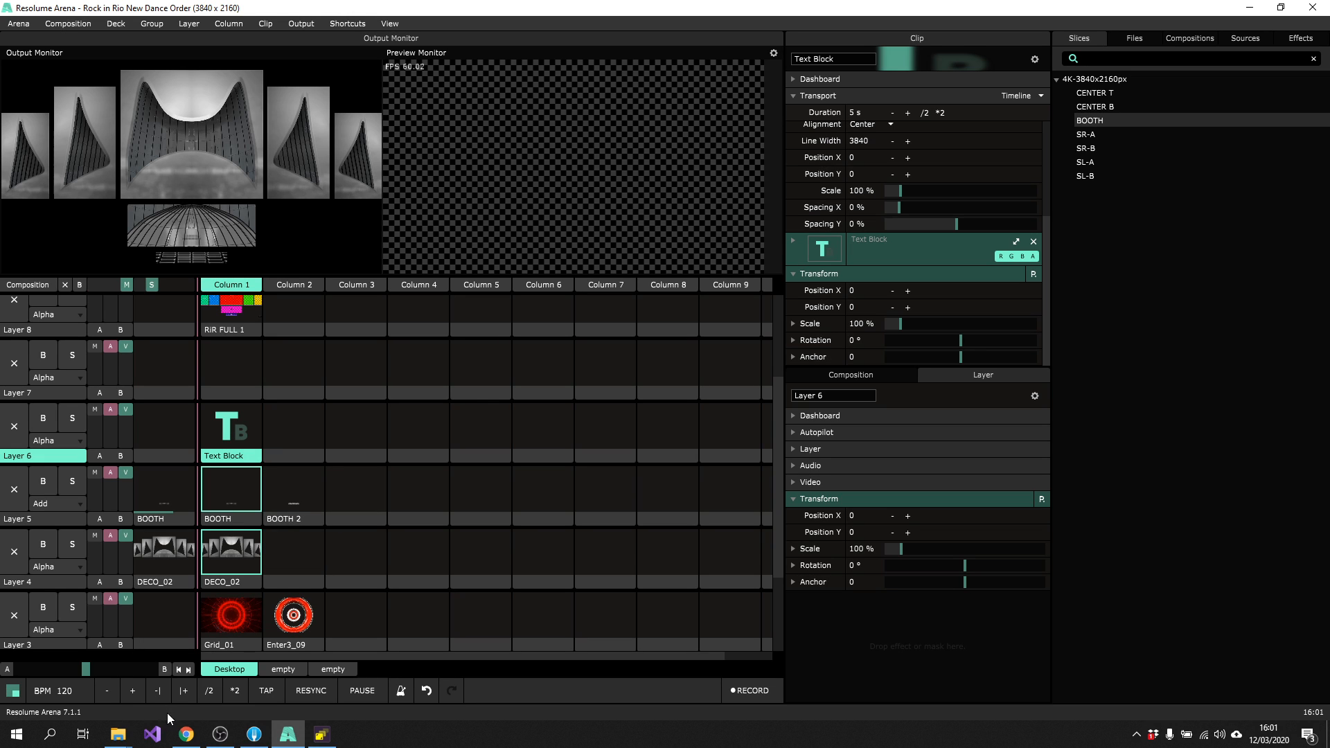
Check the YouTube Studio livestream dashboard in Chrome and return to Resolume Arena
click(185, 734)
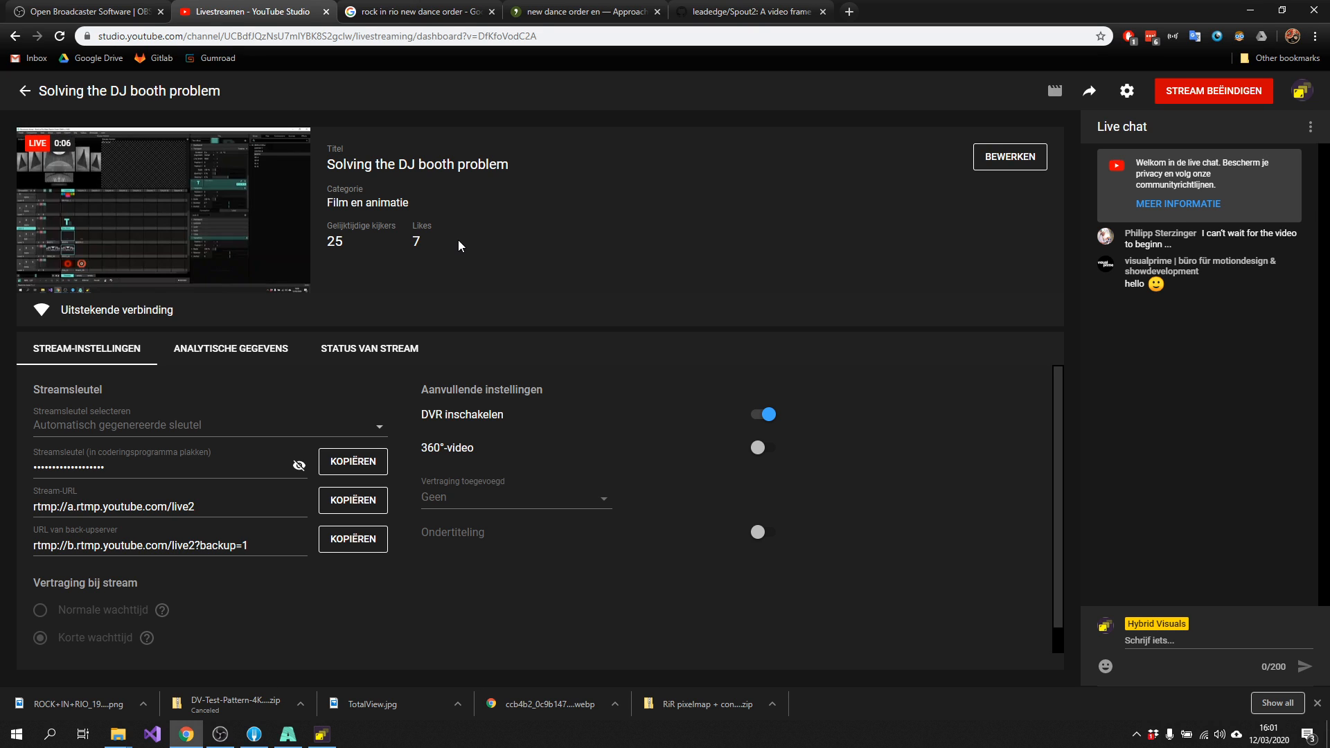
click(289, 734)
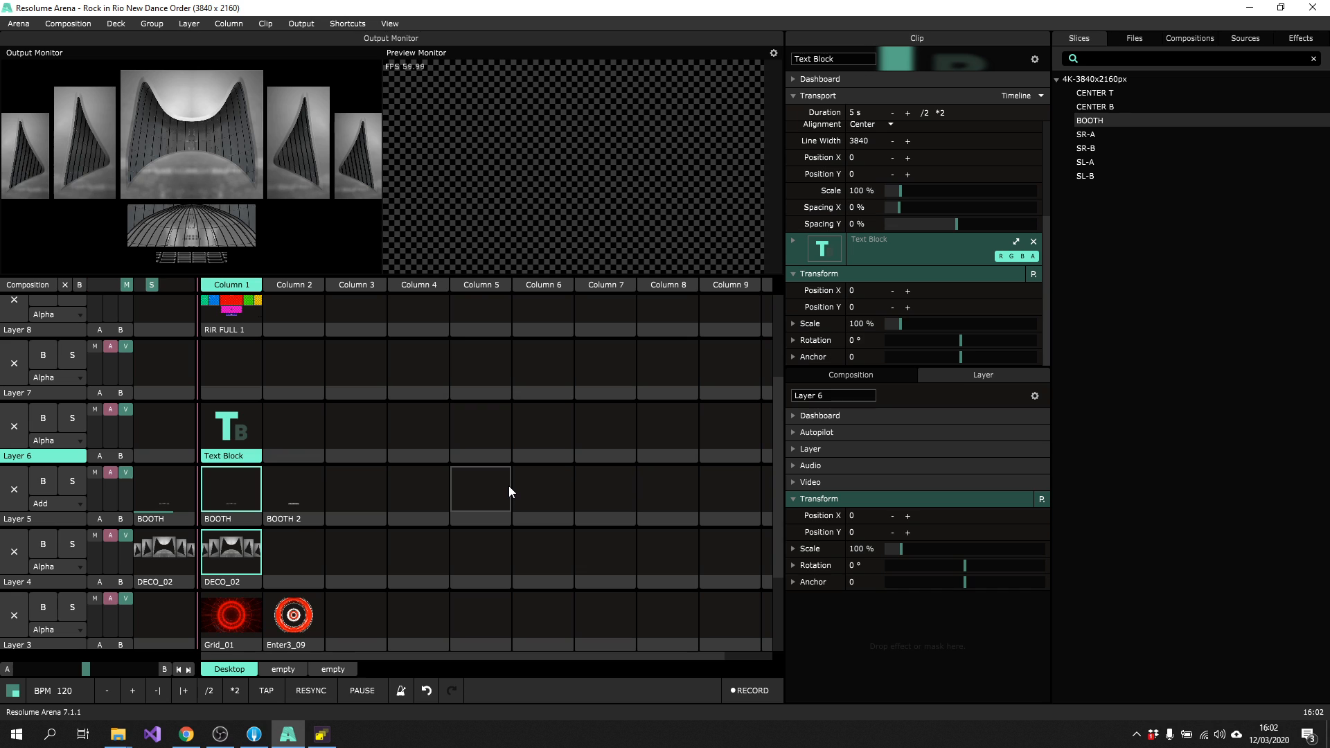
View Closeup.jpg and its neighbouring stage photo from the Desktop folder in Photos, and return to Resolume Arena
mouse_move(118, 740)
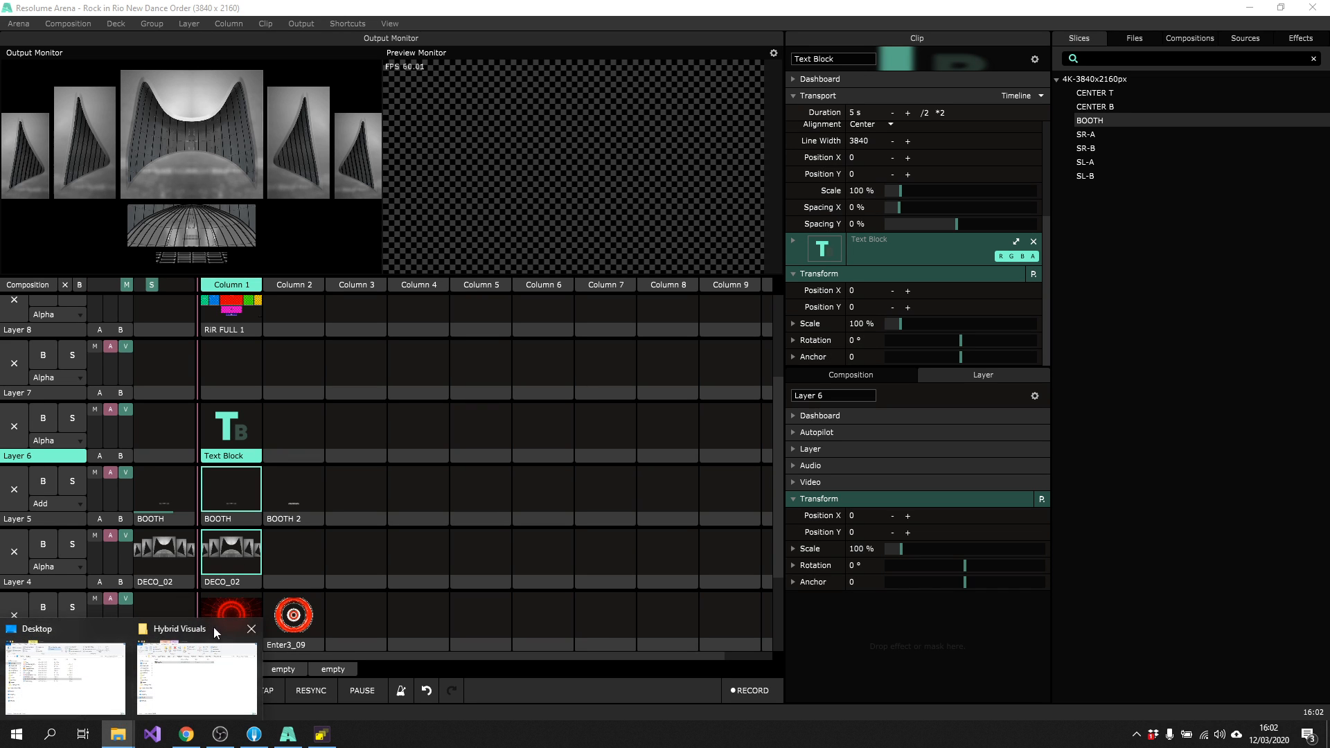
click(66, 675)
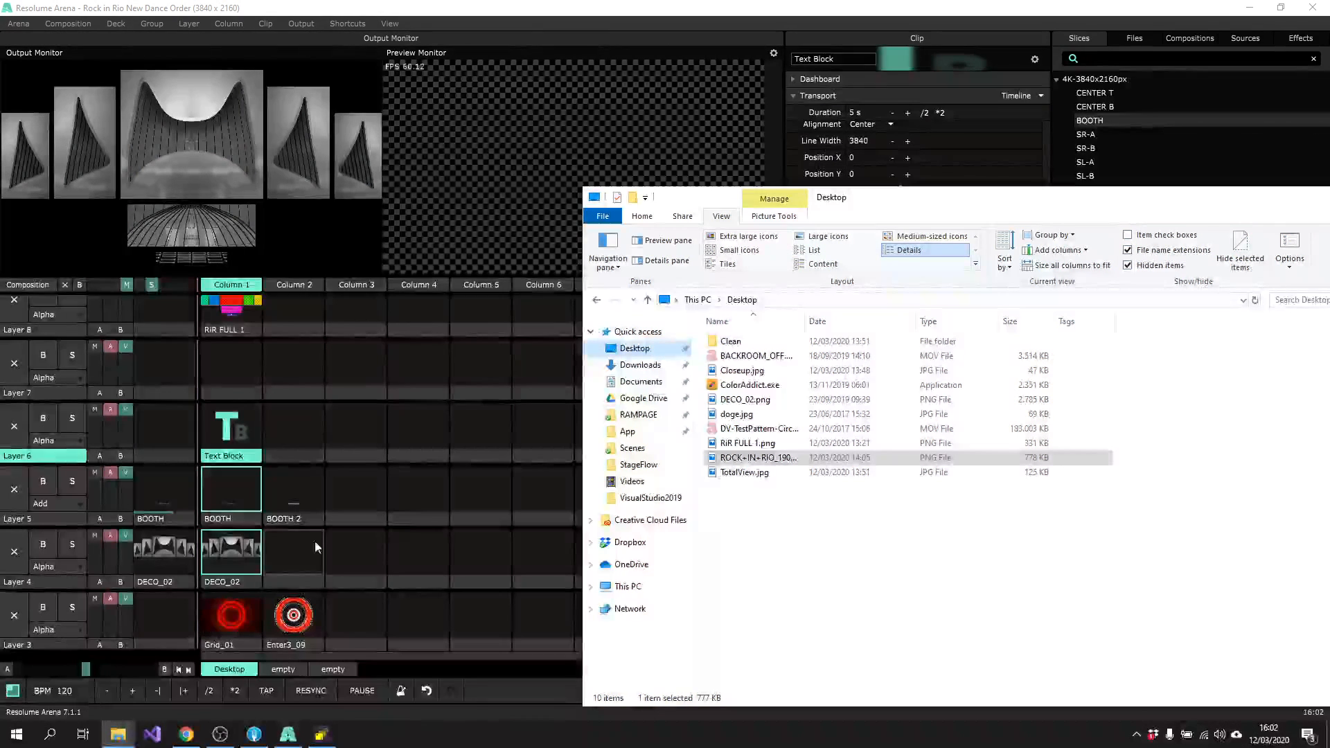
double_click(740, 372)
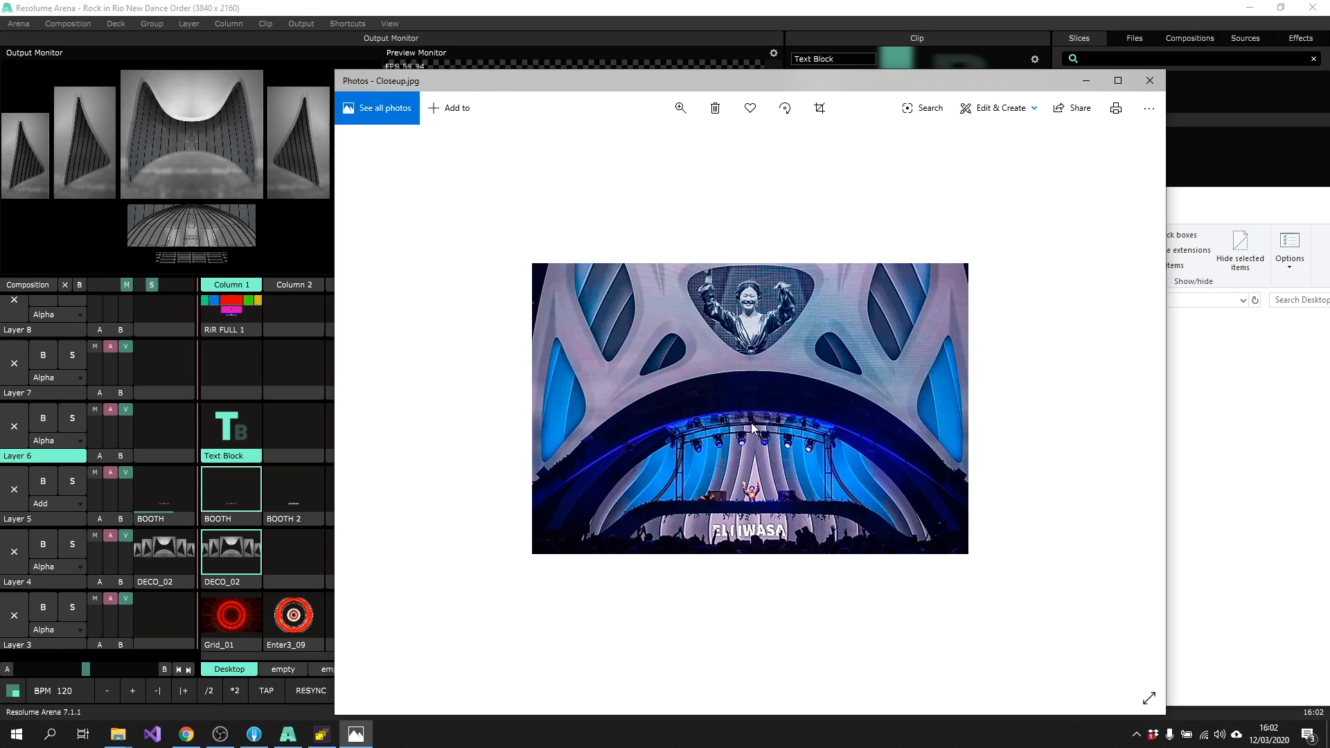
key(Left)
key(Right)
click(453, 9)
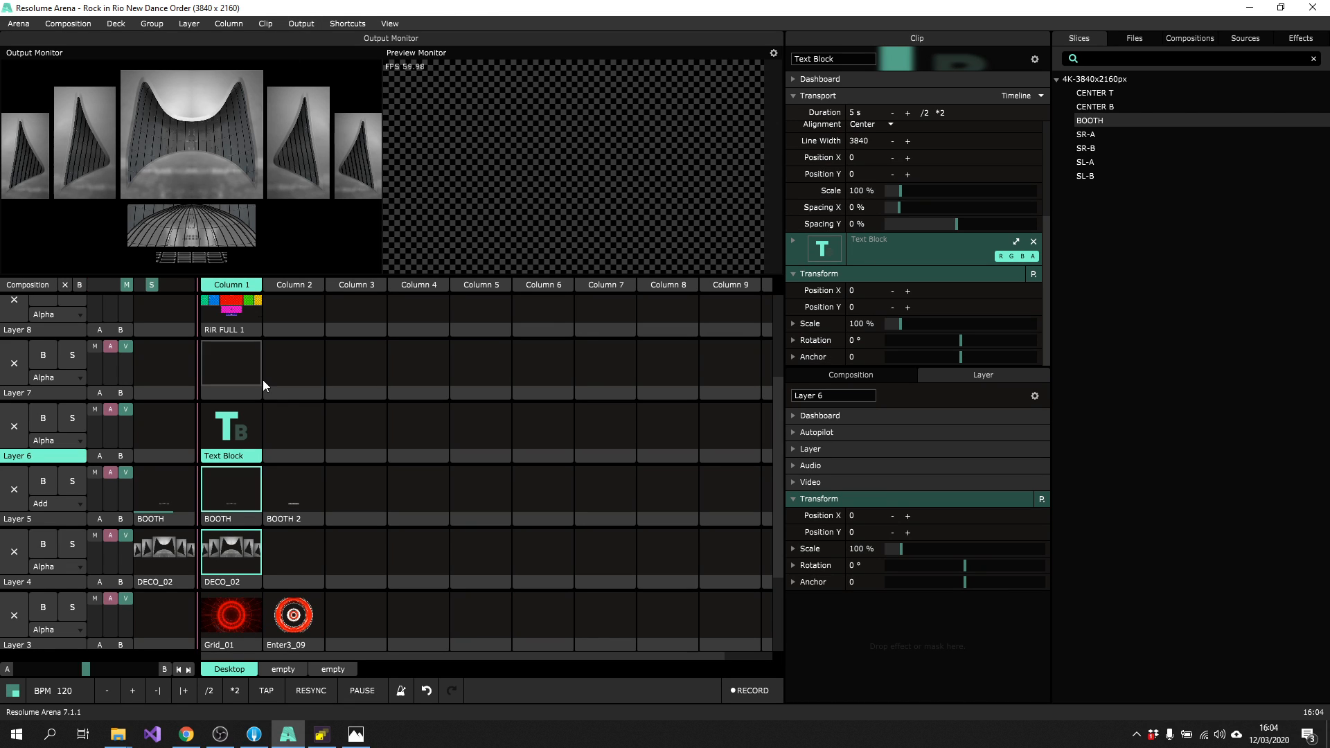
Select the BACKROOM_OFF clip on Layer 1, and temporarily fade out Layer 4 before restoring its full video opacity
scroll(334, 425, down, 2)
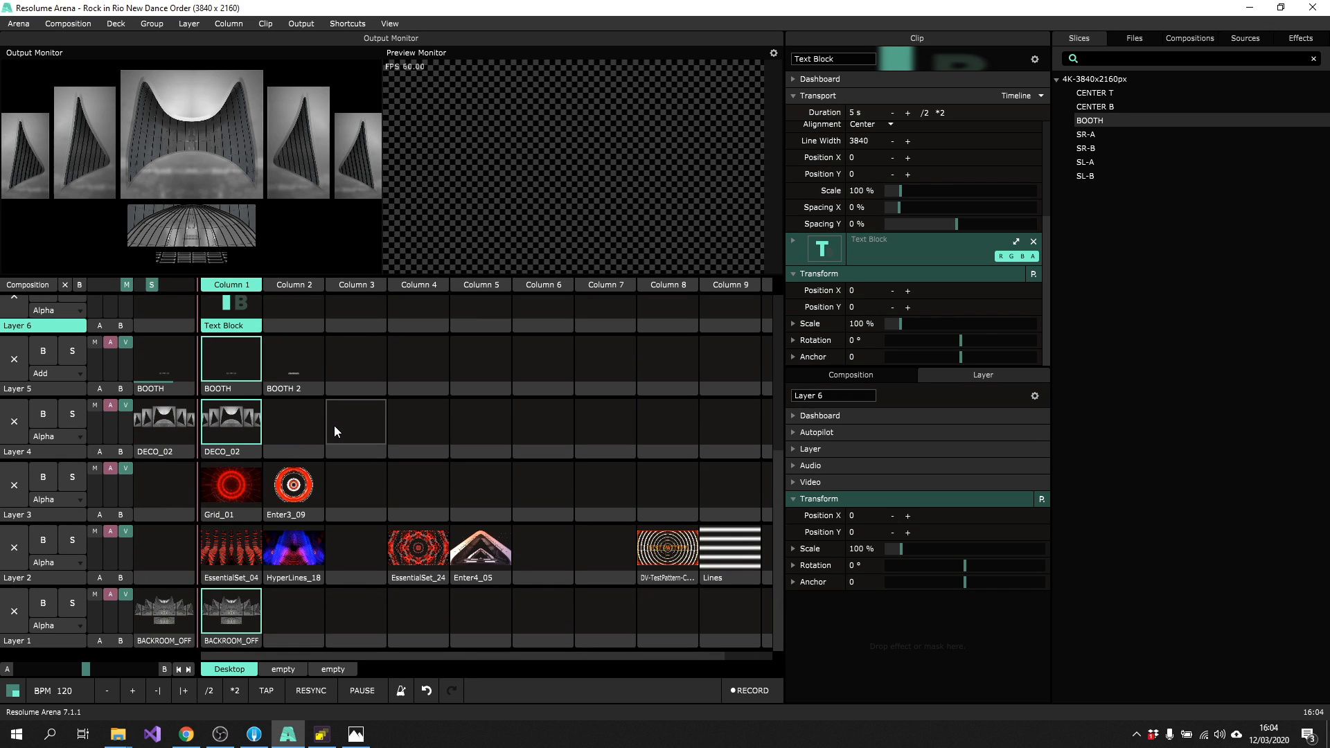
click(228, 611)
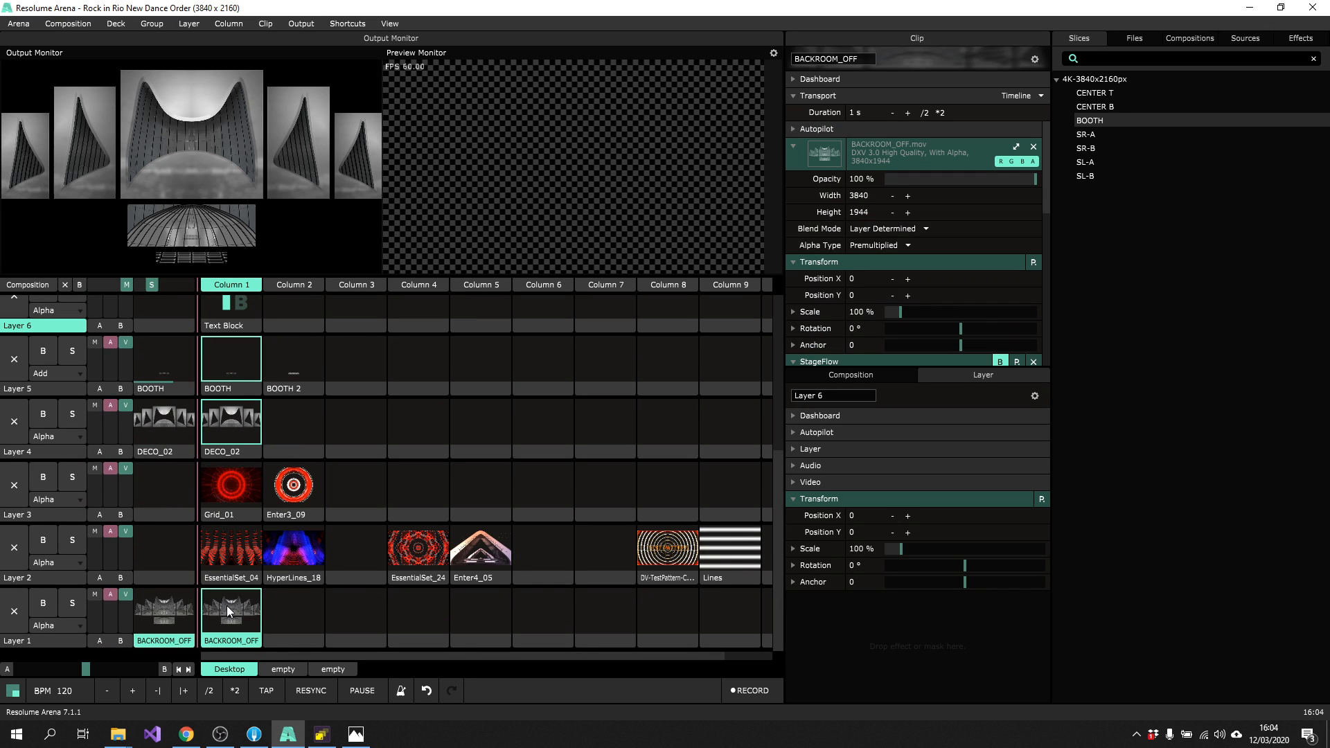
click(126, 595)
click(127, 627)
click(125, 405)
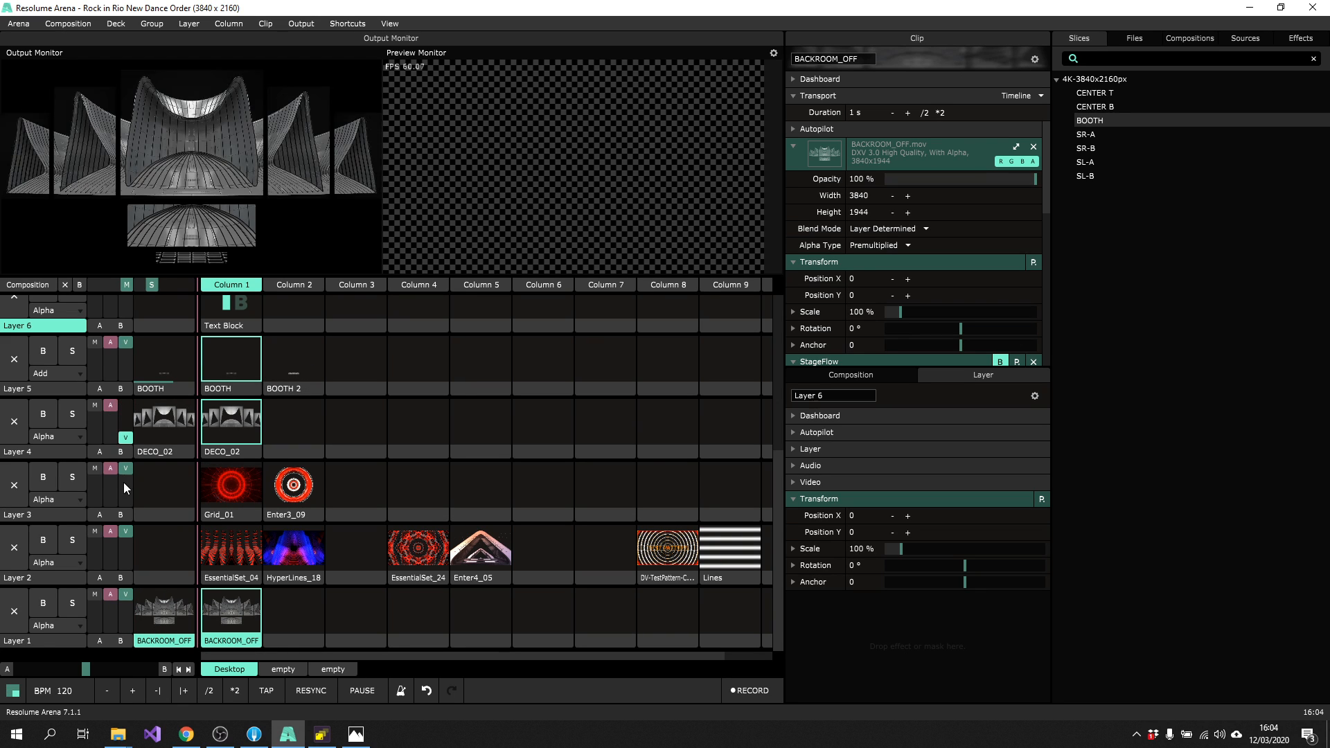
click(125, 437)
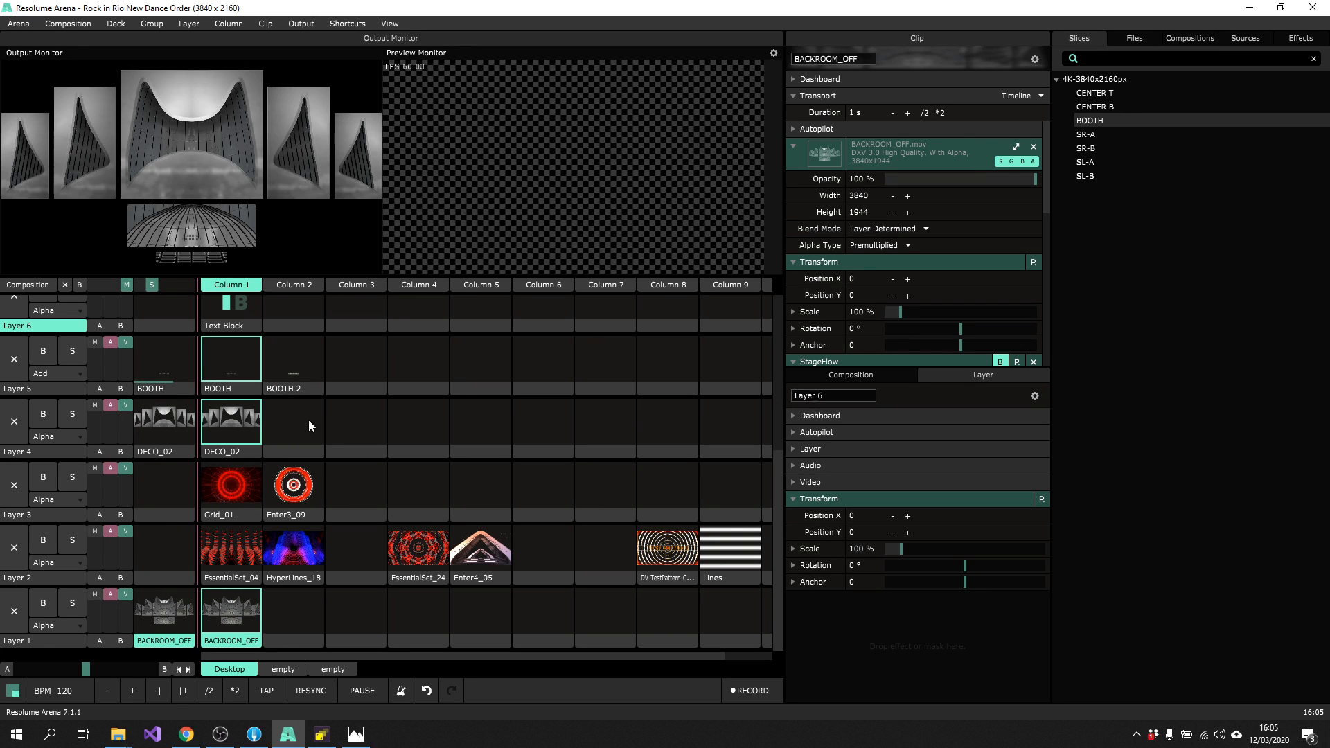
Set Layer 5's blend mode to Alpha and play its BOOTH 2 clip
scroll(280, 424, up, 1)
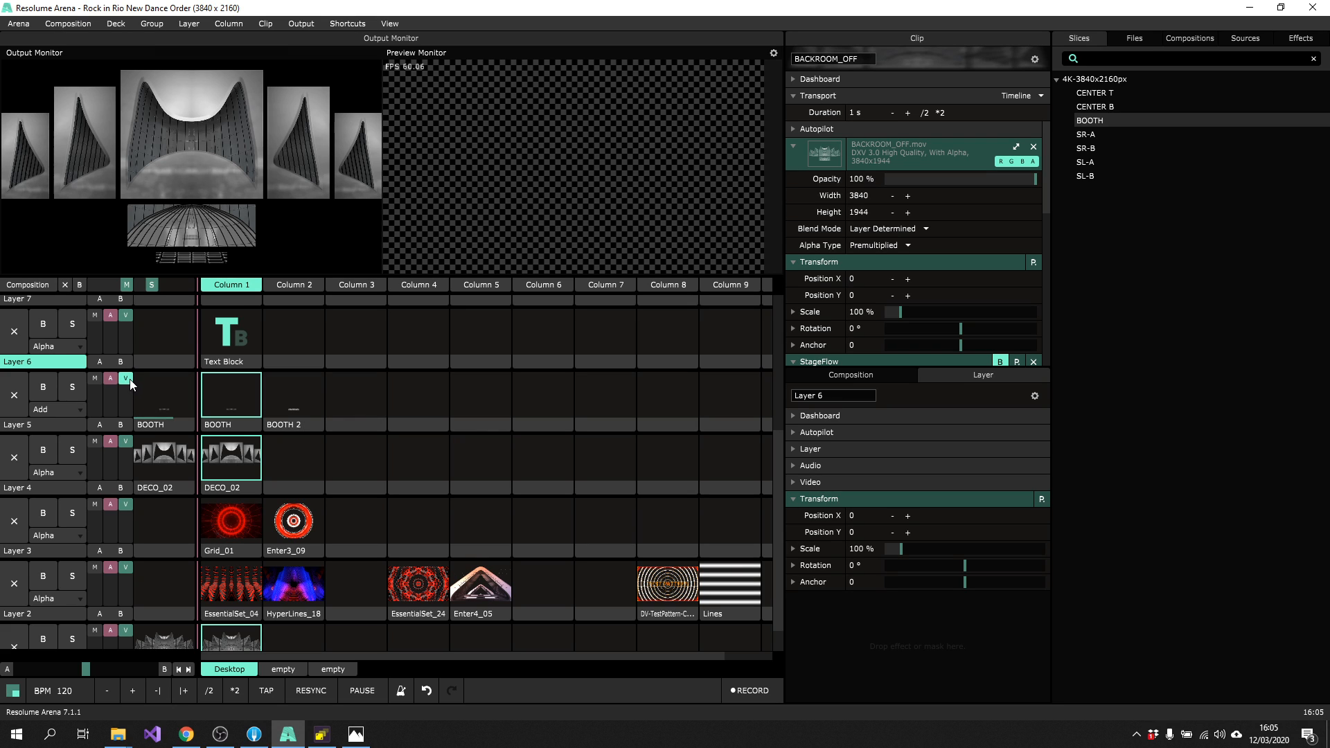
click(46, 408)
click(59, 418)
mouse_move(125, 379)
mouse_down()
mouse_move(126, 412)
mouse_move(126, 378)
mouse_up()
click(280, 397)
click(211, 411)
click(289, 407)
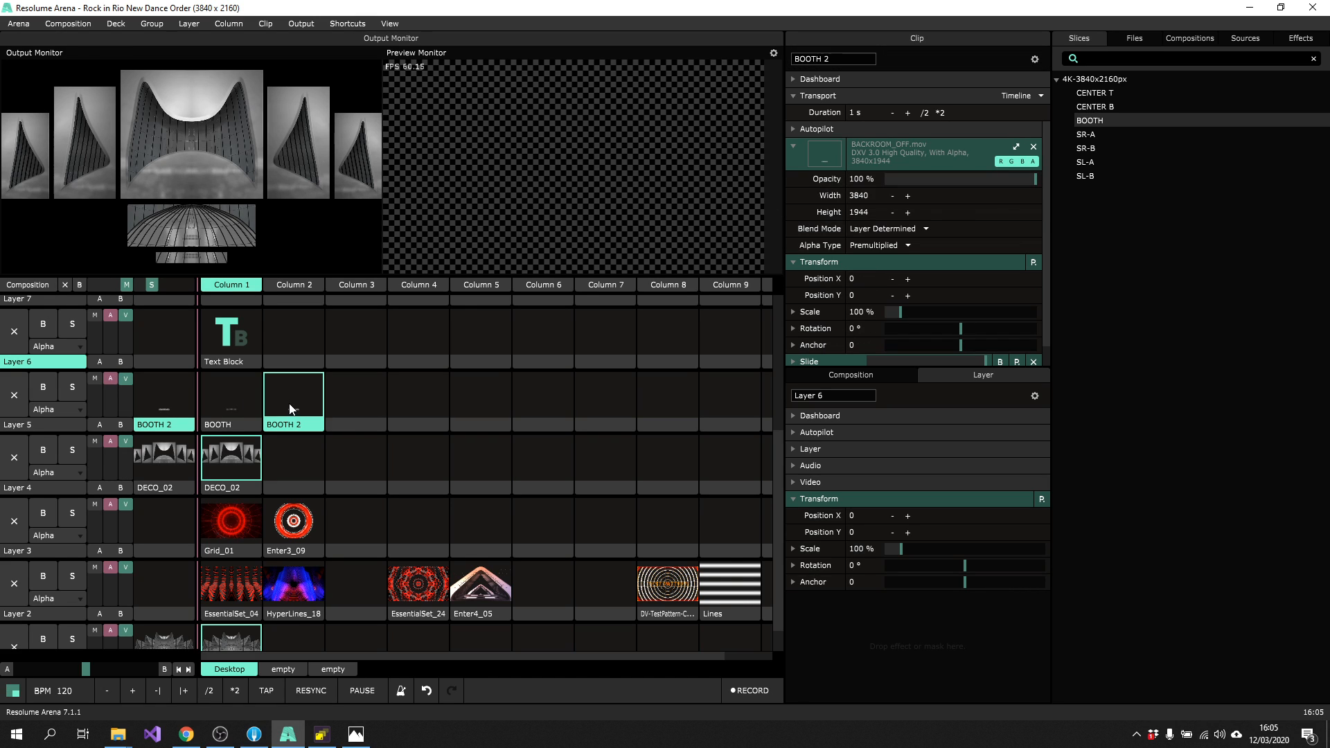
Play the Text Block clip on Layer 6, apply the BOOTH slice to that layer and set its scale to 250 %
click(226, 344)
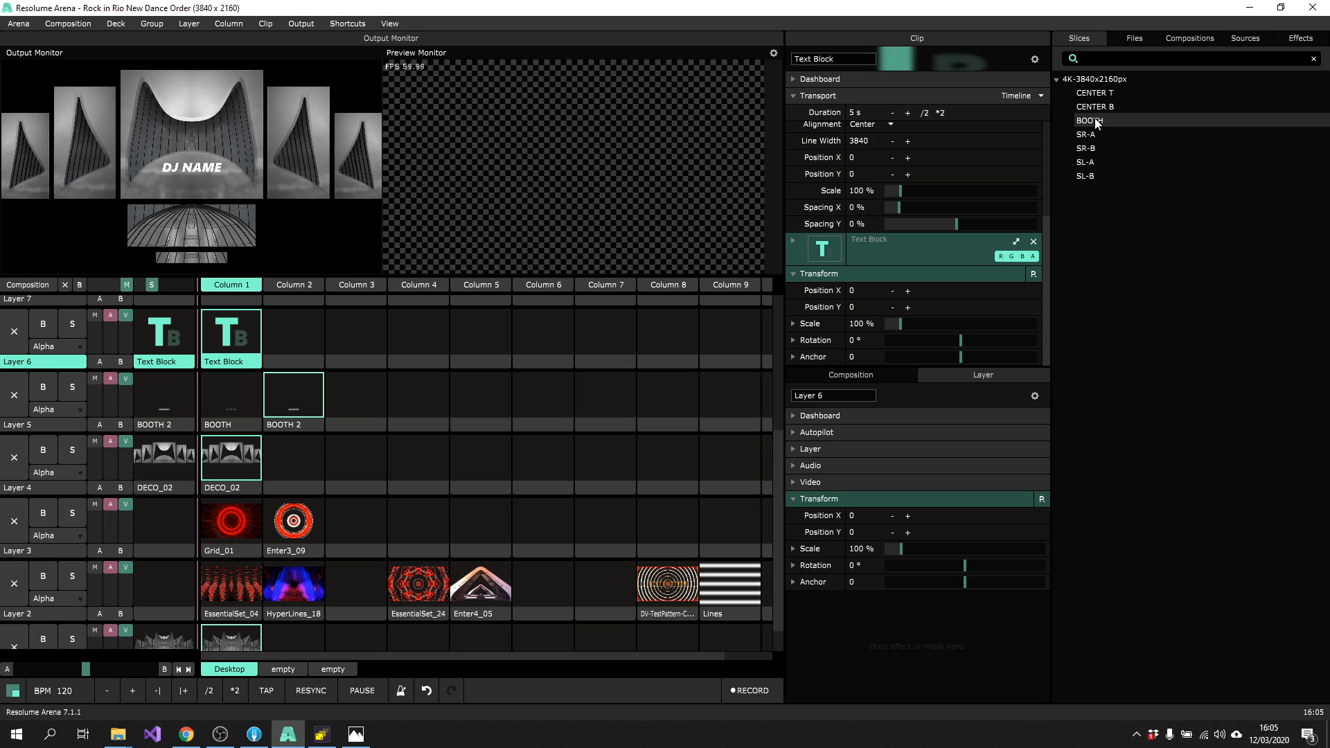
drag(1097, 123, 46, 402)
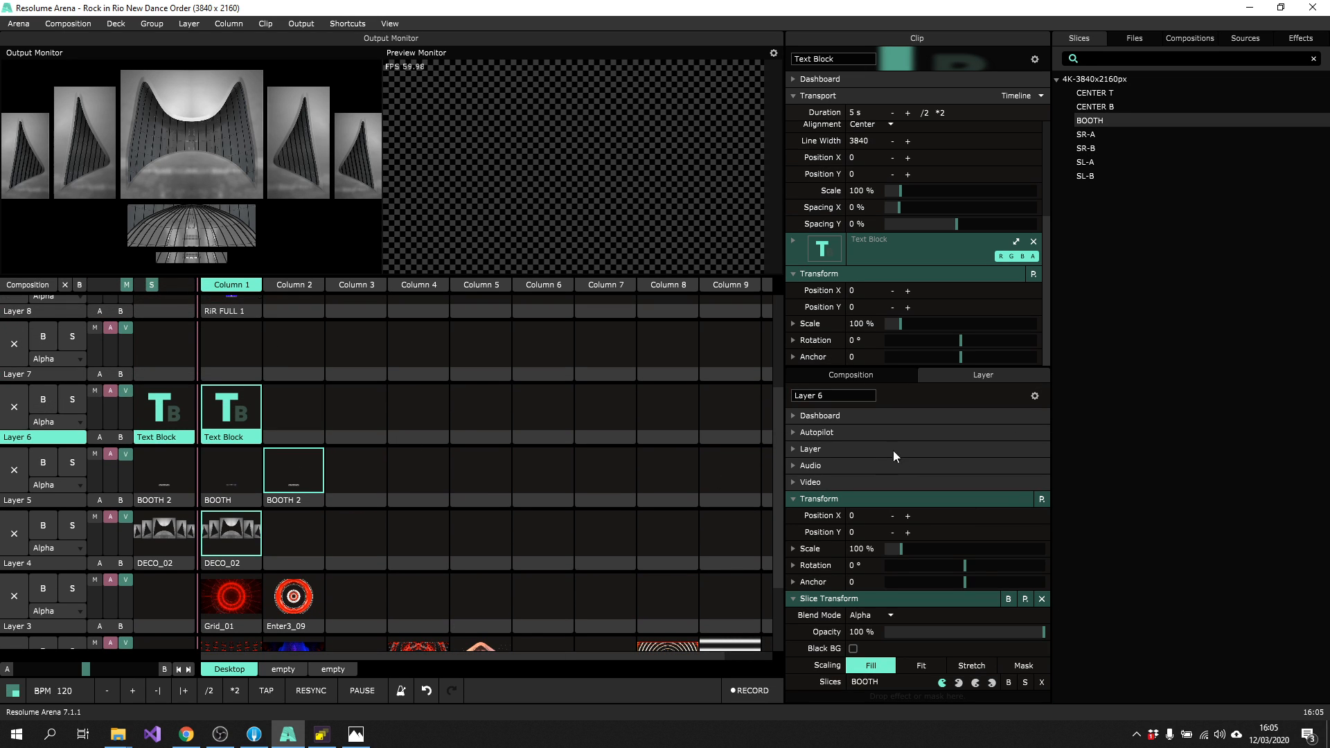
drag(903, 552, 929, 552)
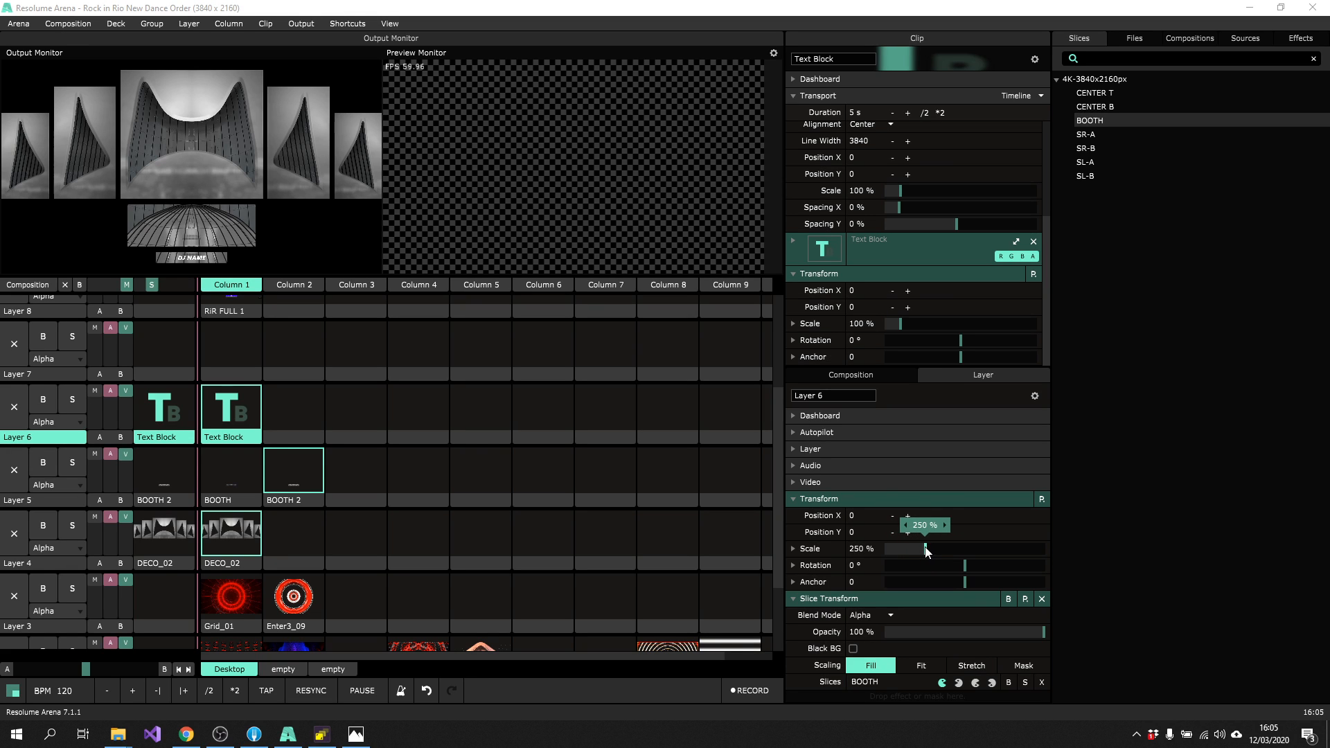
Play the EssentialSet_24 clip on Layer 2 and adjust Layer 6's scale to 258.77 %
scroll(368, 520, down, 2)
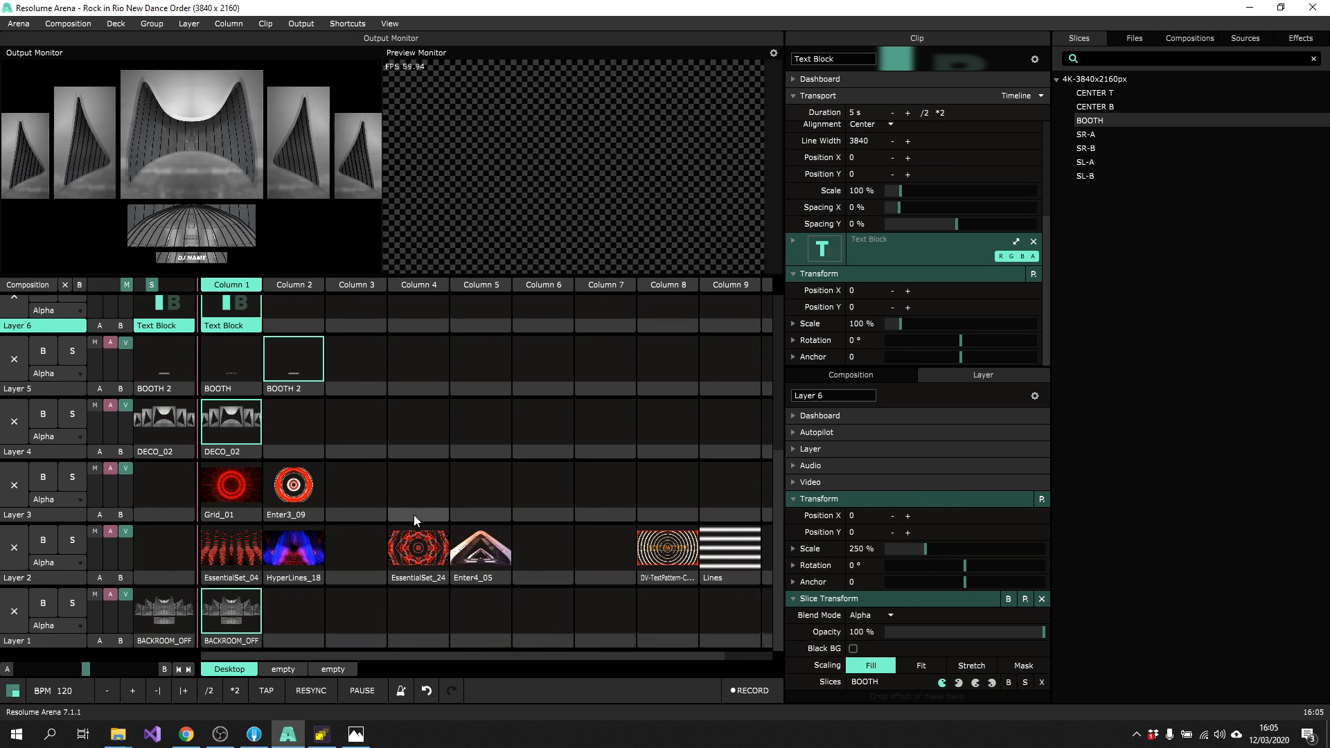
click(422, 547)
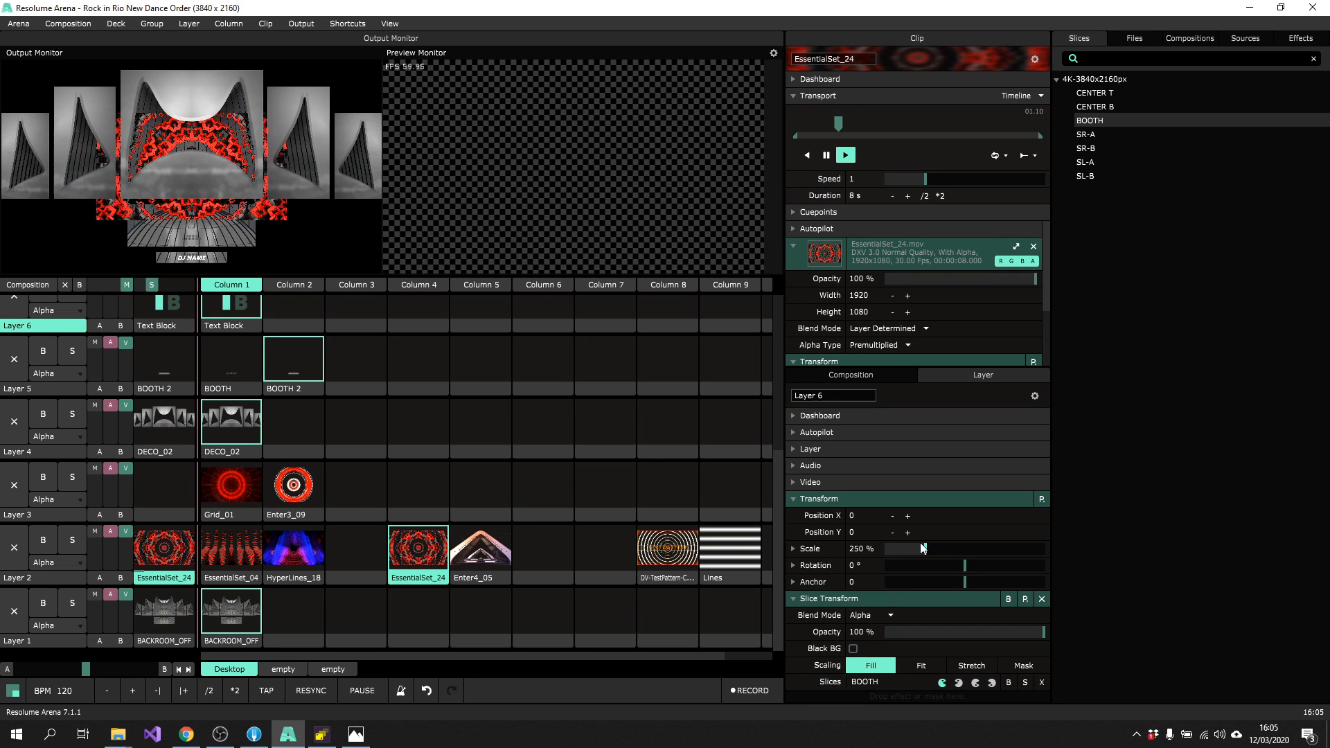
drag(909, 537, 1077, 534)
double_click(822, 536)
click(408, 587)
double_click(913, 555)
drag(914, 555, 931, 547)
Lower the EssentialSet_24 clip onto the booth area by setting its Position Y to 878
scroll(903, 344, down, 1)
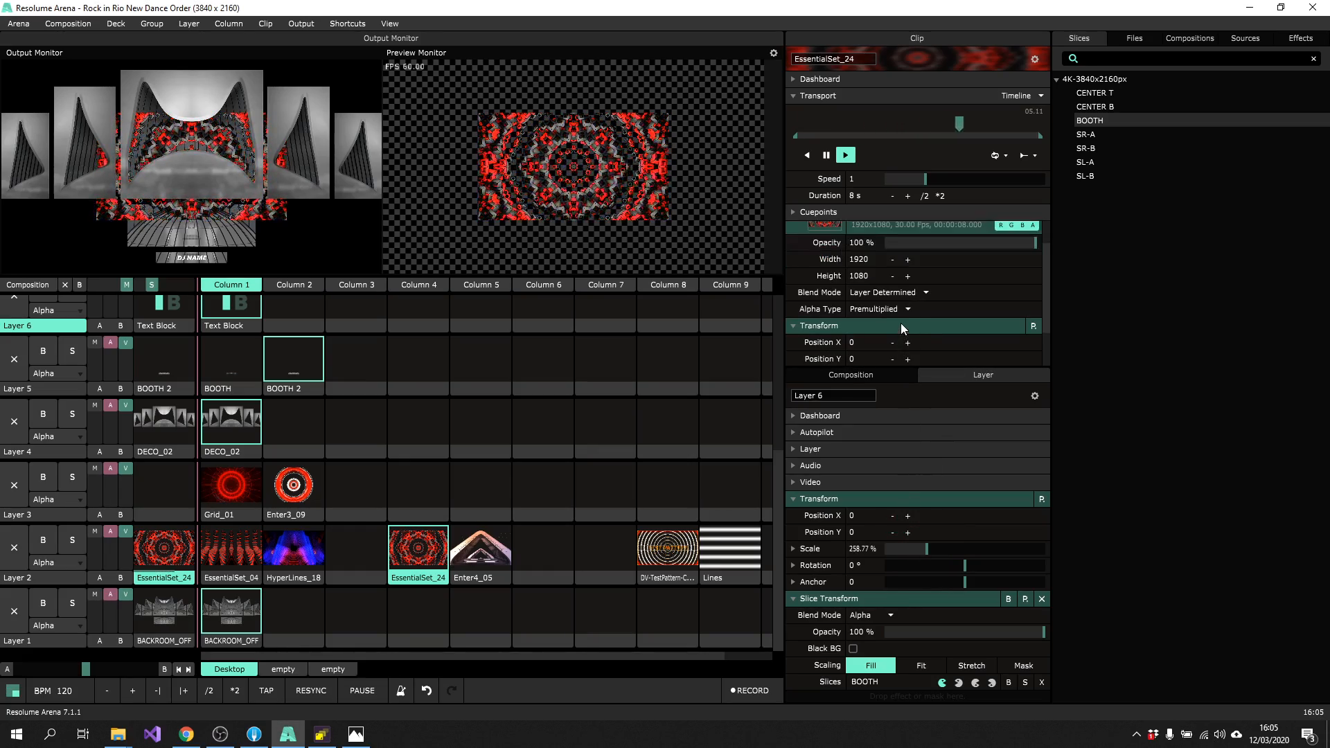
drag(1009, 362, 1027, 368)
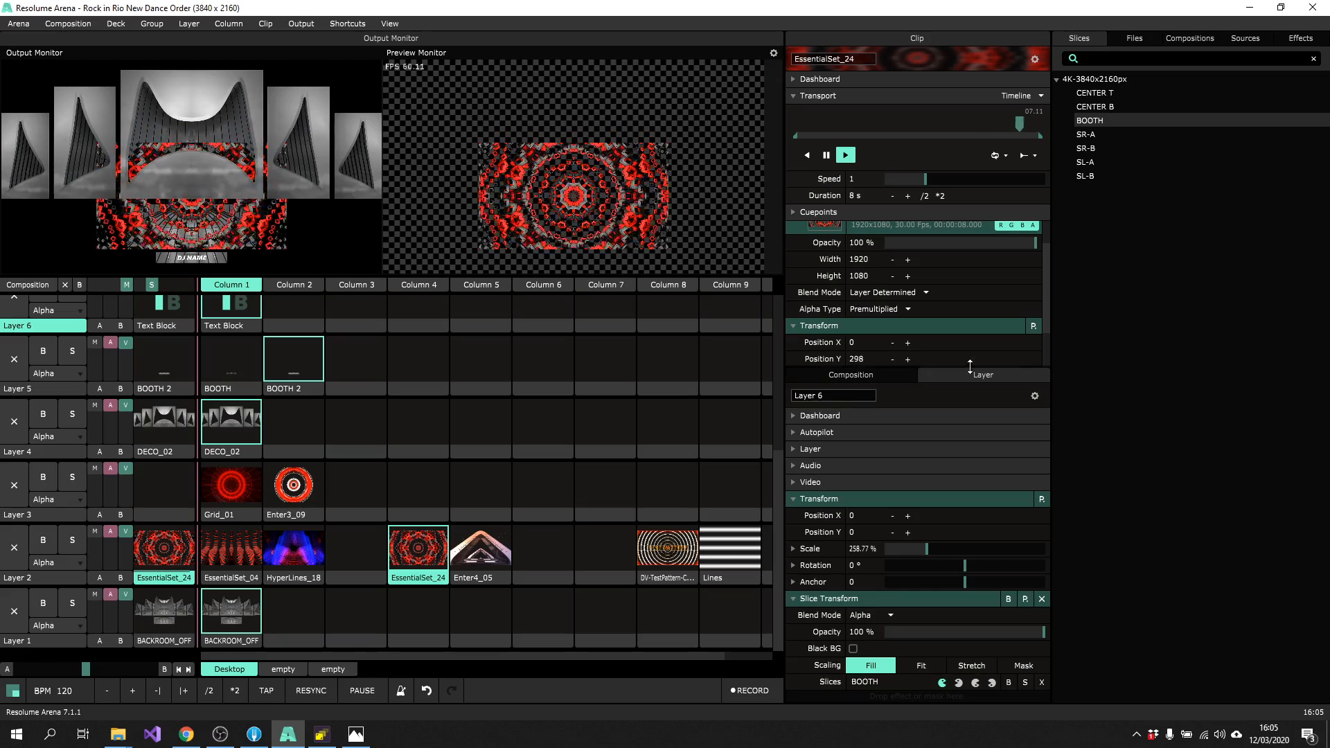
click(907, 359)
click(907, 359)
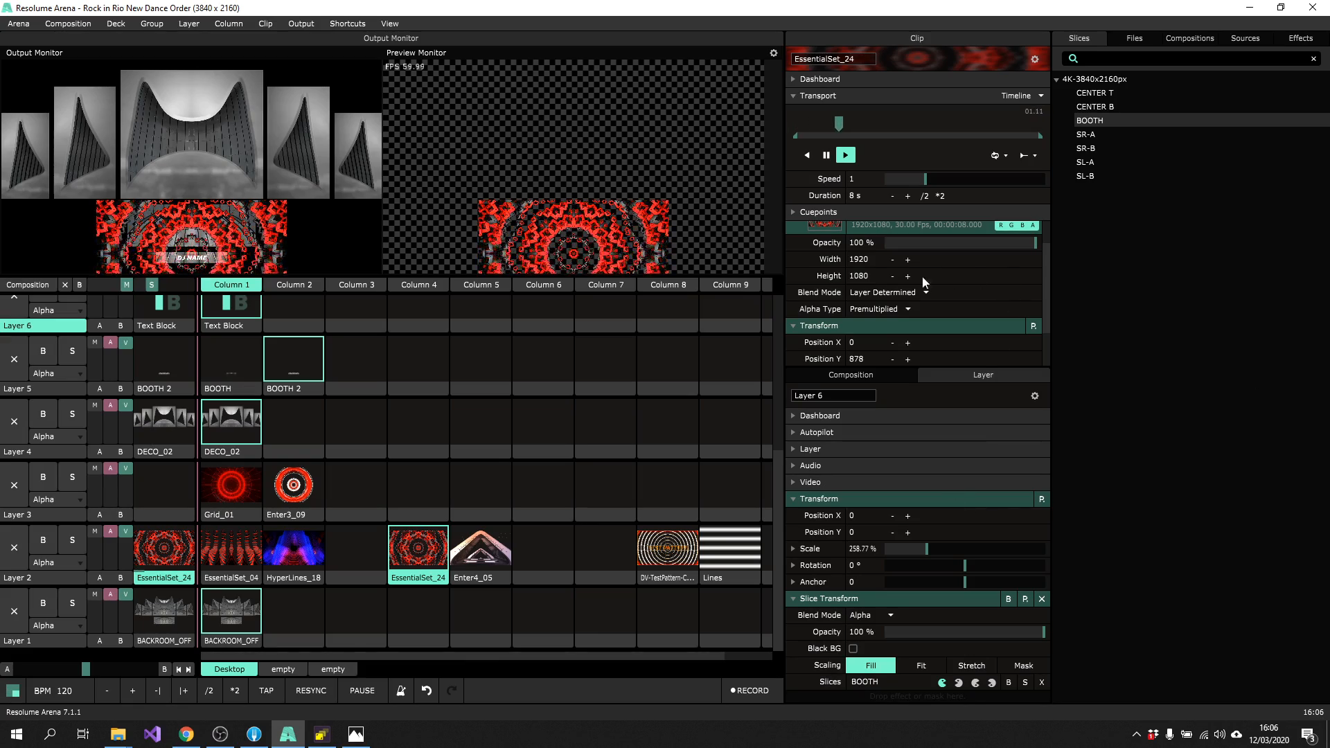
Reset the EssentialSet_24 clip's Position Y to 0 and clear Layer 2
scroll(976, 329, down, 2)
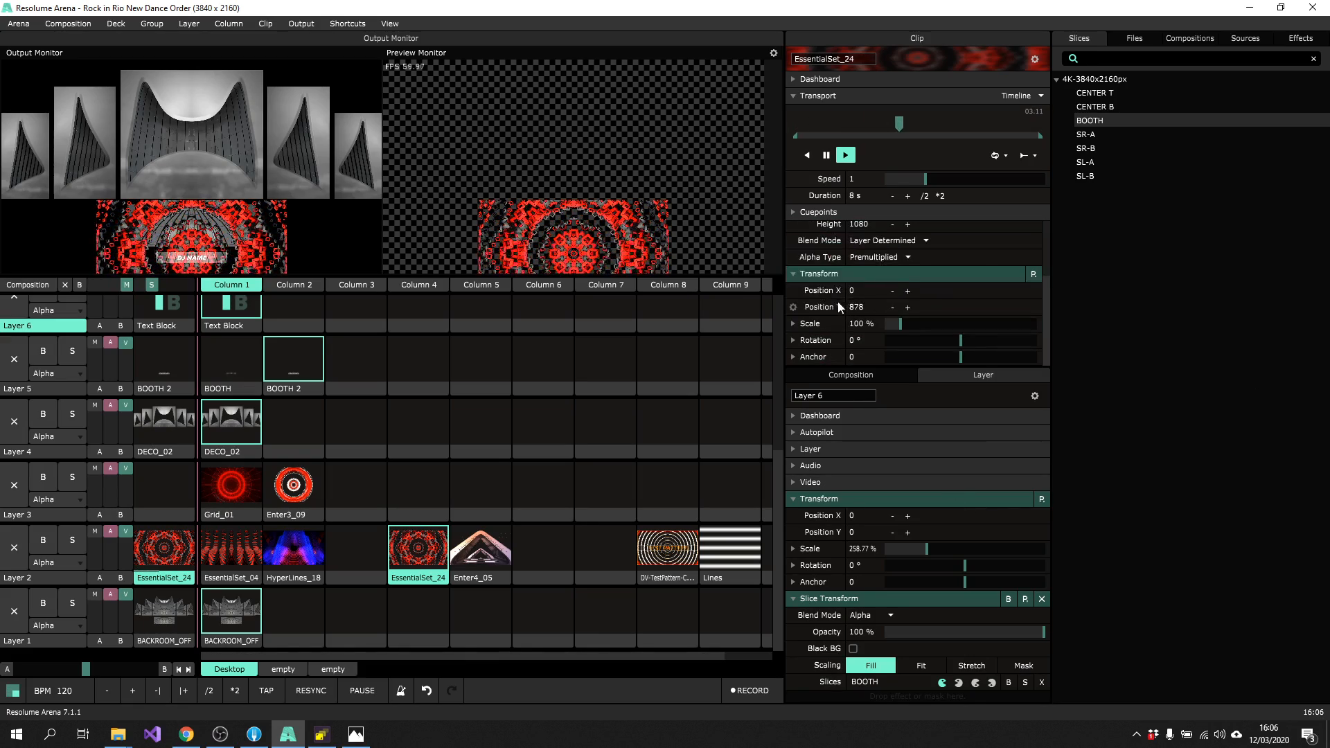
key(Delete)
click(13, 541)
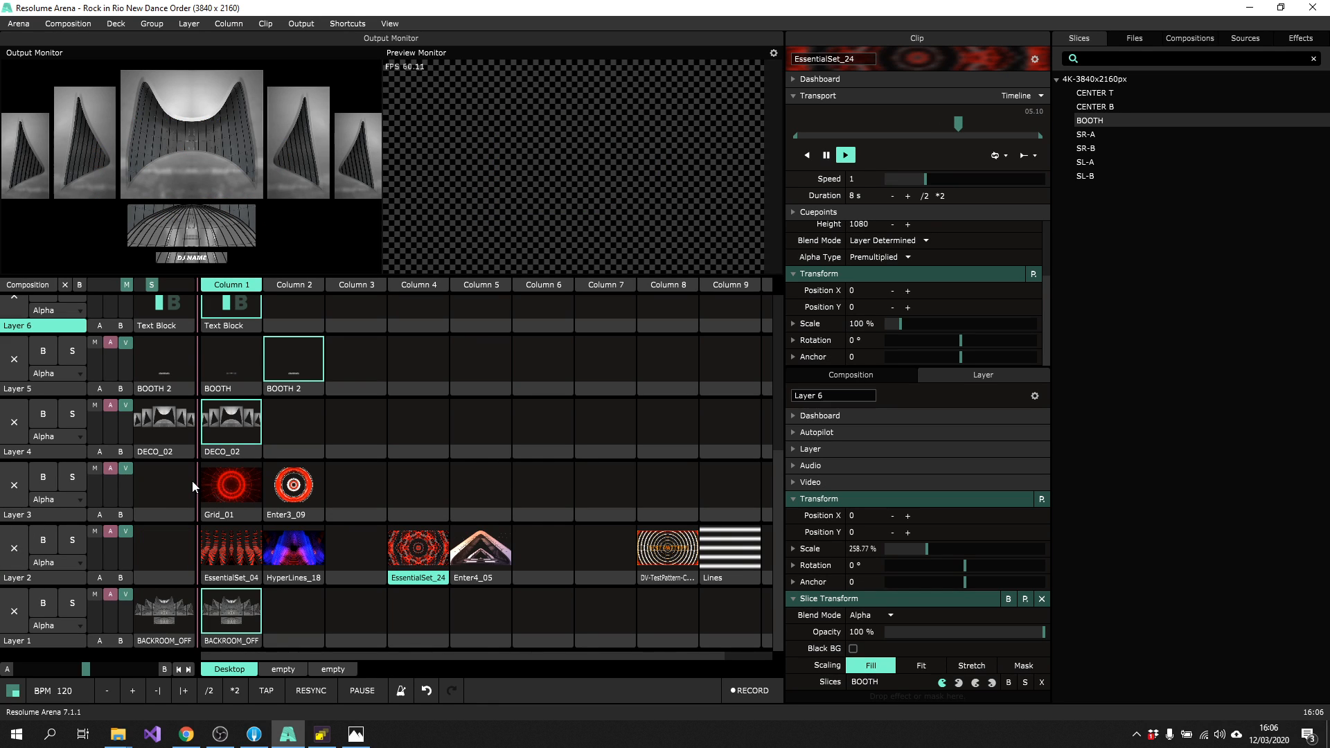
Play the BOOTH clip on Layer 5, and strip Layer 6 of its Slice Transform and reset its scale to 100 %
click(212, 369)
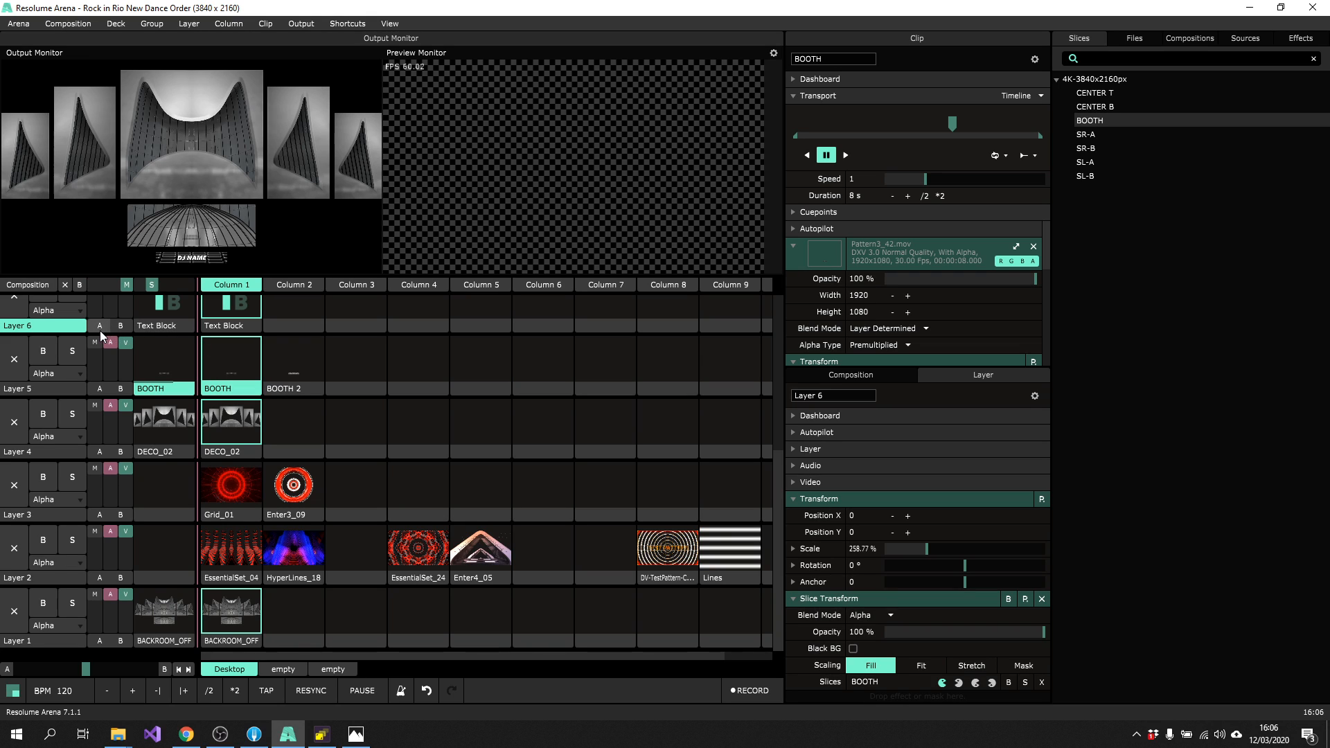
click(33, 329)
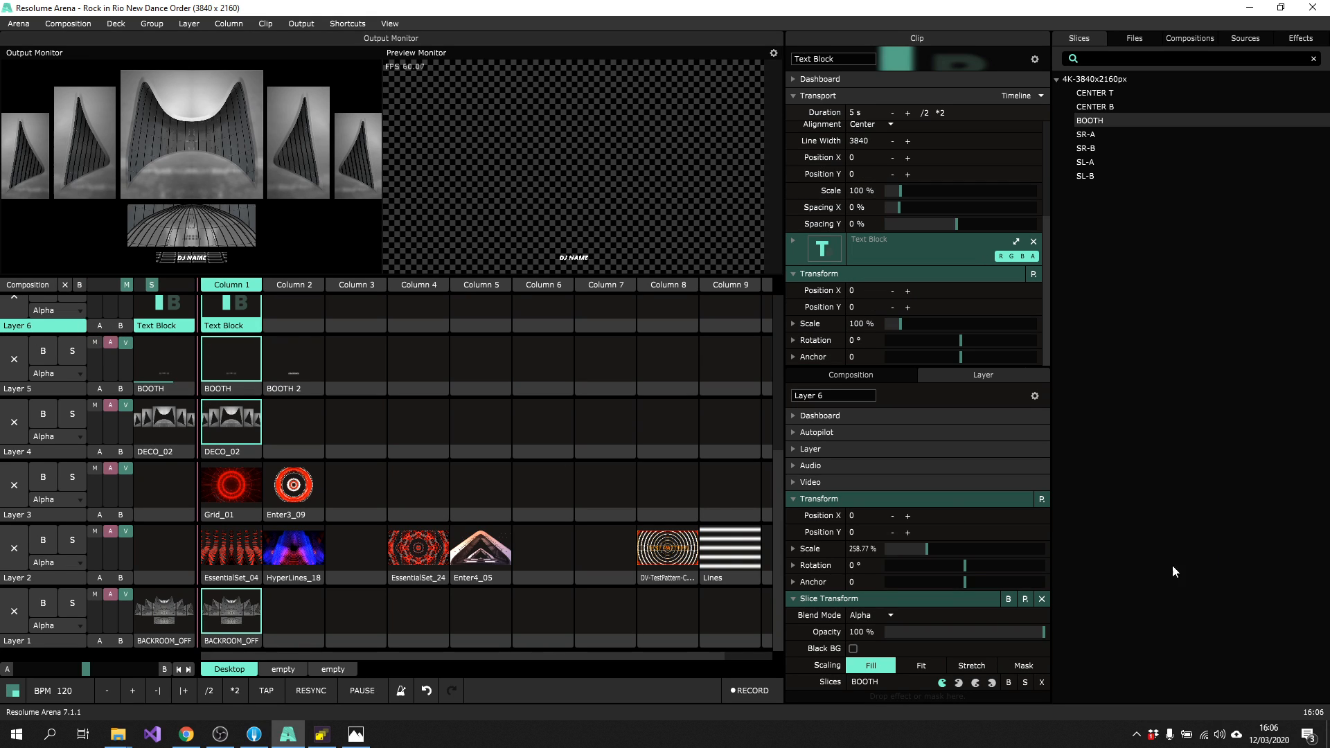
click(1041, 599)
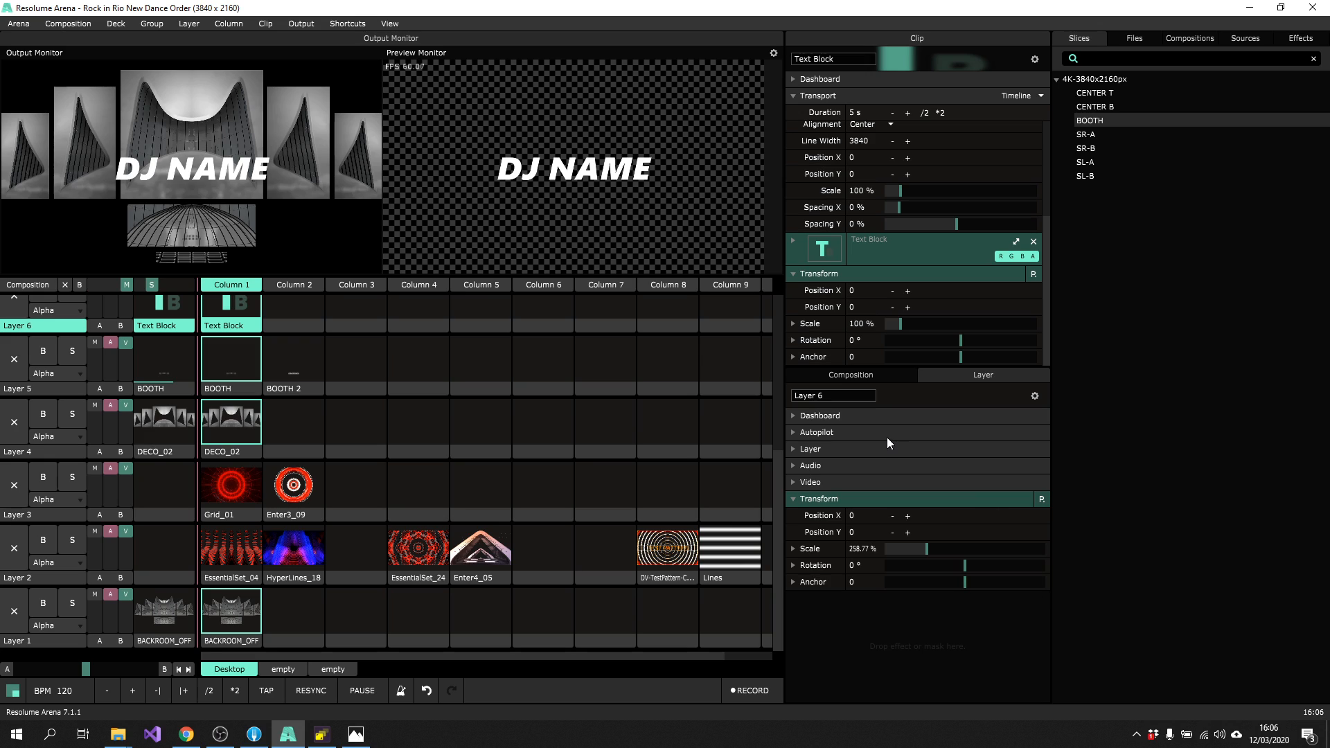
double_click(927, 550)
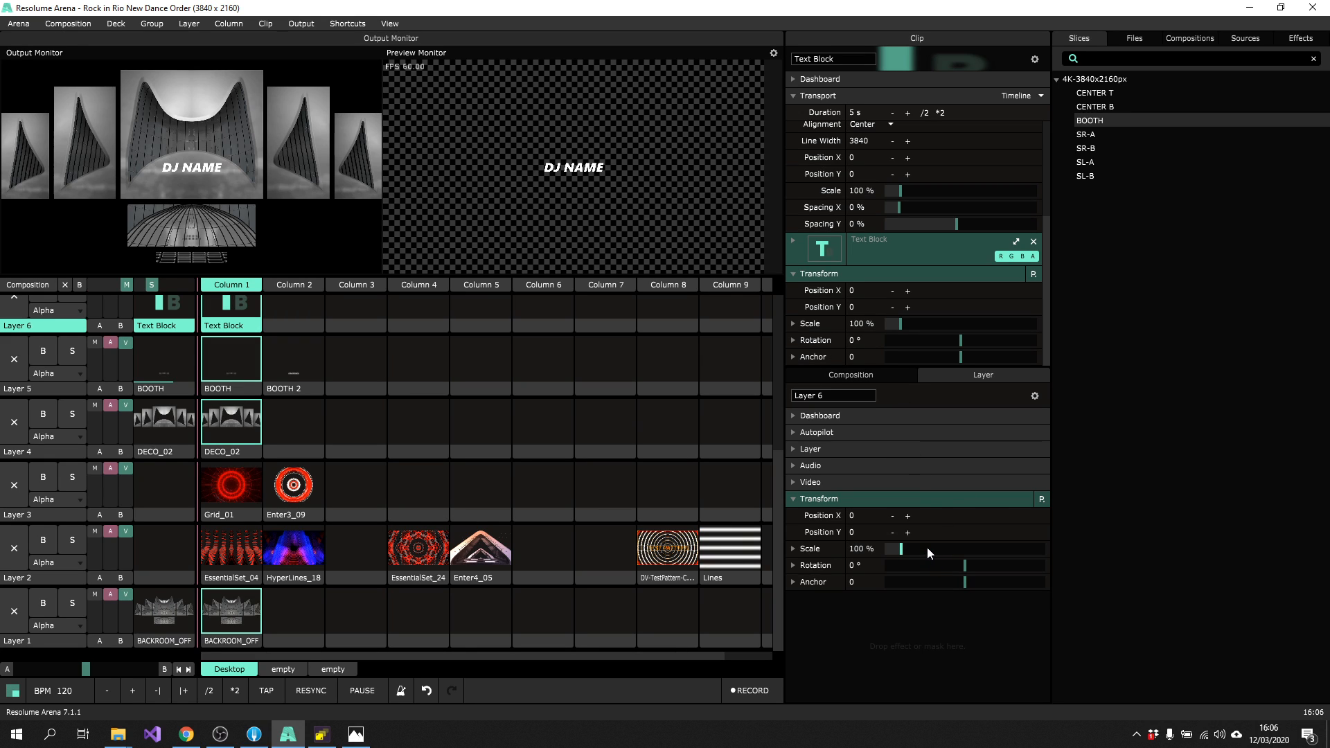
In Advanced Output, move the BOOTH input slice up over the lower part of CENTER B, to about X 1921, Y 1836
click(309, 23)
click(331, 140)
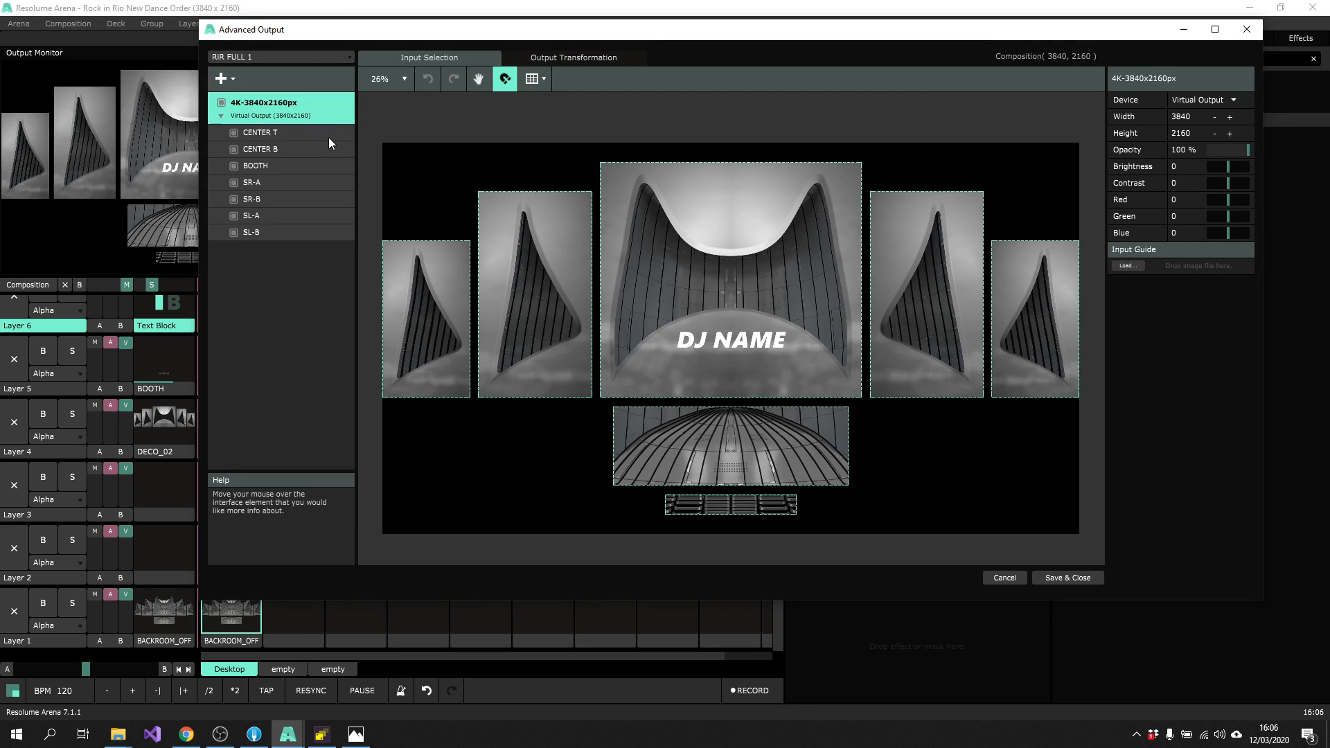
click(739, 510)
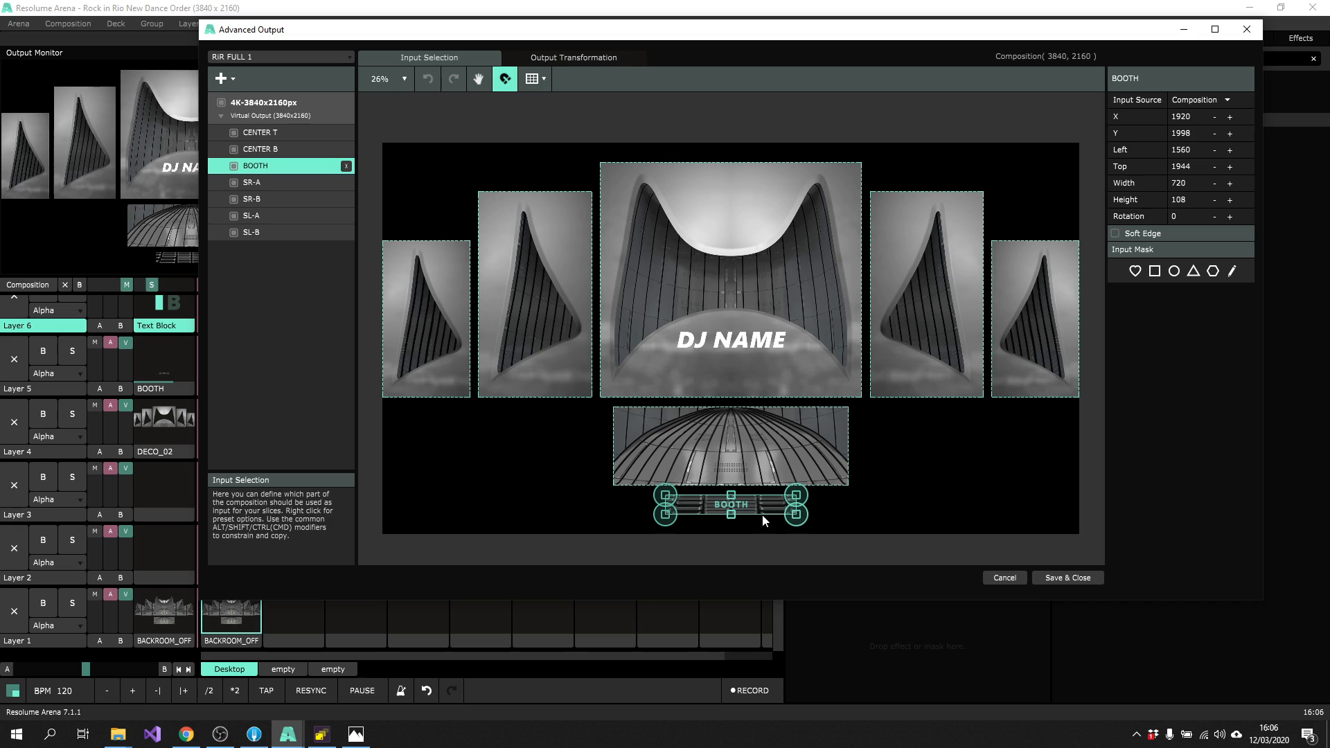
drag(746, 510, 746, 477)
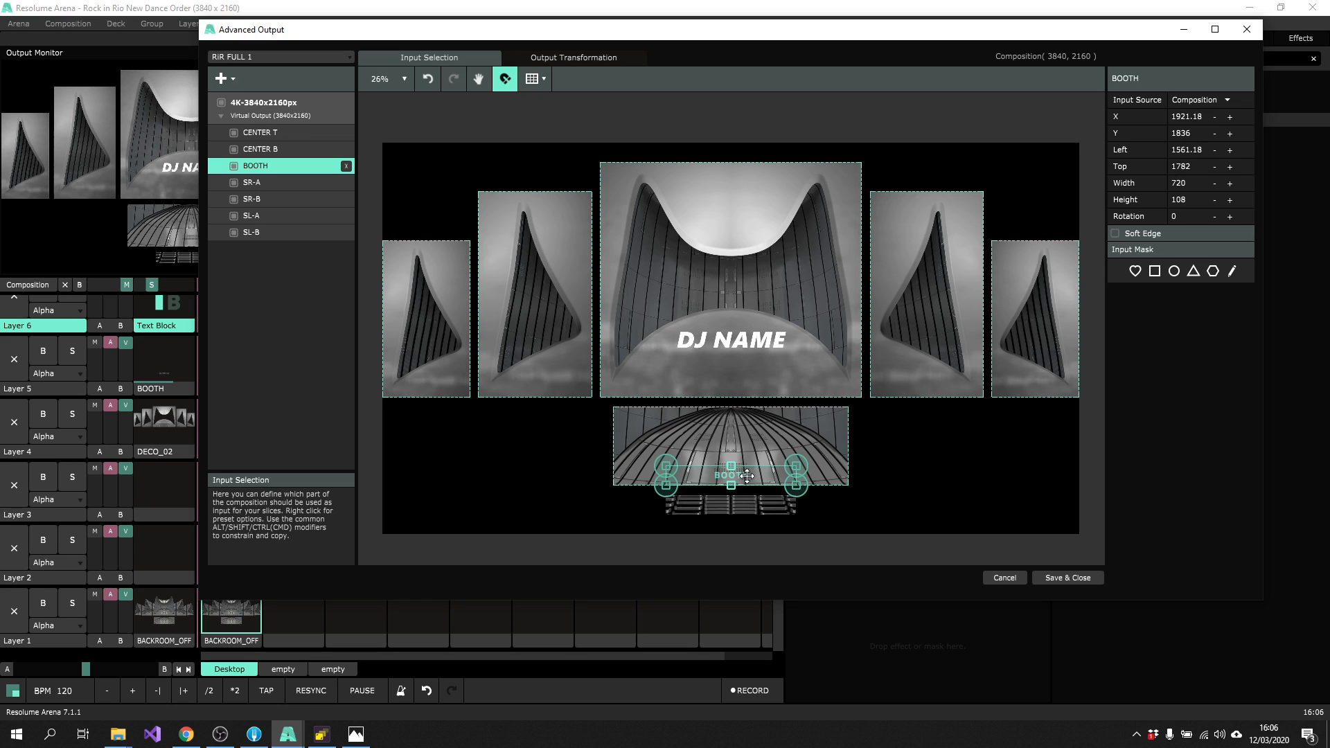
Show the Output Transformation of the BOOTH slice and clear Layer 5
click(605, 58)
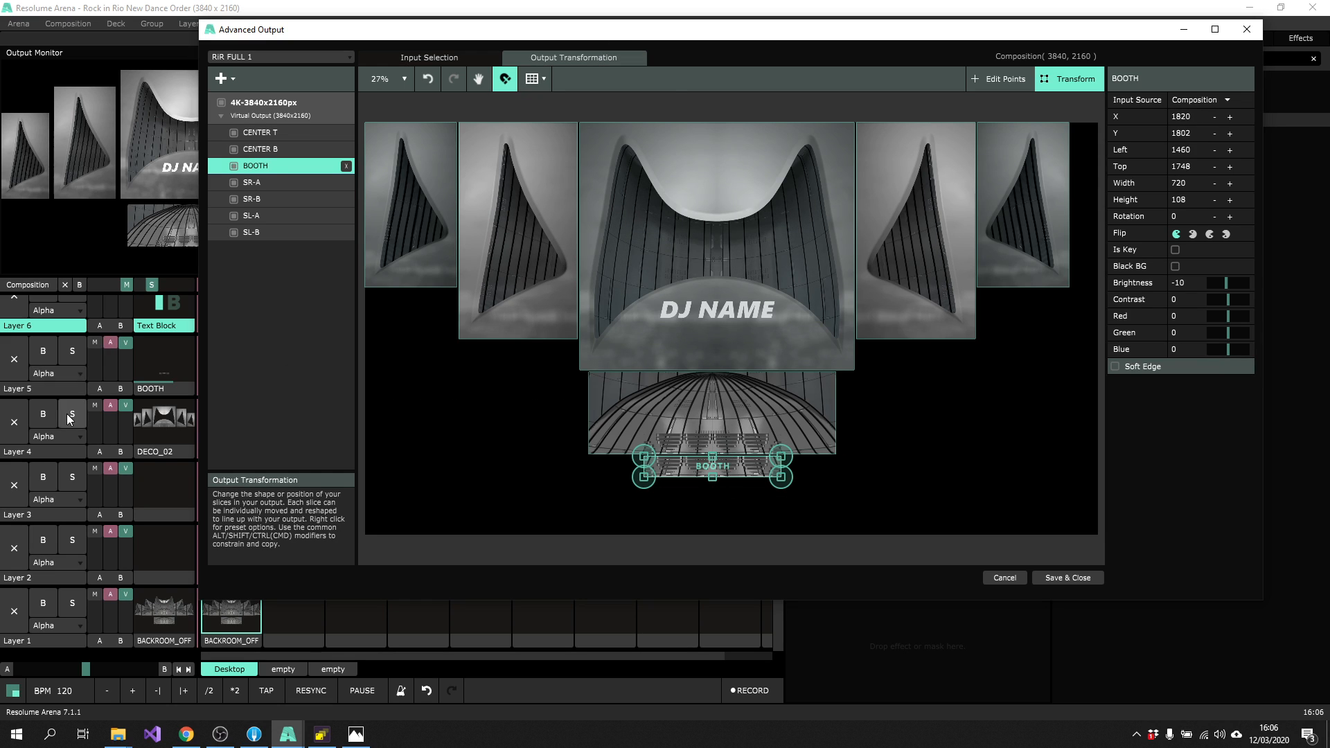
click(14, 359)
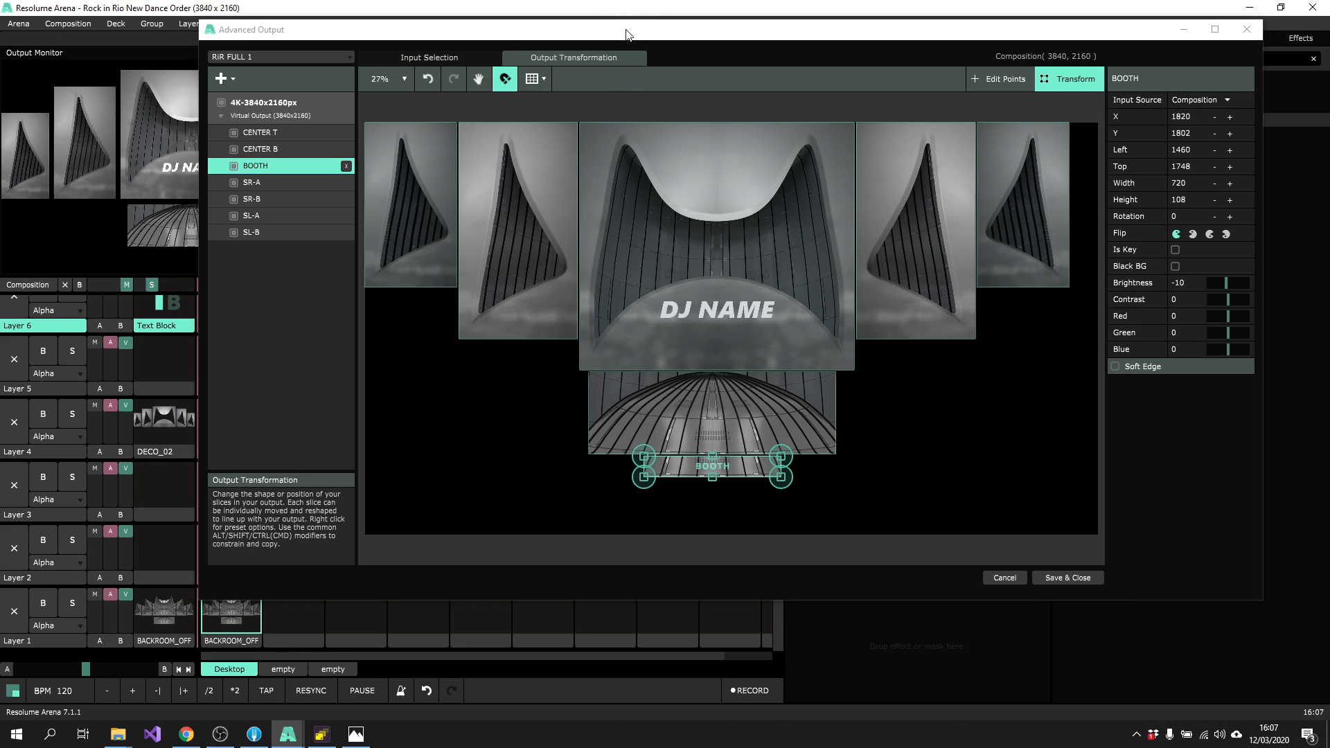
Move the Advanced Output window clear of the composition and apply the BOOTH slice to Layer 6
drag(628, 33, 694, 269)
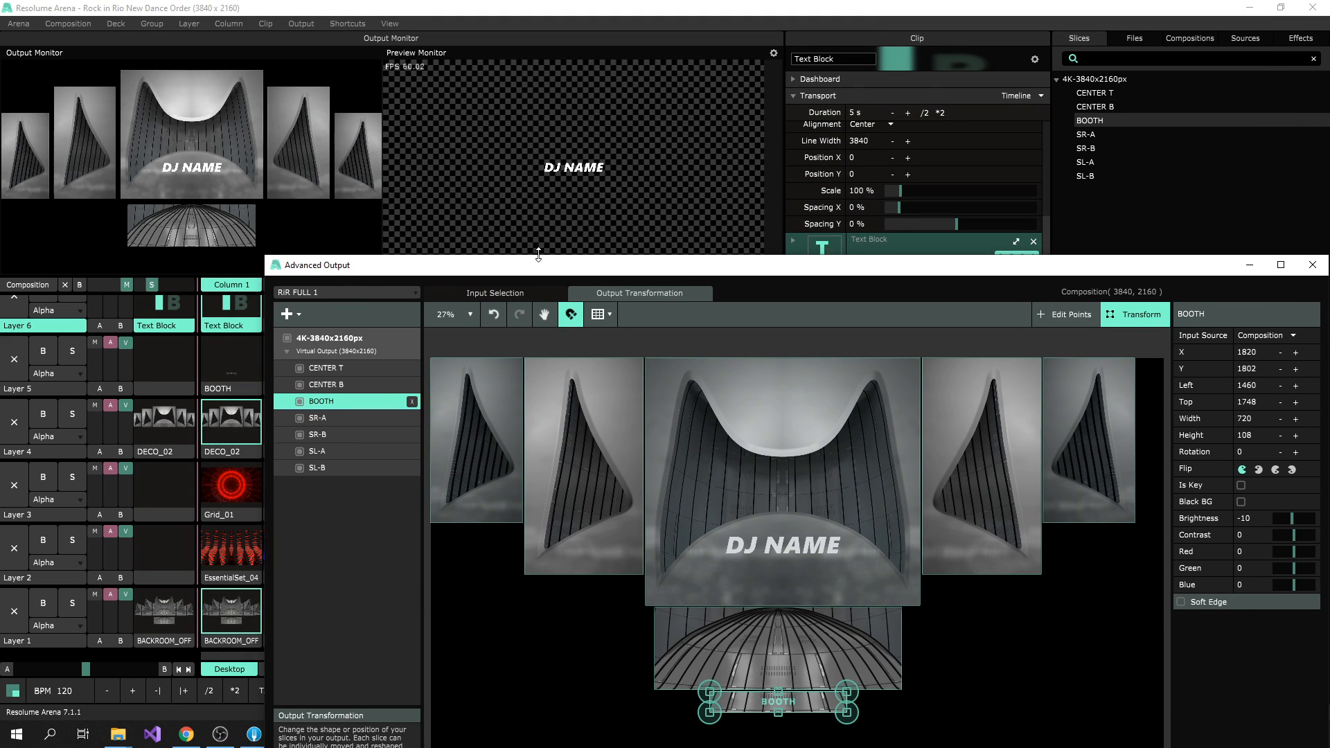
click(248, 302)
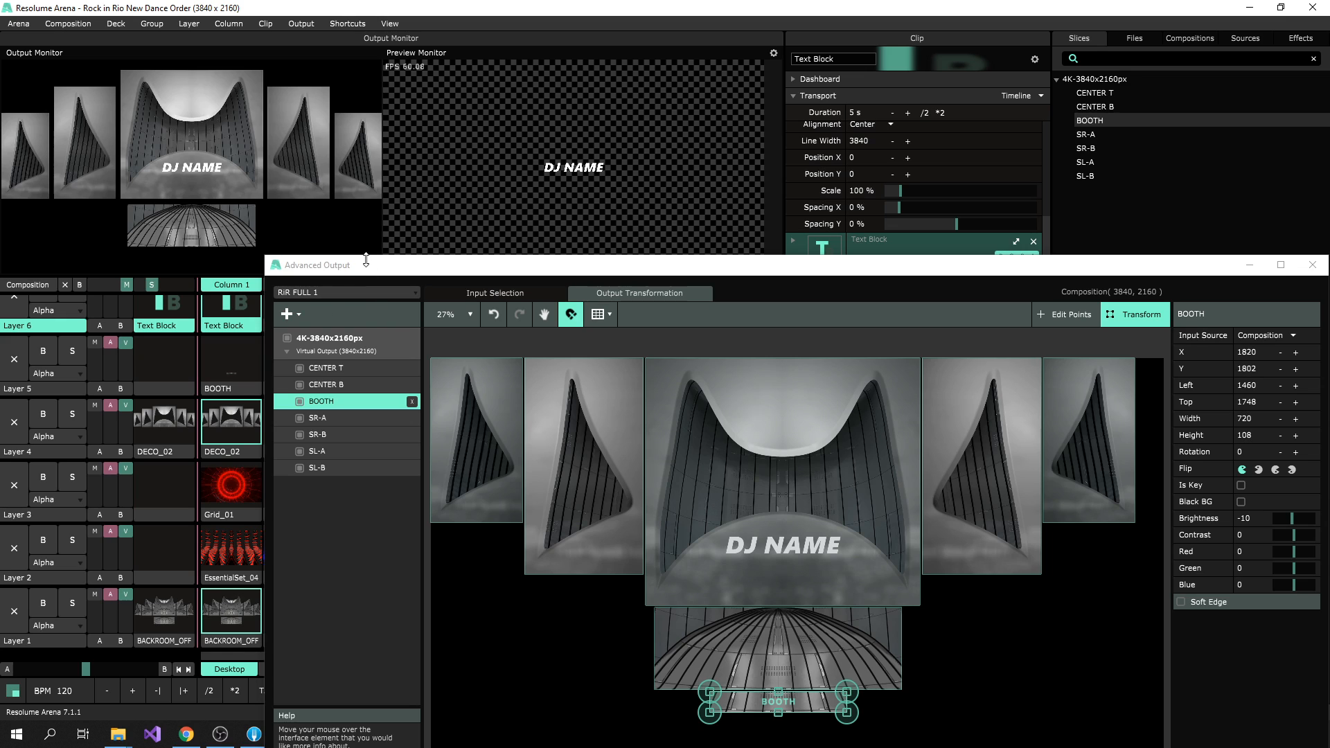
drag(374, 273, 290, 627)
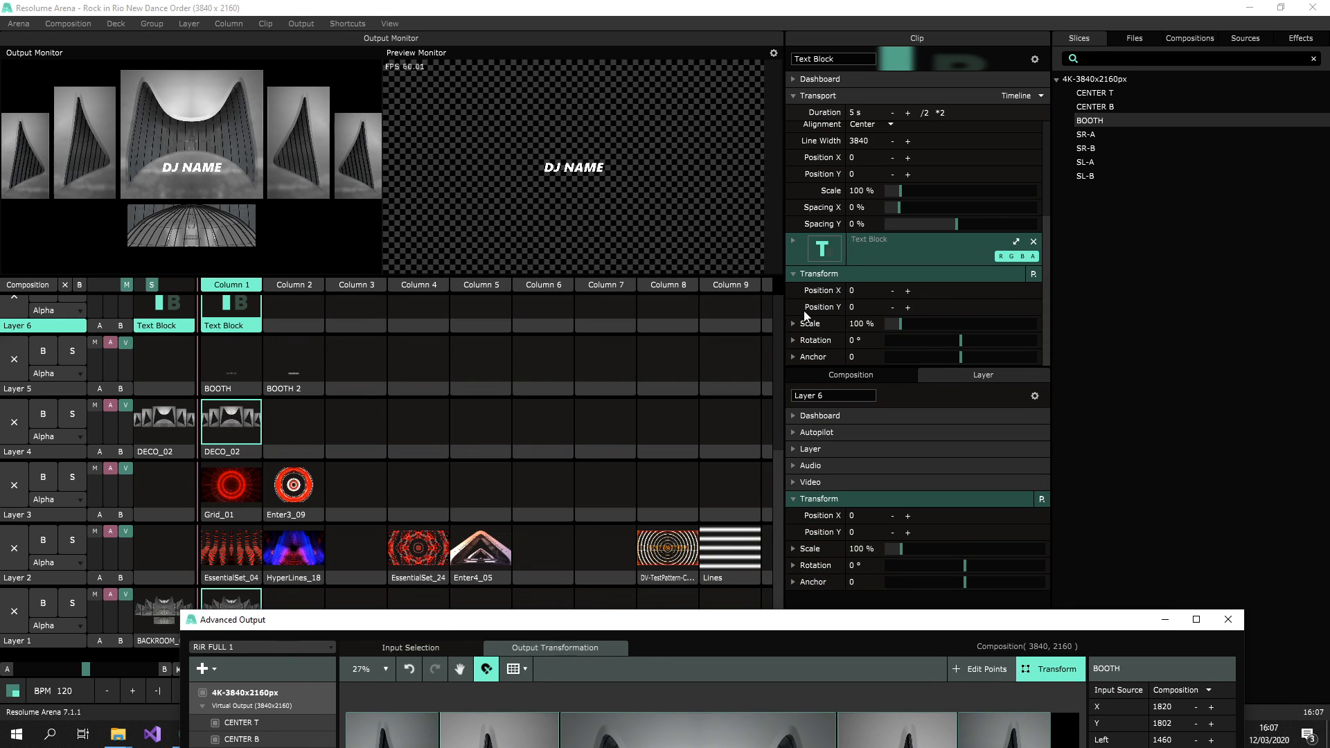
drag(1090, 124, 30, 394)
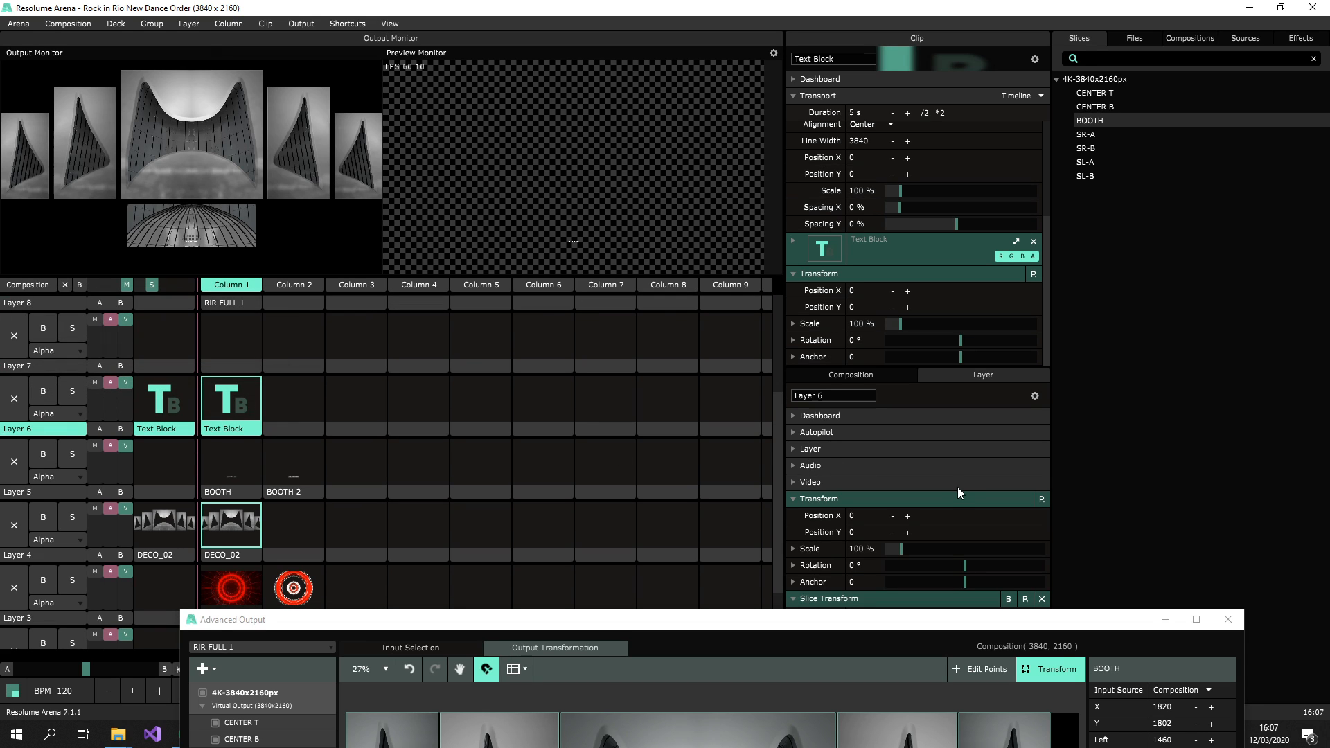
Enlarge Layer 6 to a scale of 267.54 % and bring the Advanced Output window back into full view
drag(904, 547, 933, 548)
drag(891, 622, 879, 171)
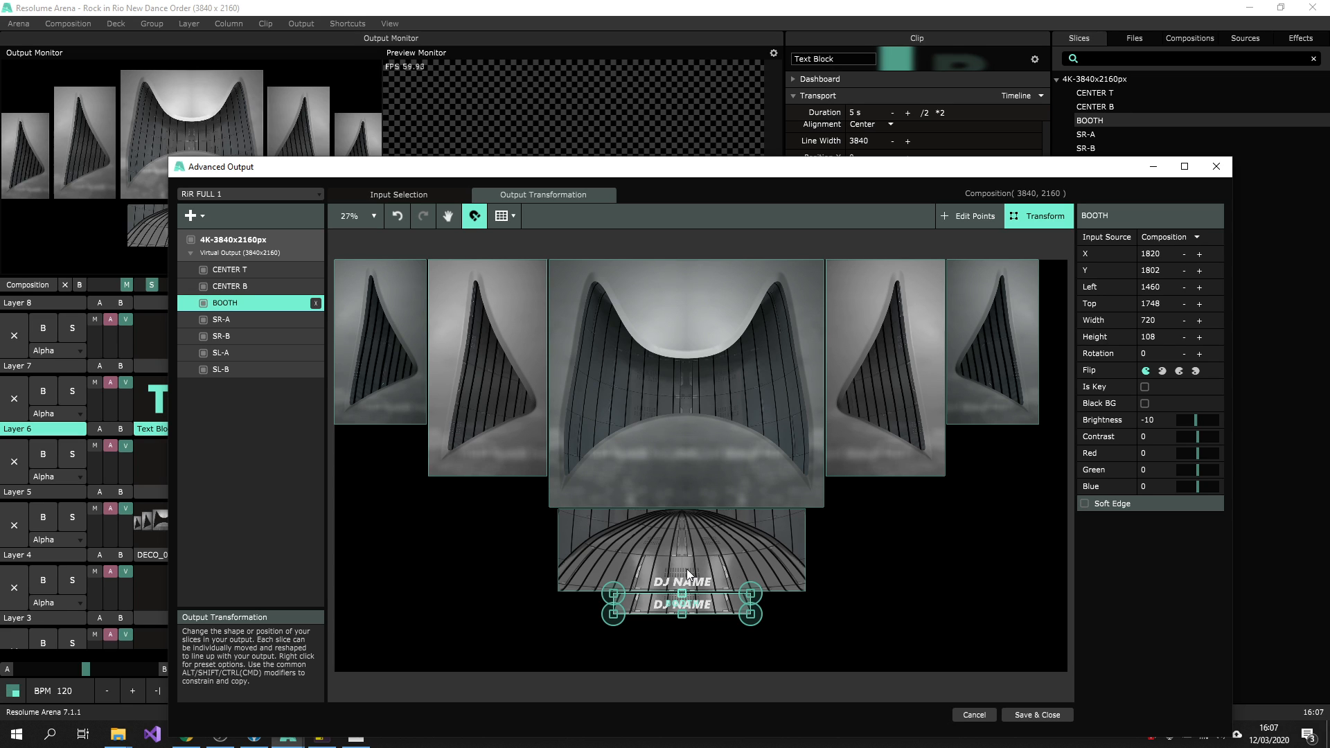
In Input Selection, undo the BOOTH slice's move onto CENTER B and shift the Advanced Output window higher
click(394, 193)
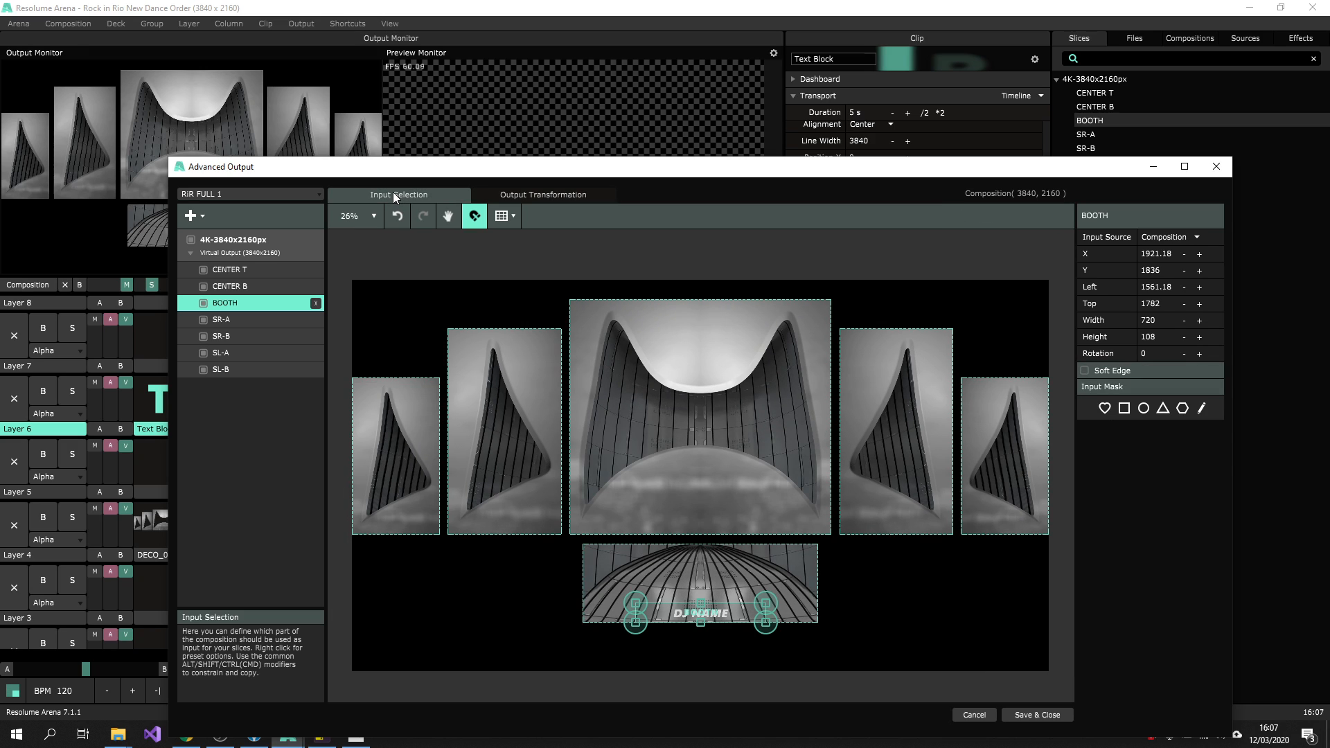
key(ctrl+z)
key(ctrl+z)
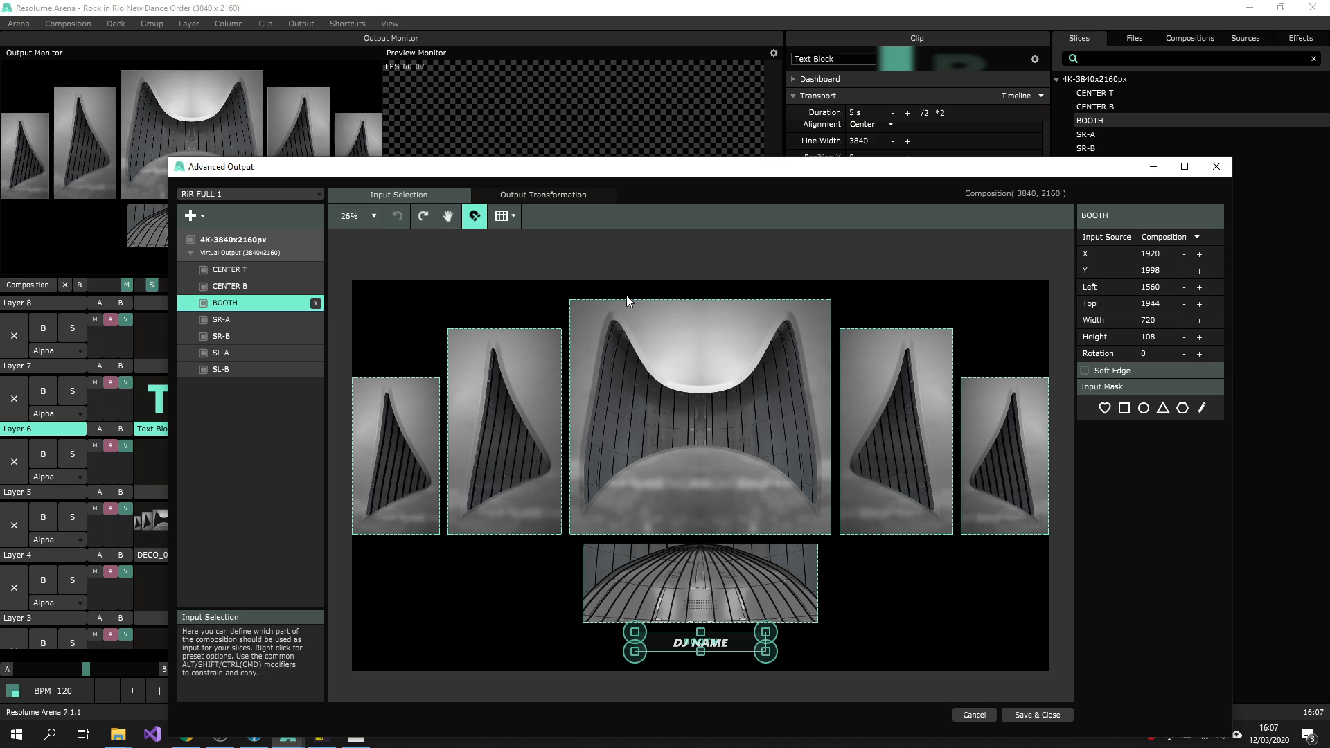
drag(636, 173, 602, 104)
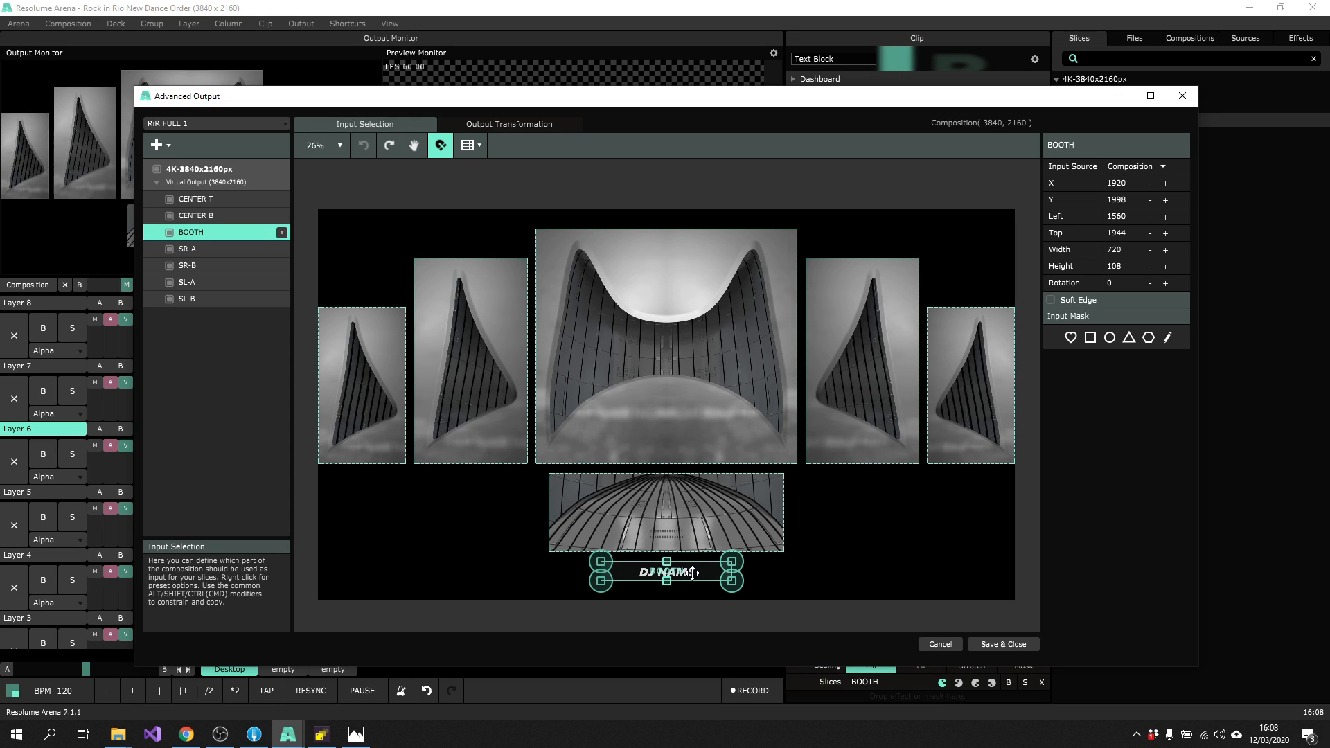
Examine the Layer 6 options, the BOOTH slice's shape options and its available input sources without changing anything
right_click(38, 430)
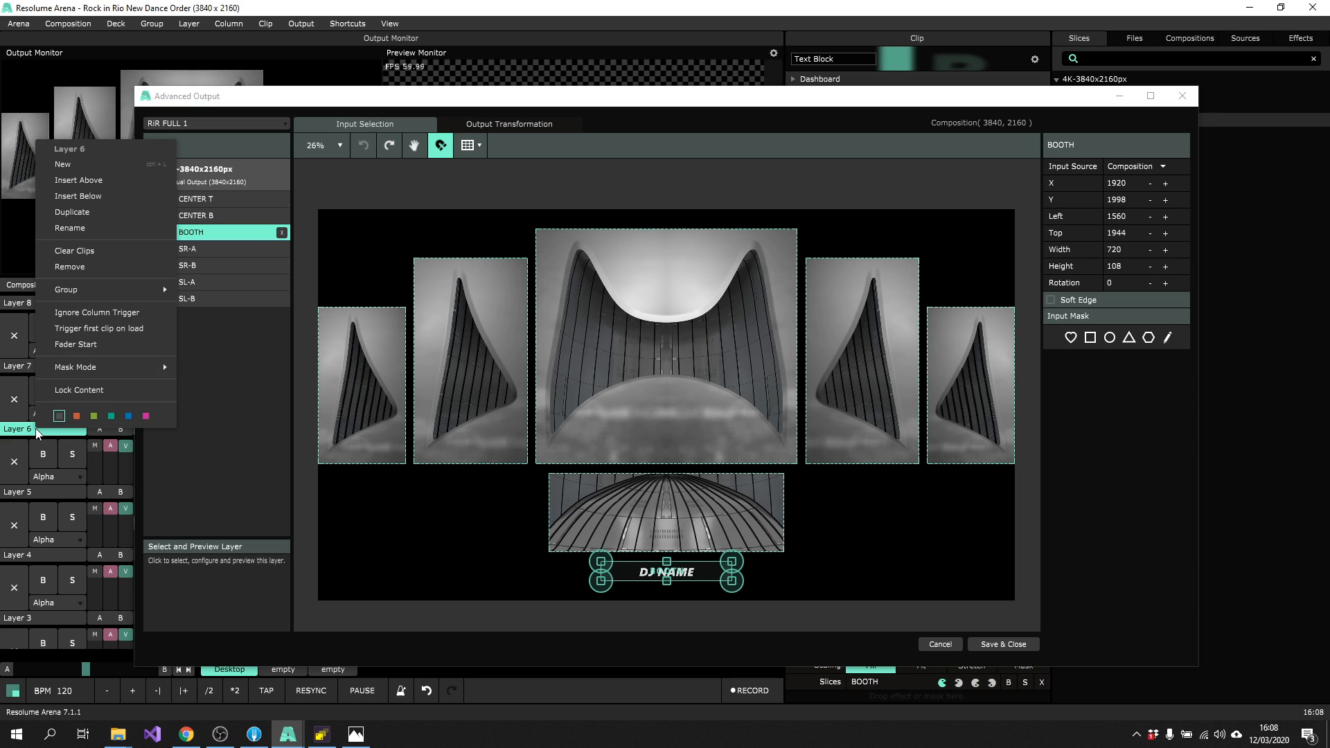
click(658, 574)
right_click(658, 573)
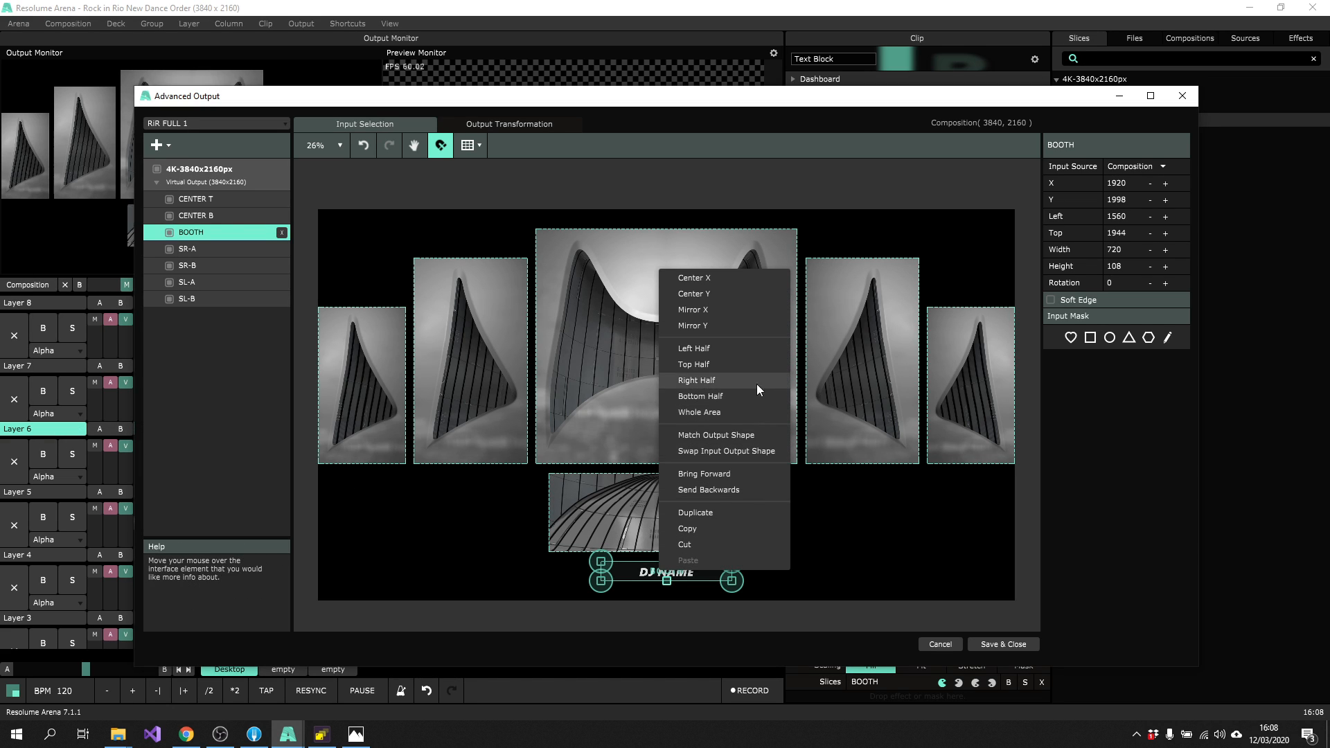
click(1137, 169)
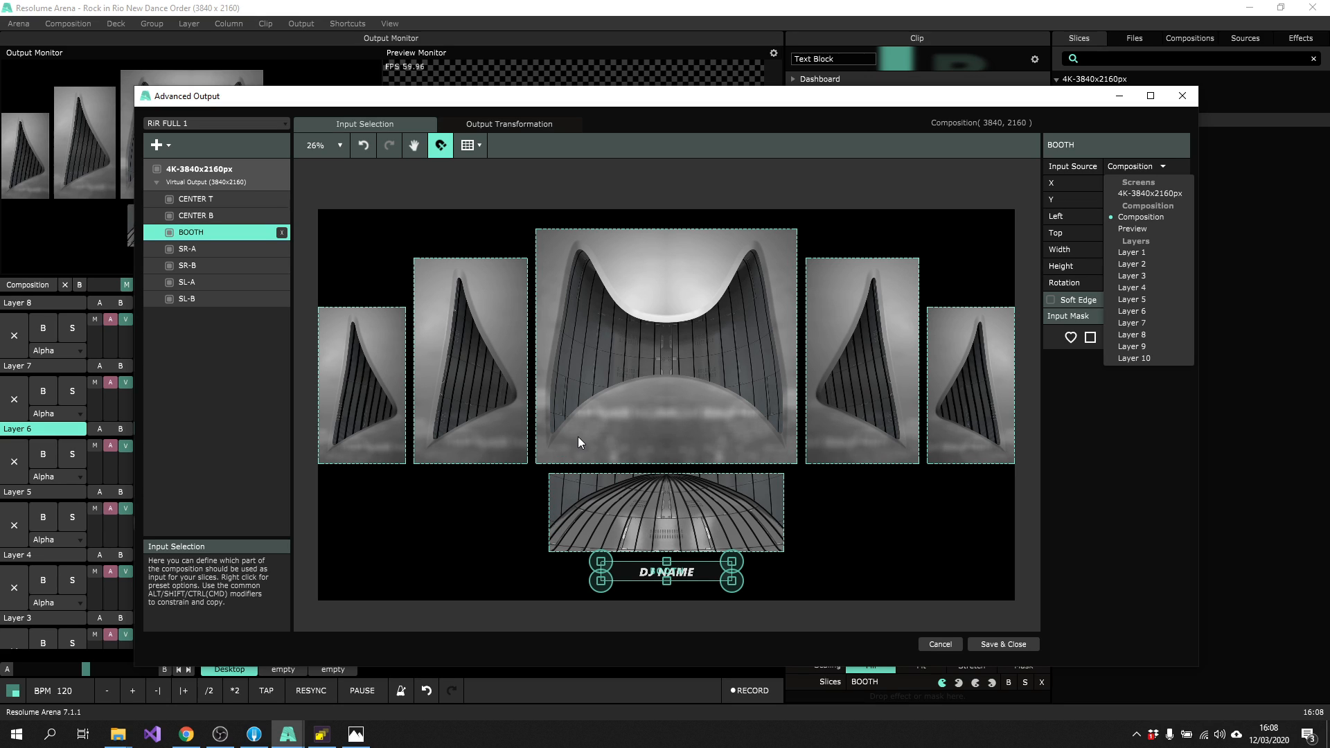
click(618, 187)
click(618, 187)
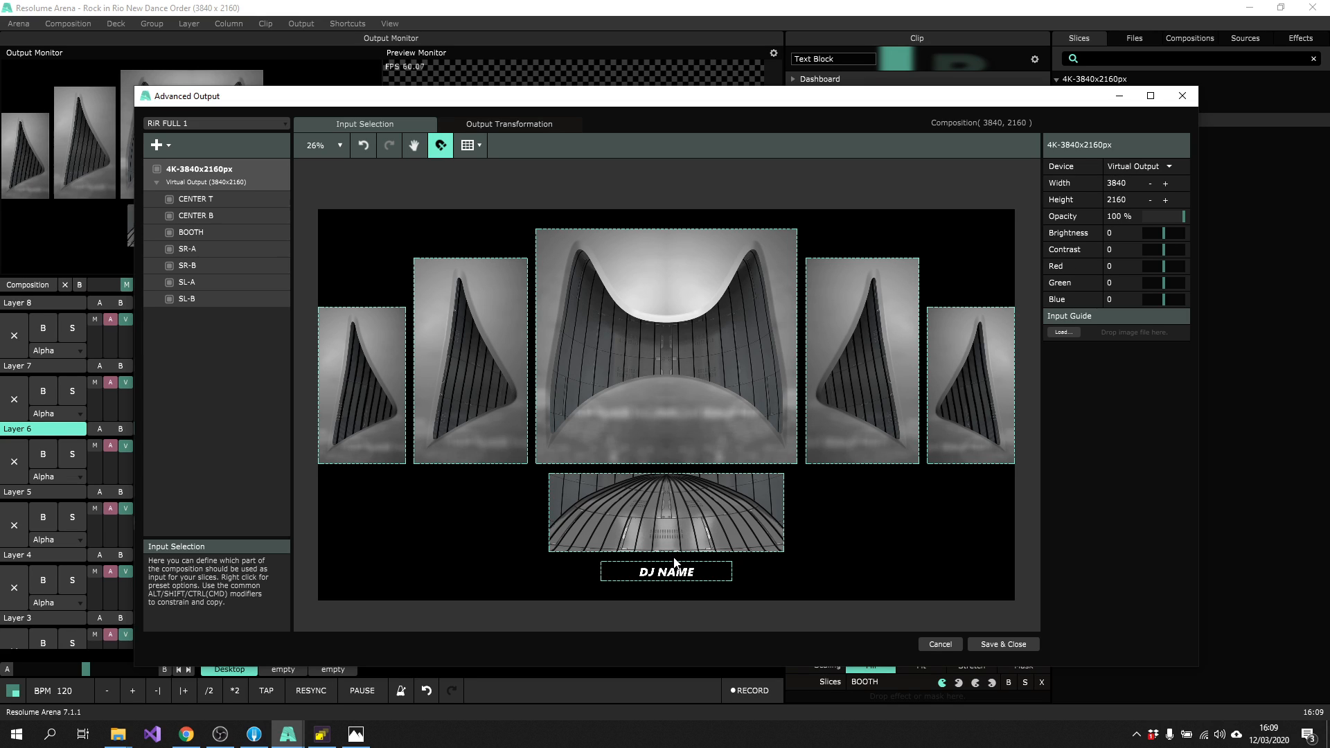
Save and close the Advanced Output setup, and clear Layer 6's Slice Transform with its scale reset to 100 %
click(663, 513)
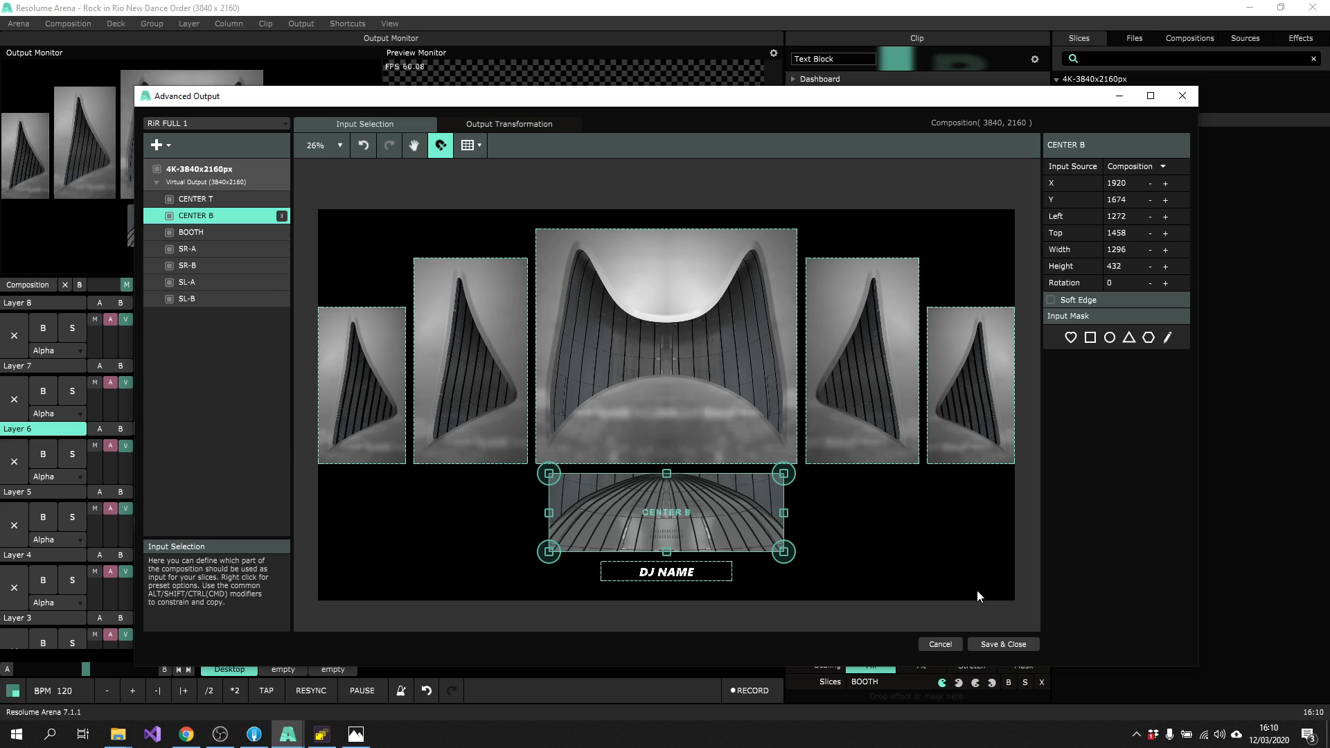
click(1002, 643)
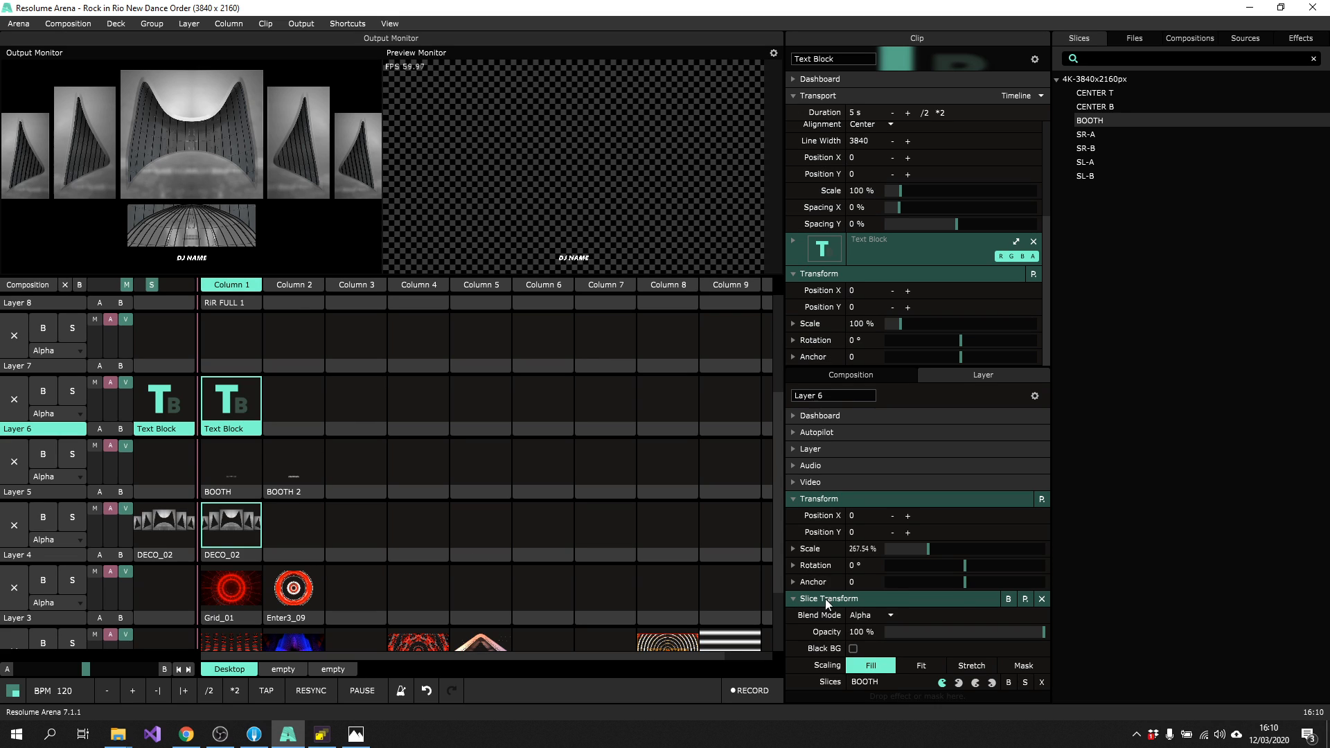
click(1041, 601)
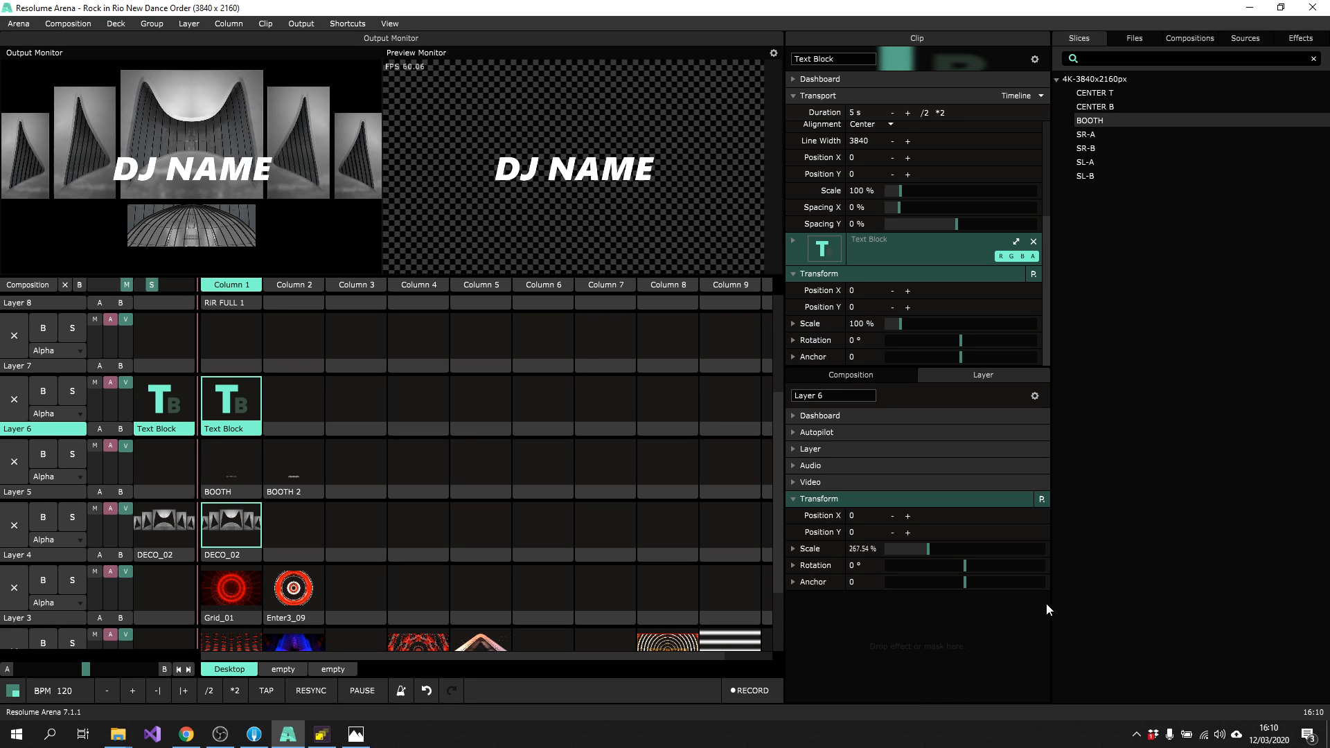
double_click(928, 551)
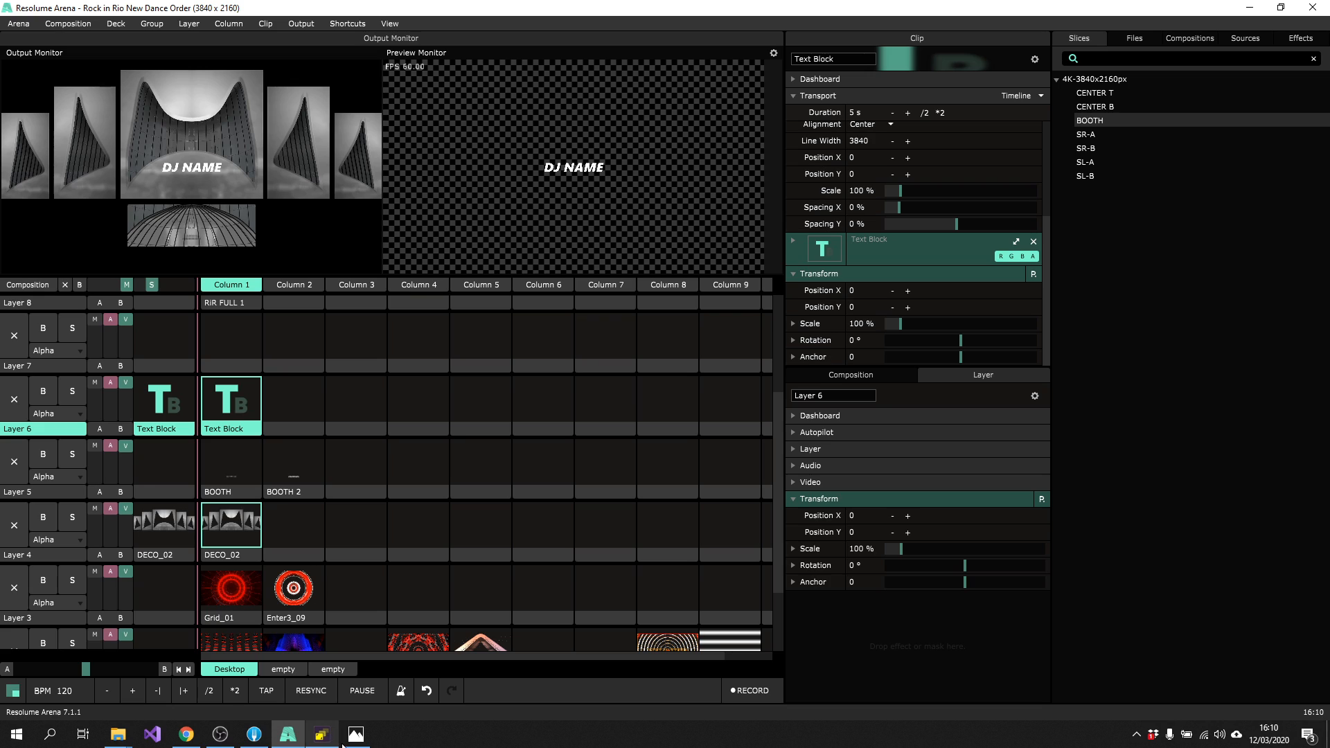
Switch to StageFlow and examine the stage's screen layout around the center screens and booth
mouse_move(321, 739)
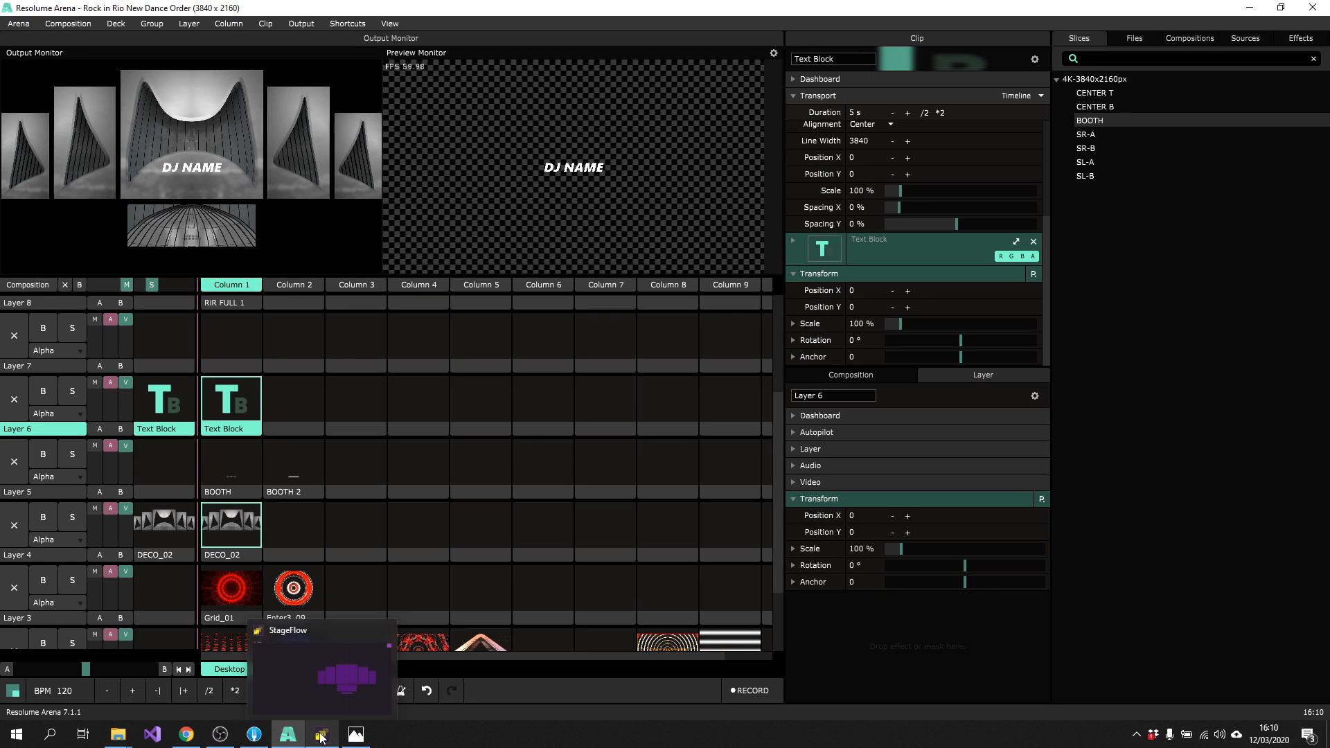
click(321, 738)
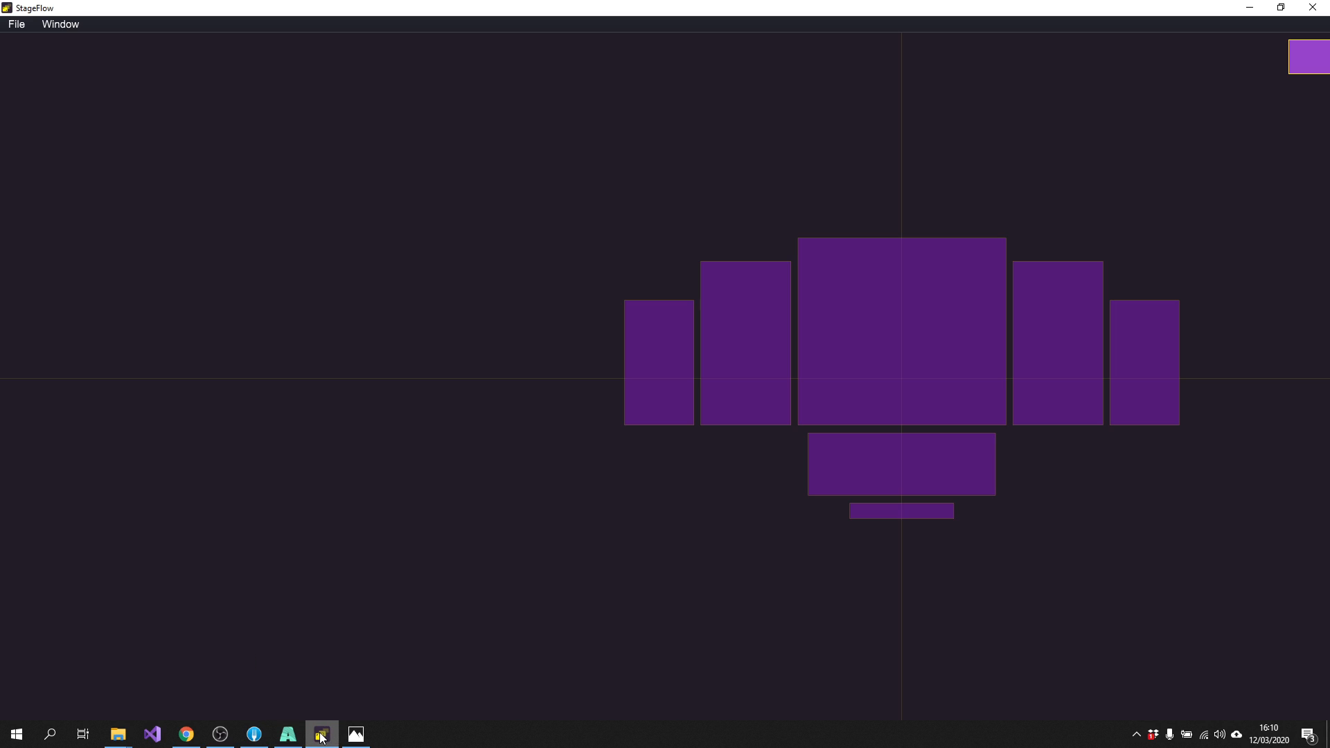
scroll(891, 425, down, 3)
scroll(954, 327, up, 2)
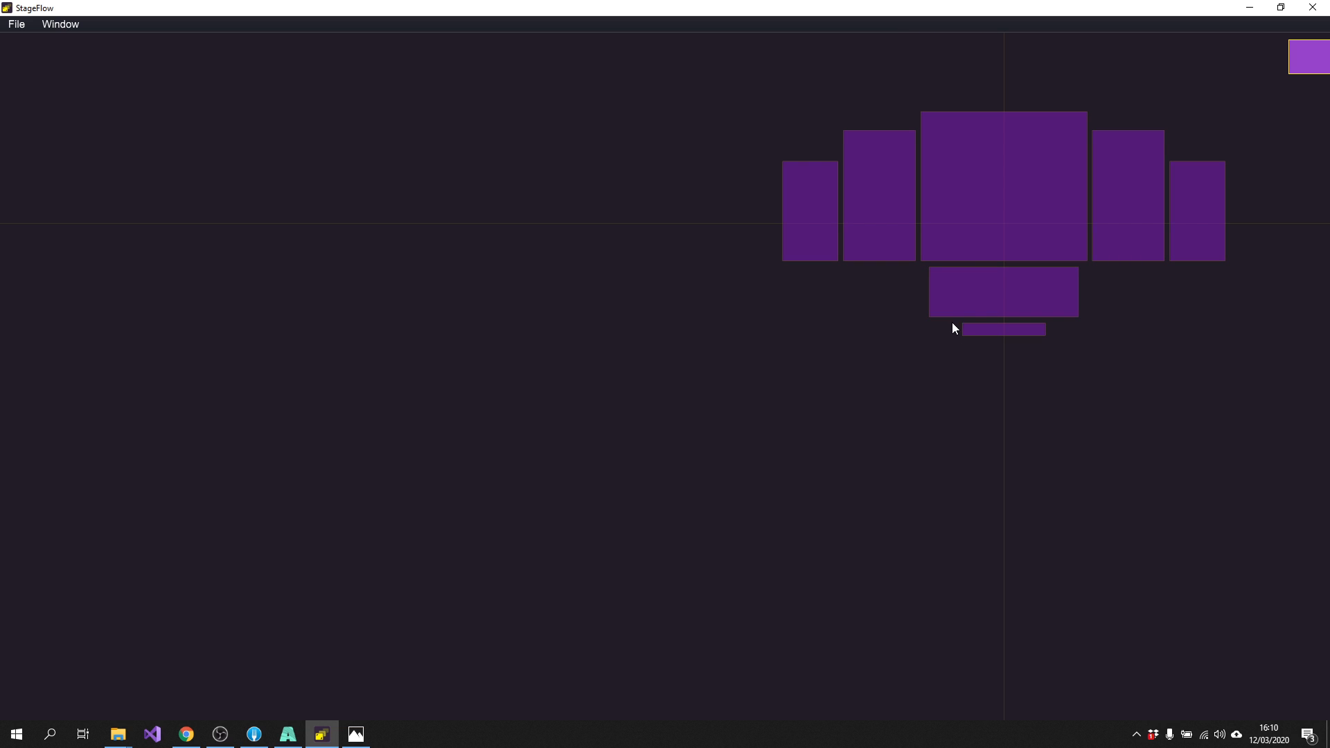
drag(1029, 222, 686, 339)
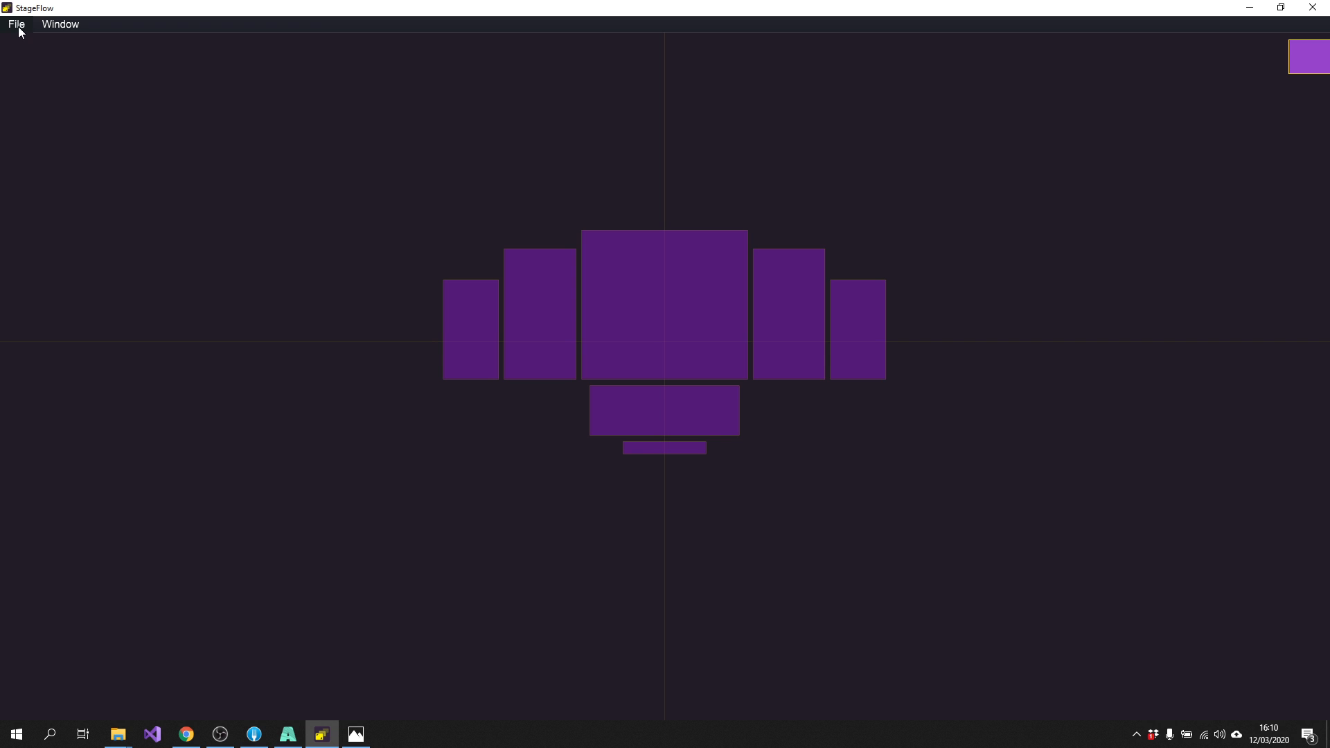
scroll(444, 267, up, 2)
scroll(789, 357, down, 1)
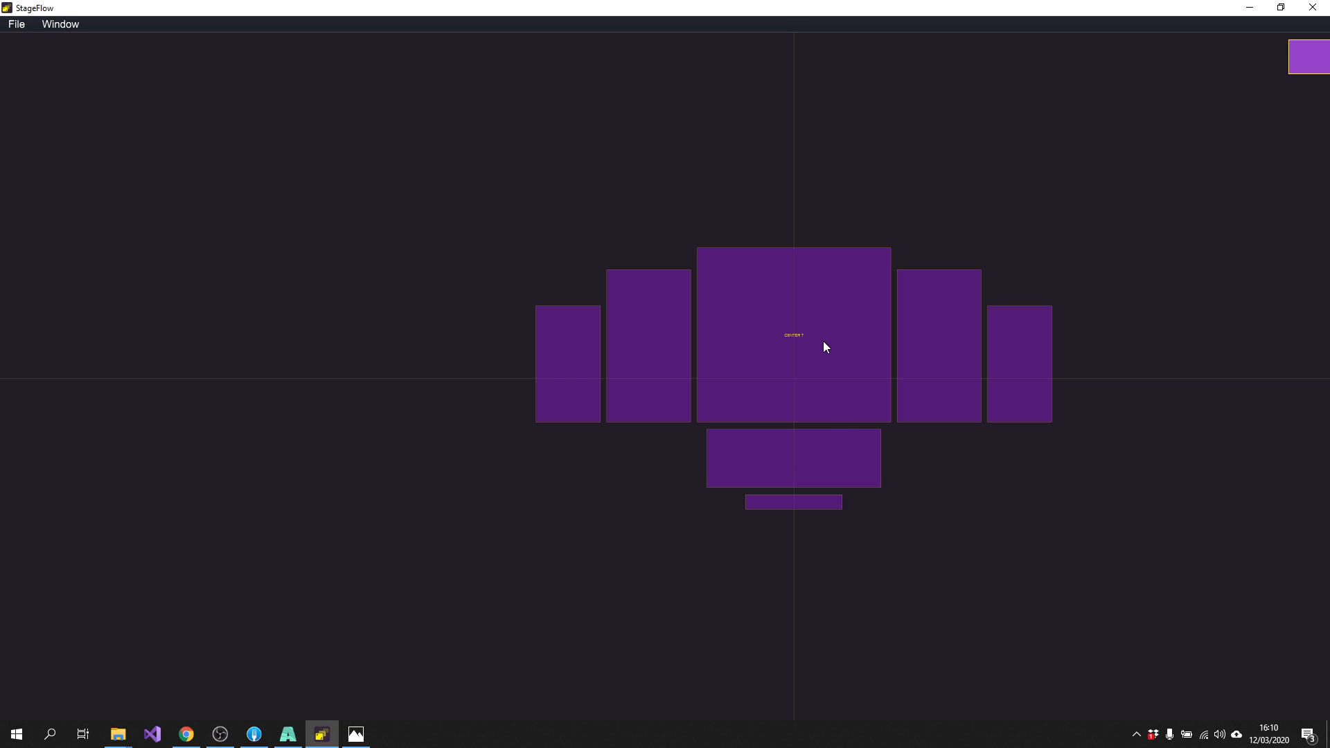
drag(838, 341, 733, 350)
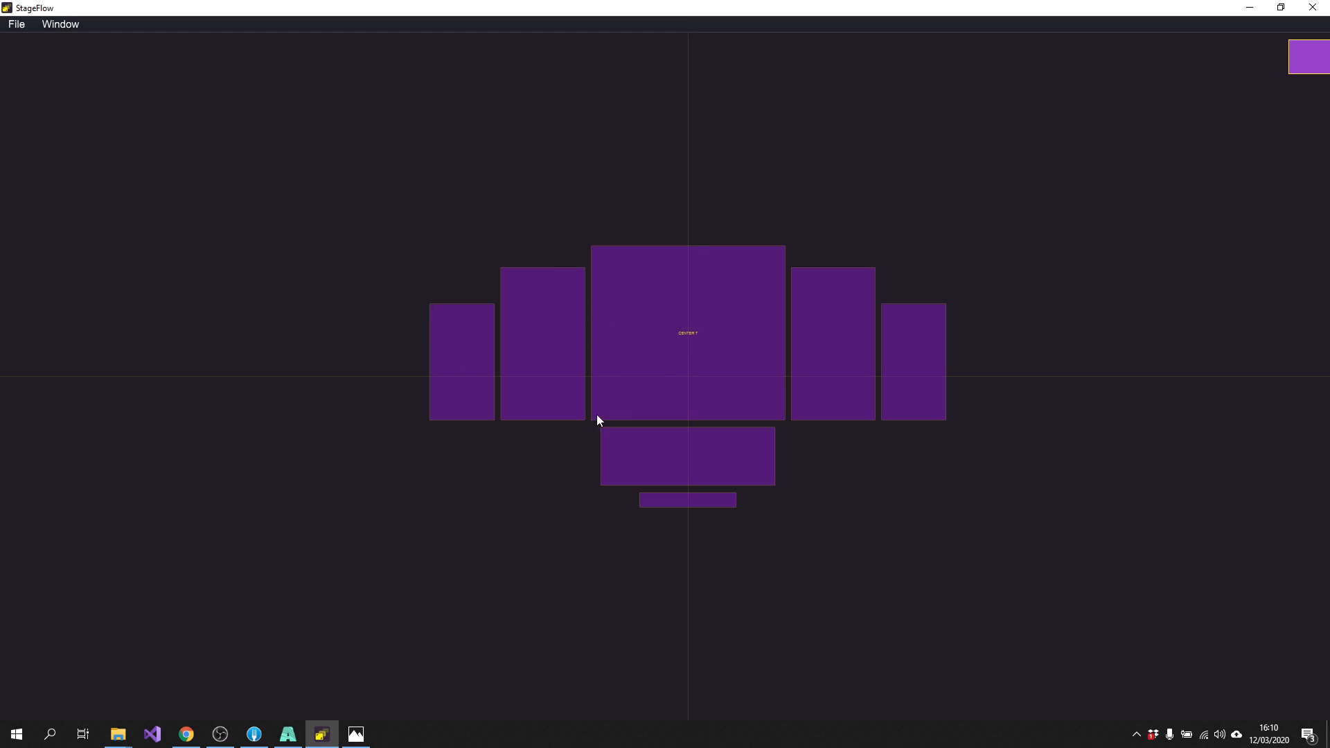
Return to Resolume Arena and preview the DECO_02, EssentialSet_04 and EssentialSet_24 clips
click(287, 735)
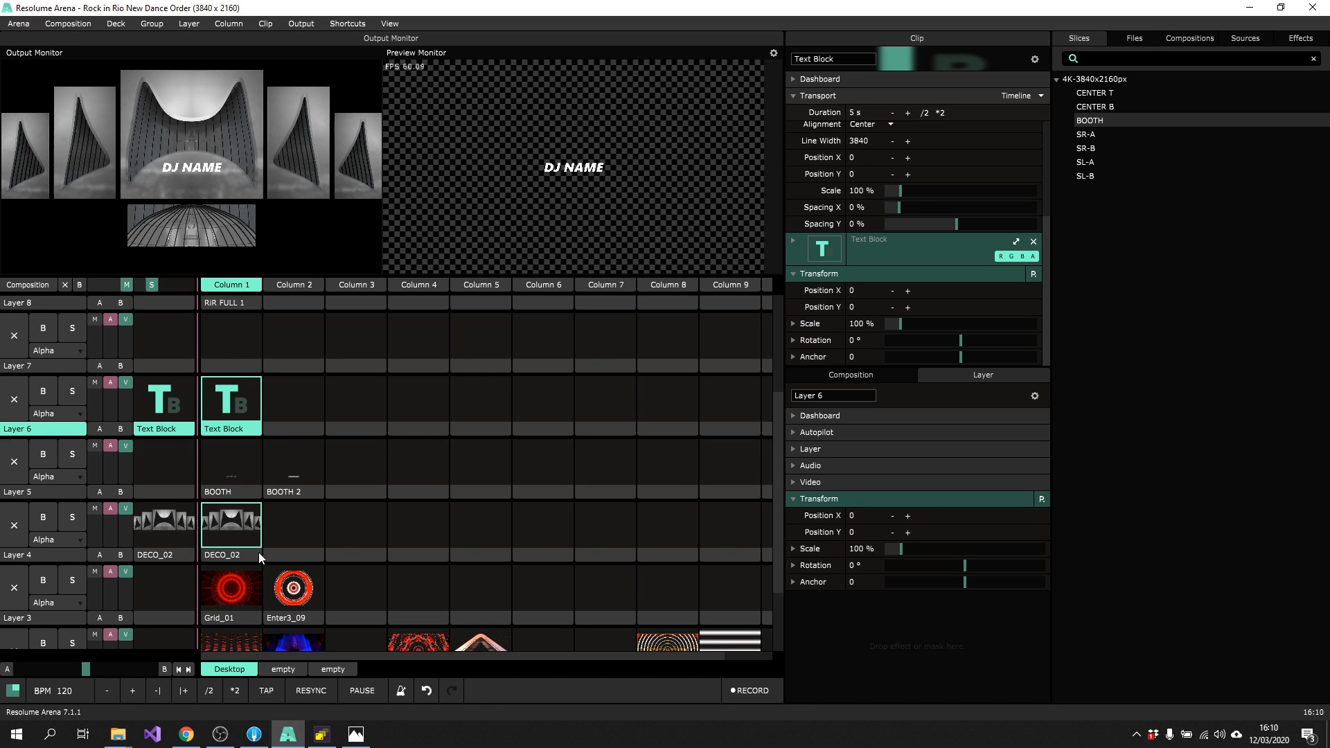
click(239, 520)
scroll(264, 538, down, 1)
scroll(258, 513, down, 1)
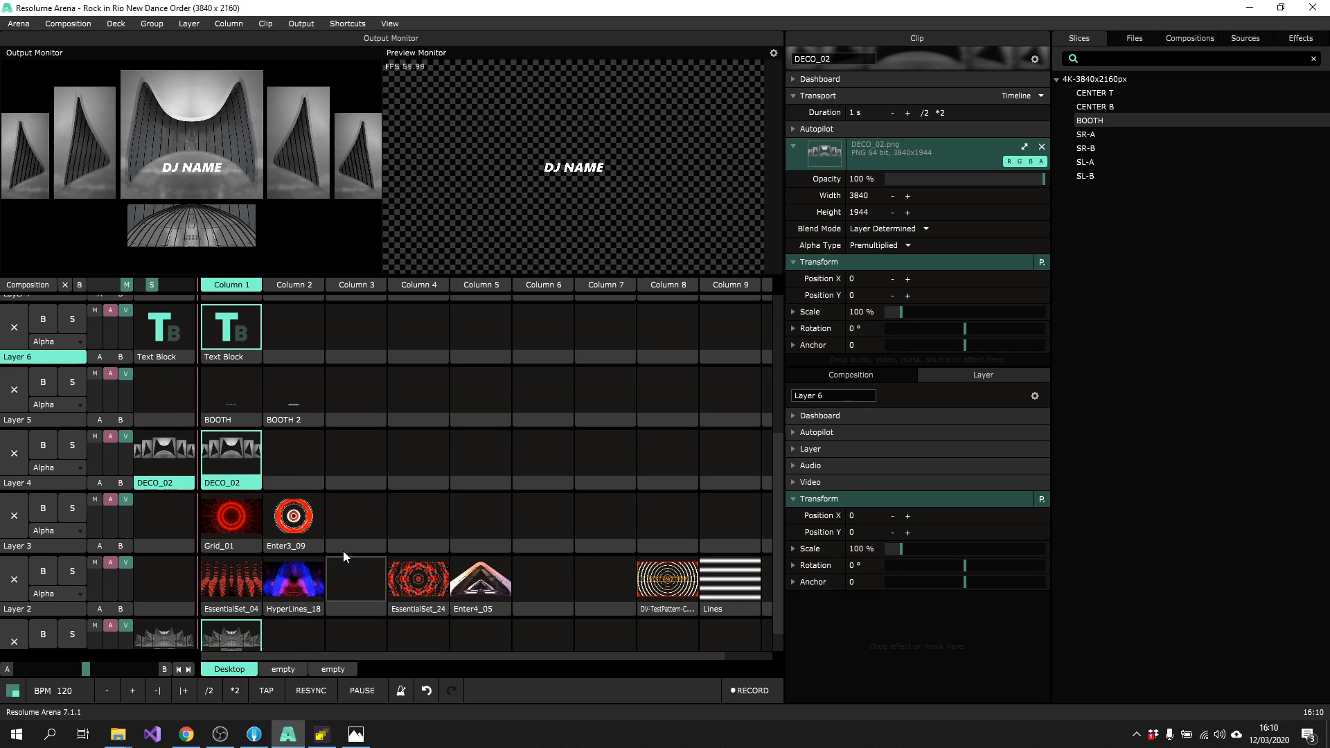
click(246, 610)
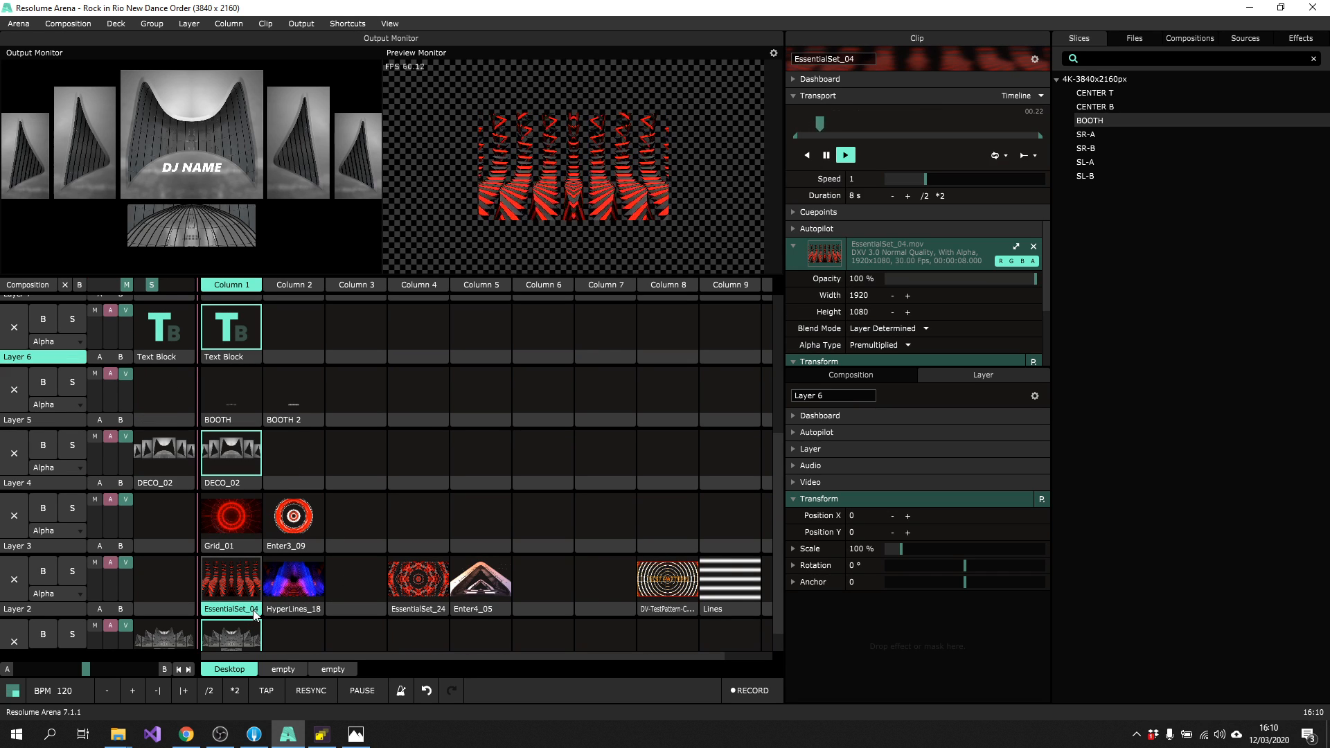
scroll(315, 387, up, 2)
scroll(404, 510, down, 1)
scroll(404, 510, down, 1)
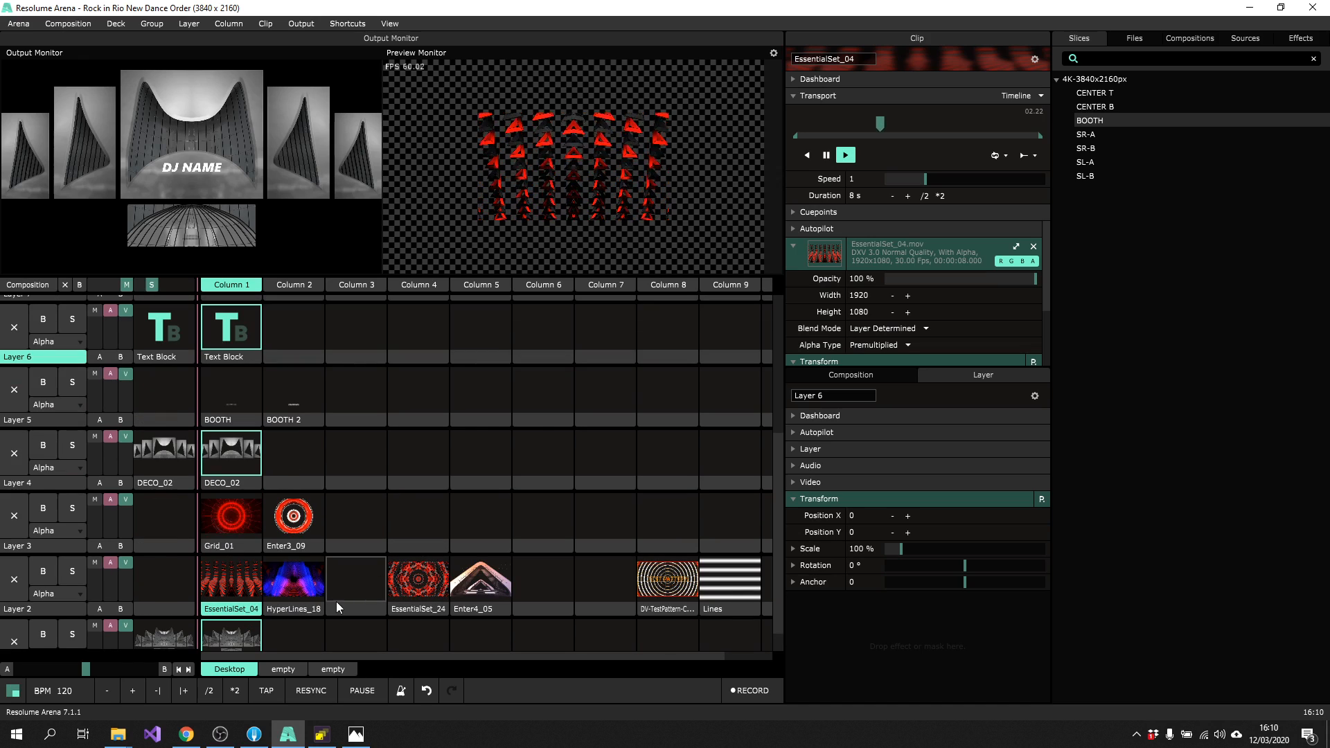
click(398, 613)
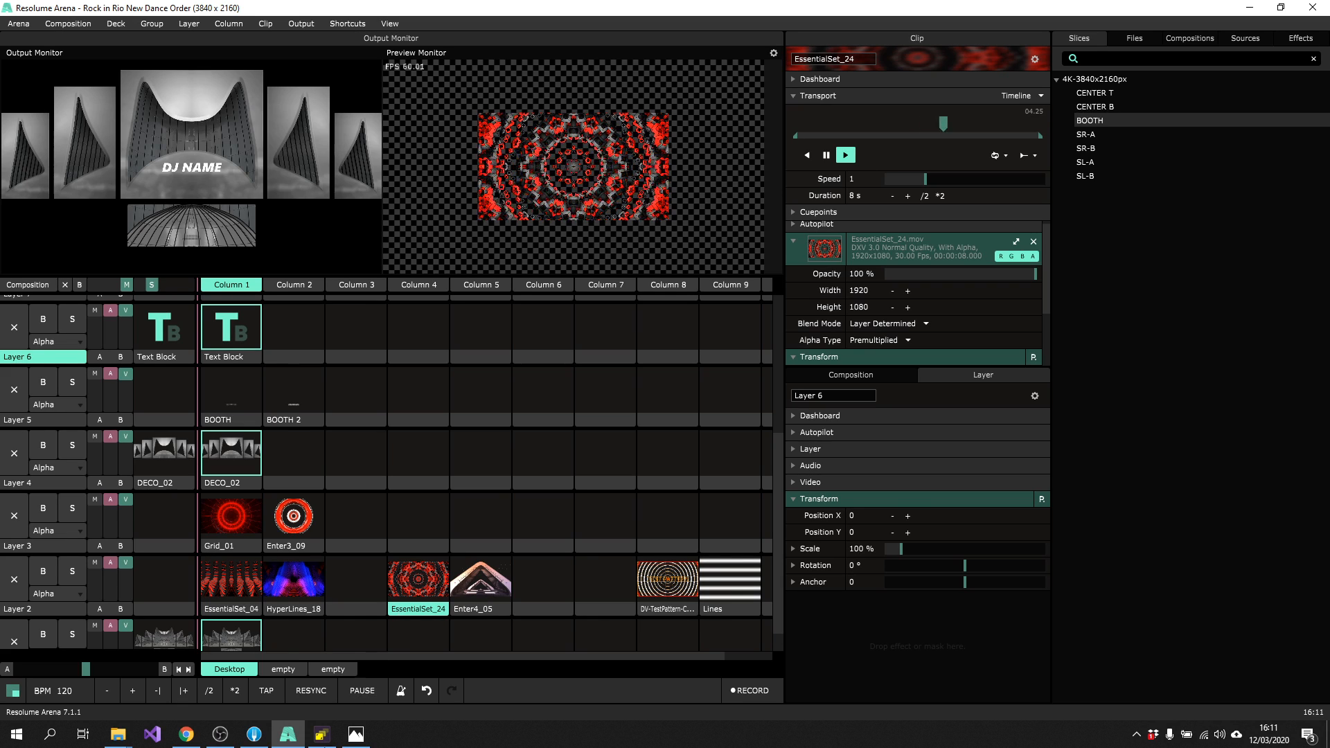
Switch to StageFlow, open the Stage settings and select the 4K-3840x2160px entry
click(322, 734)
scroll(712, 385, up, 1)
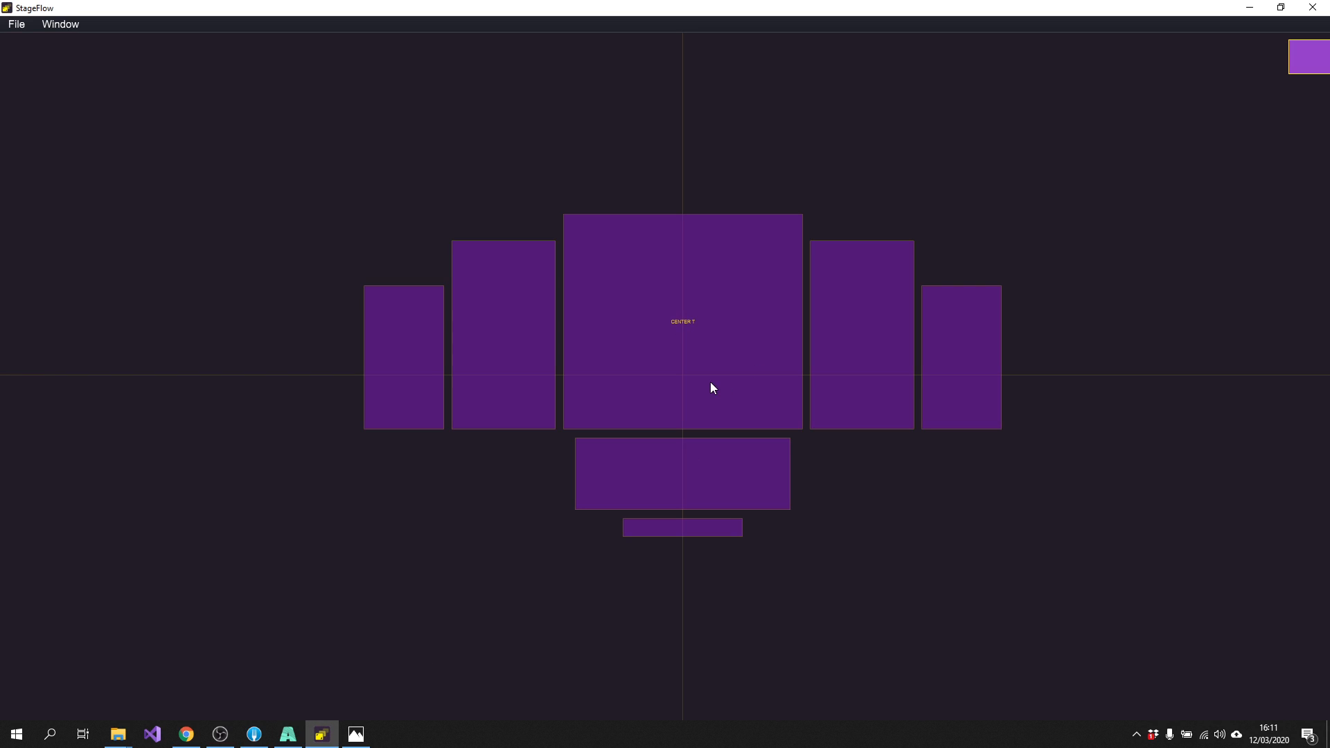
scroll(742, 383, up, 1)
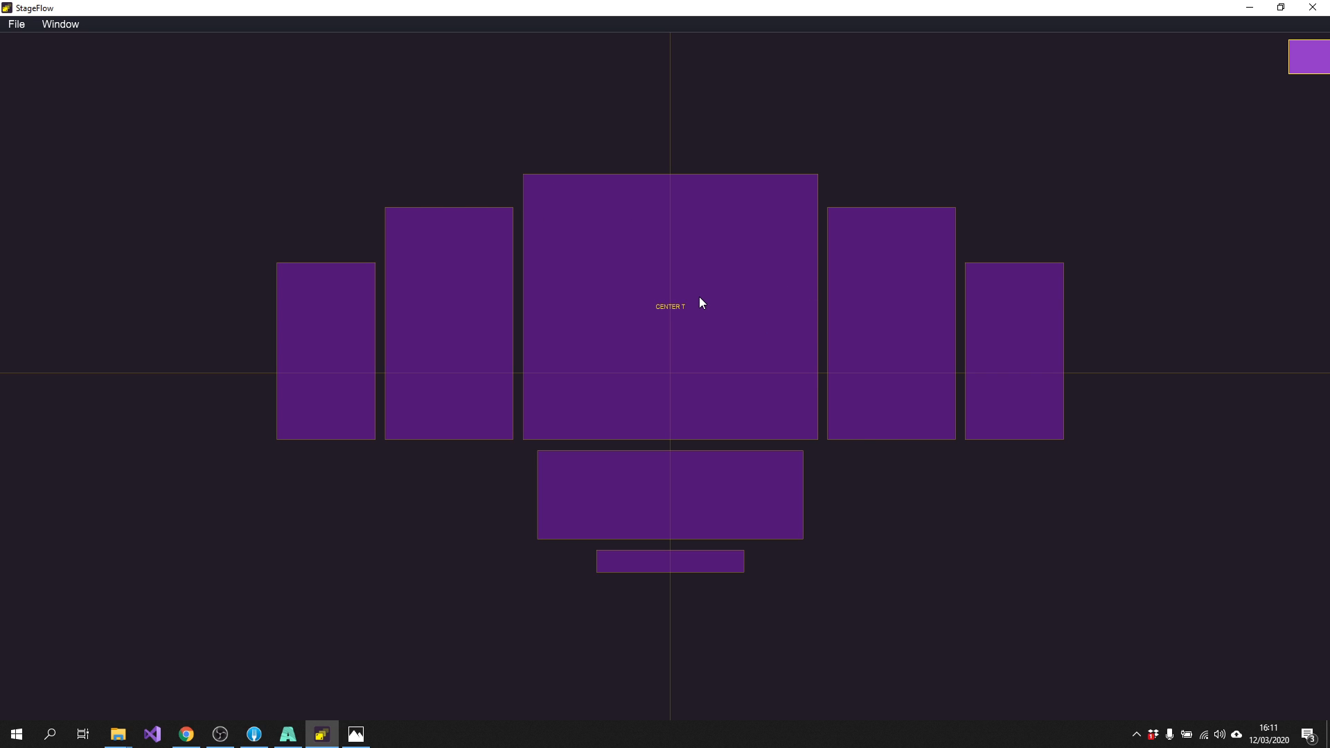
mouse_move(1302, 59)
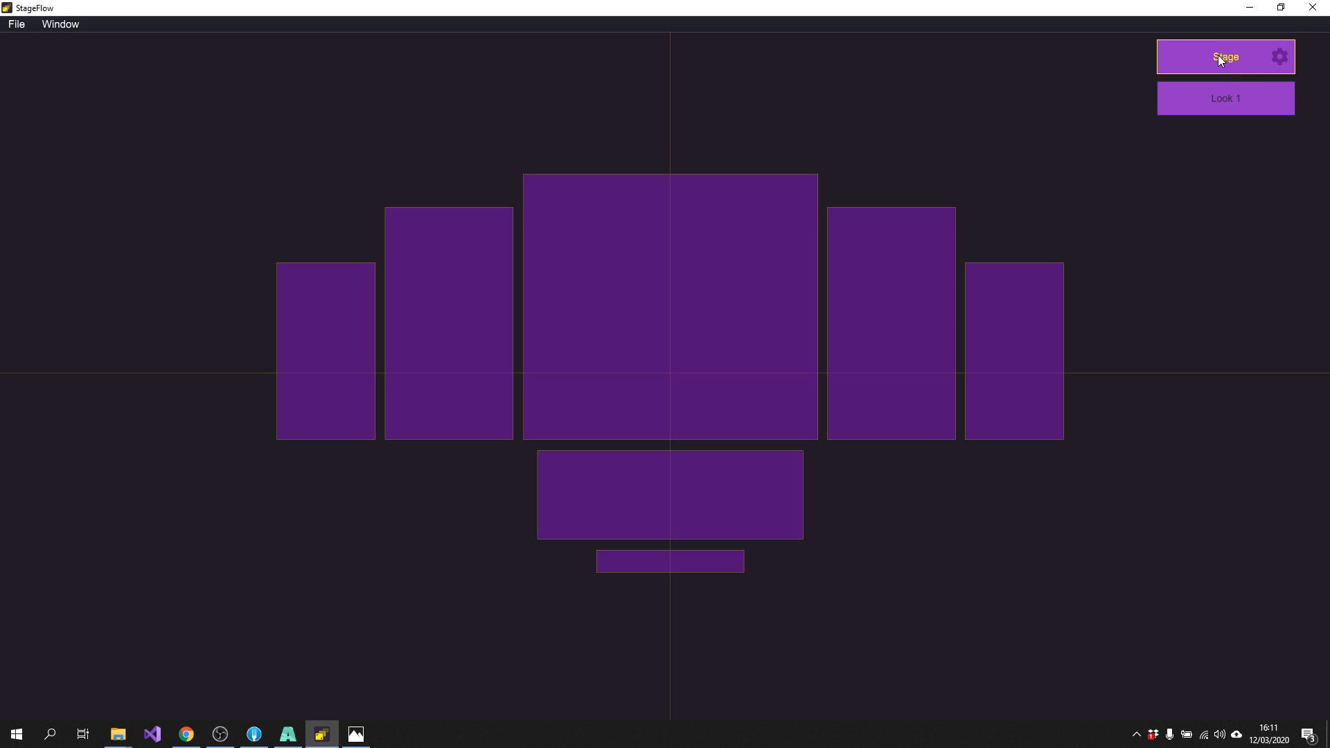
click(1274, 62)
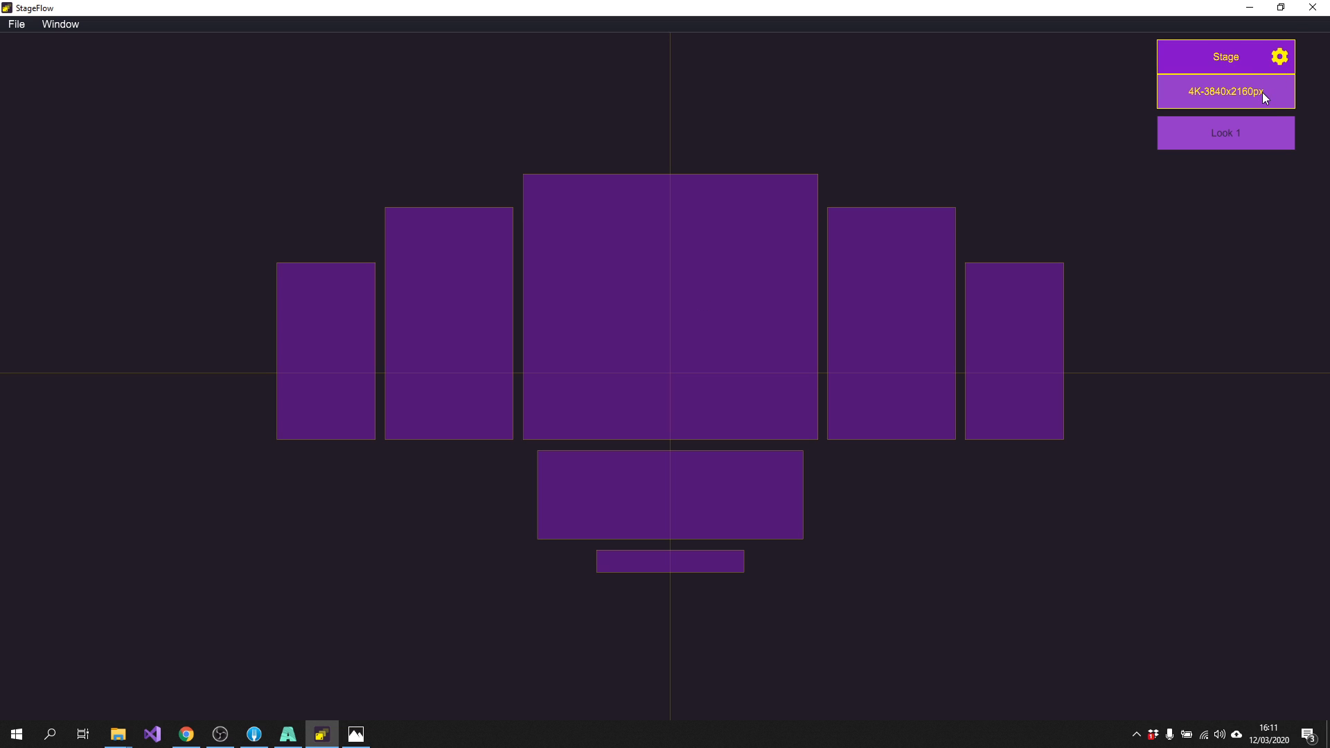
click(1262, 92)
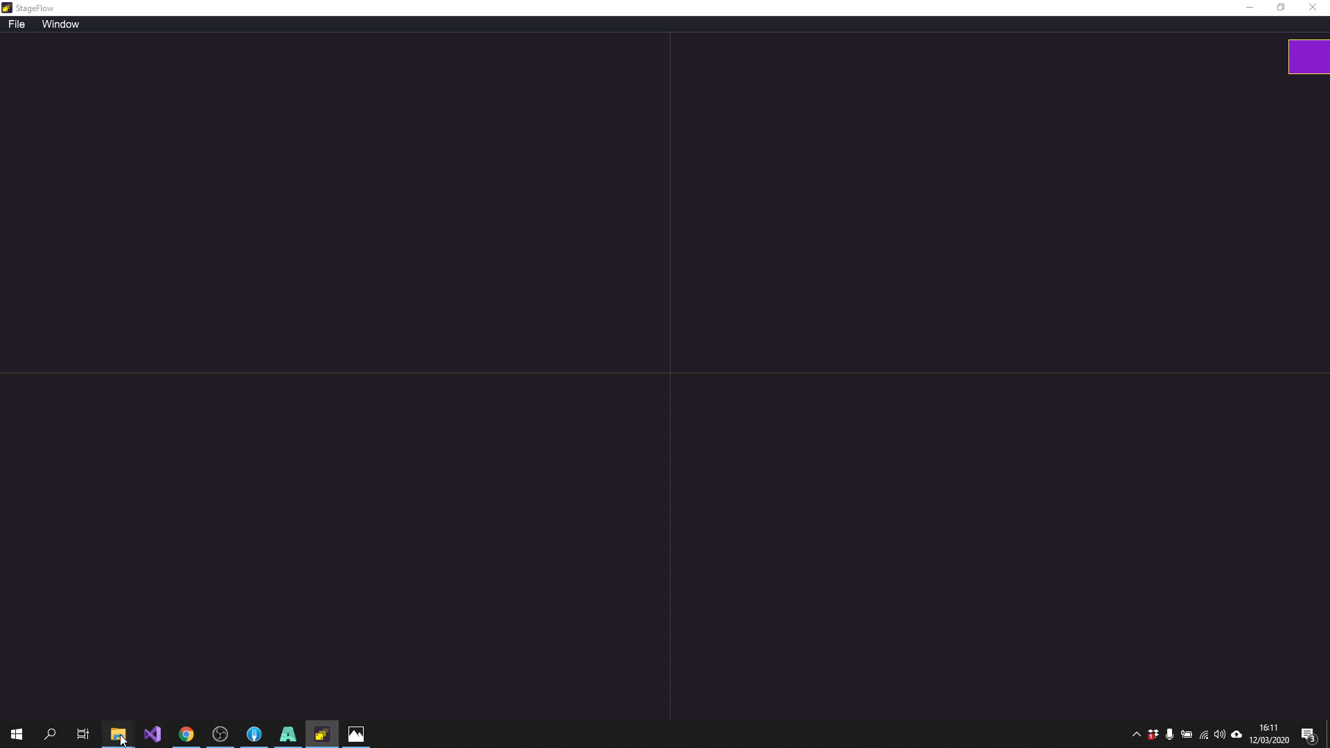
Add the ROCK+IN+RIO stage render PNG from the Desktop folder to the StageFlow canvas and select it
mouse_move(118, 735)
click(67, 698)
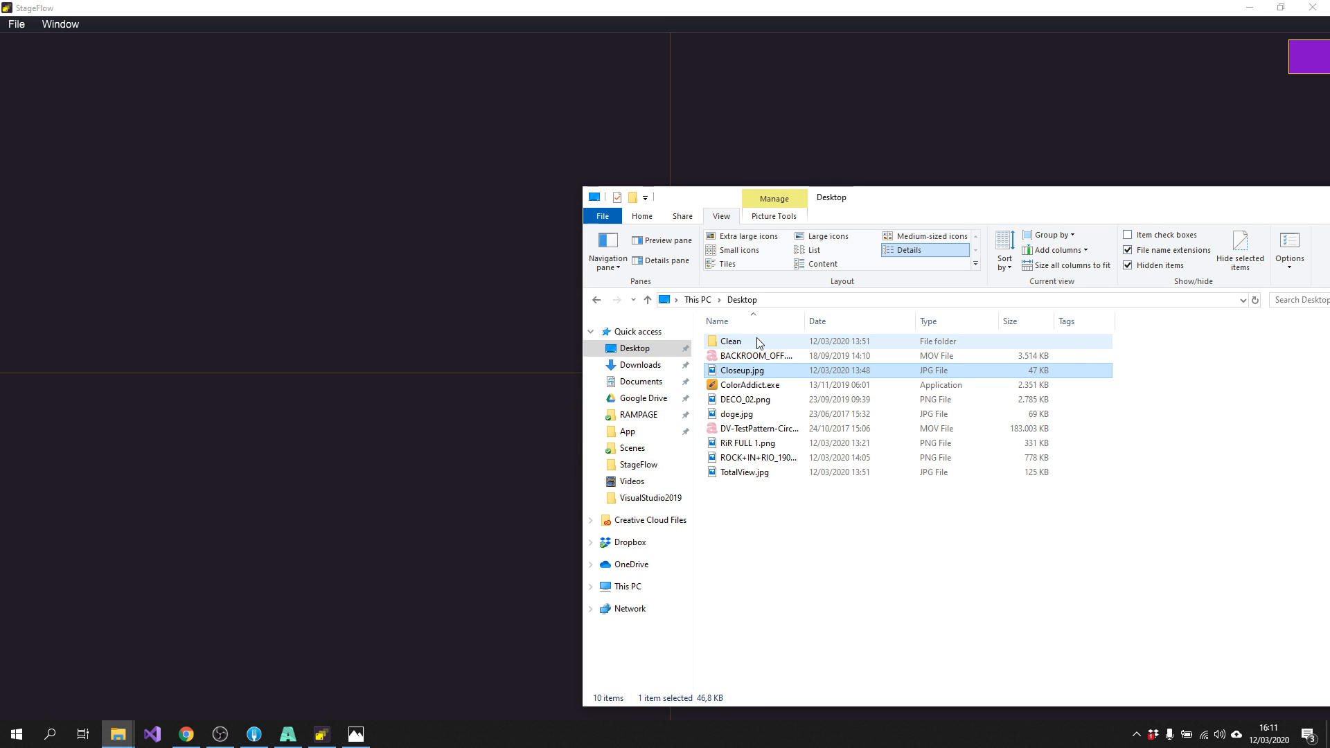
drag(758, 458, 462, 314)
click(485, 332)
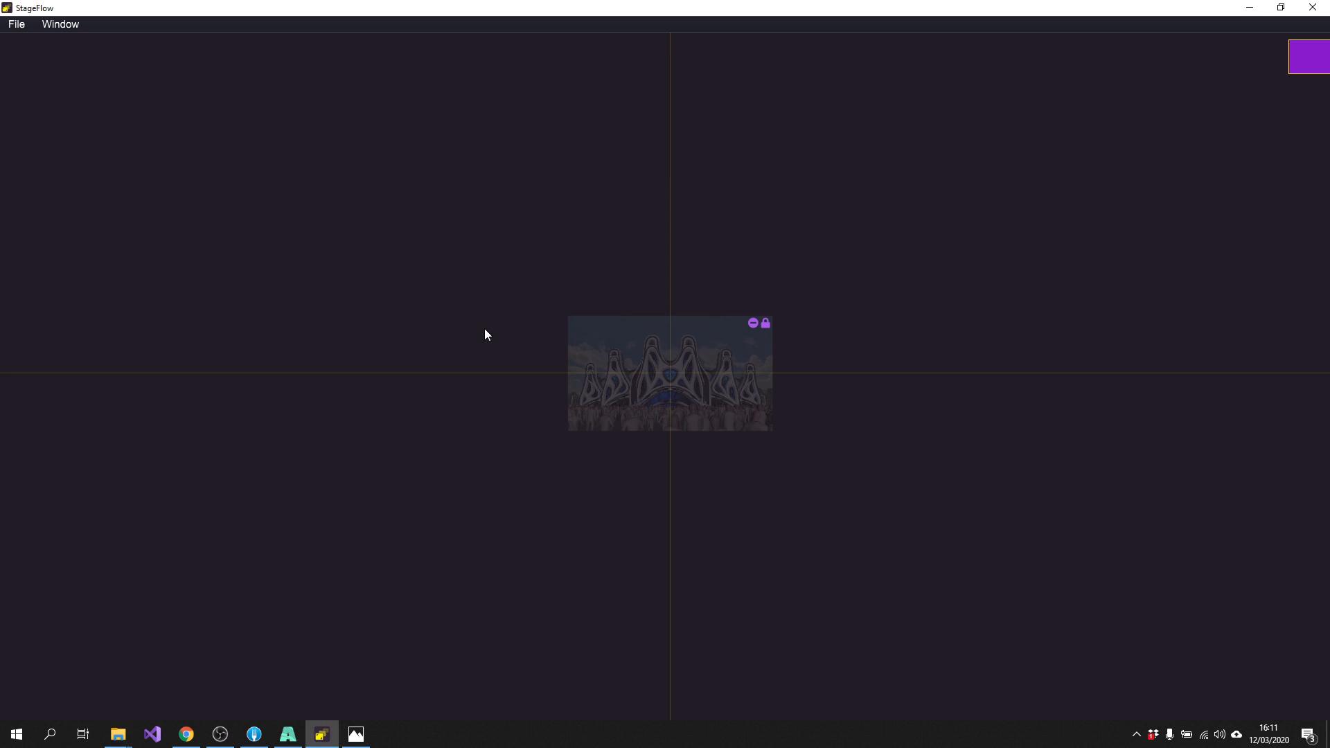
click(668, 367)
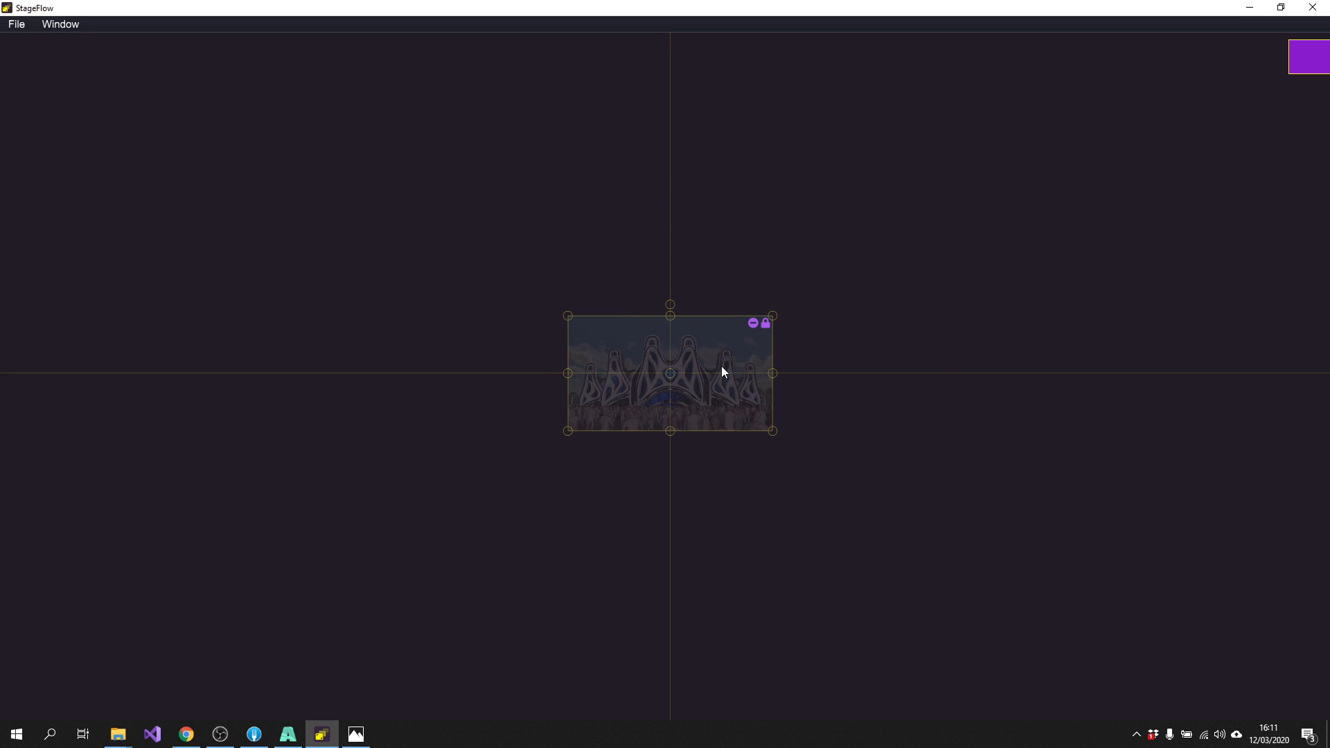
scroll(721, 366, up, 5)
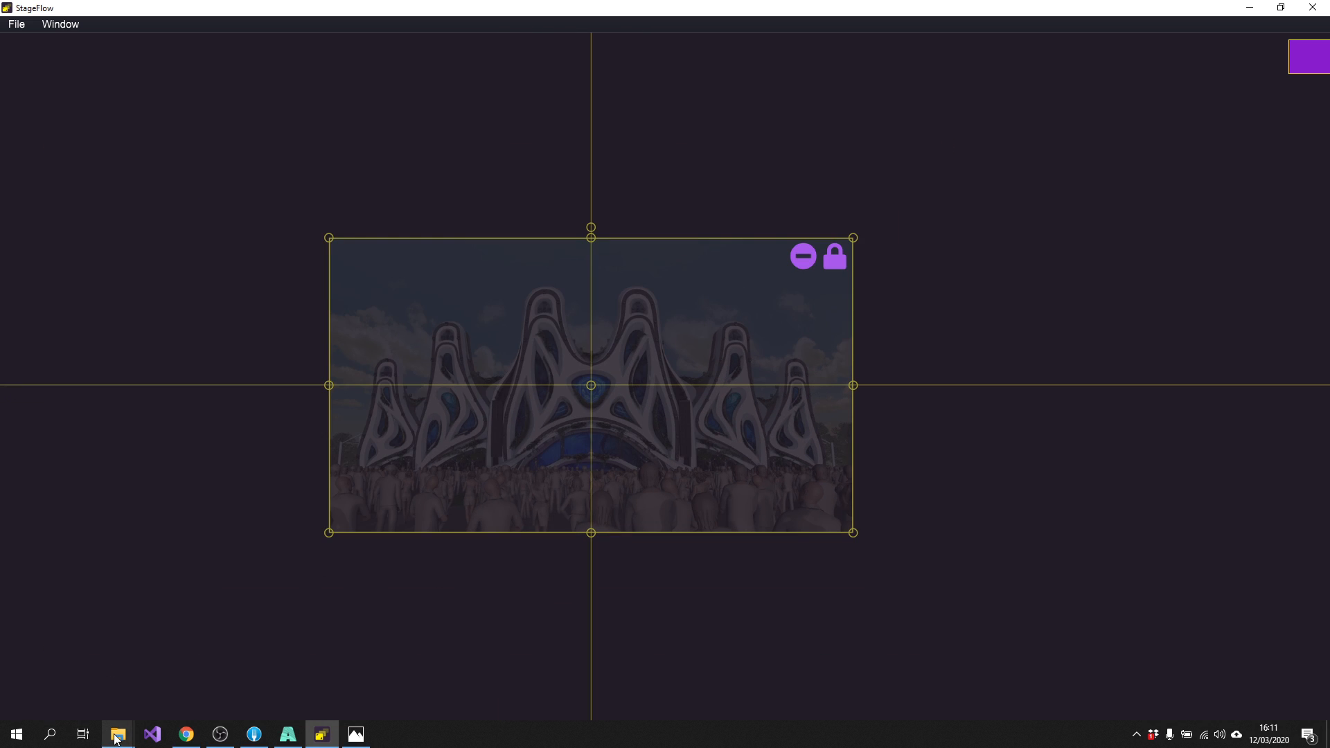
View ROCK+IN+RIO_19018_A1_NEW+DANCE+ORDER_V1_190307-WIDE-FRONT-4.png from the Desktop folder in Photos to examine the stage render, and close it
mouse_move(118, 735)
click(66, 679)
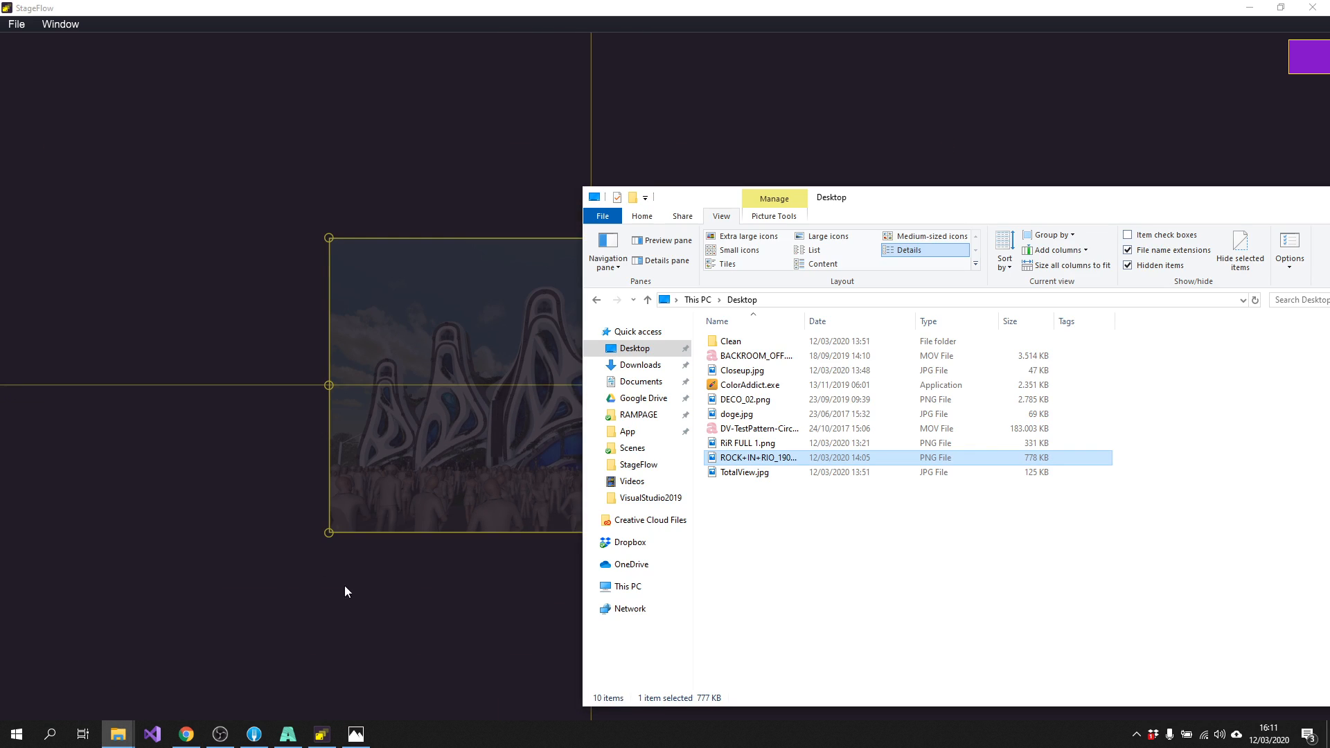
double_click(745, 462)
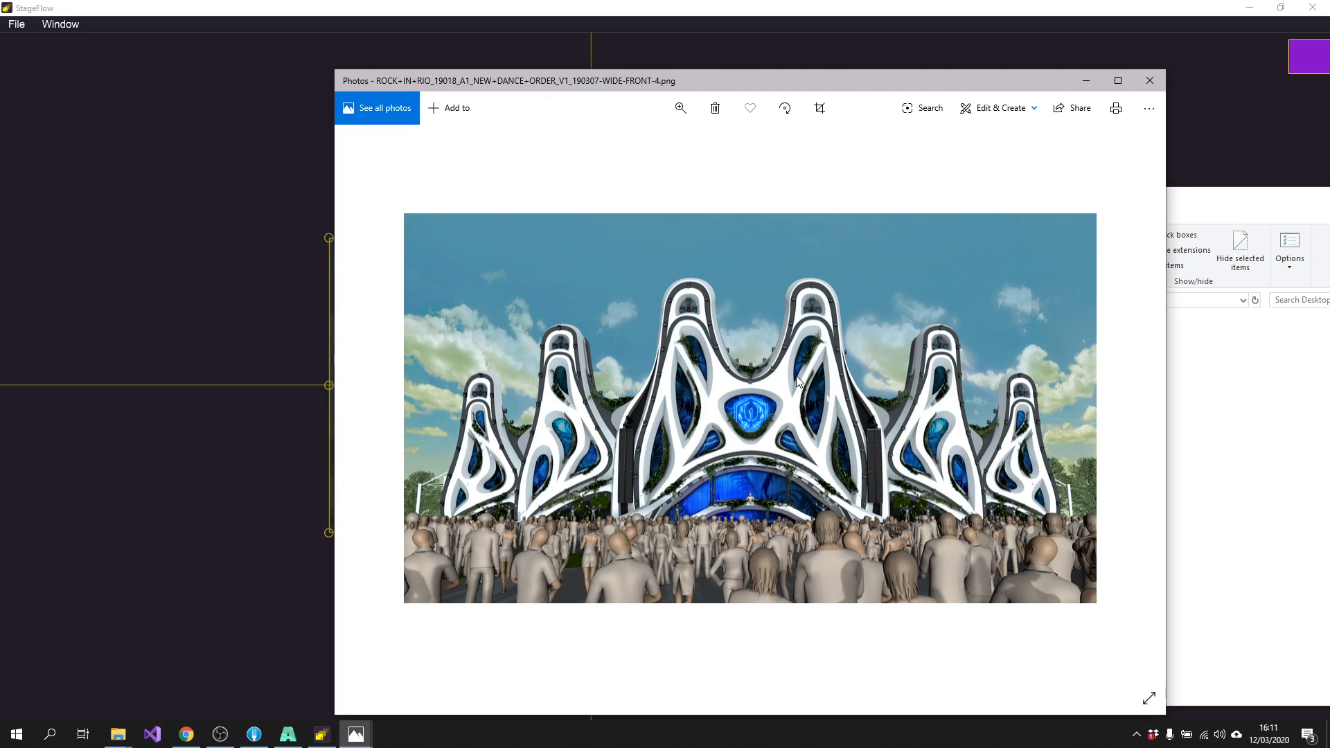
click(1153, 88)
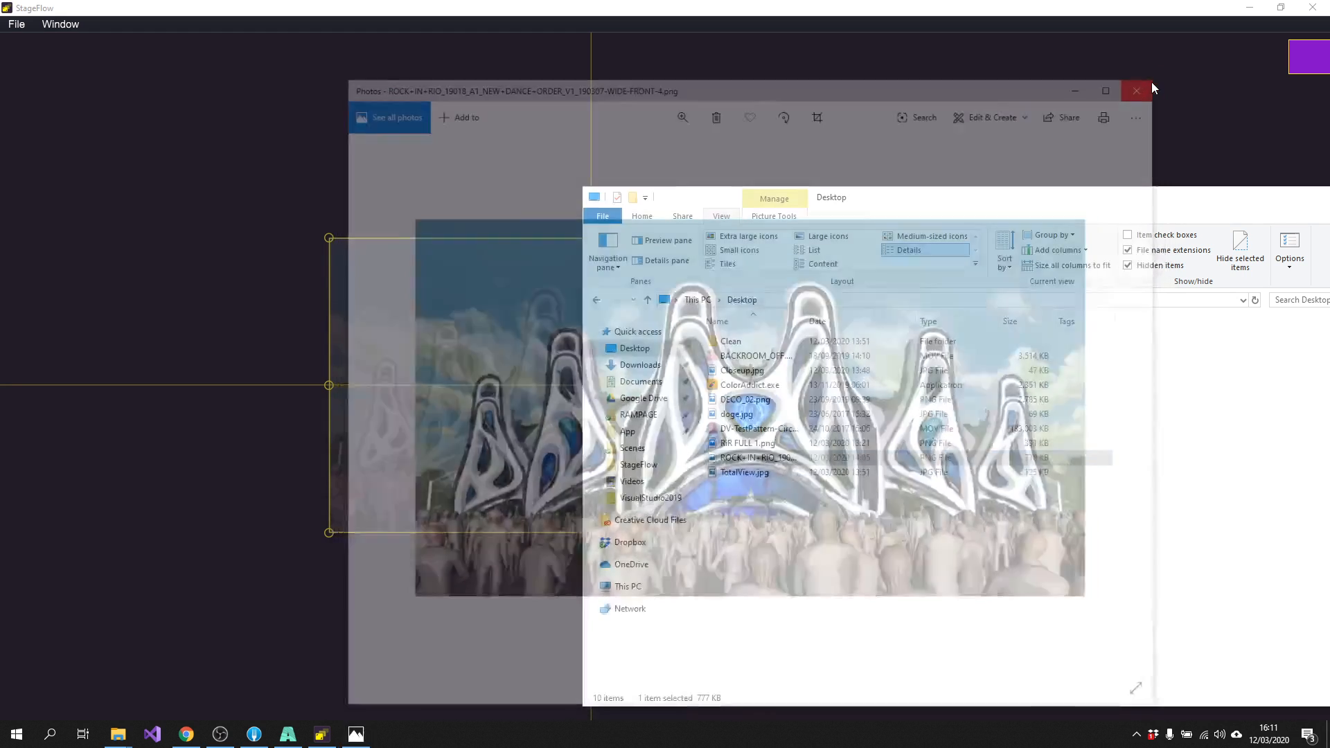
click(609, 388)
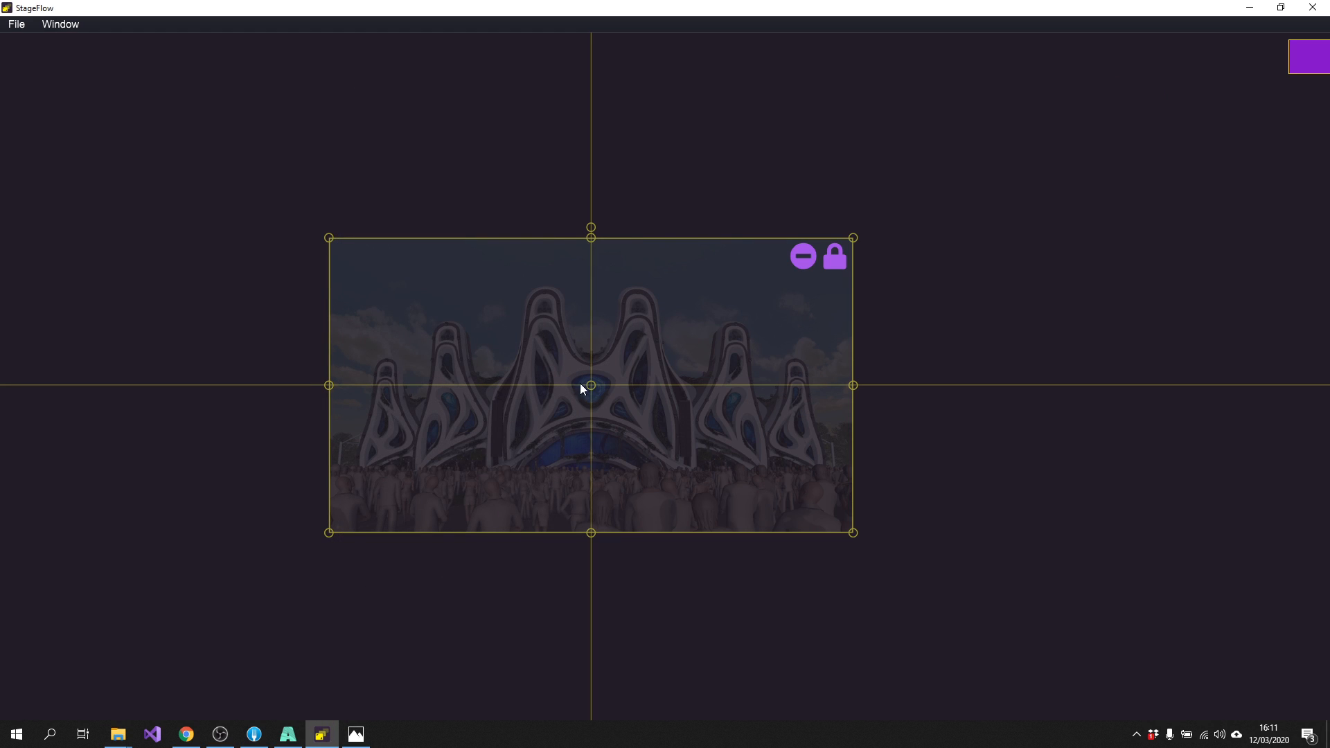
drag(854, 237, 1028, 141)
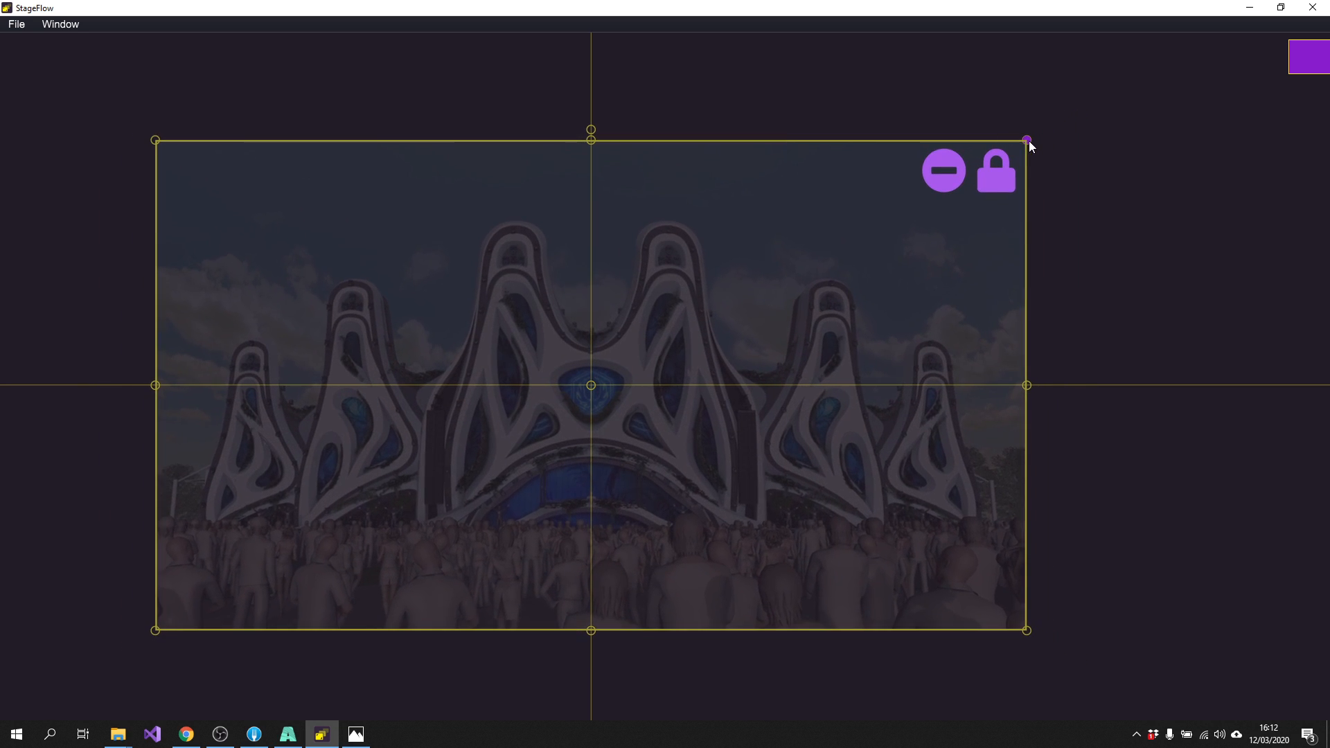
click(1308, 57)
click(1221, 98)
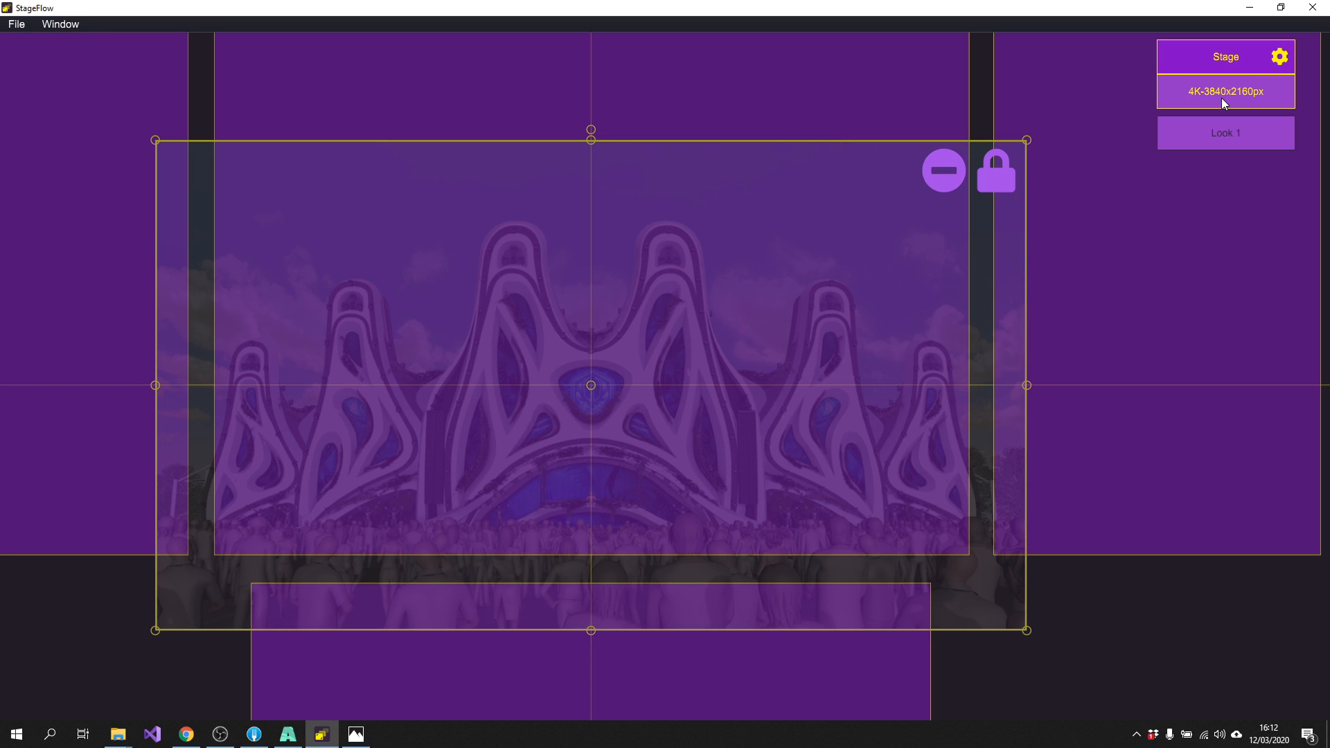
scroll(907, 405, up, 3)
scroll(901, 413, down, 5)
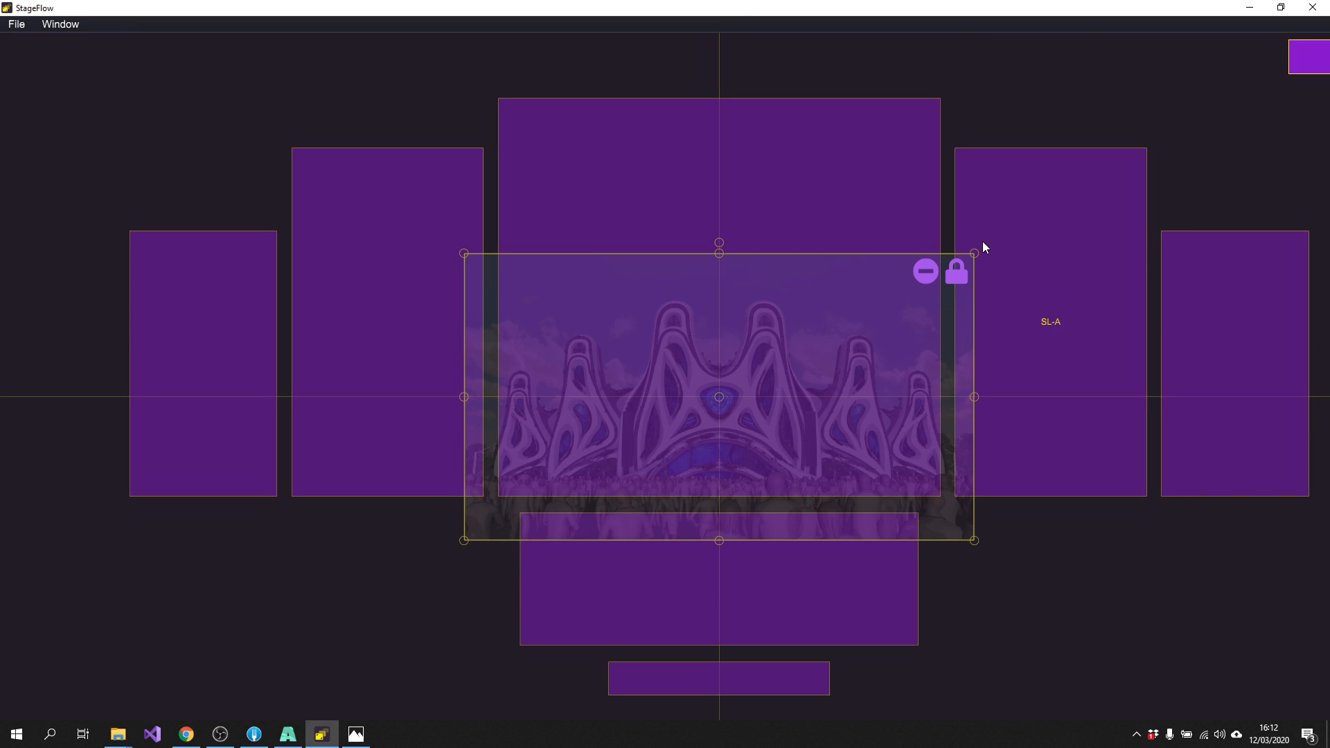
drag(974, 252, 1000, 216)
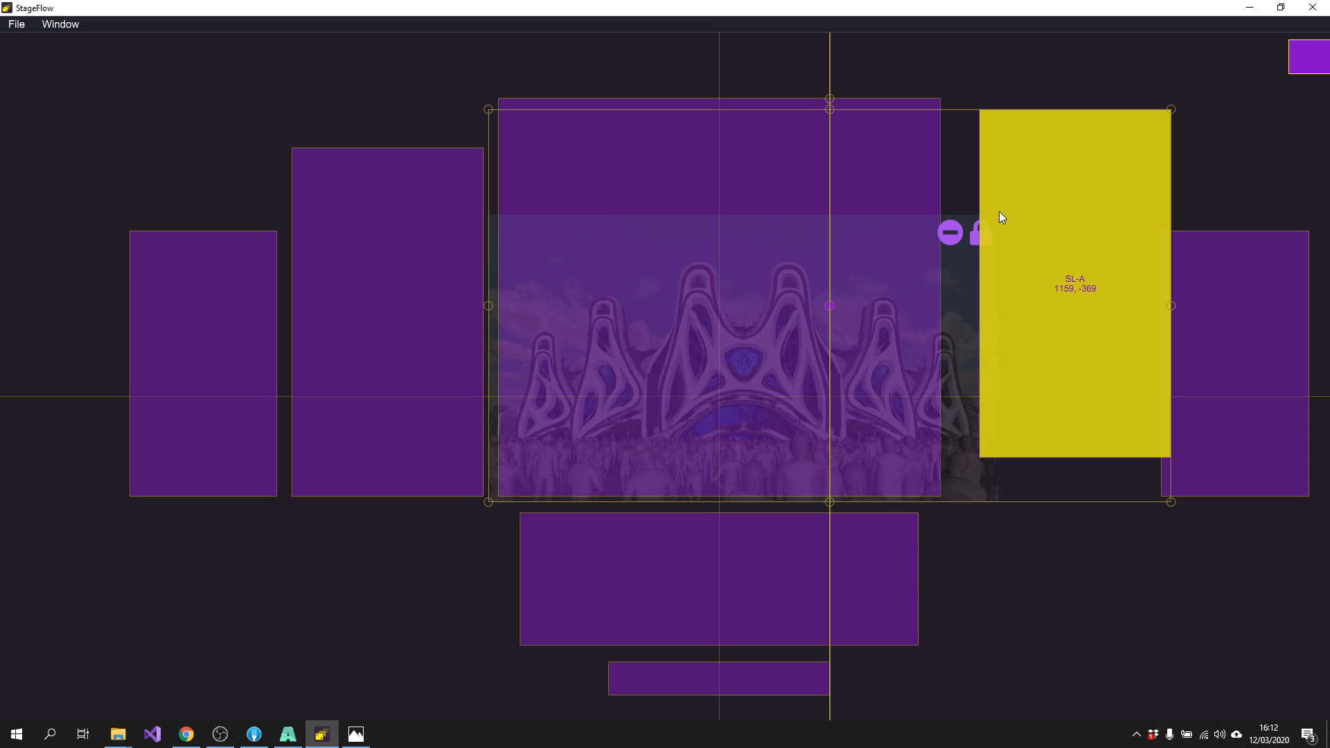
Start a fresh stage with the Resolume Arena flavor and hide the 4K-3840x2160px slices in the Stage list
click(17, 23)
click(25, 45)
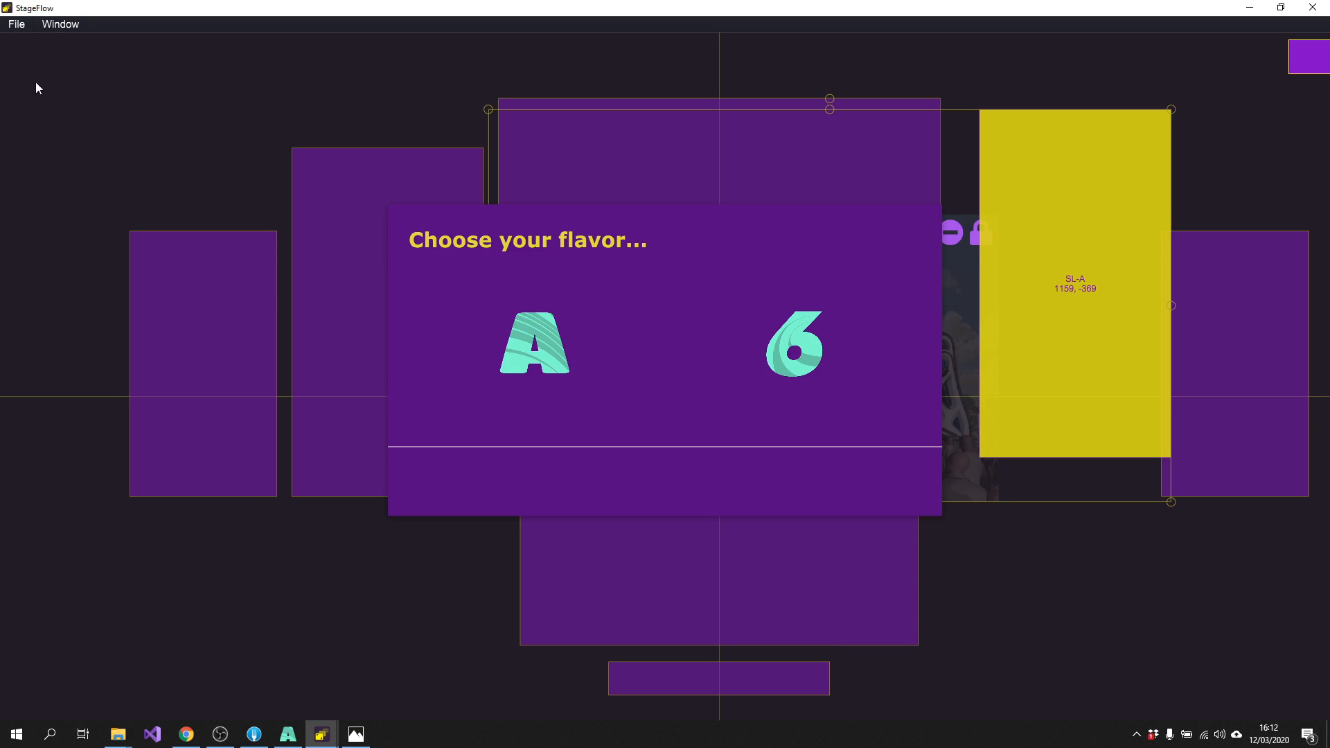
click(560, 318)
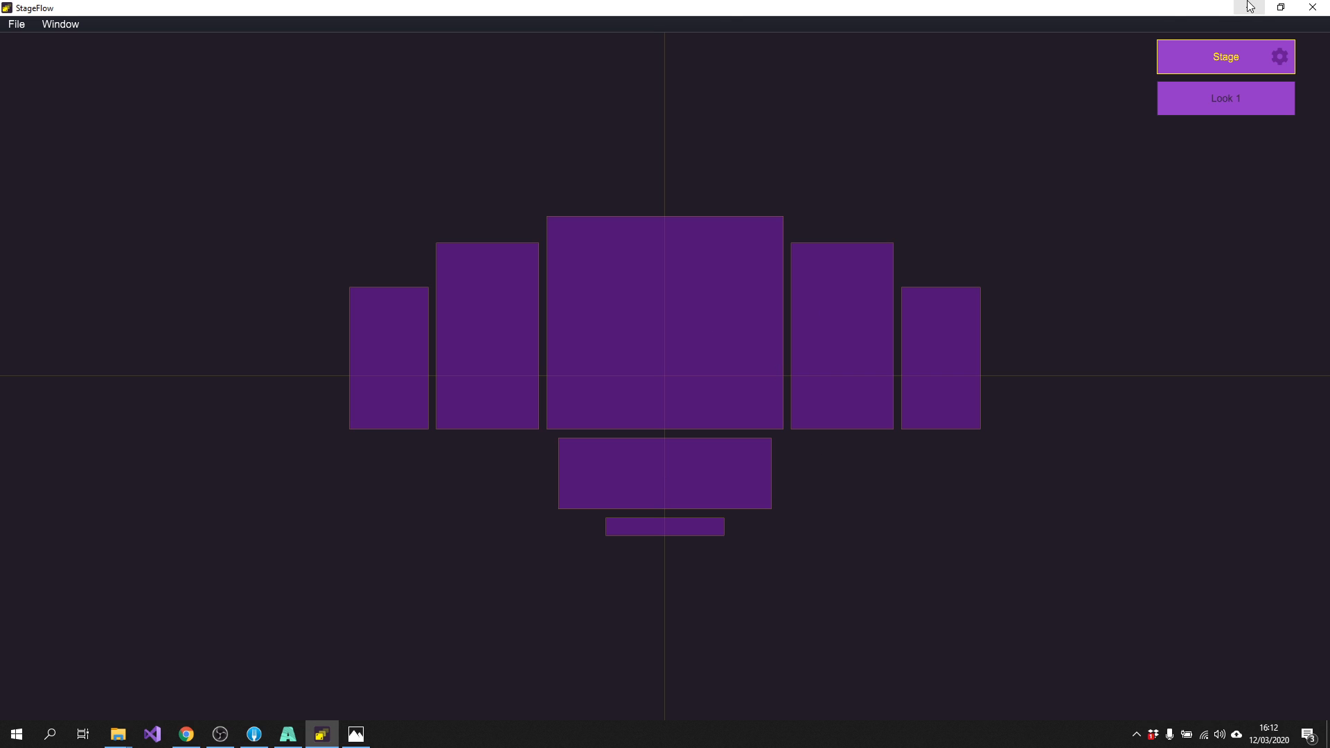
click(1288, 54)
click(1253, 98)
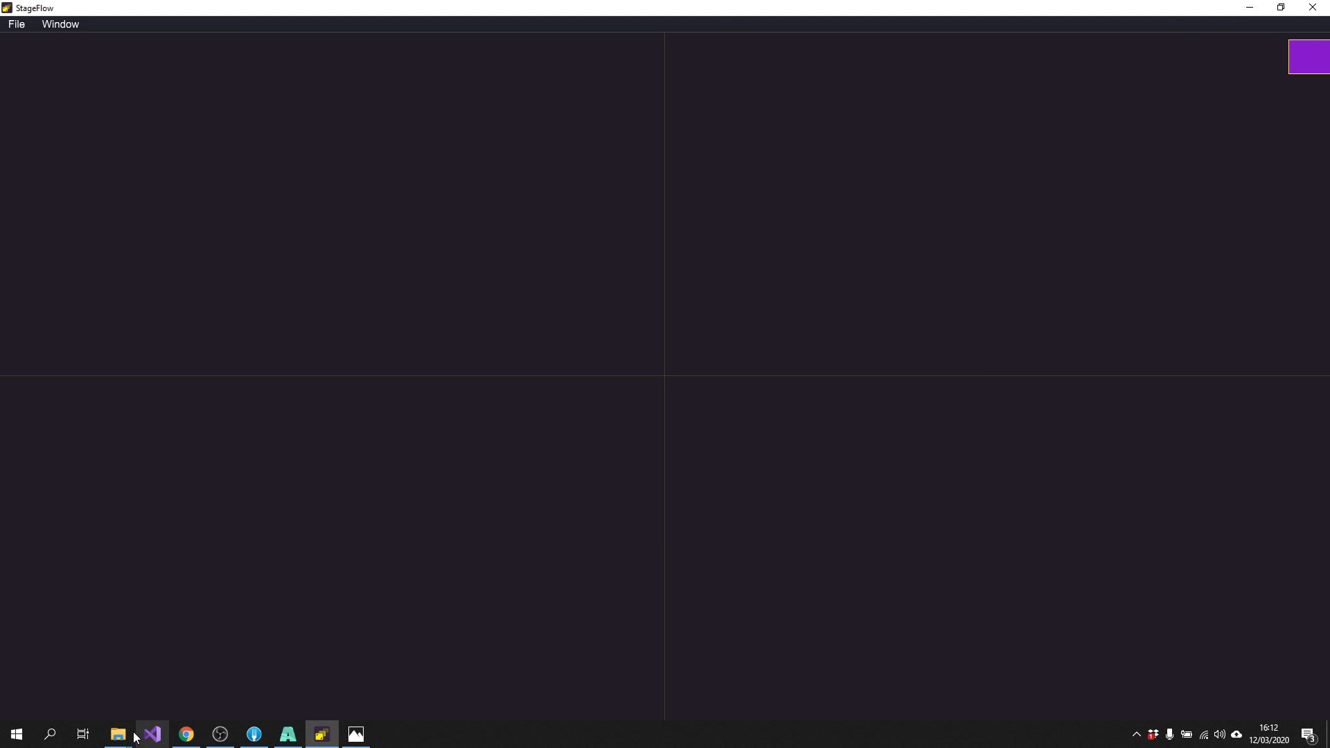
Add the ROCK+IN+RIO stage render PNG from the Desktop folder to the empty canvas and enlarge it around the canvas center
mouse_move(133, 735)
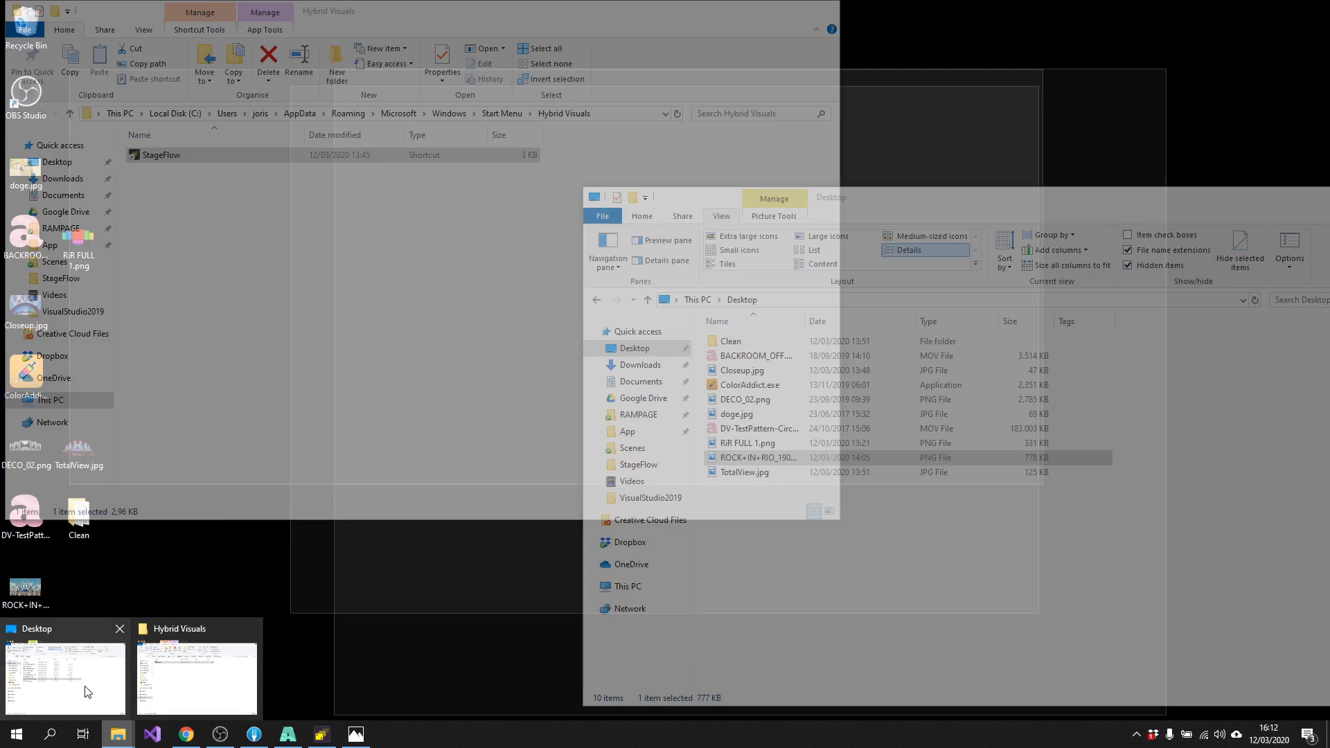
click(83, 683)
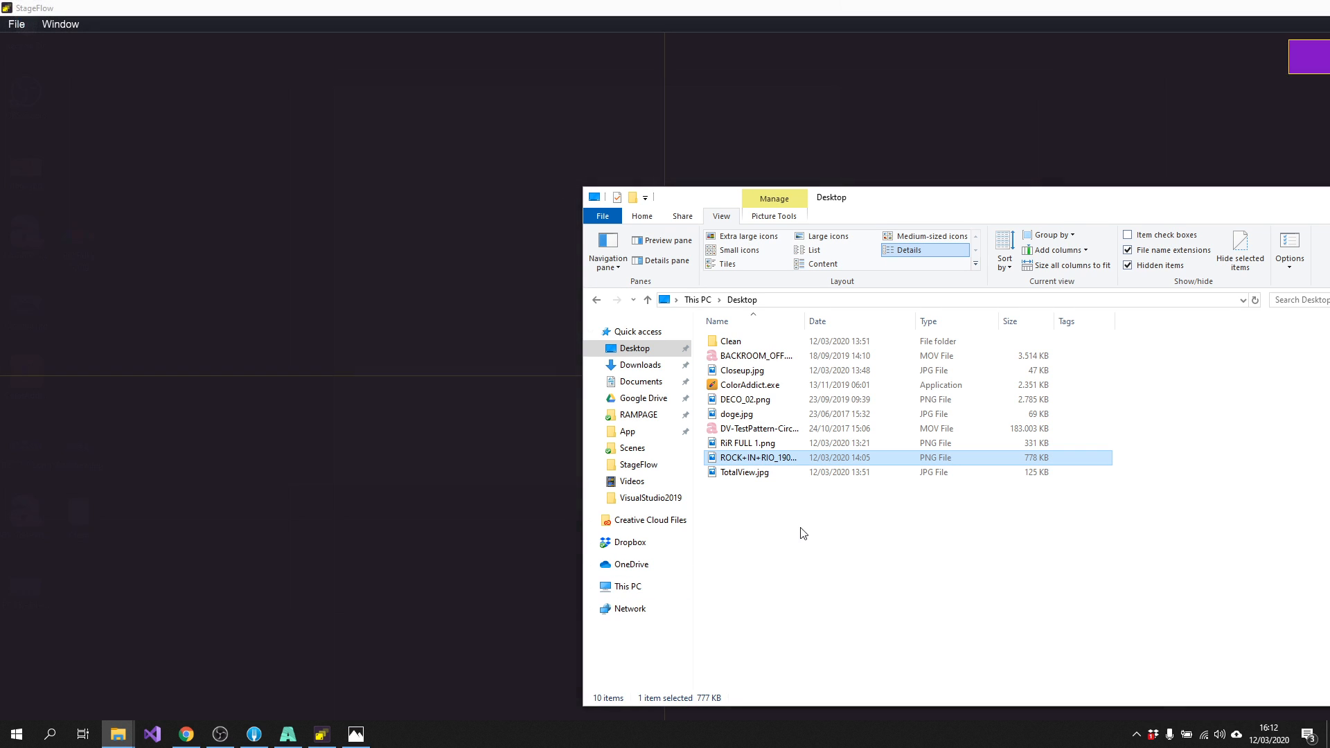
drag(762, 460, 411, 321)
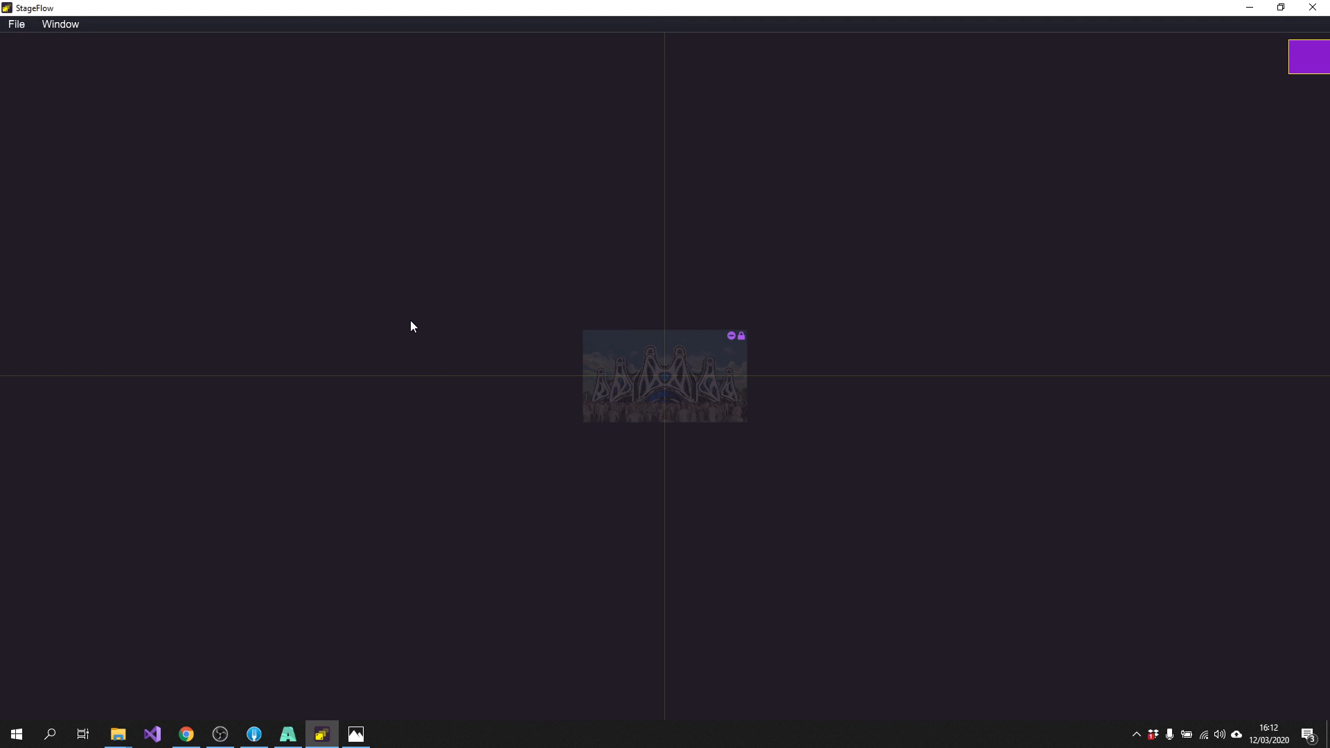
click(691, 360)
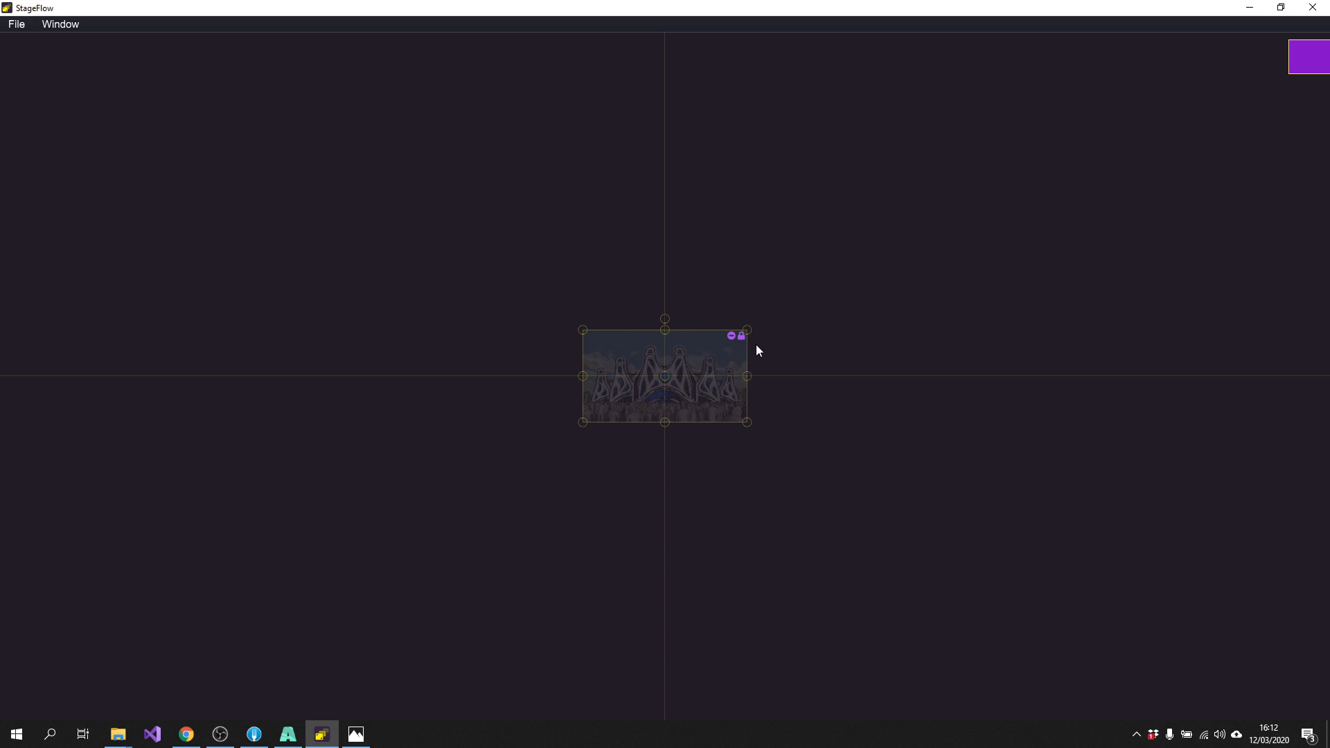
drag(747, 336, 1042, 69)
Show the 4K-3840x2160px slices over the stage render, then raise the render and scale it down to fit the slices
mouse_move(1295, 61)
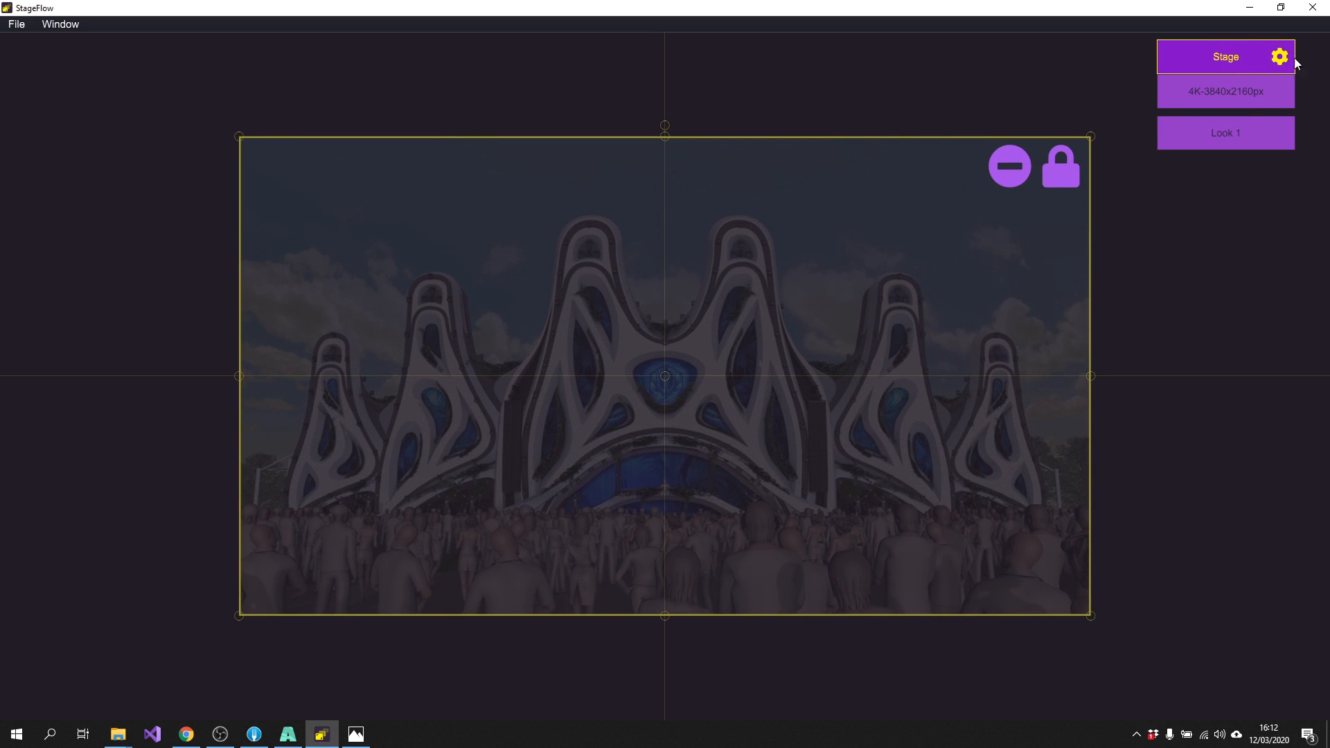
click(1241, 97)
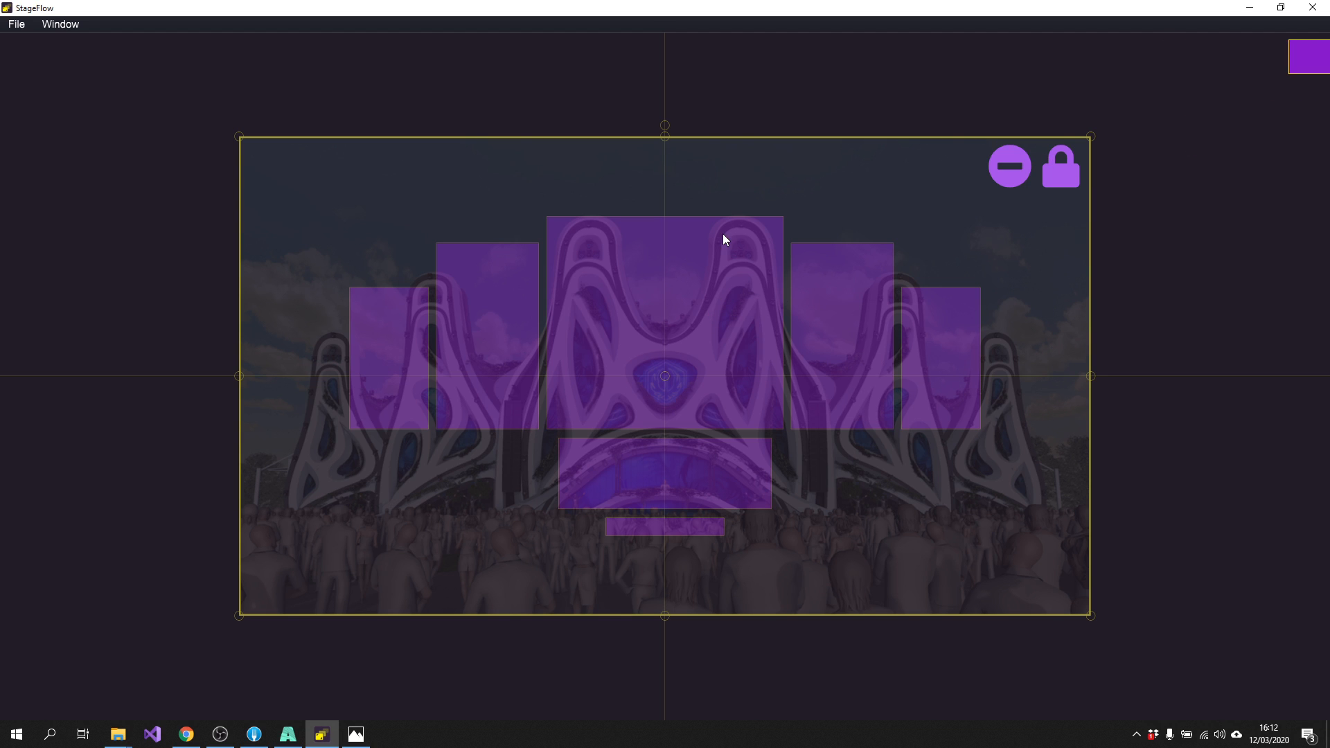
scroll(636, 454, up, 2)
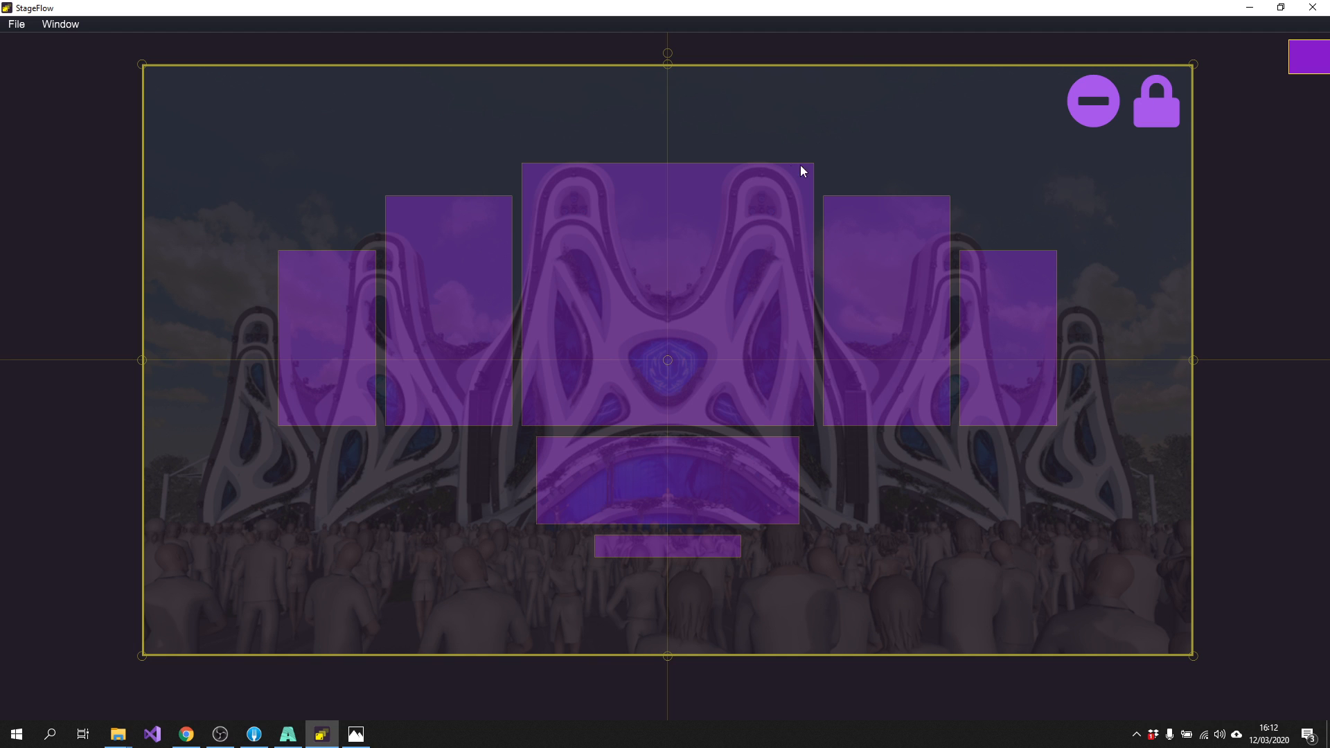
scroll(722, 126, down, 2)
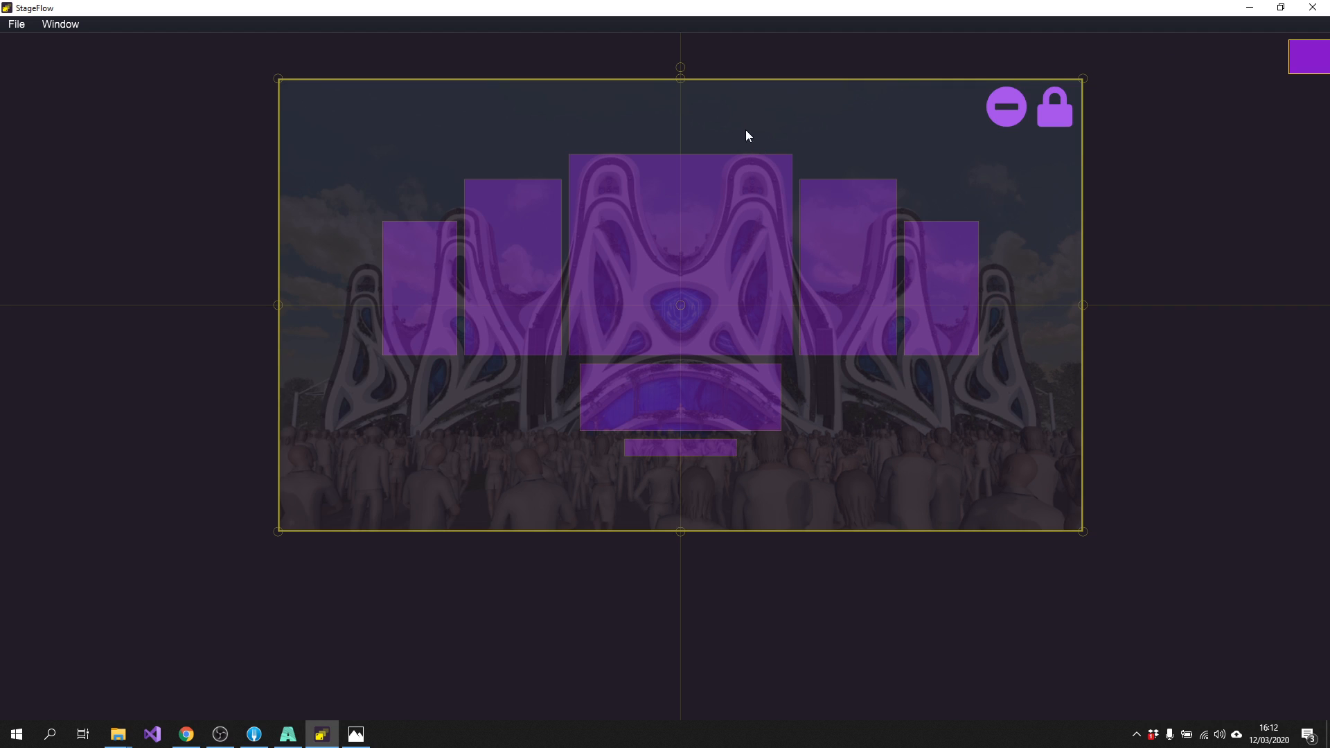
drag(701, 116, 701, 61)
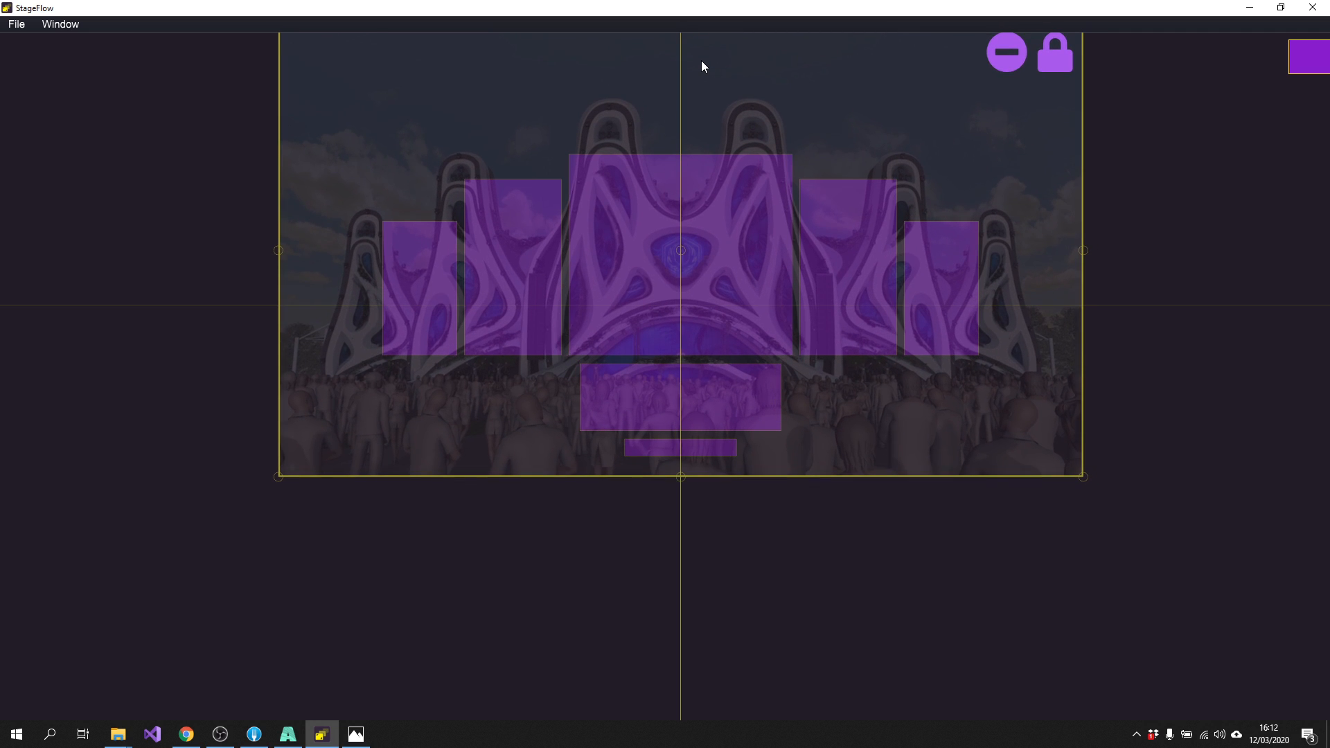
scroll(769, 225, down, 2)
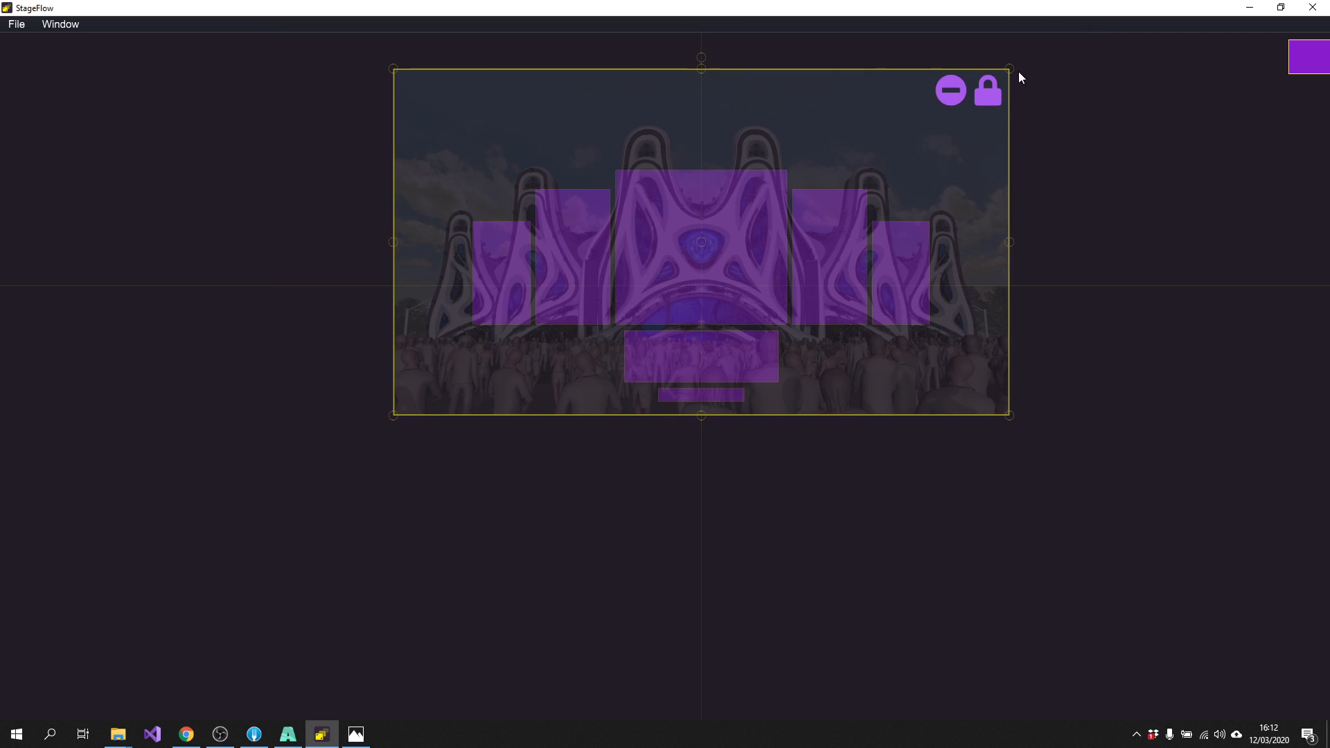
drag(1010, 68, 959, 77)
Fine-tune the render's size and position so the stage towers line up with the slices, then lock the render
scroll(703, 314, up, 3)
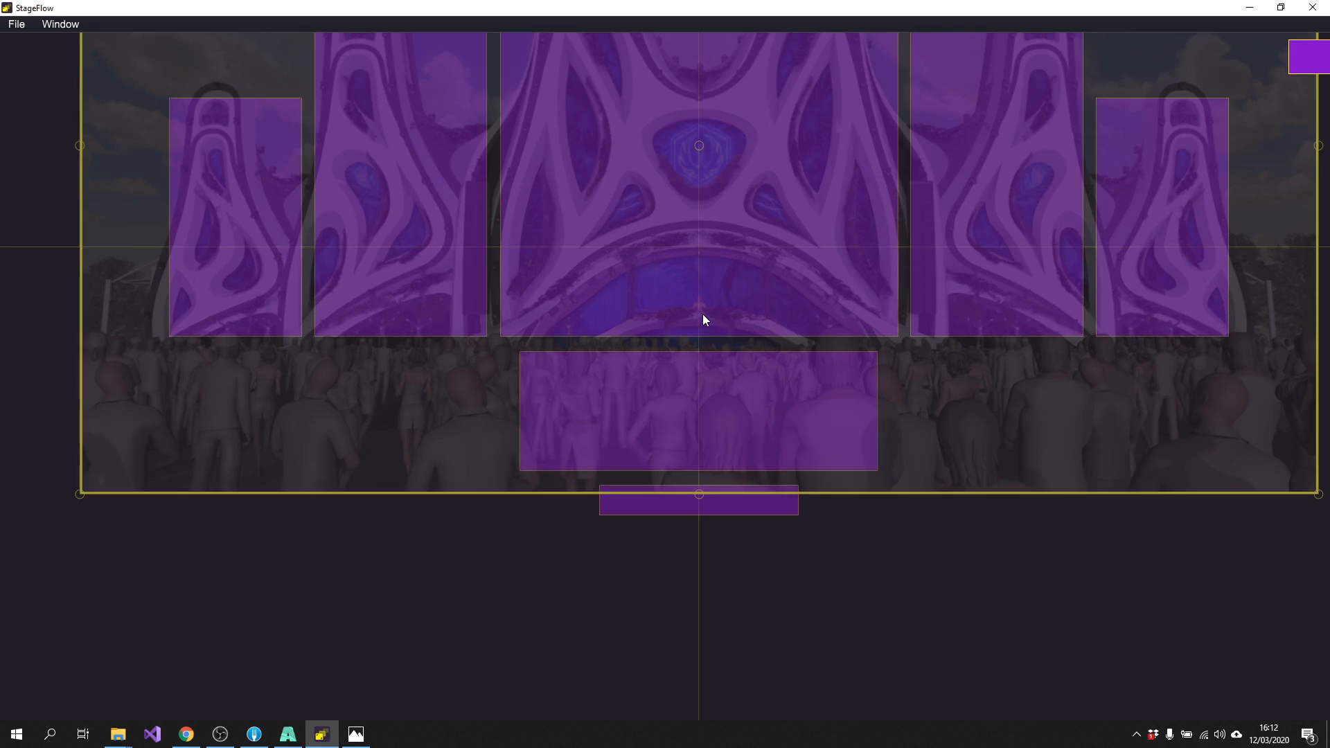
drag(709, 238, 662, 470)
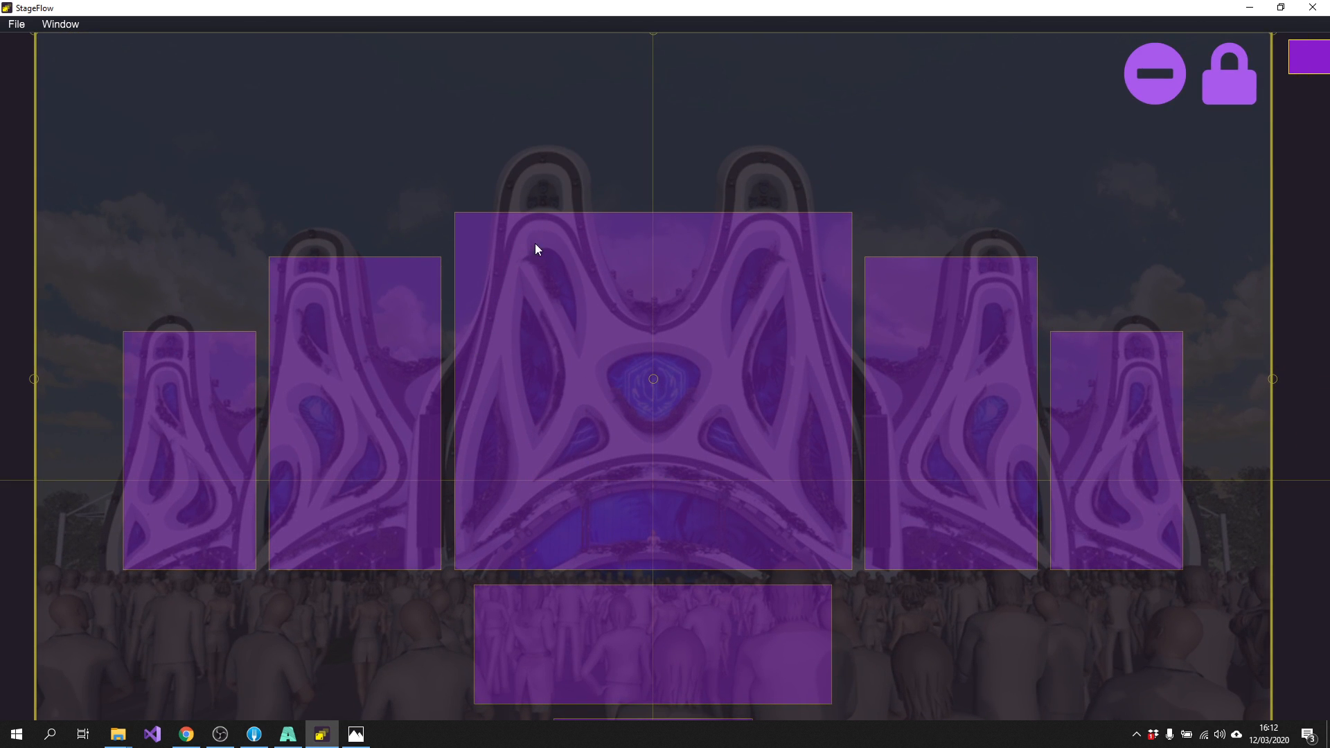
scroll(930, 324, down, 2)
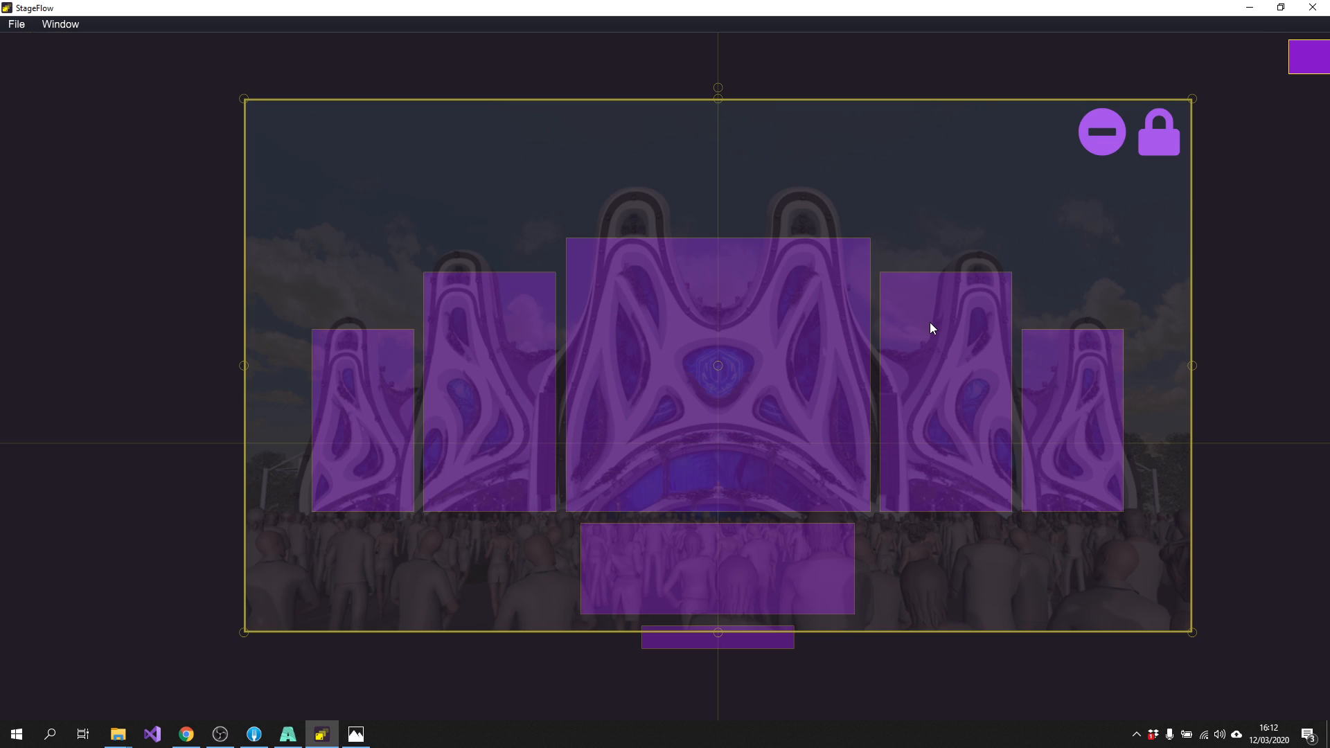
drag(720, 161, 719, 154)
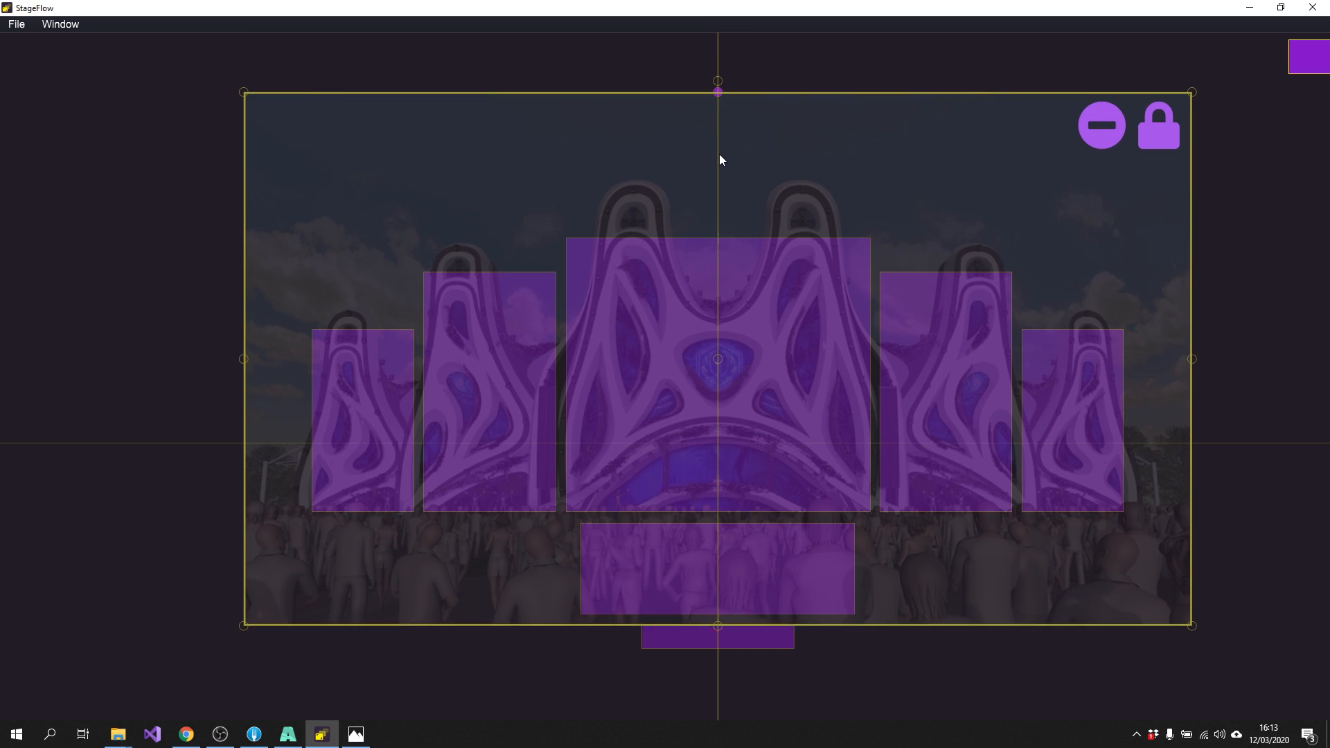
drag(1193, 102, 1175, 107)
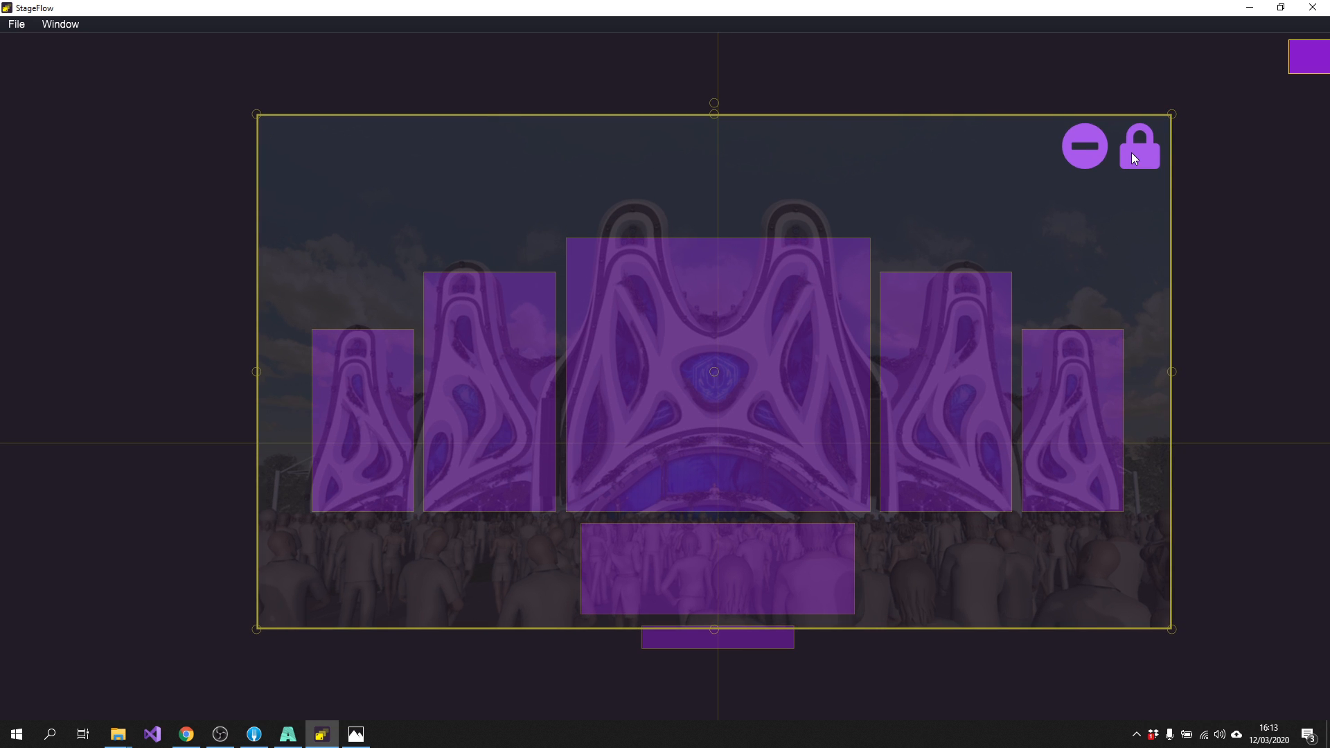
drag(799, 195, 805, 190)
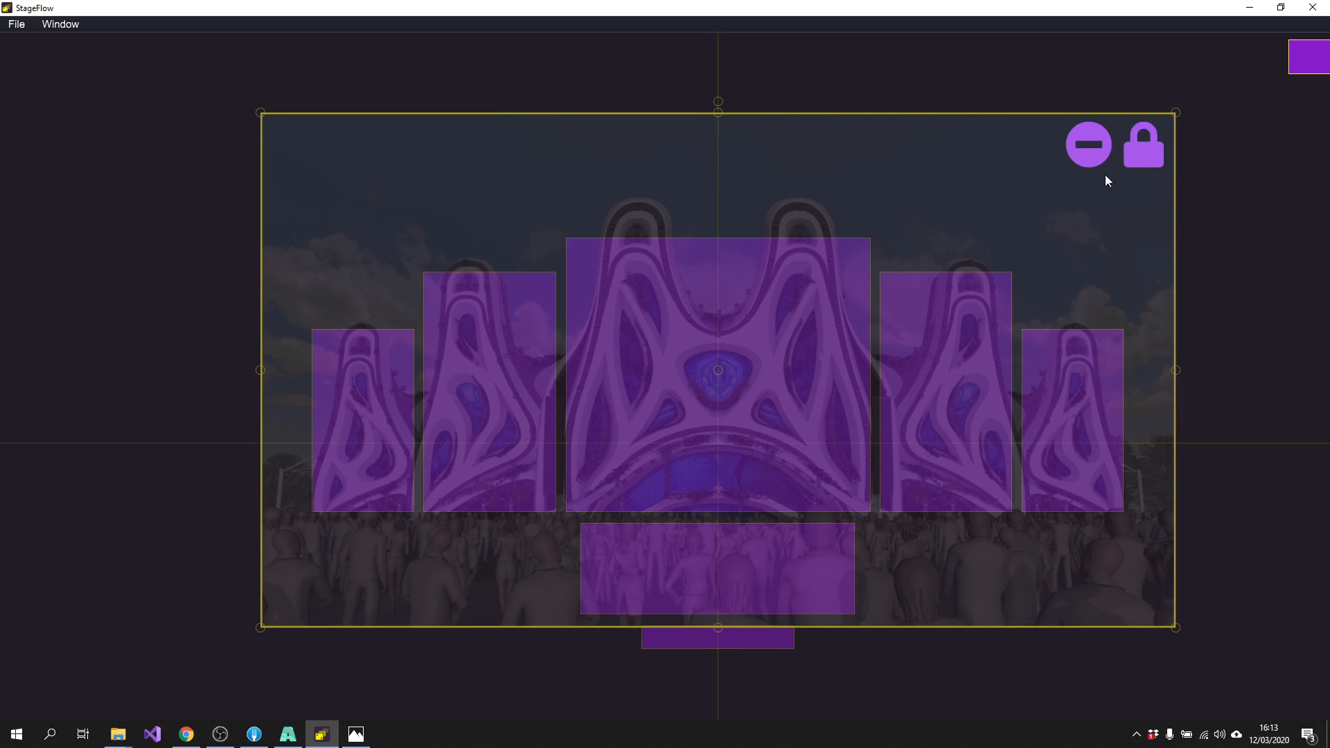
click(1134, 160)
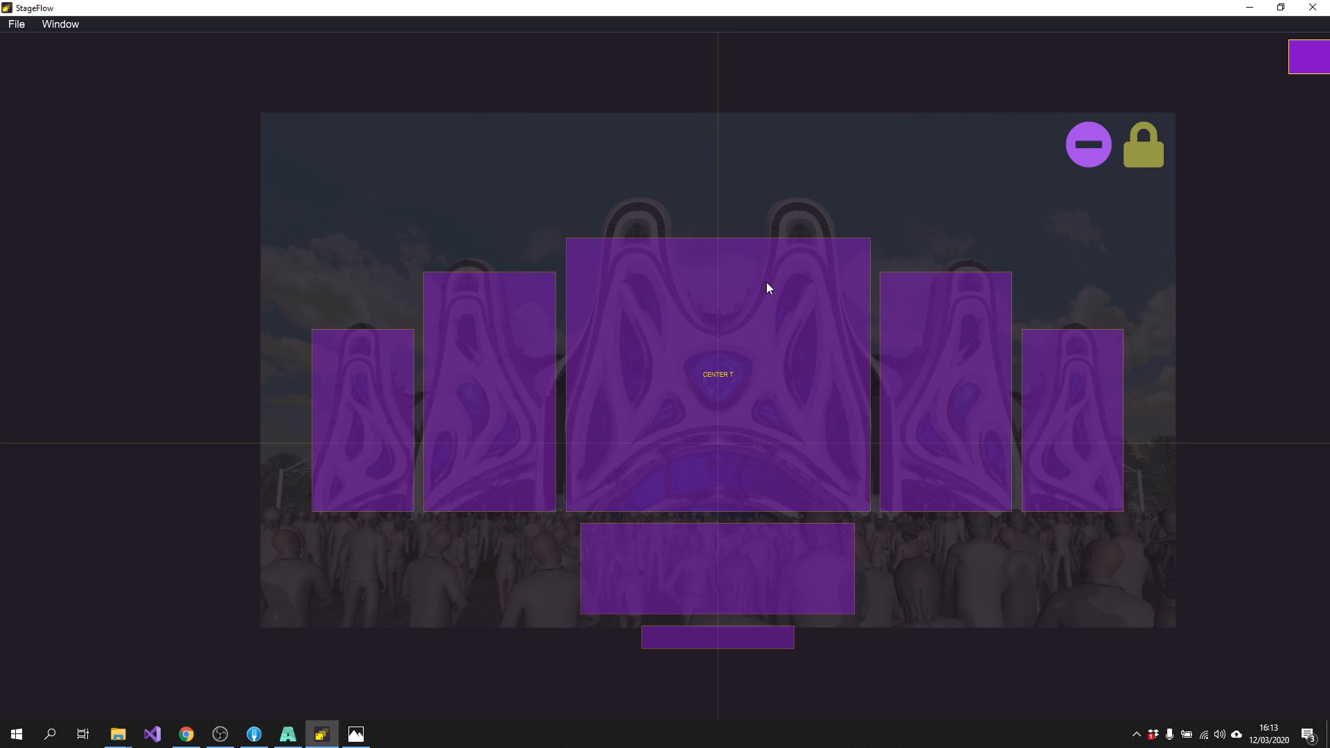
Move slice SR-A onto its tower at about -1165, -174 and slice SR-B onto the outer tower at about -1693, -23
click(472, 343)
drag(475, 332, 463, 356)
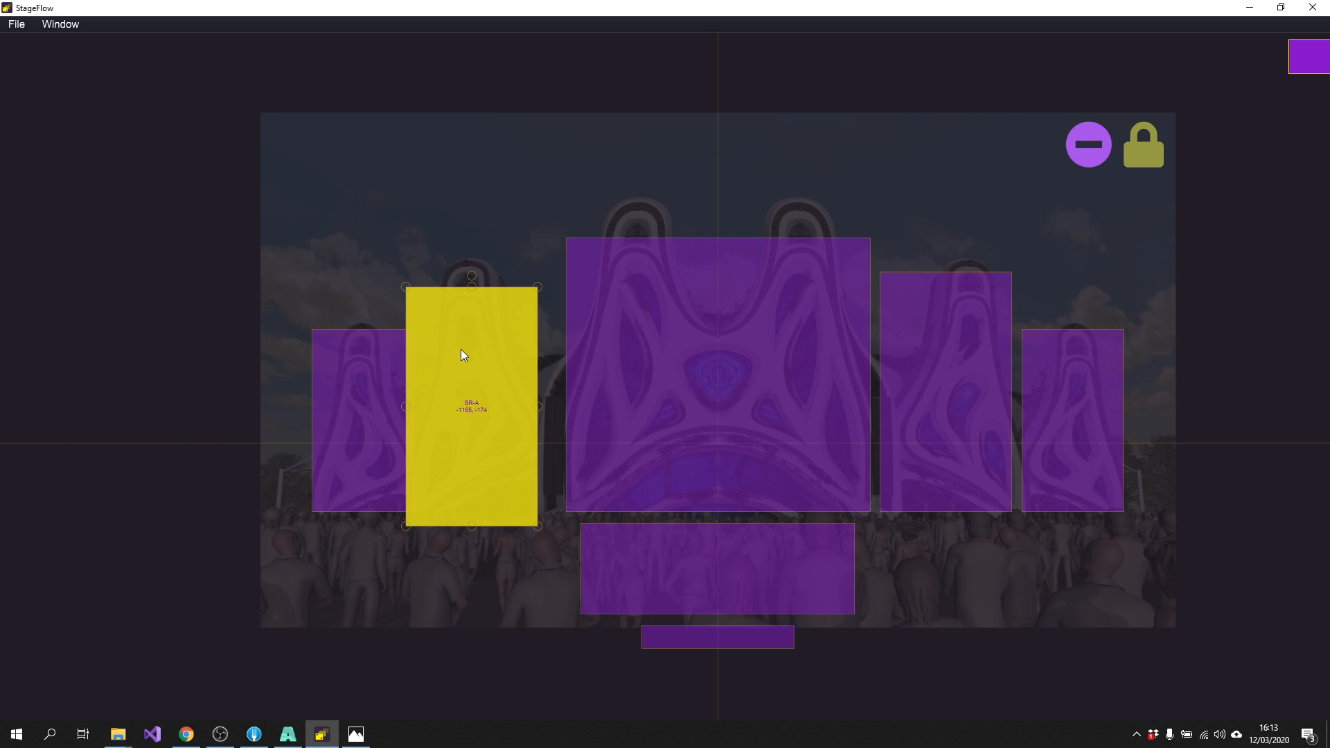
click(367, 367)
drag(365, 368, 365, 380)
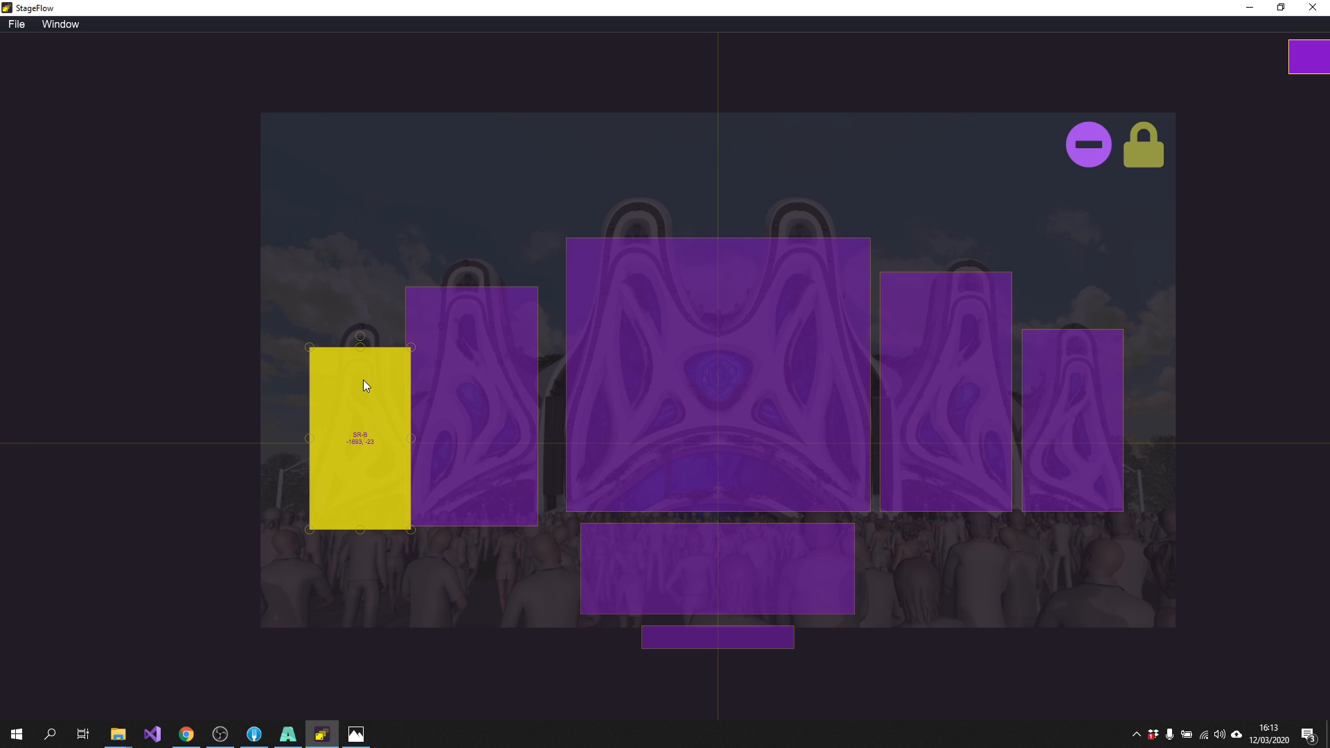
Move slices SL-A and SL-B onto their towers at about 1165, -174 and 1693, -23, mirroring the SR slices
click(949, 347)
drag(939, 343, 952, 356)
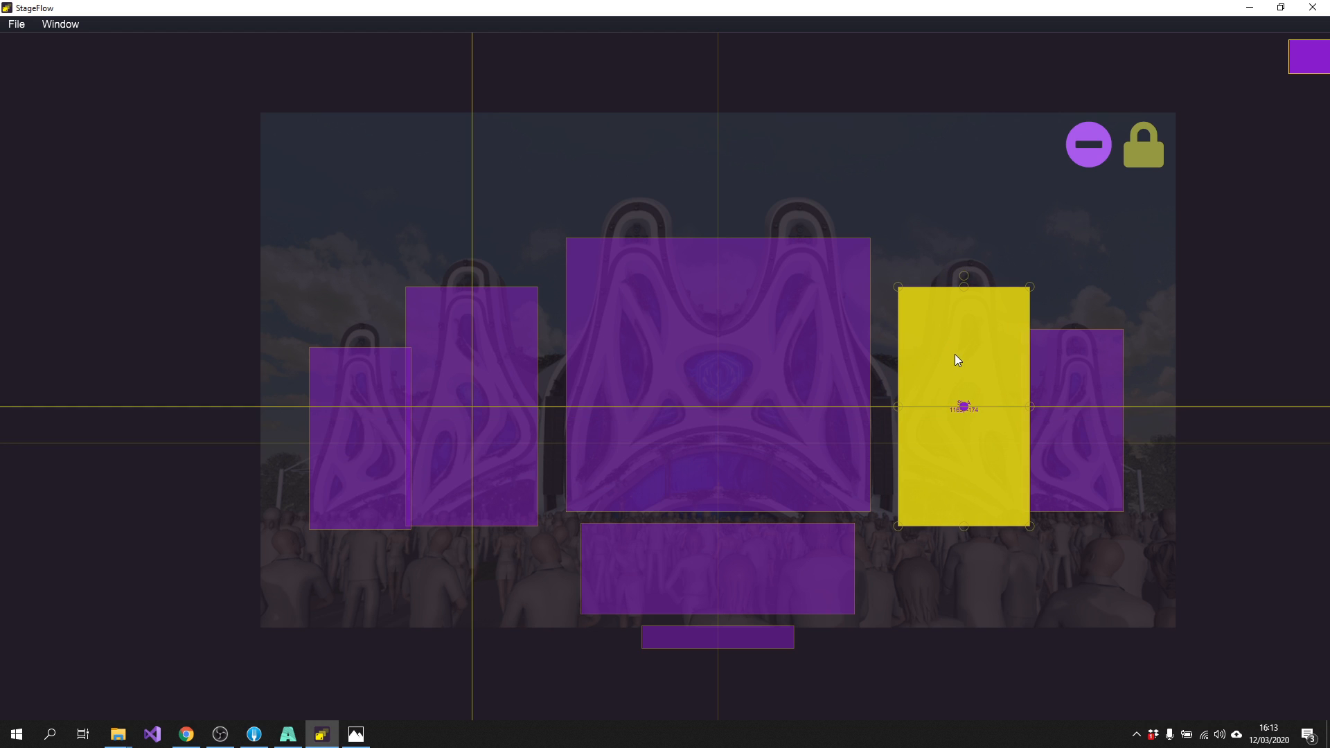
mouse_move(955, 356)
mouse_down()
mouse_move(945, 345)
mouse_move(960, 366)
mouse_up()
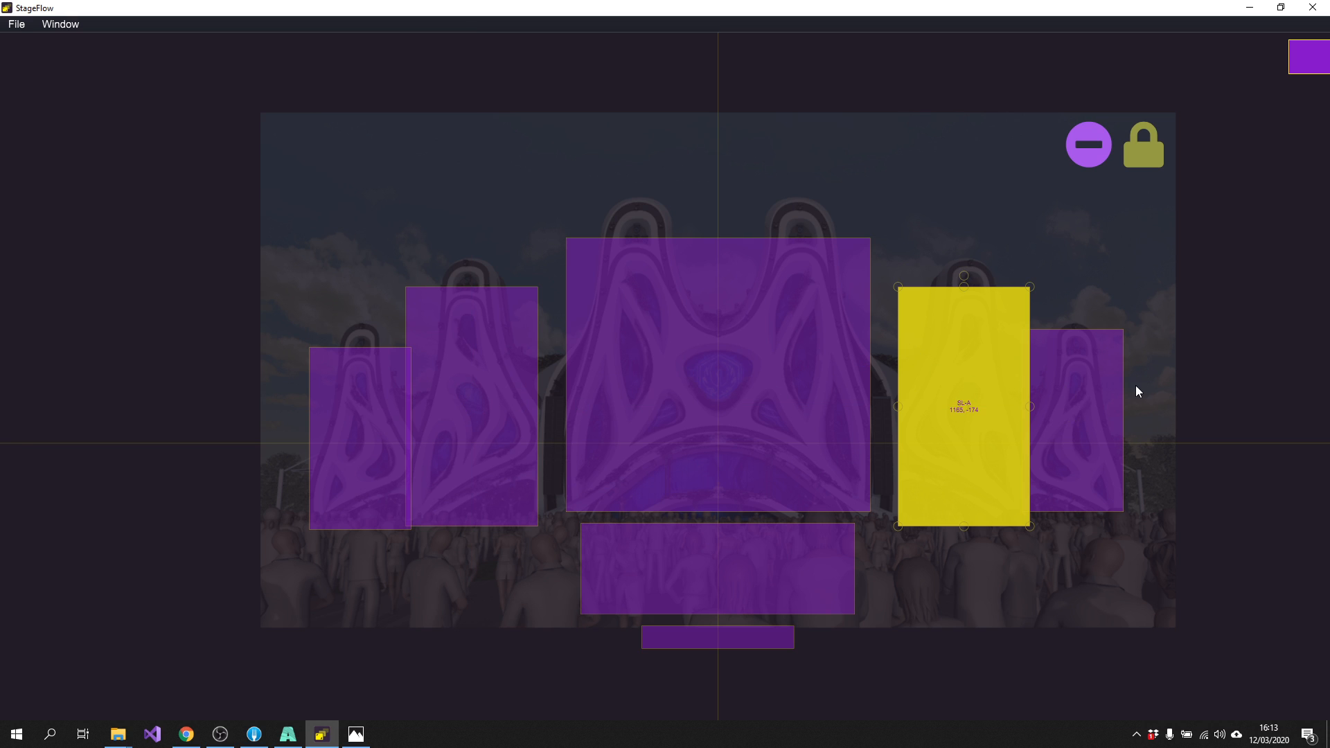
drag(1074, 378, 1076, 459)
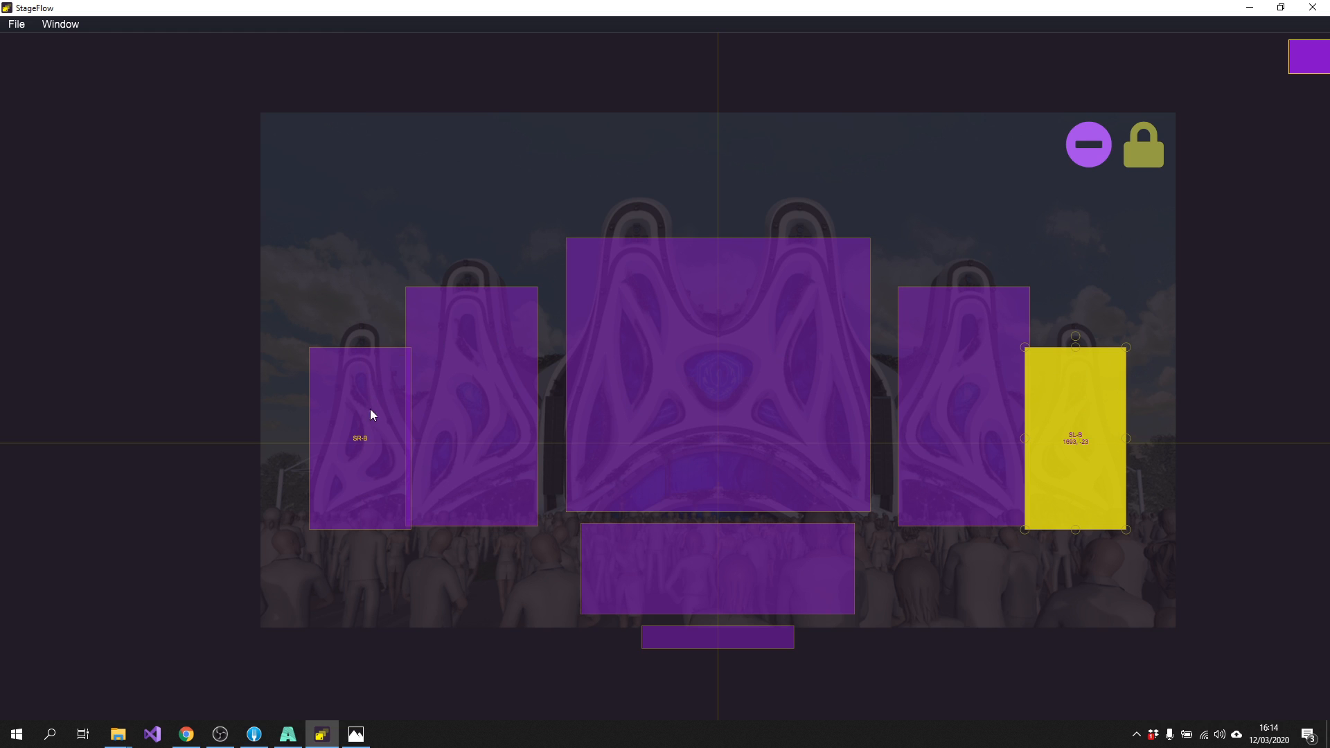
click(943, 368)
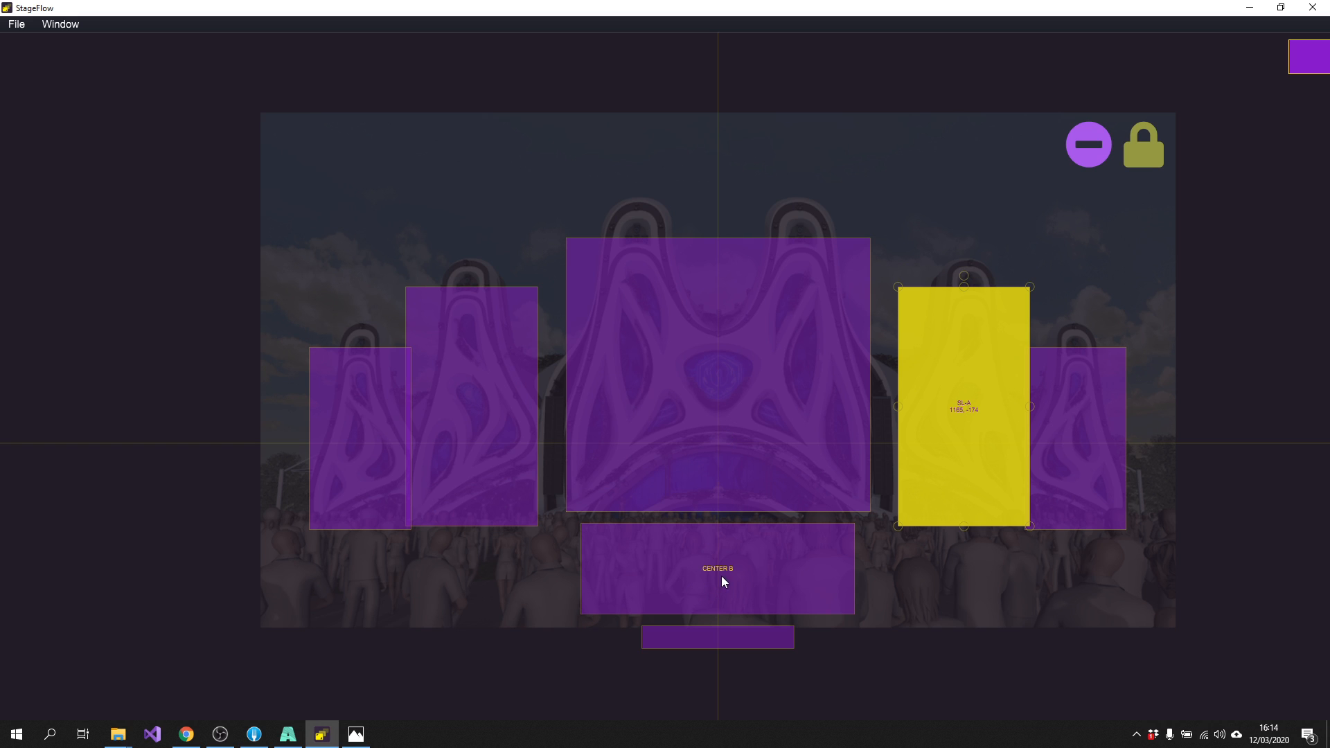
Move the CENTER B slice up over the lower part of CENTER T, keeping it horizontally centered, and select the BOOTH slice
click(774, 569)
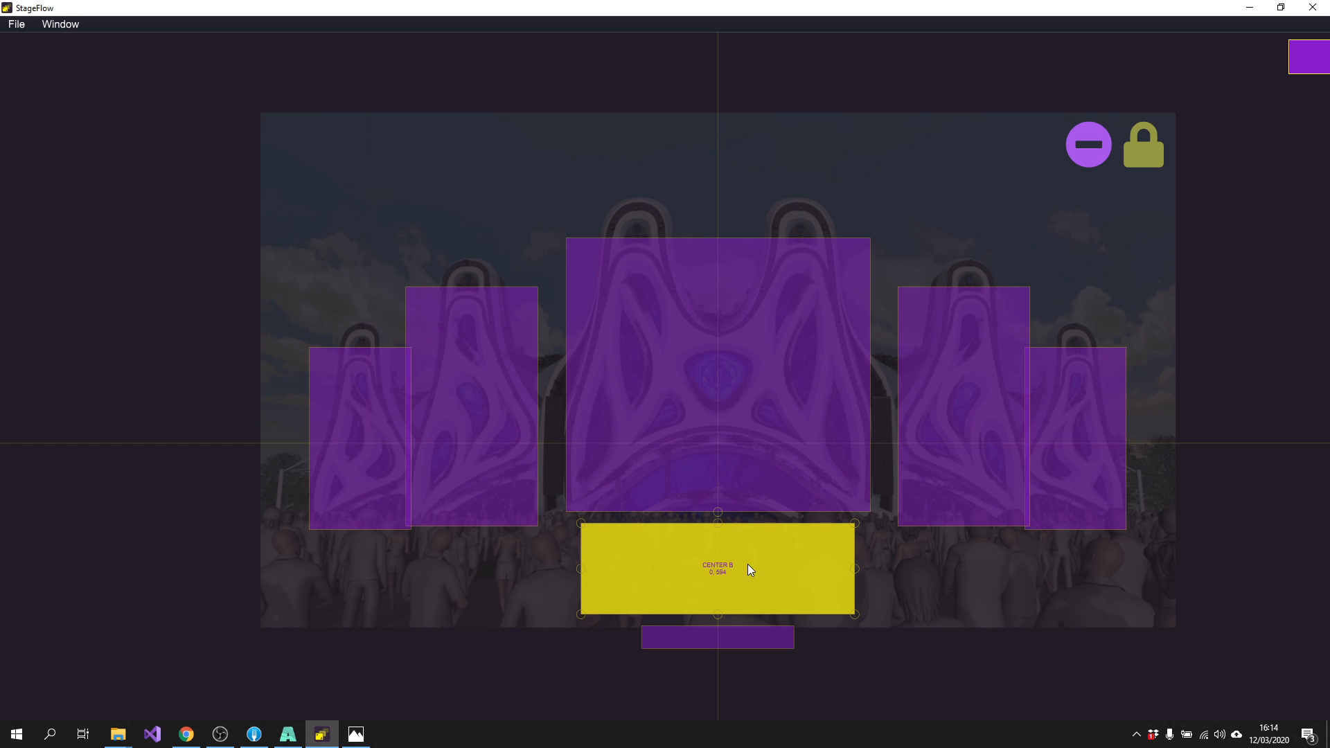
mouse_move(734, 577)
mouse_down()
mouse_move(734, 538)
mouse_move(736, 585)
mouse_up()
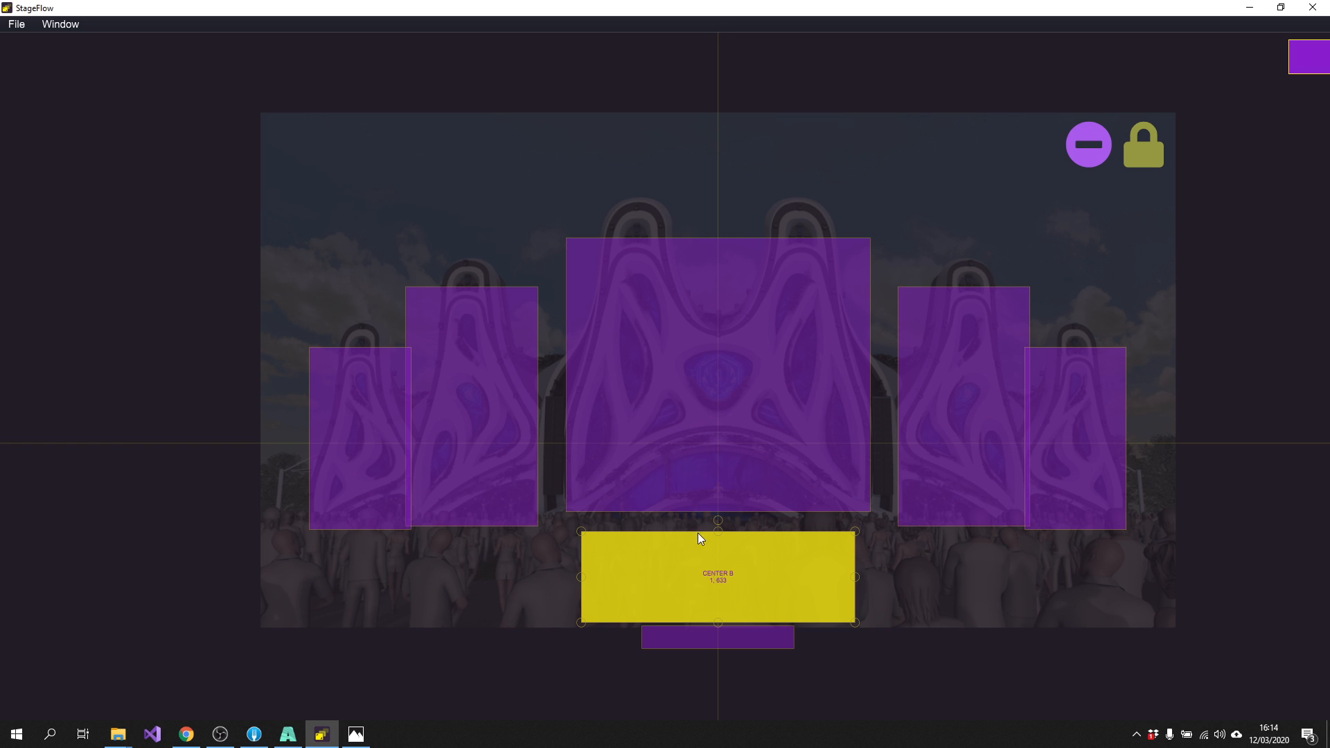
drag(771, 552, 766, 496)
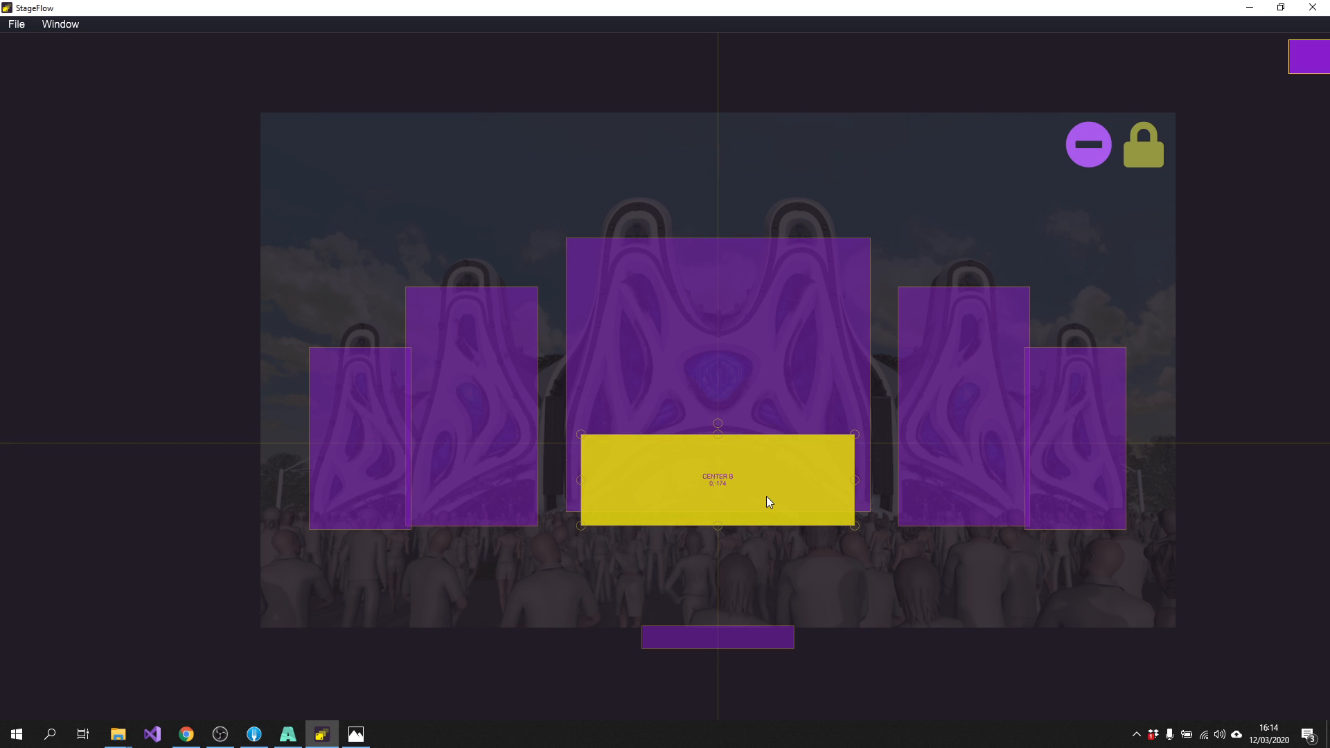
click(738, 637)
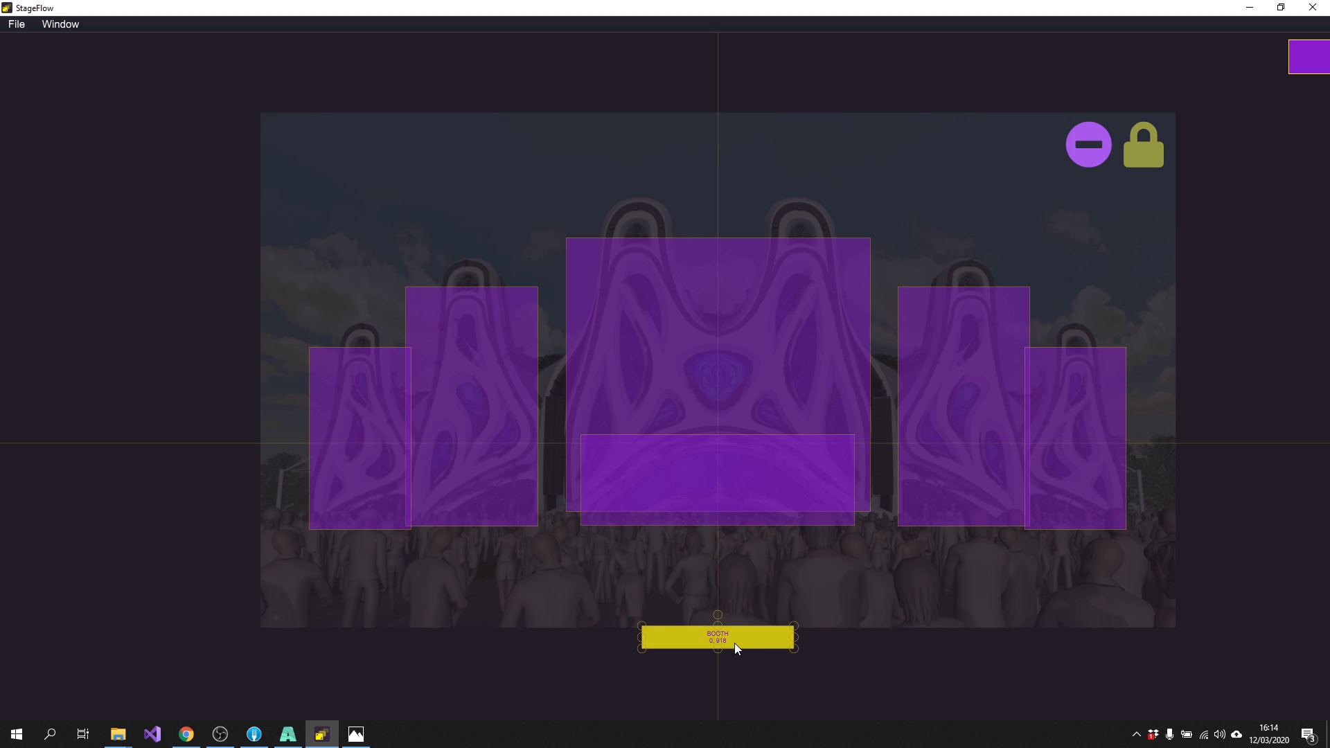
Move the BOOTH slice up to about 0, 336, horizontally centered over the lower edge of CENTER B
drag(733, 648, 733, 520)
scroll(733, 520, up, 5)
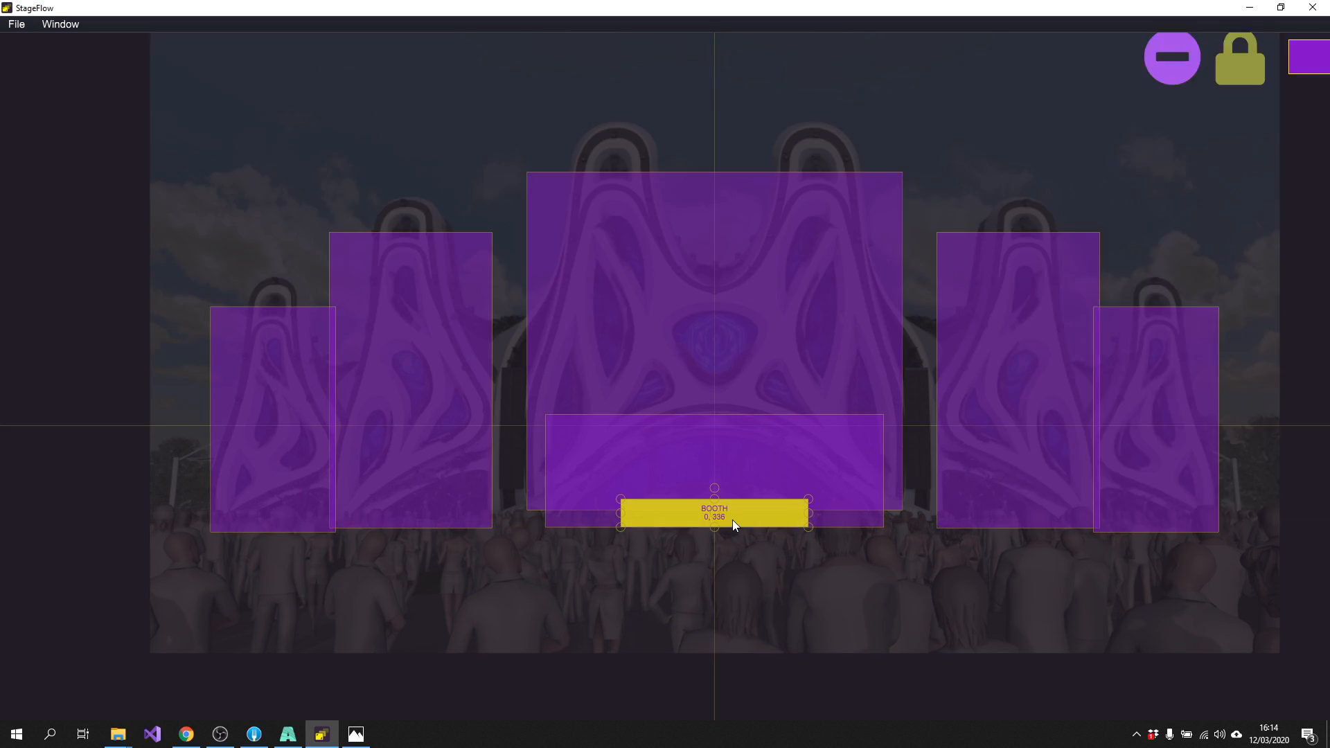
scroll(743, 514, down, 6)
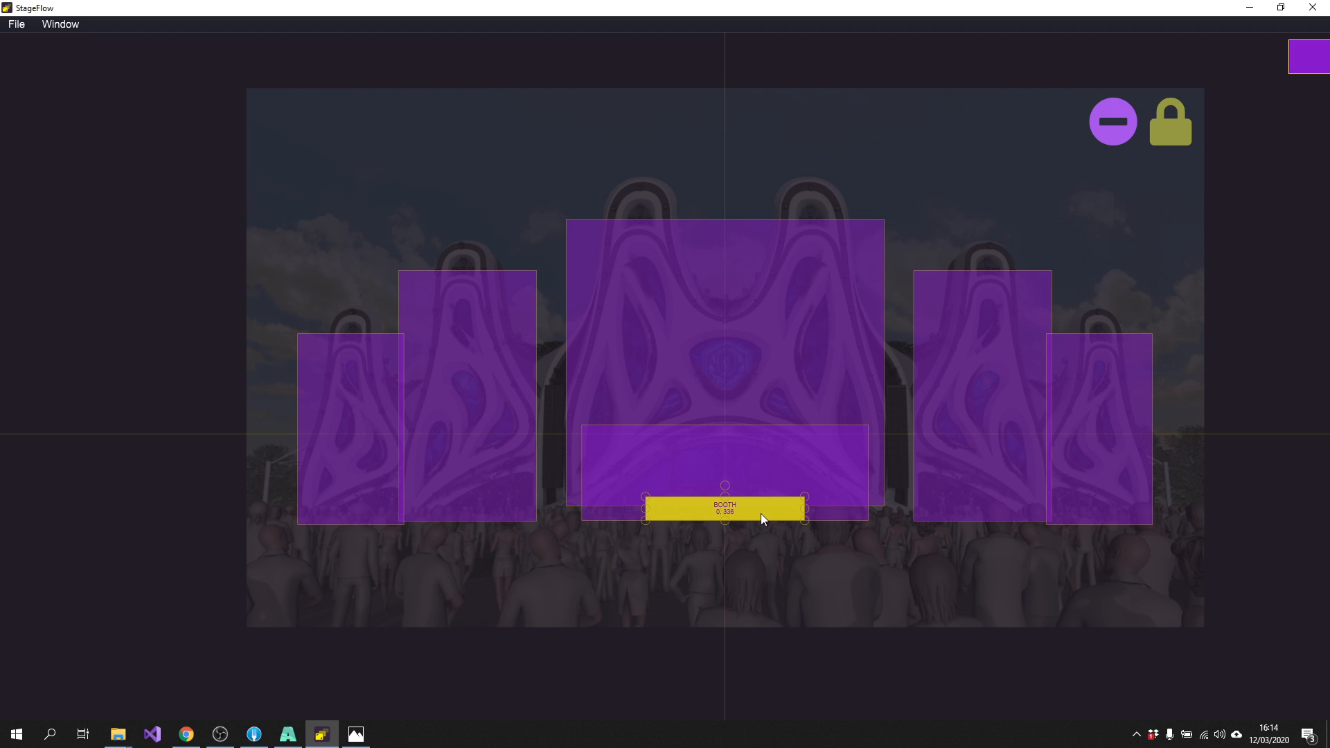
scroll(760, 514, down, 2)
scroll(761, 514, up, 4)
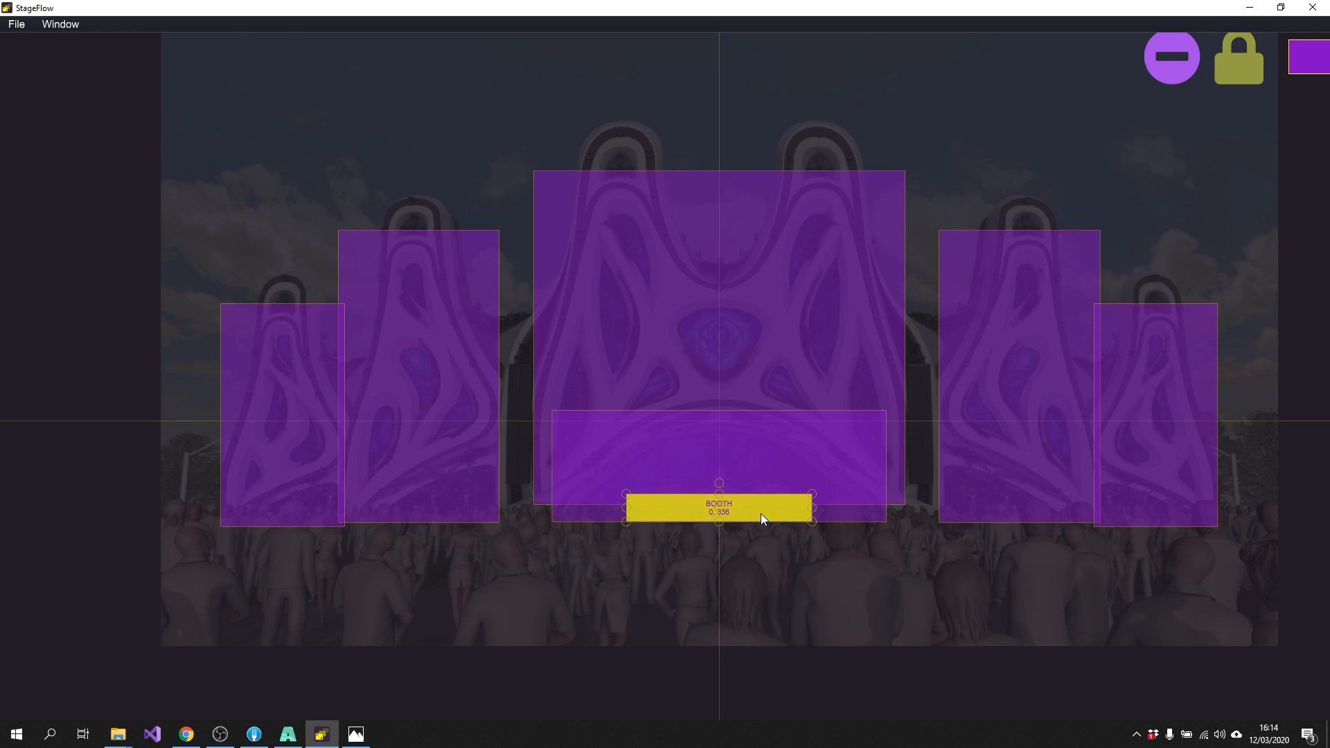
scroll(761, 514, down, 2)
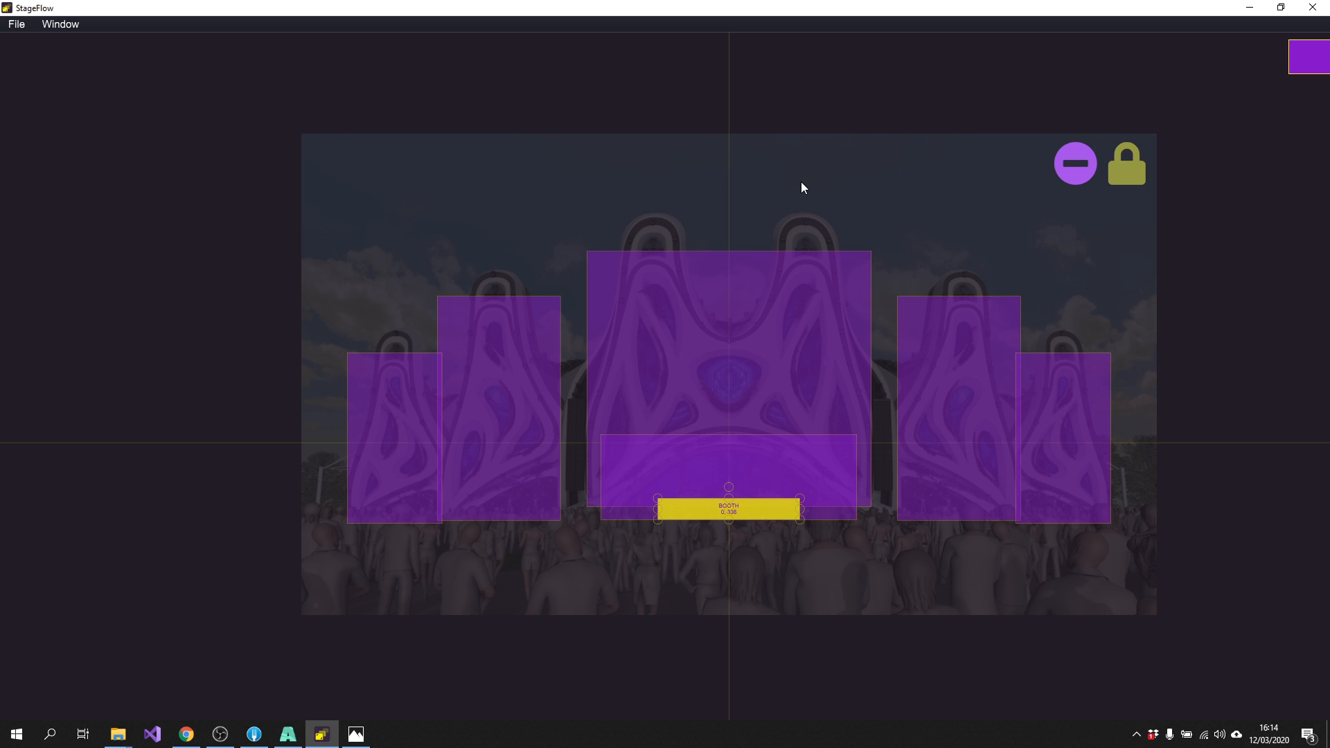
Select all seven slices, switch to Look 1 and add a focal that spans the whole stage
drag(941, 109, 855, 106)
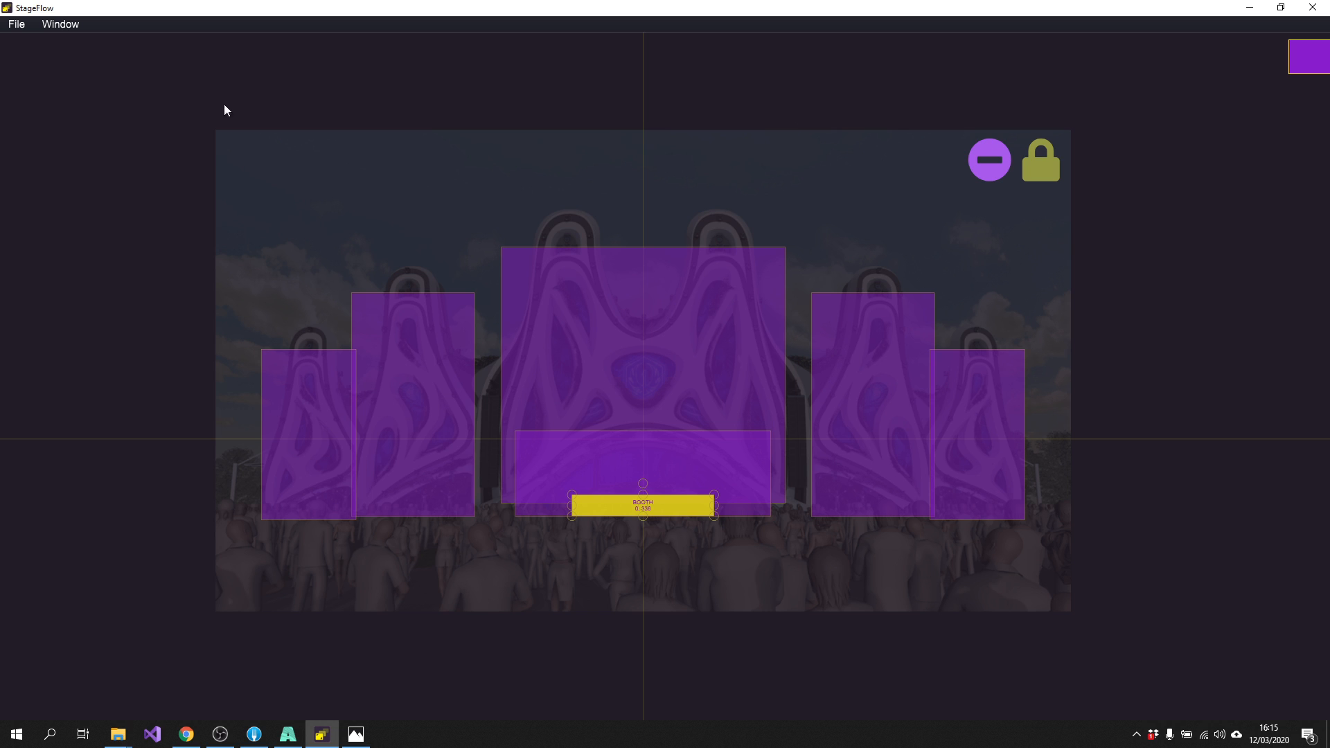
drag(146, 90, 1213, 549)
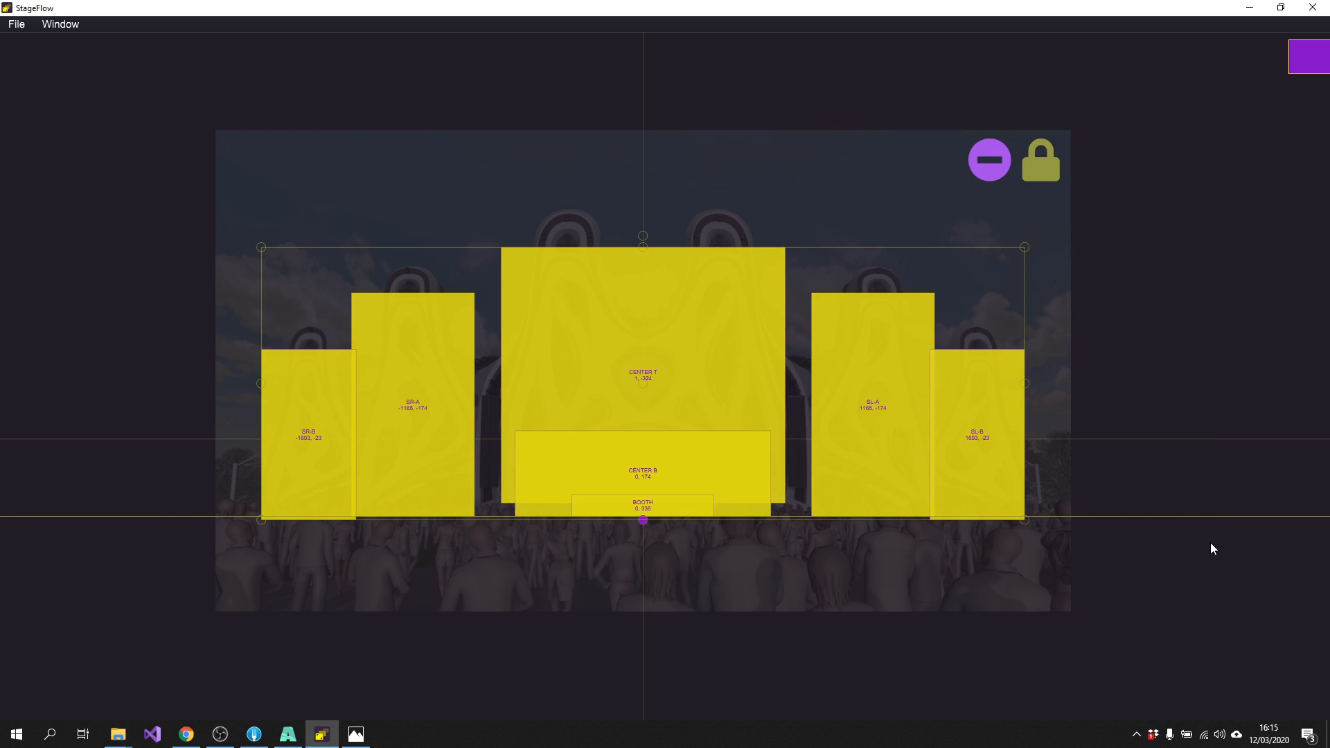
mouse_move(1309, 65)
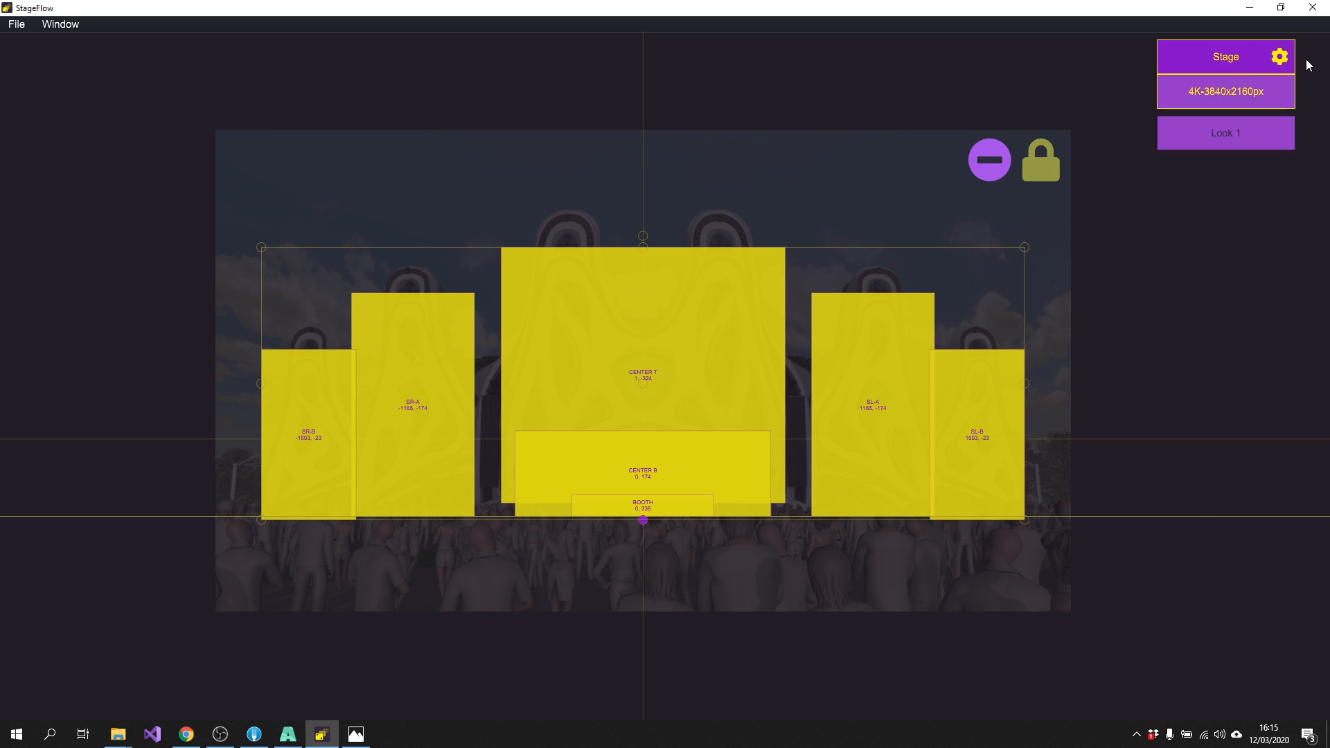
click(1230, 141)
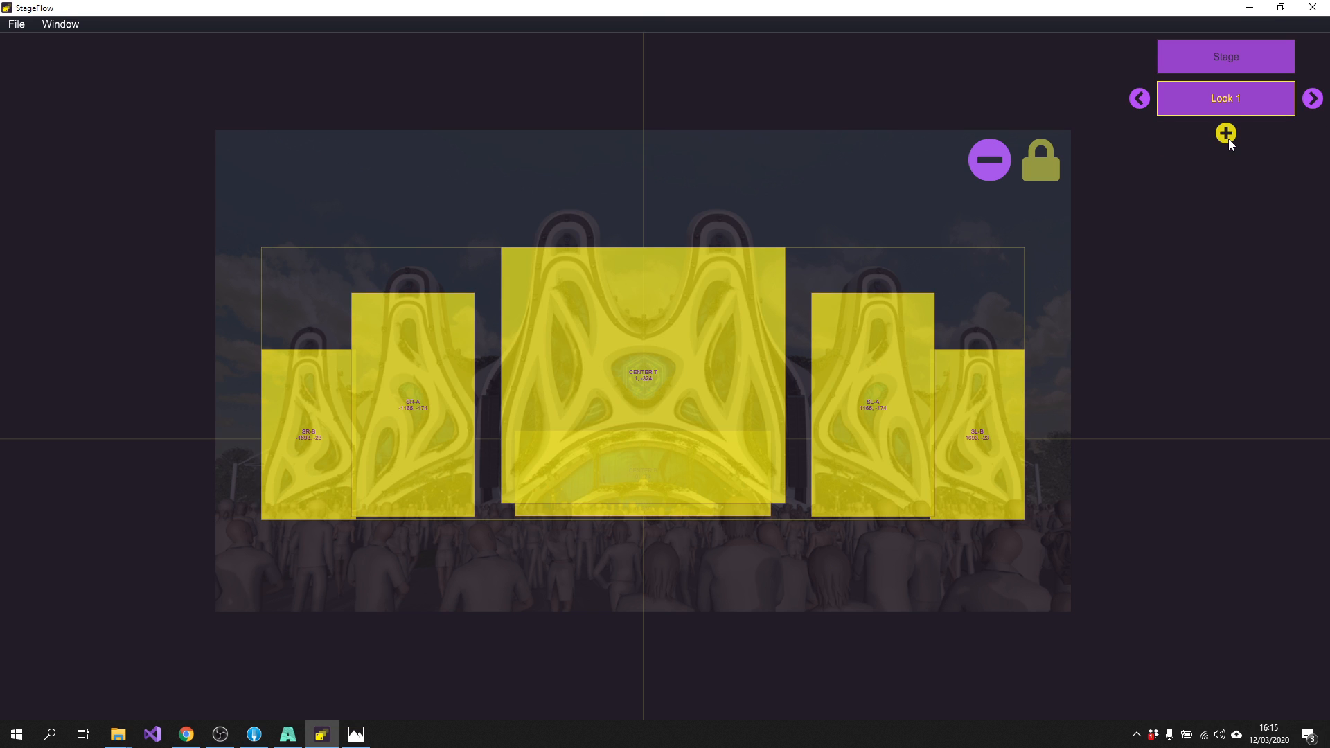
click(1227, 133)
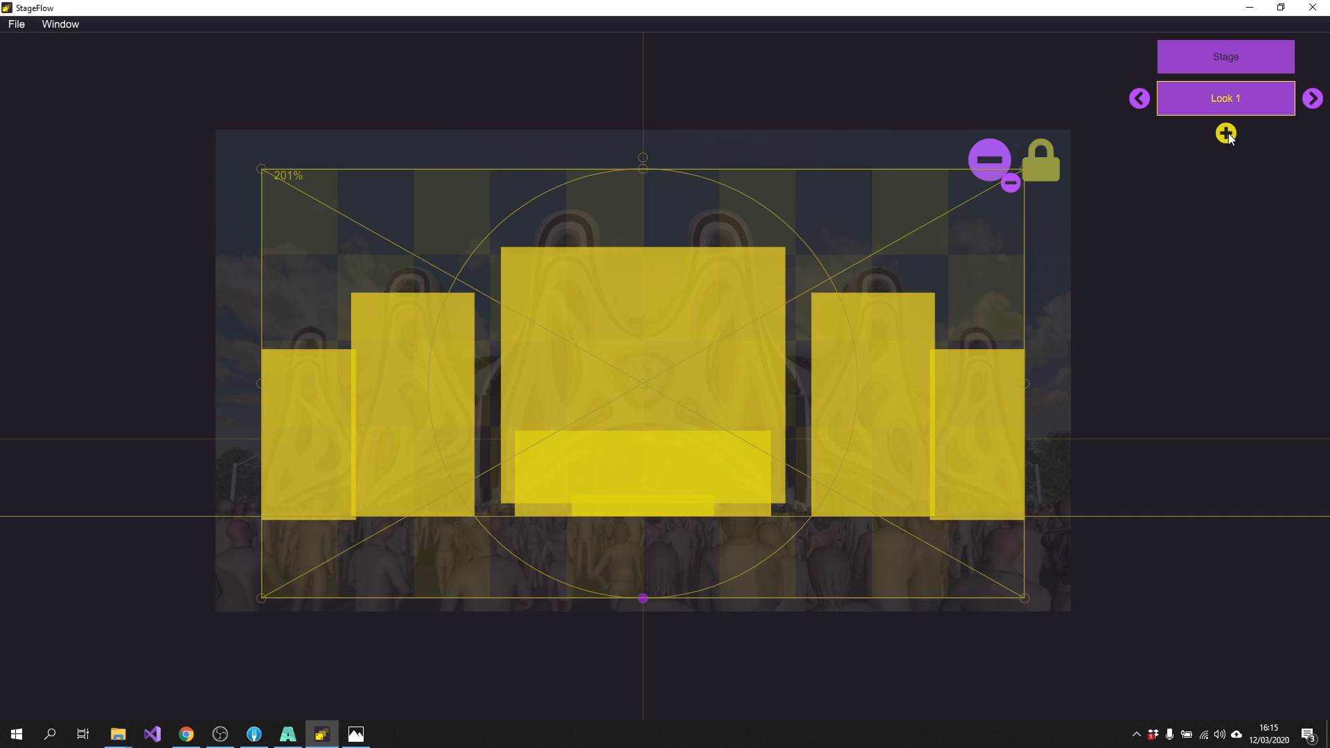
click(1280, 101)
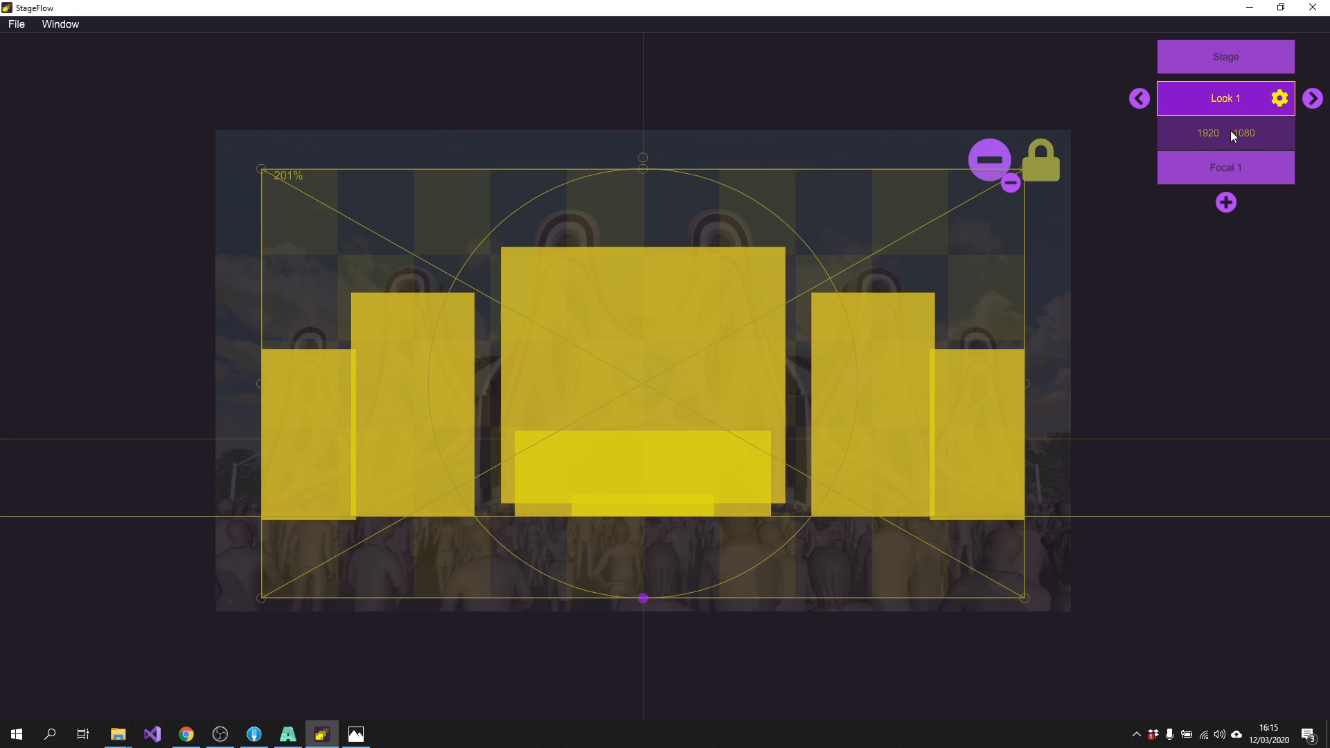
Switch to Resolume Arena, preview the EssentialSet_04 and DV-TestPattern-Circles-Text clips on Layer 2, and return to StageFlow
click(282, 735)
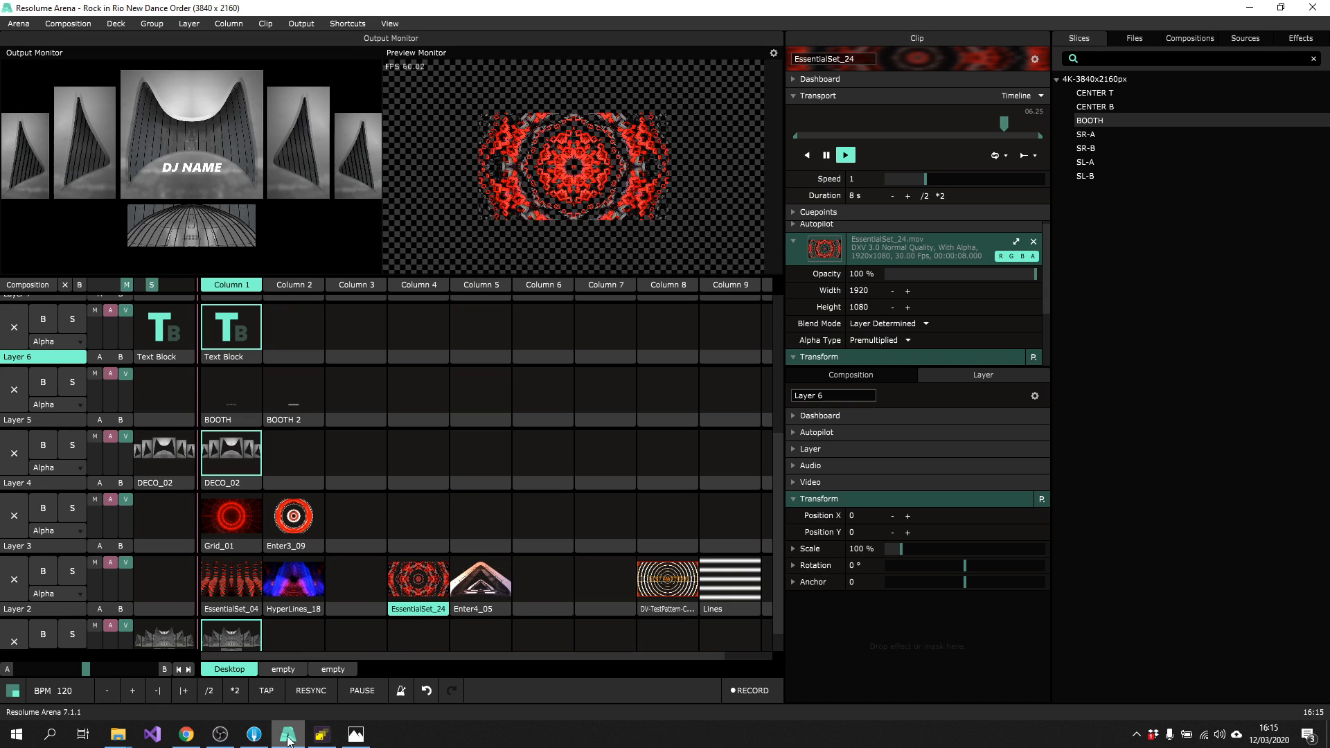
click(238, 615)
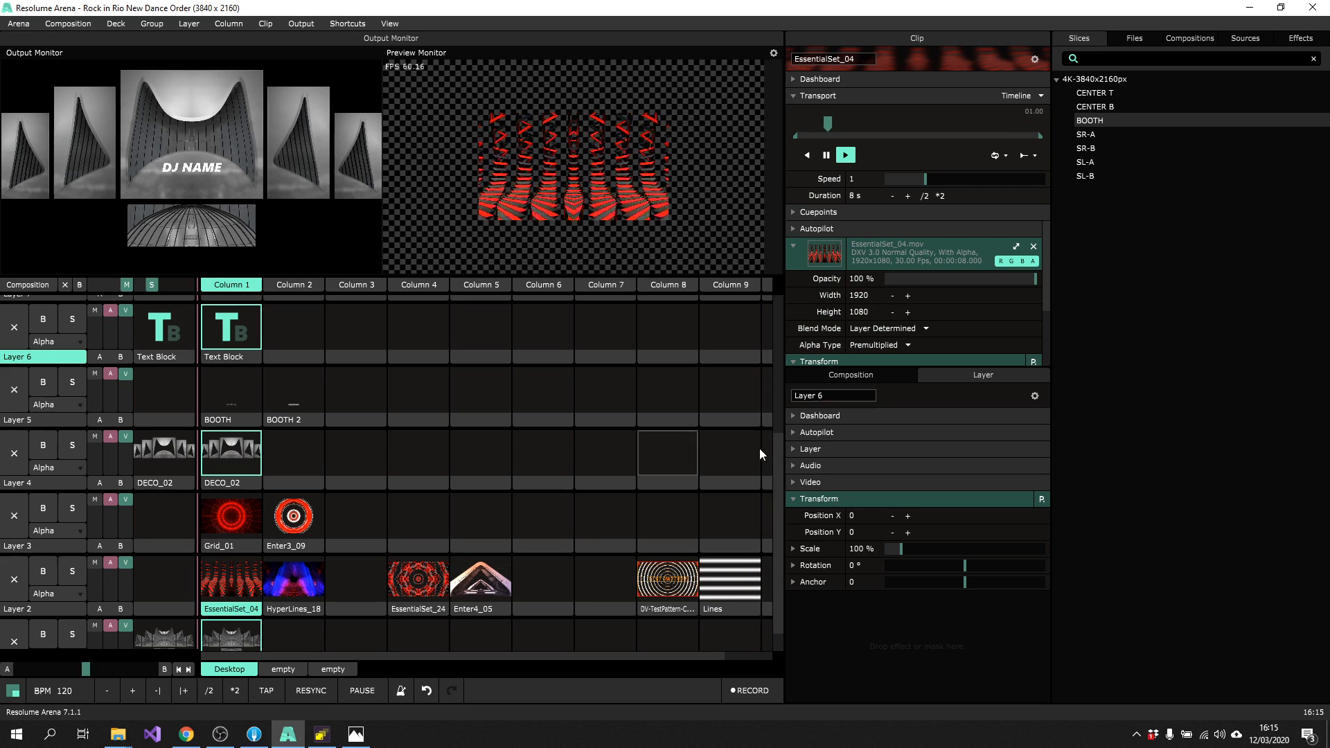
click(658, 610)
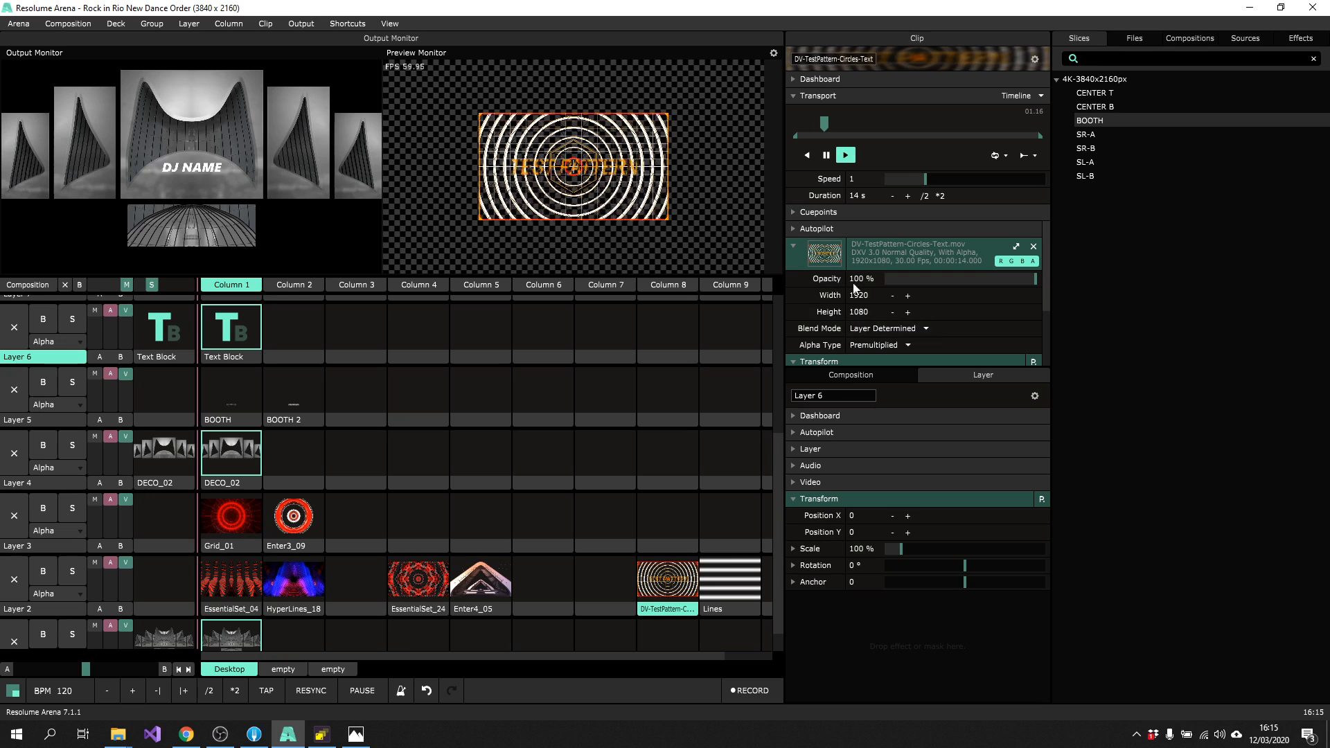
click(320, 736)
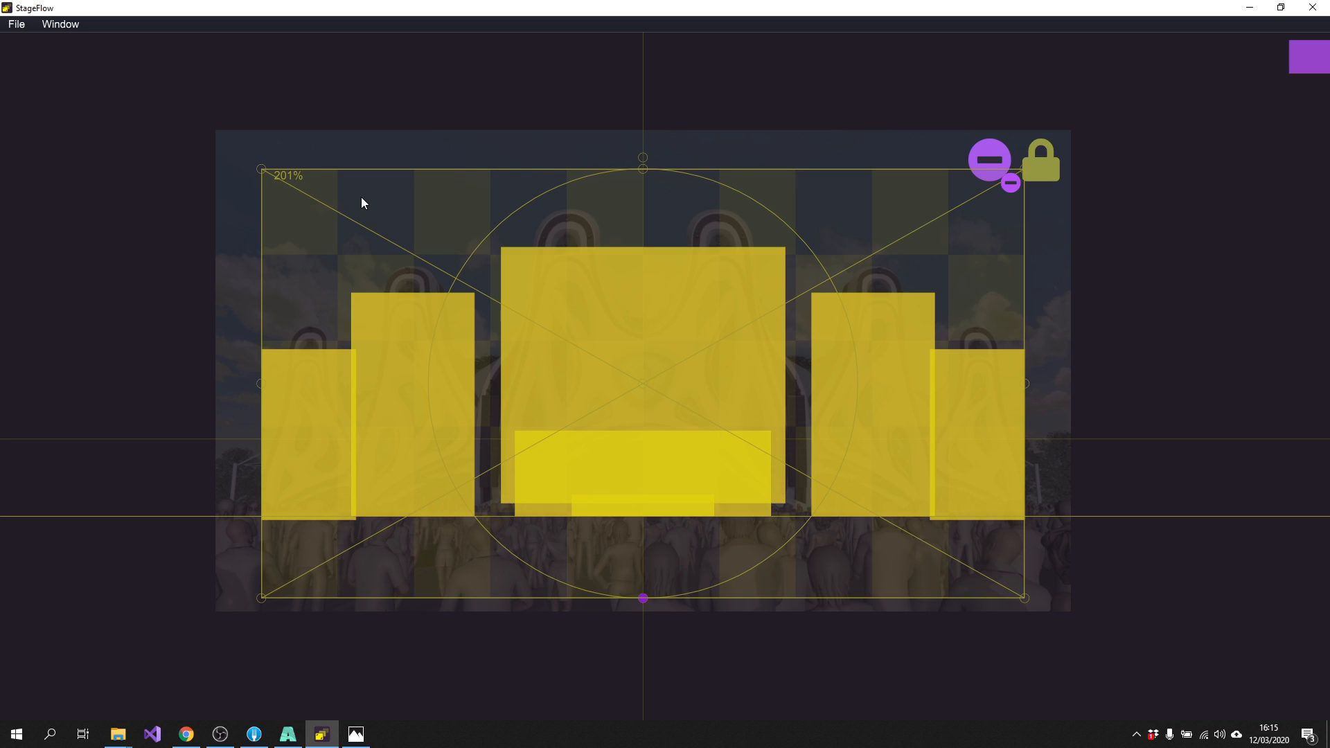
In Resolume Arena, launch the DV-TestPattern-Circles-Text clip on Layer 2 and apply the StageFlow effect to that layer
click(288, 736)
click(652, 587)
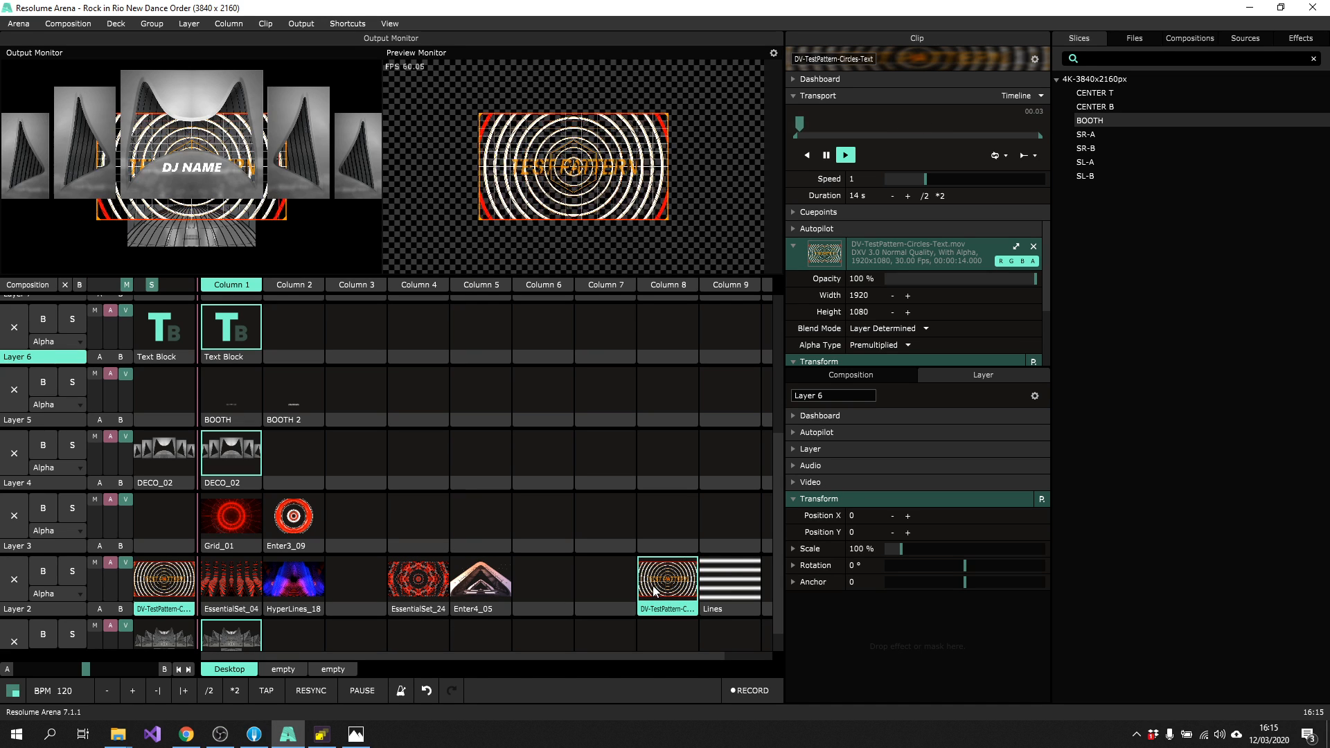
click(21, 608)
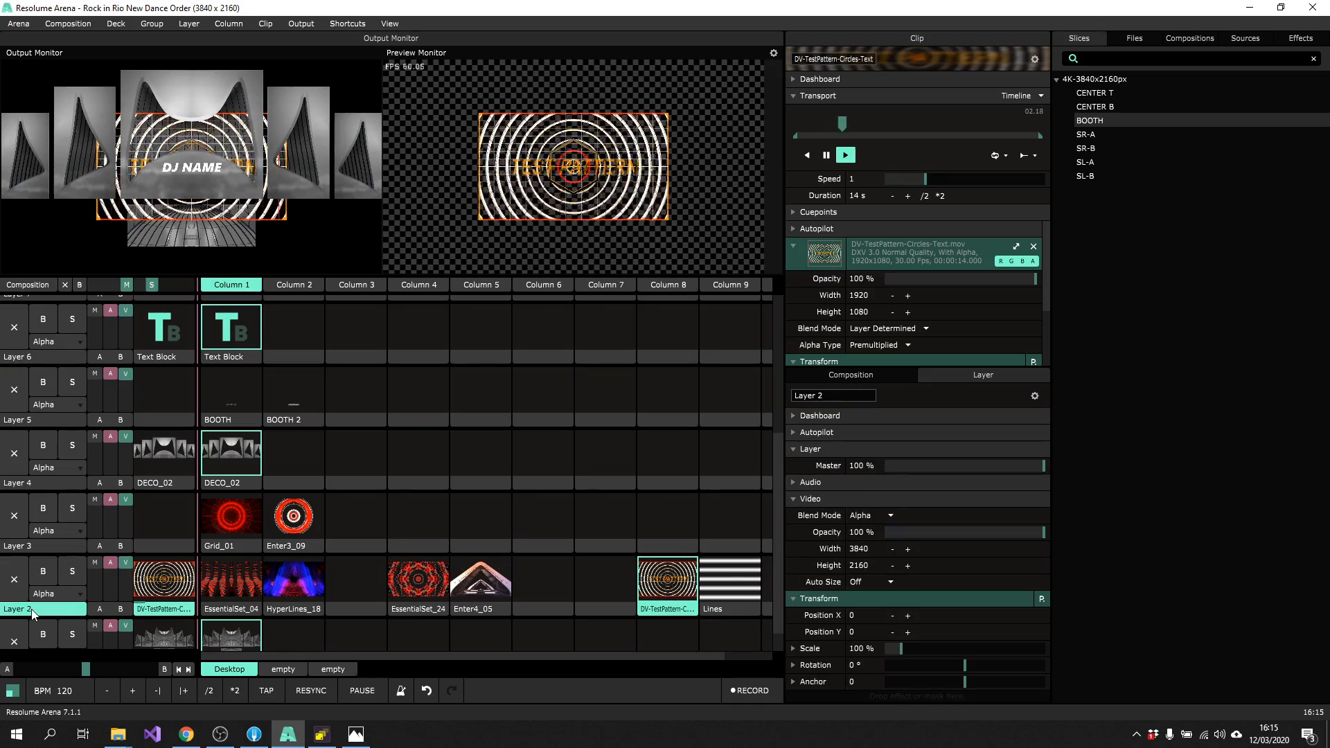
click(1301, 38)
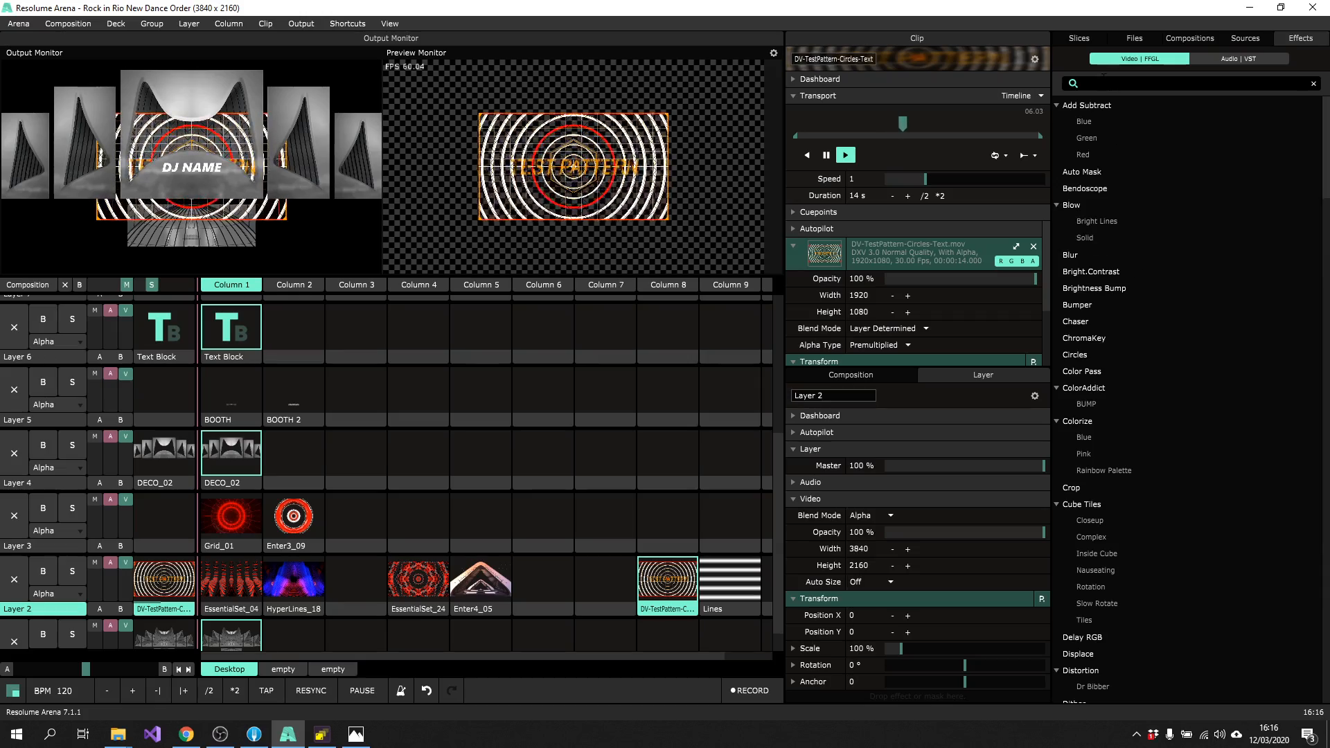
text(STA)
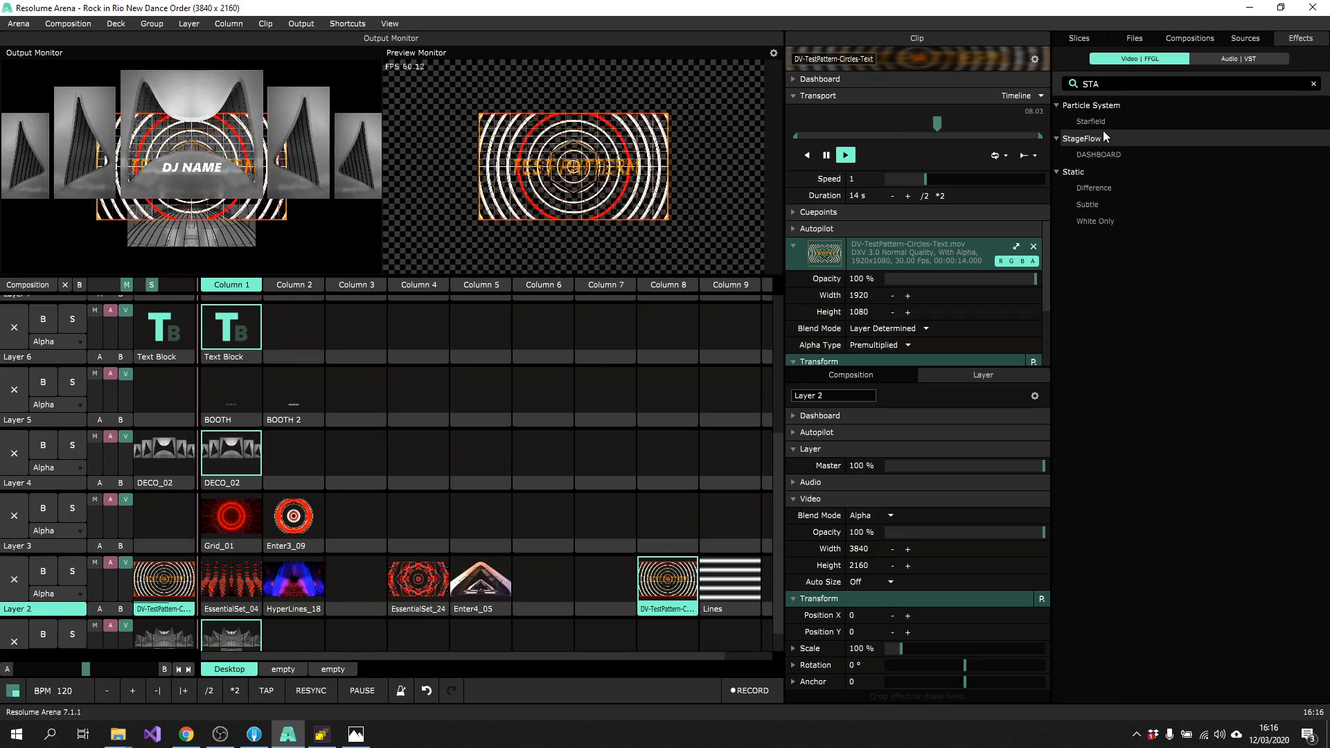
drag(1092, 138, 61, 580)
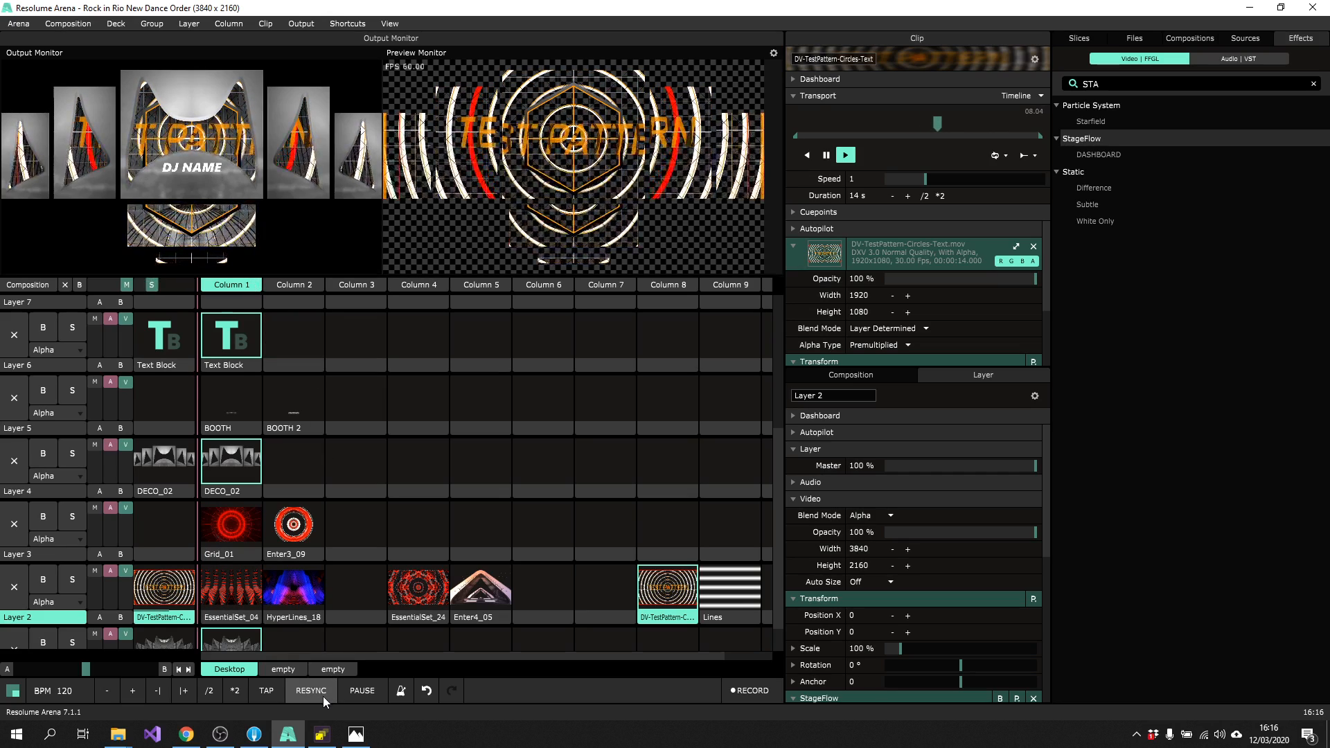
Switch to StageFlow, open the floating stage preview window and move it away from the middle of the canvas
click(322, 734)
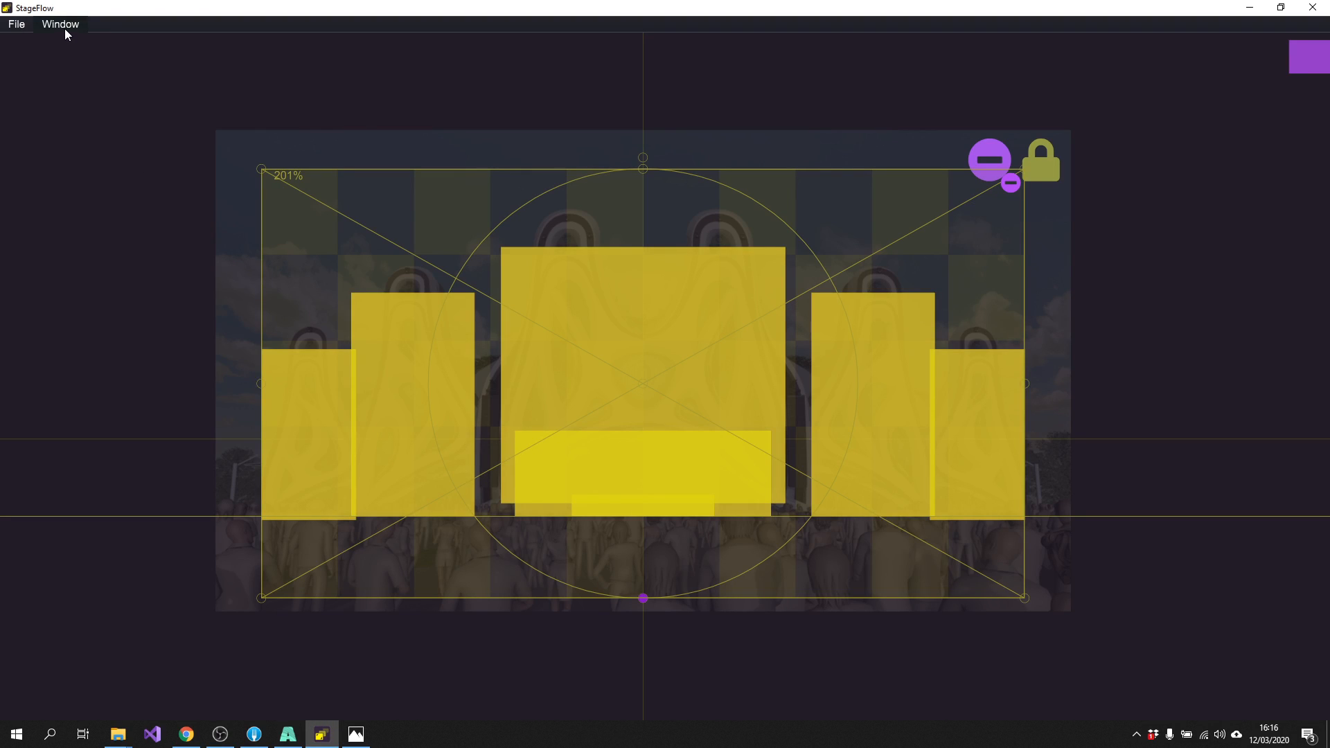
click(77, 43)
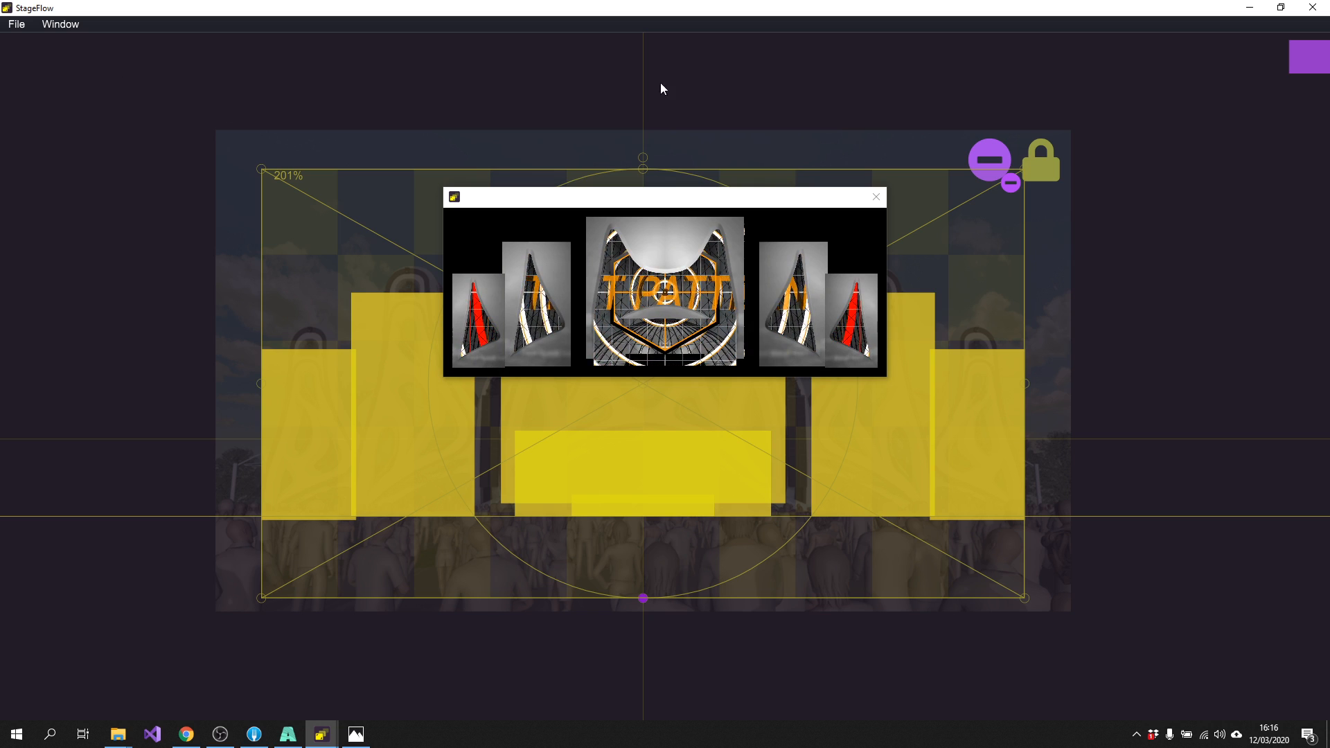
drag(665, 194, 929, 153)
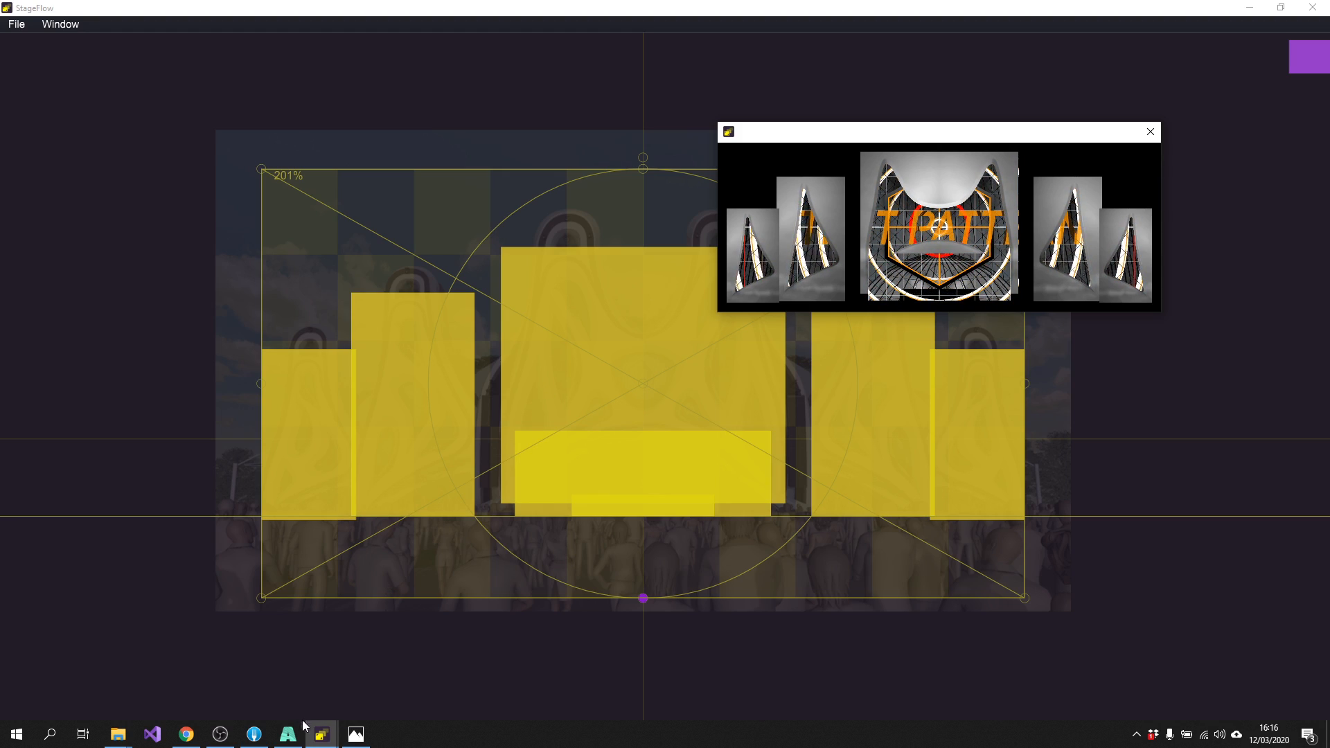
Switch to Resolume Arena, launch the Lines clip on Layer 2 and move the preview window clear of the clip settings
click(286, 740)
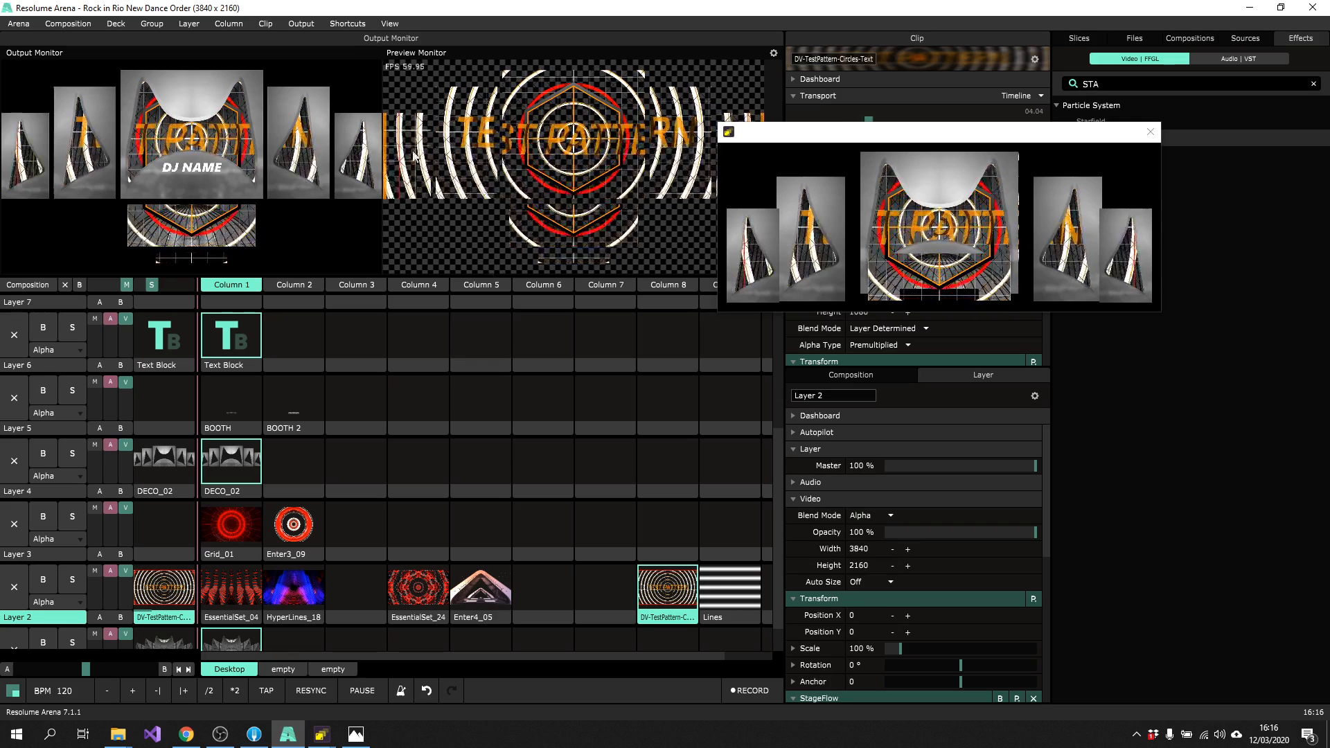
click(730, 580)
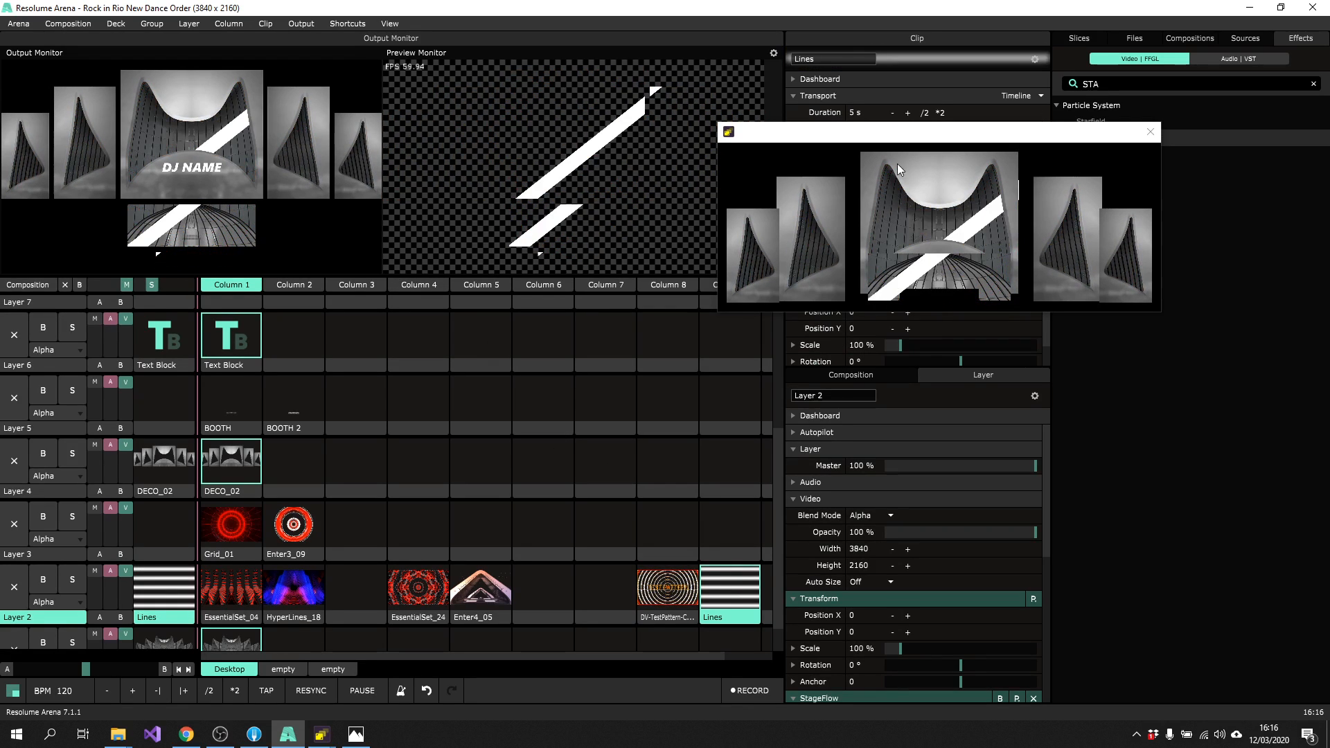
drag(894, 138, 1031, 532)
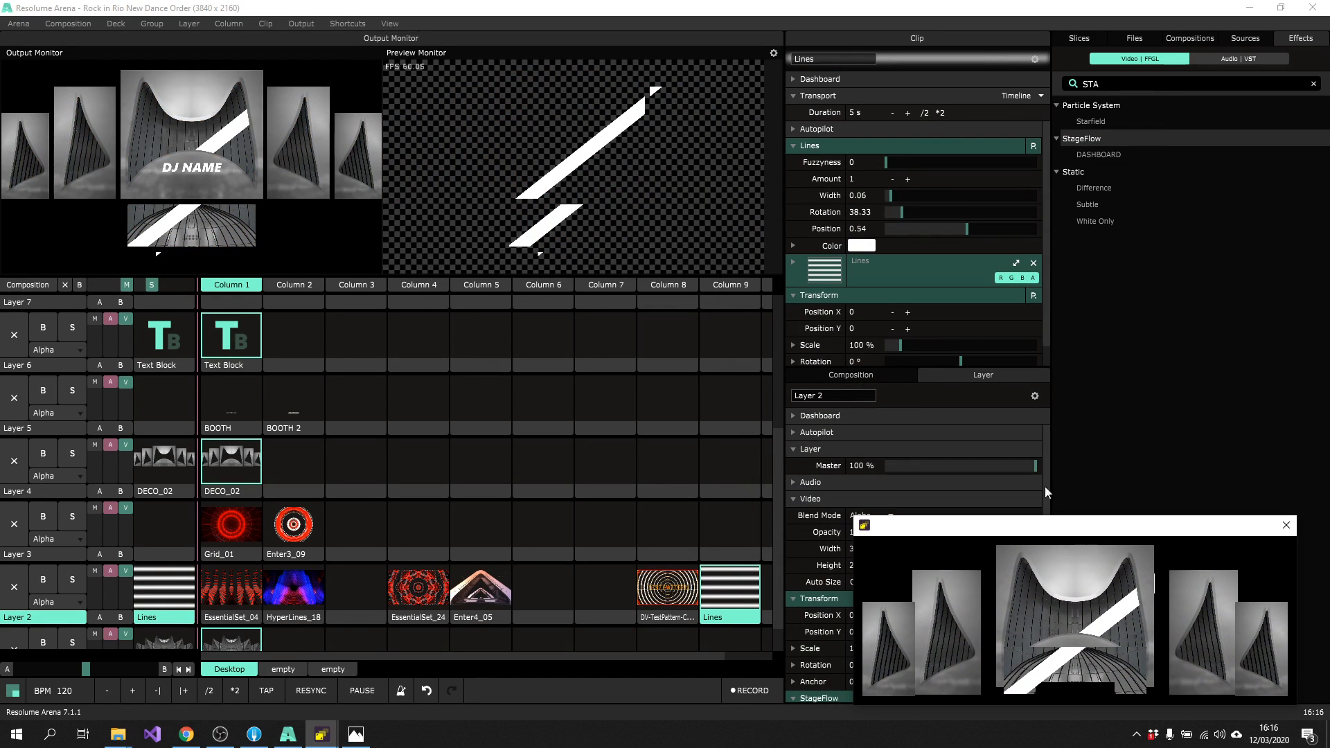
Set the Lines clip's rotation to 88.33 and shift its position across the stage, then relaunch DV-TestPattern-Circles-Text on Layer 2
drag(969, 232, 943, 201)
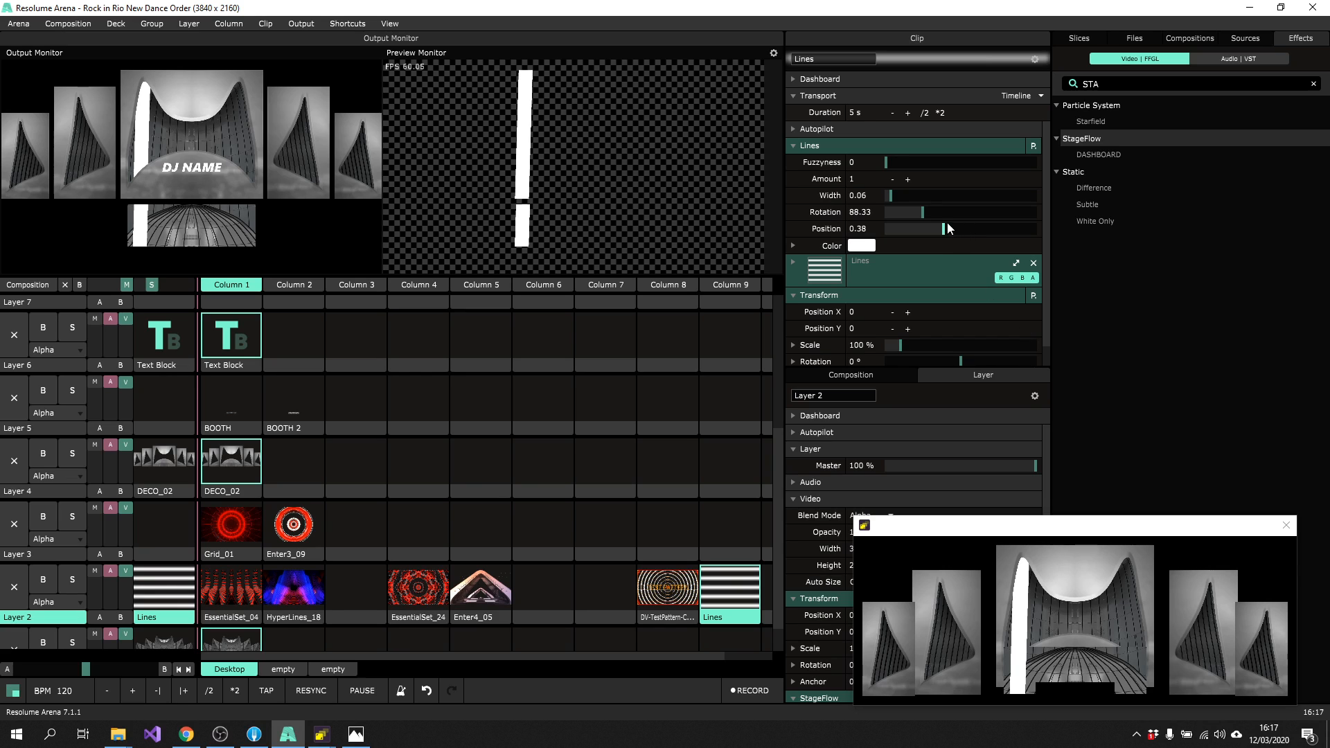
mouse_move(949, 229)
mouse_down()
mouse_move(1011, 231)
mouse_move(959, 229)
mouse_up()
click(663, 593)
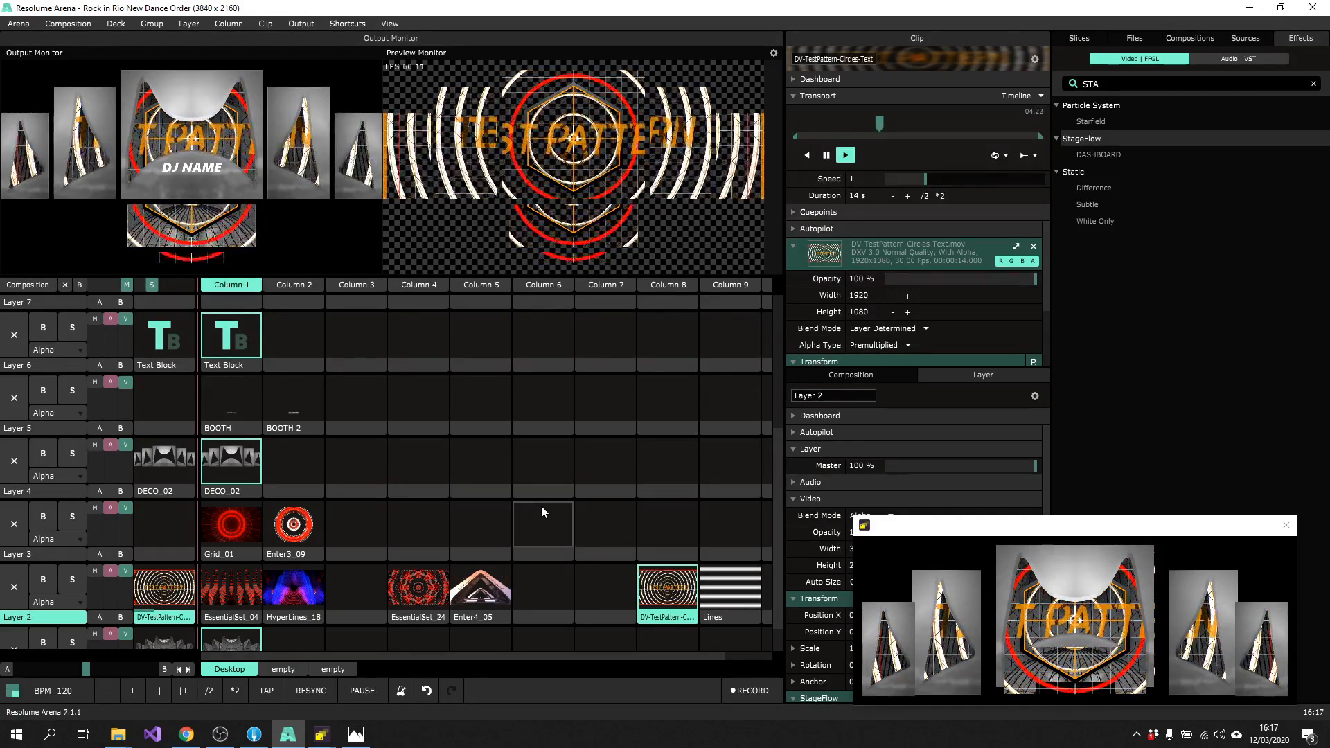
Switch to StageFlow, advance to Look 2 and add a focal around the CENTER T slice only
mouse_move(321, 738)
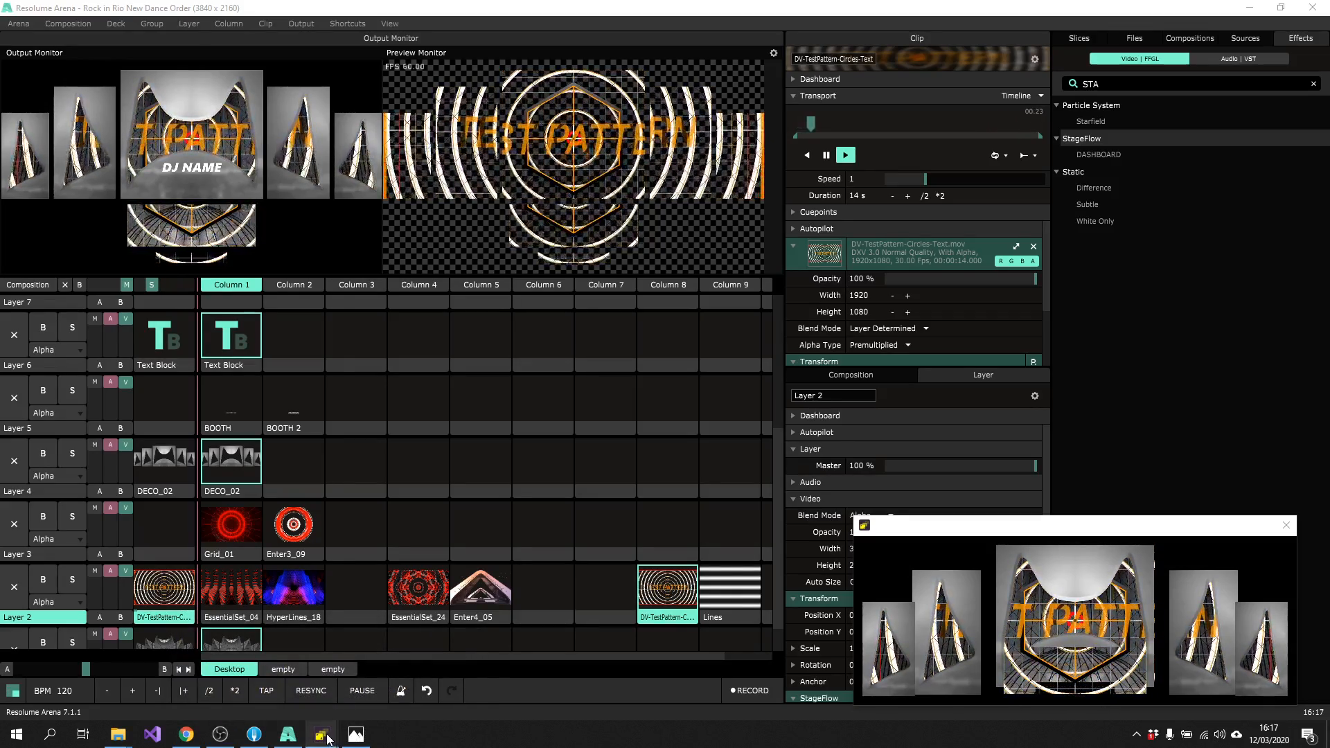
click(280, 683)
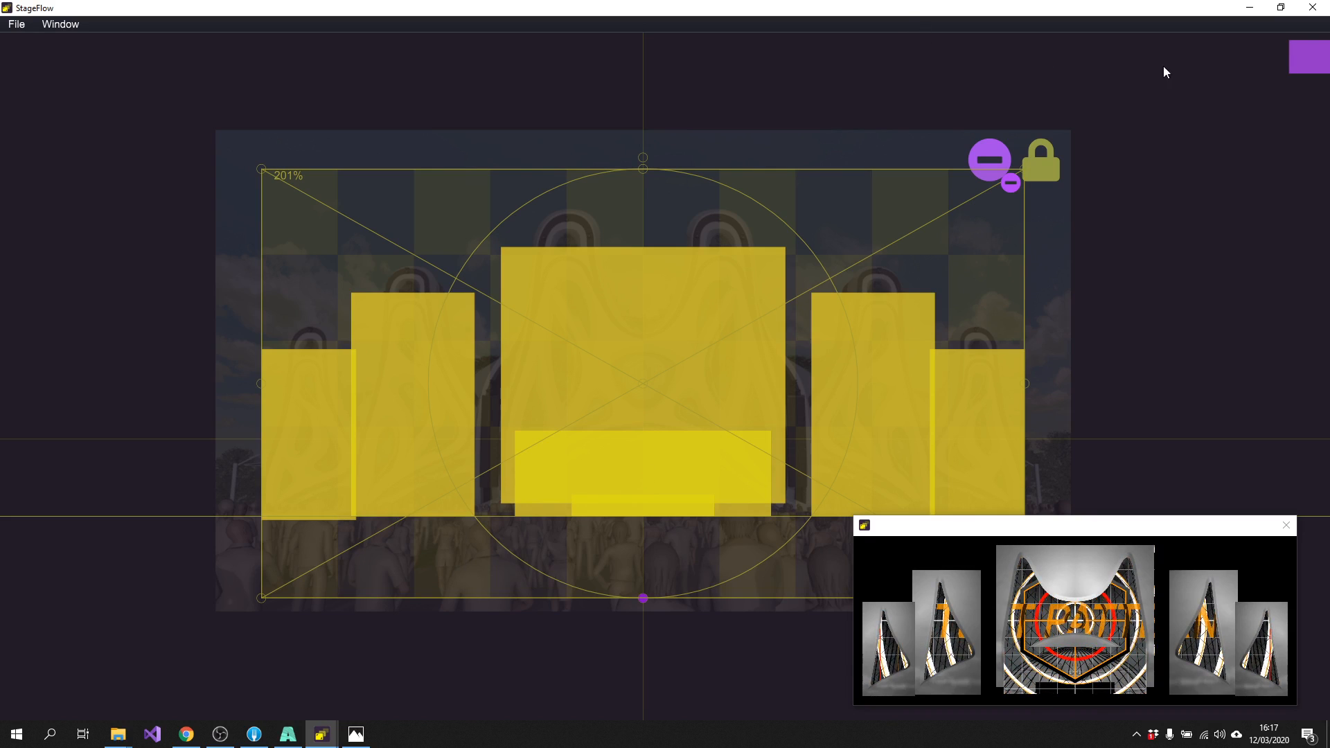
click(1318, 70)
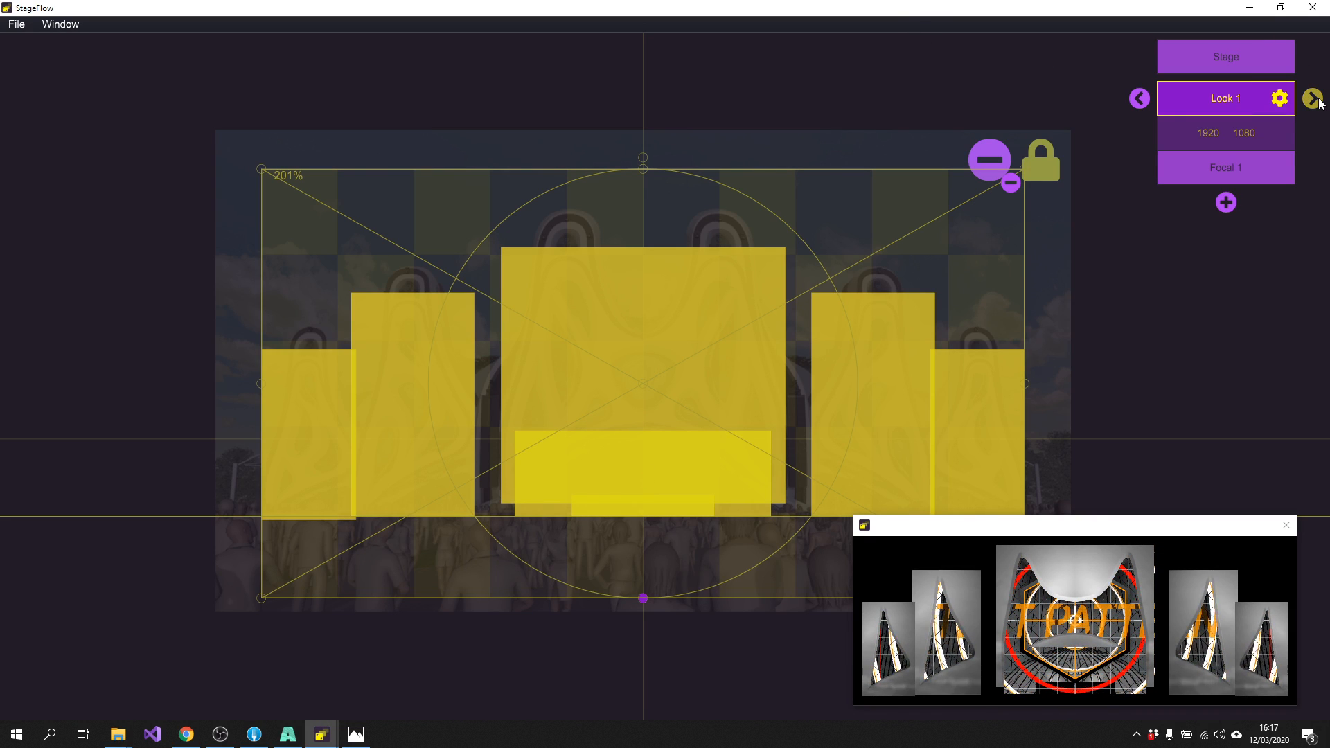
click(1313, 99)
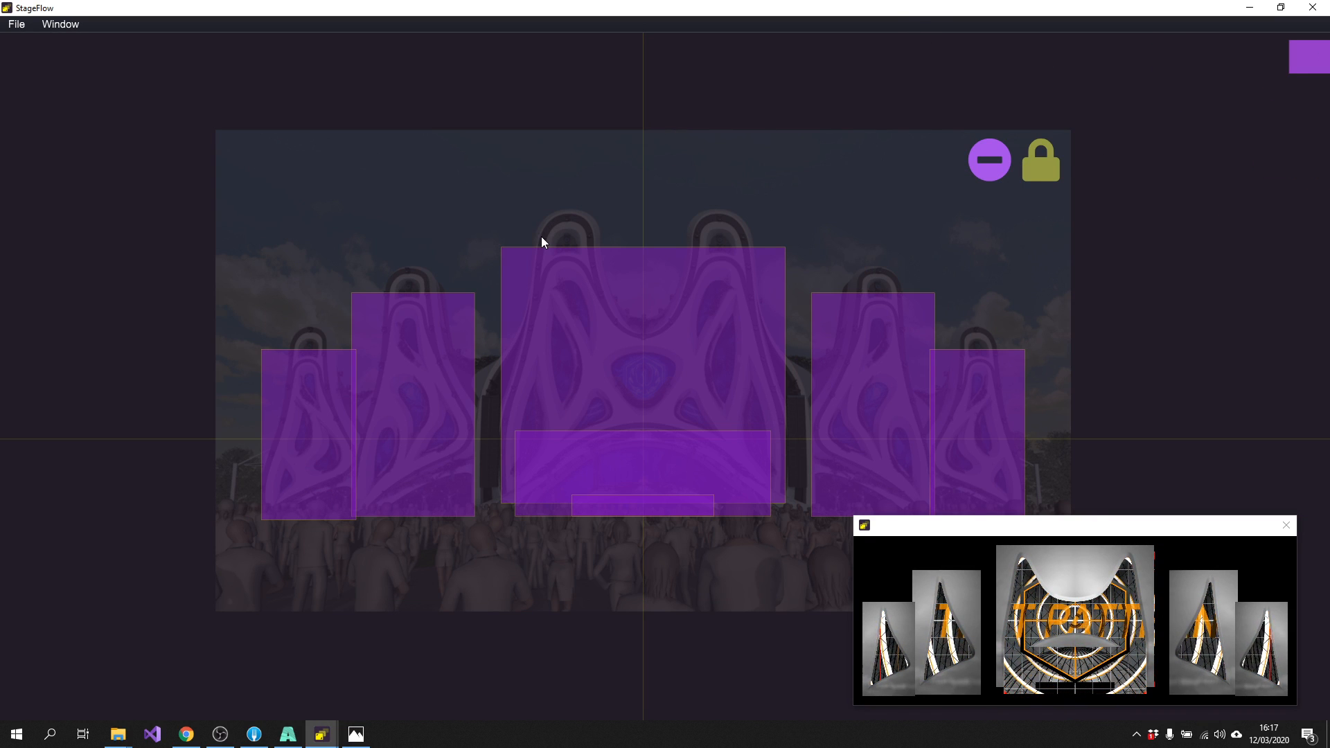
click(554, 309)
mouse_move(1299, 61)
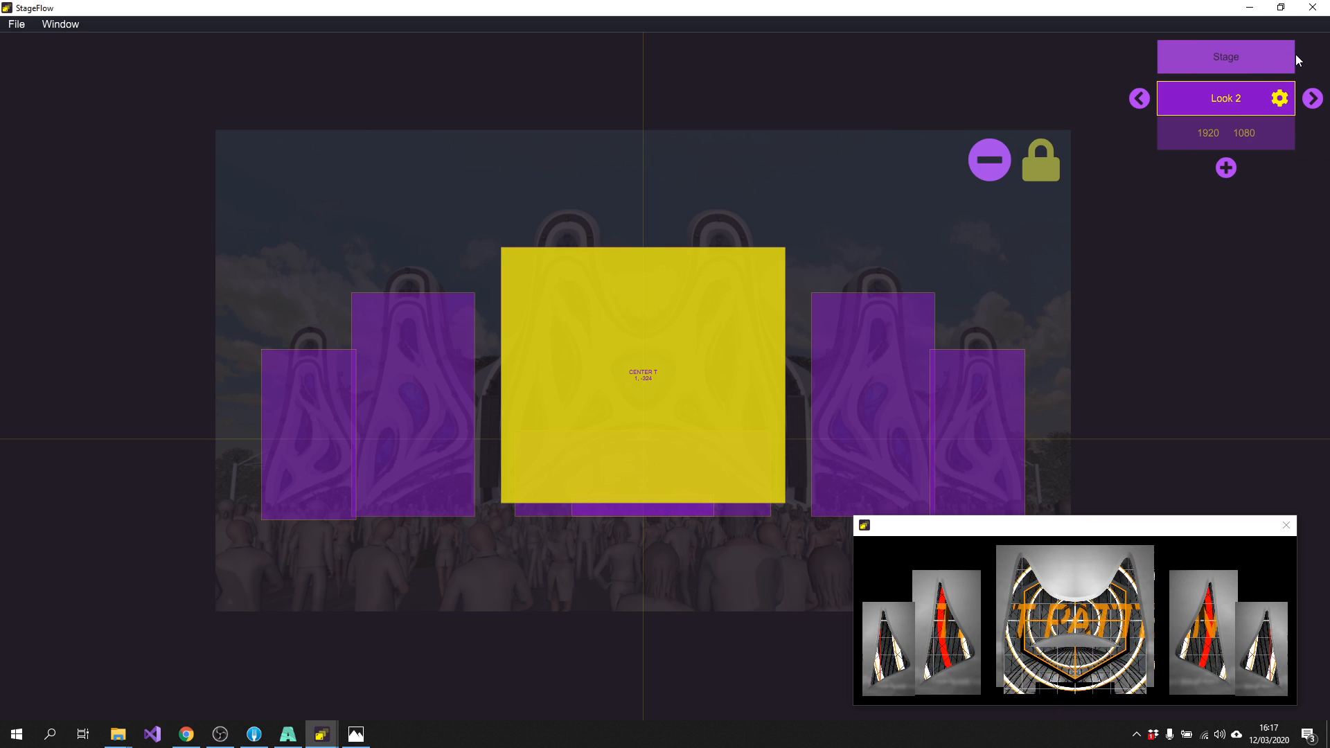
click(1226, 169)
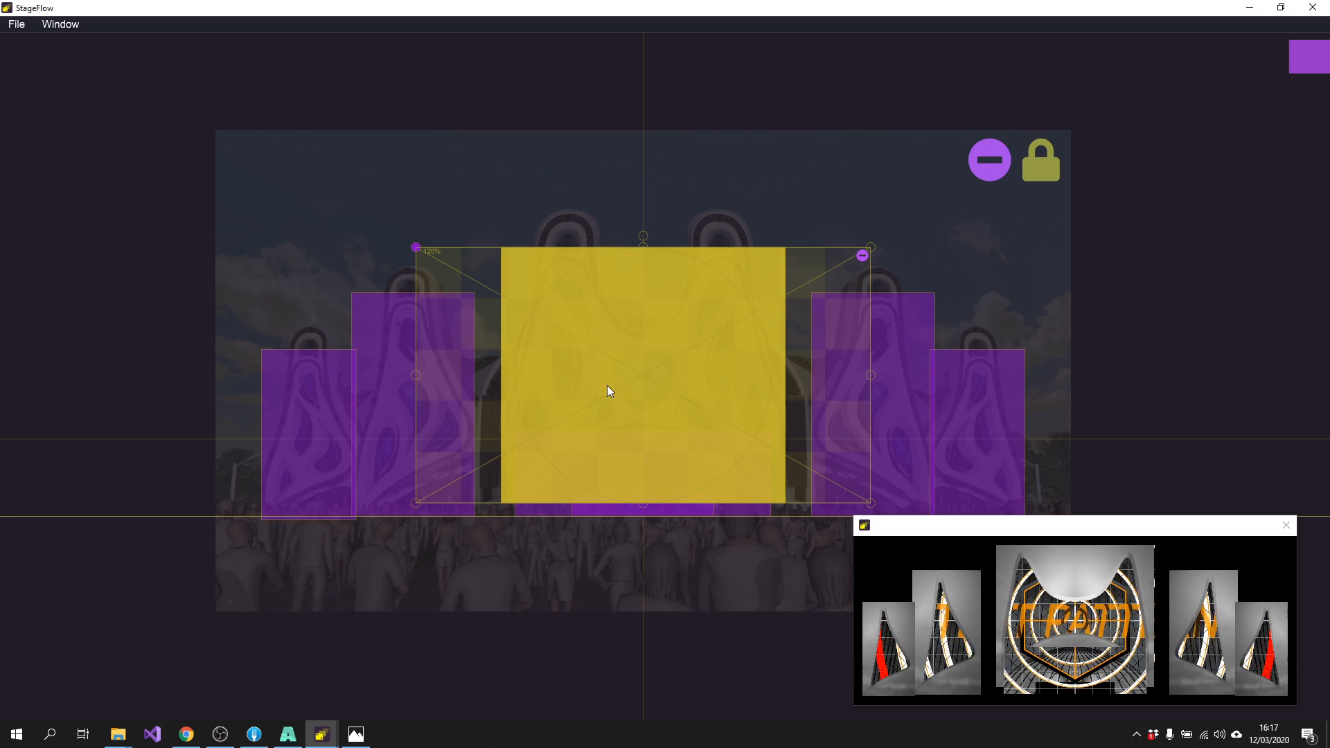
Advance to Look 3 and add a separate focal for each of the two inner side slices flanking the centre
scroll(446, 280, up, 3)
scroll(437, 229, down, 5)
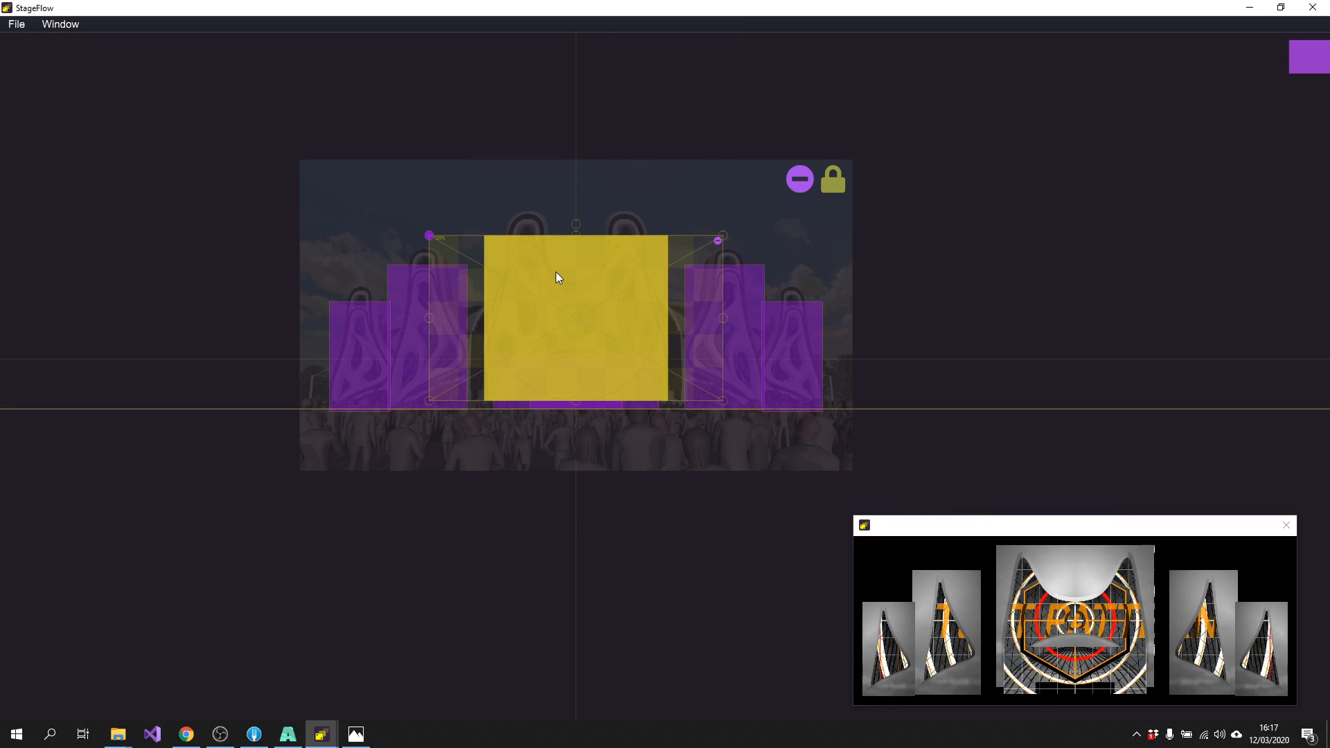
mouse_move(1310, 59)
click(1312, 99)
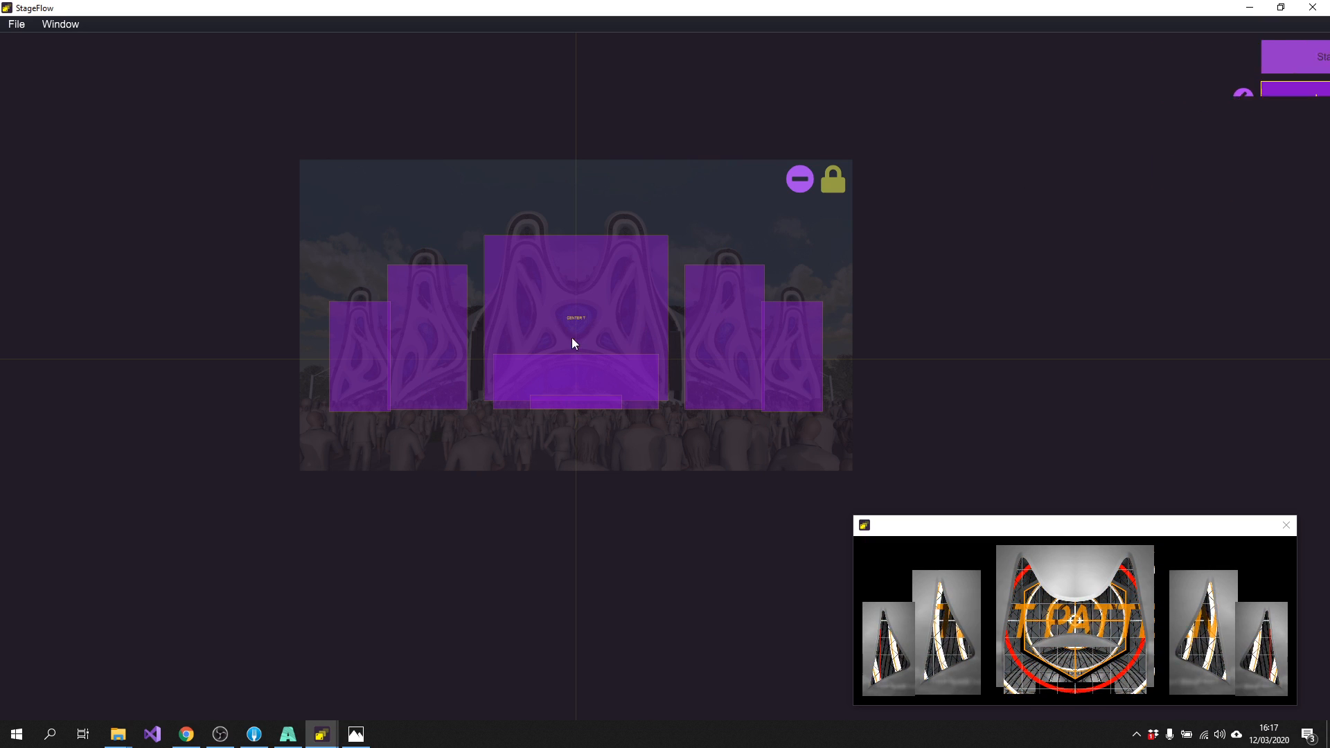
click(454, 325)
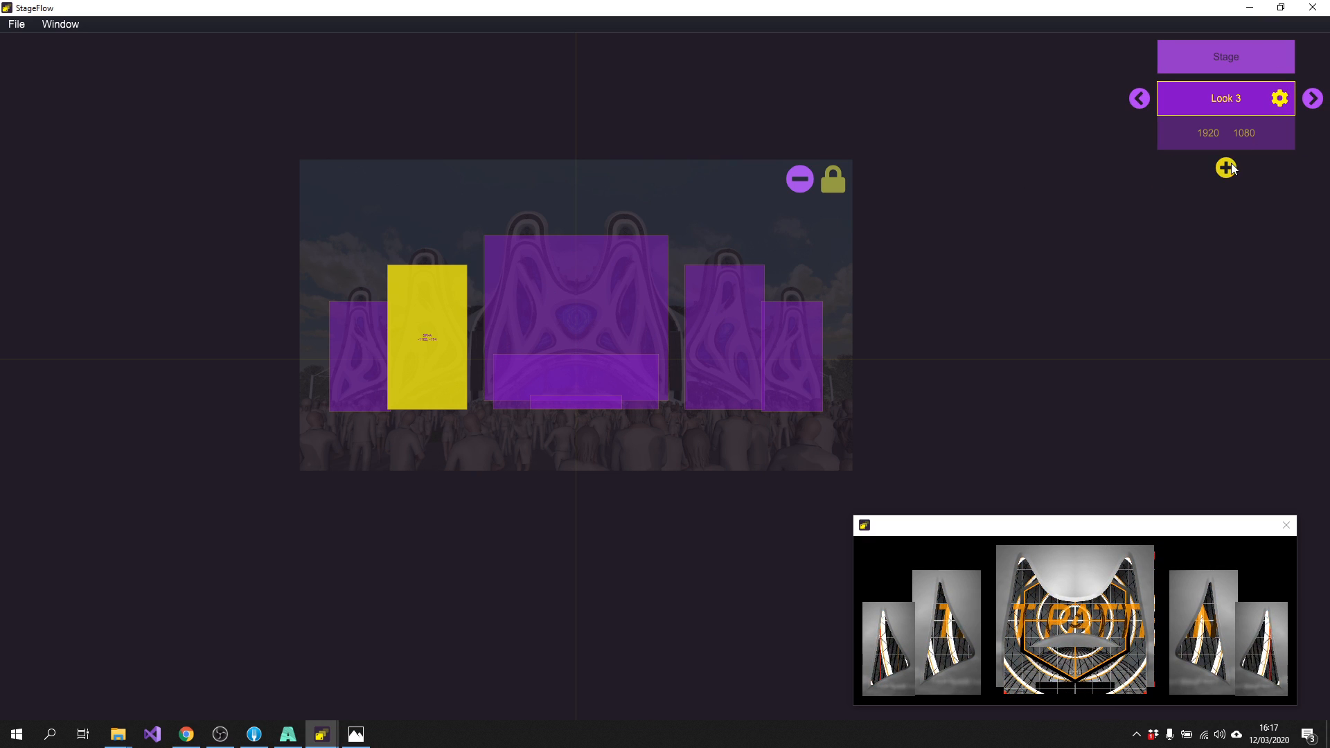
click(706, 308)
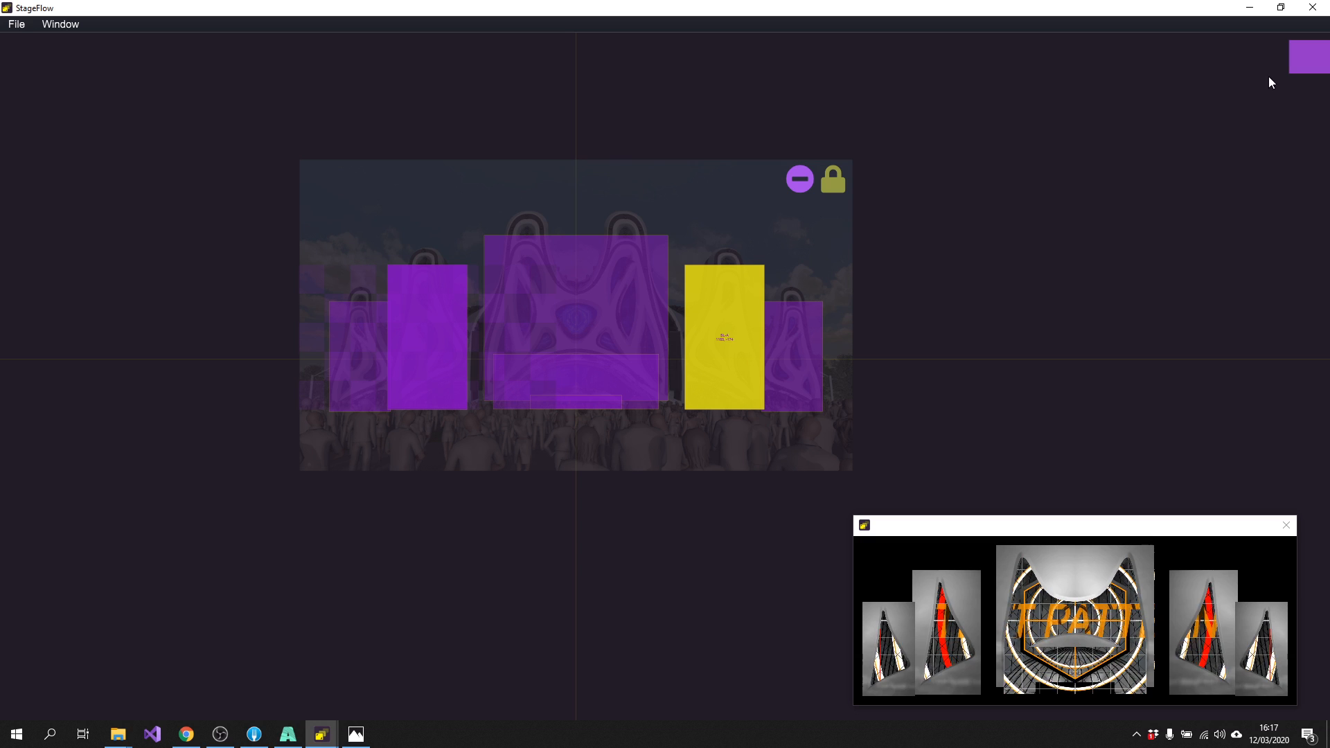
mouse_move(1237, 168)
click(1234, 205)
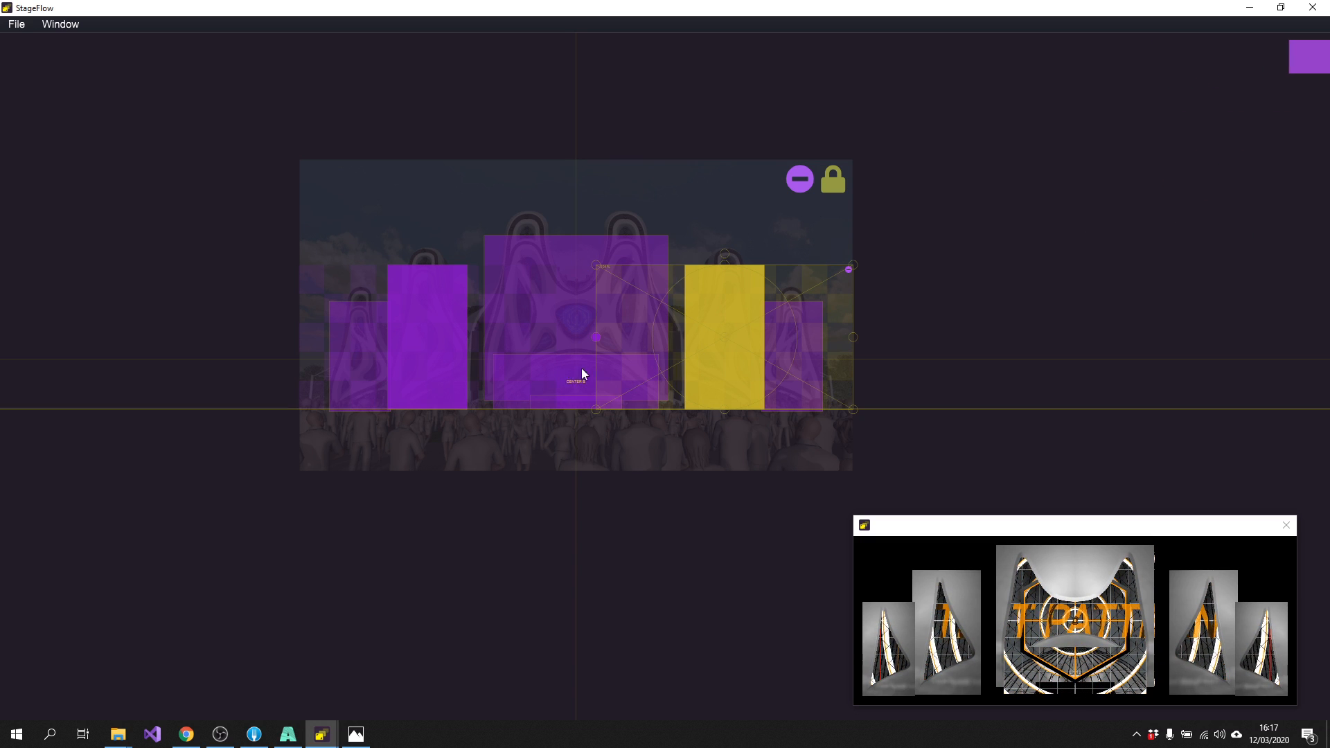
Advance to Look 4 and add a separate focal for each of the two outermost side slices
mouse_move(1282, 59)
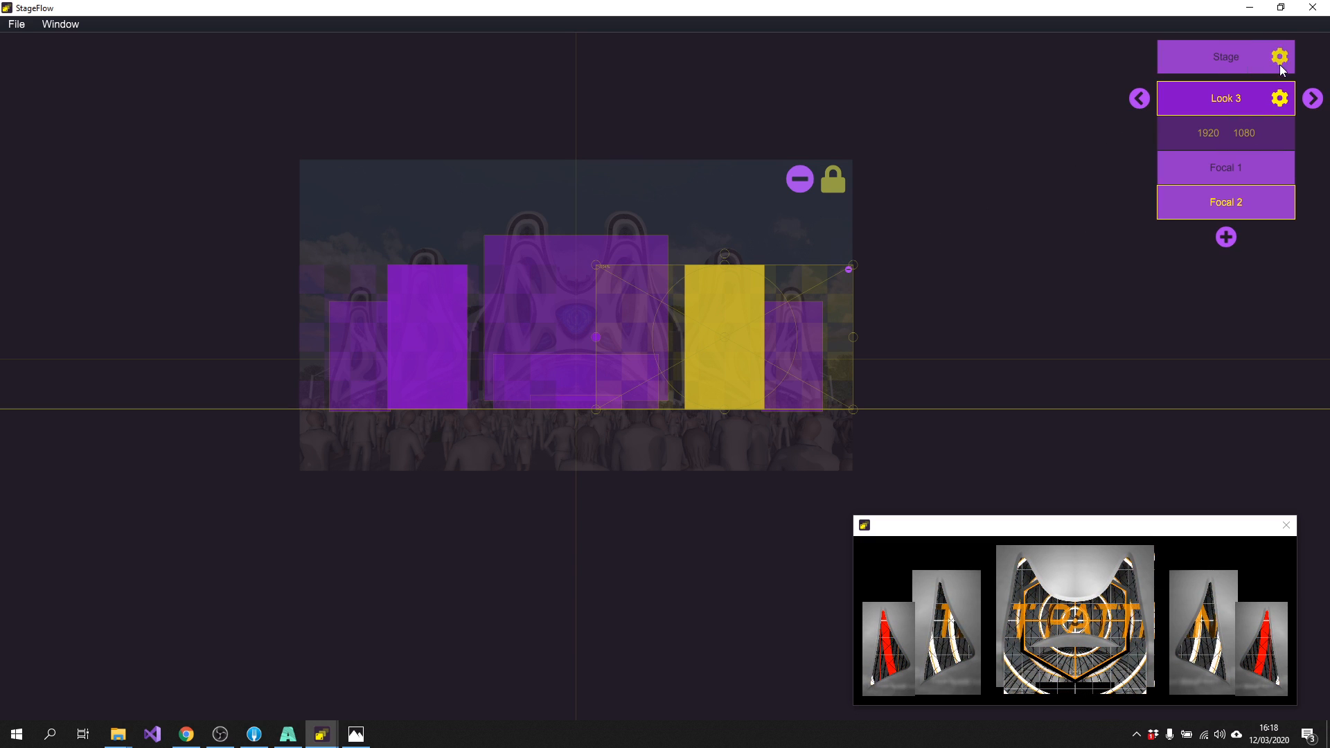
click(1312, 99)
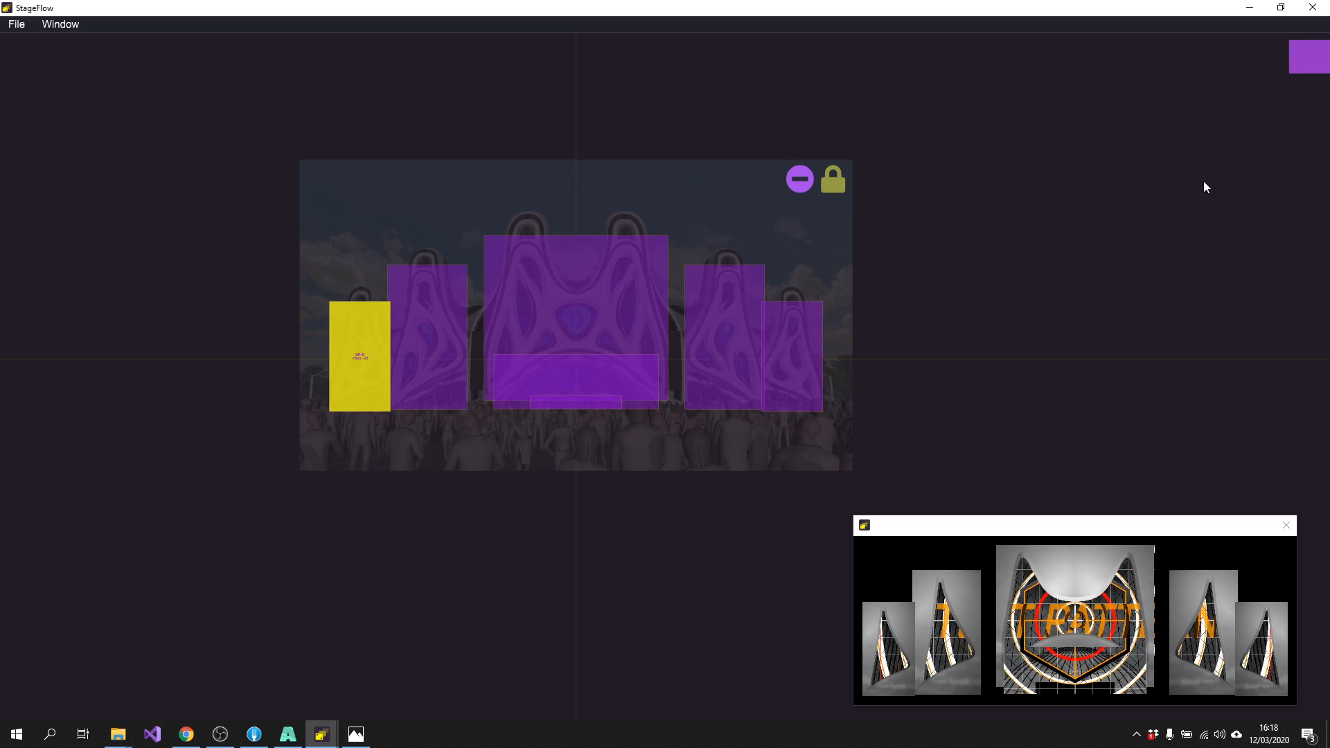
mouse_move(1257, 108)
click(1228, 167)
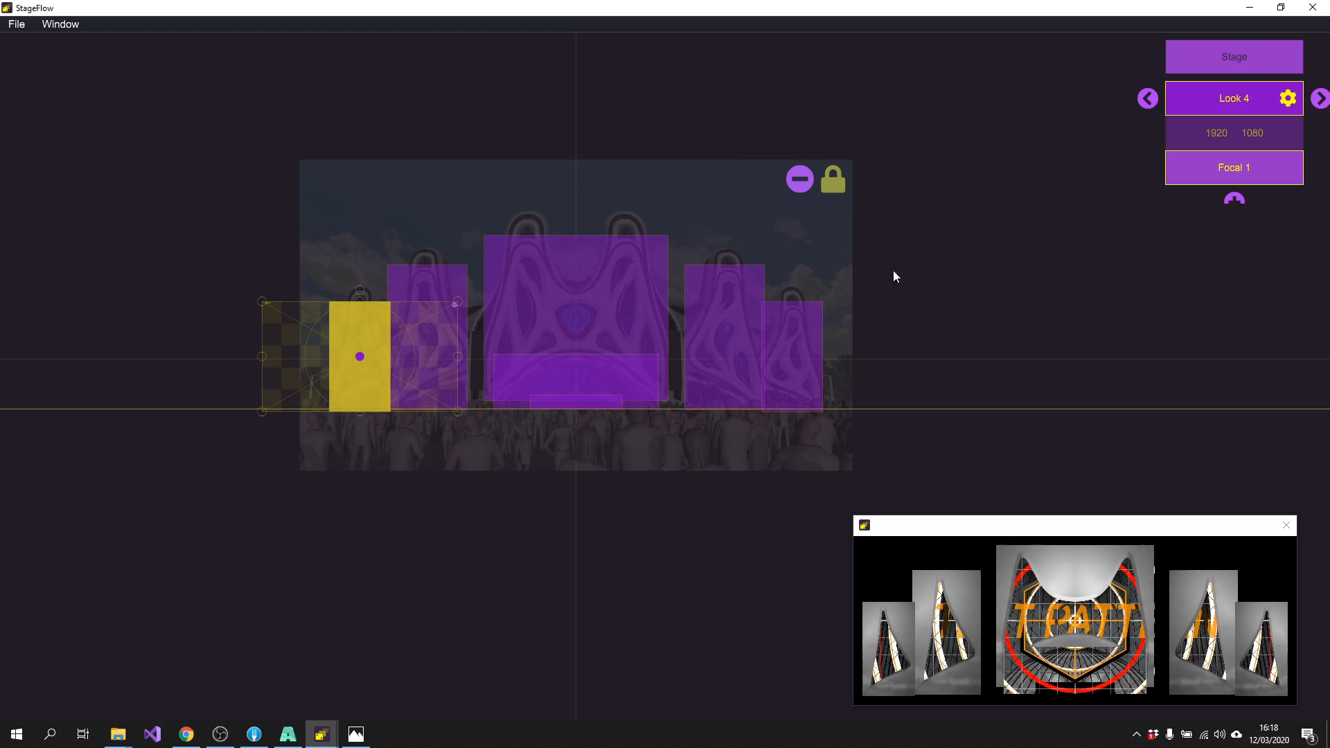
mouse_move(1261, 108)
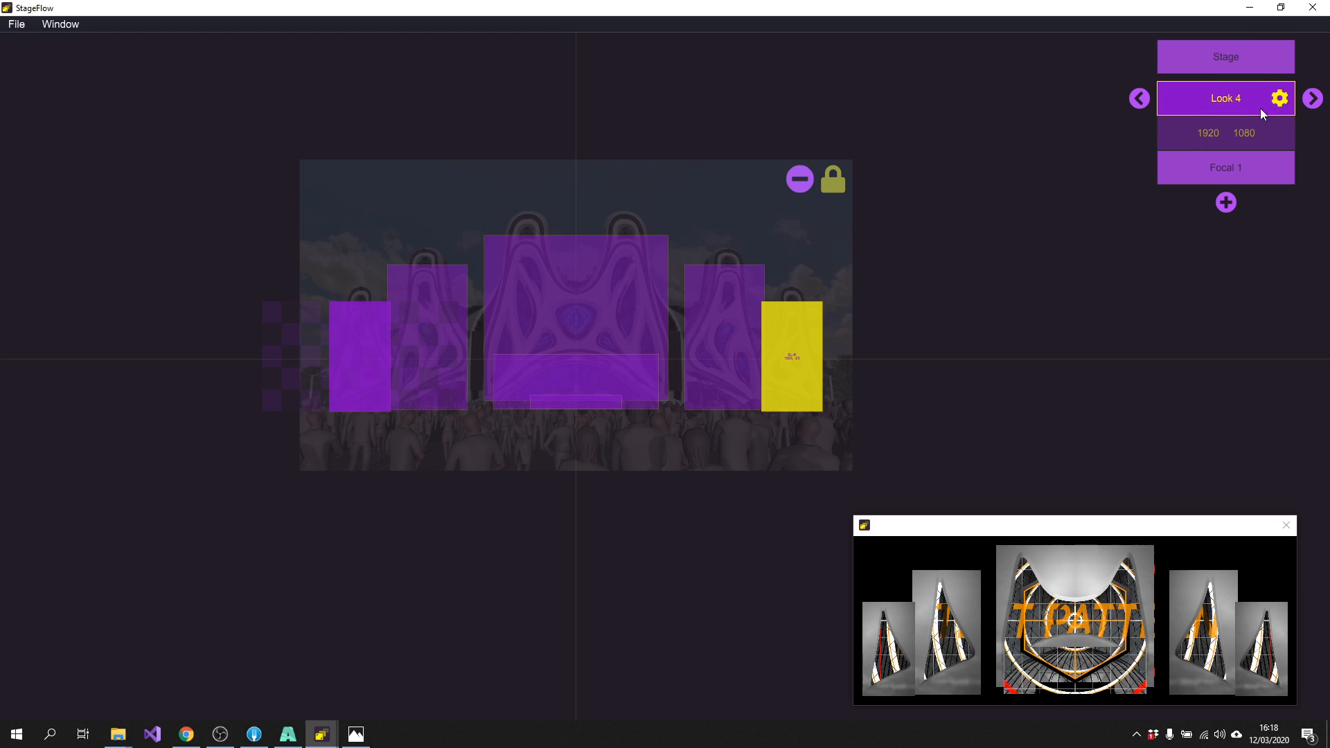
click(1227, 202)
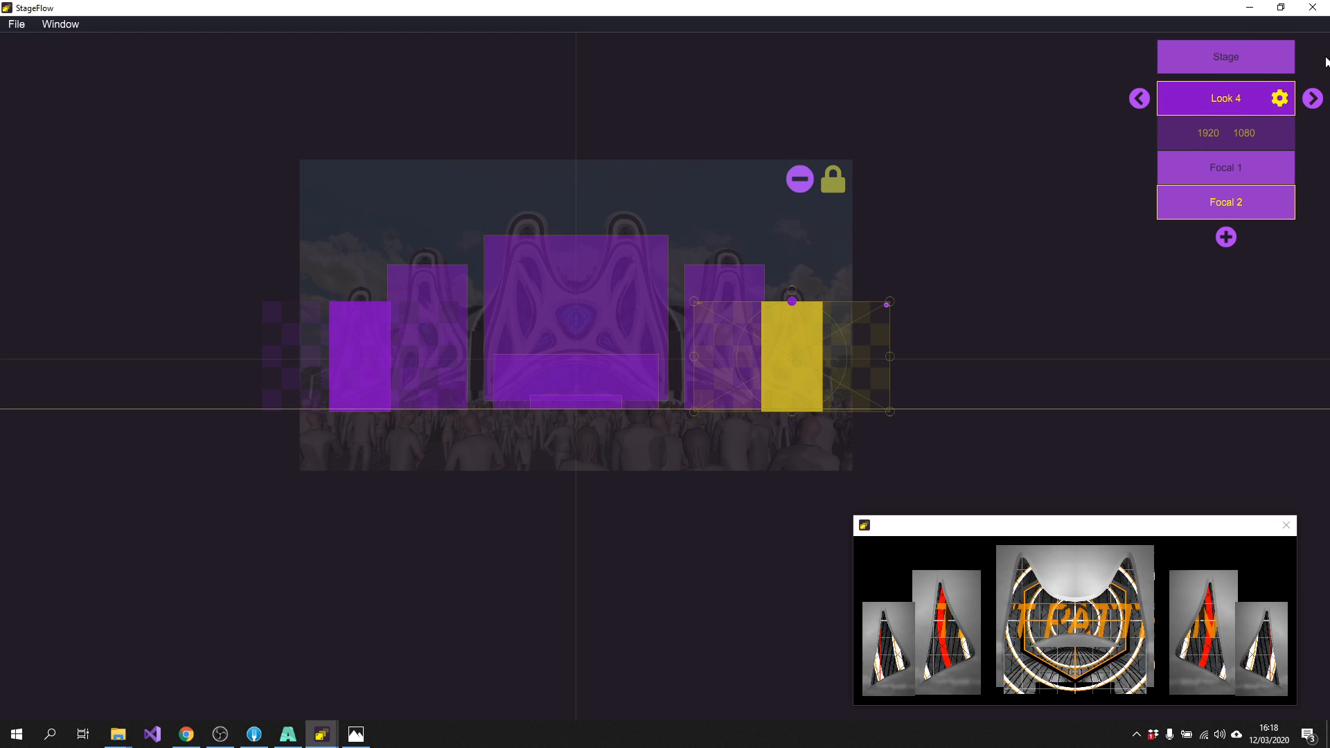
Advance to Look 5 and add one focal covering both the lower centre slice and the BOOTH slice
click(1313, 99)
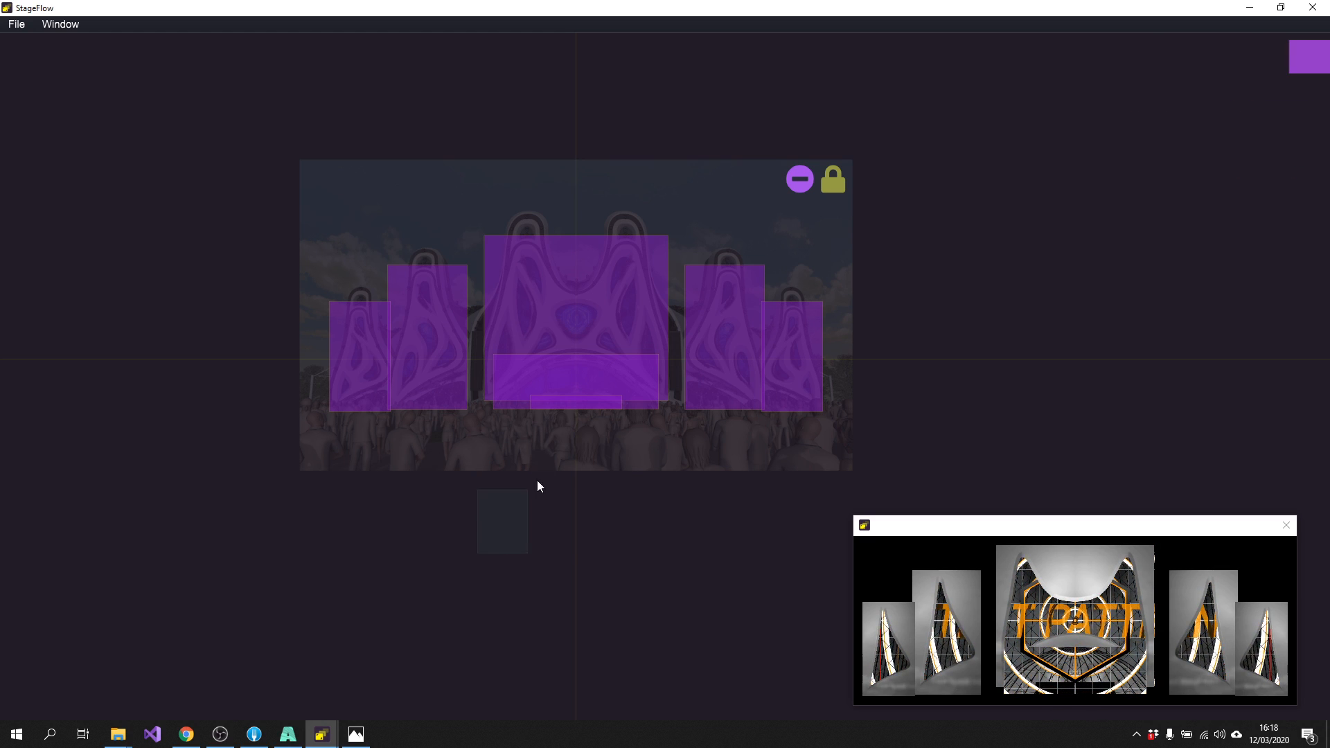
click(611, 406)
mouse_move(1277, 65)
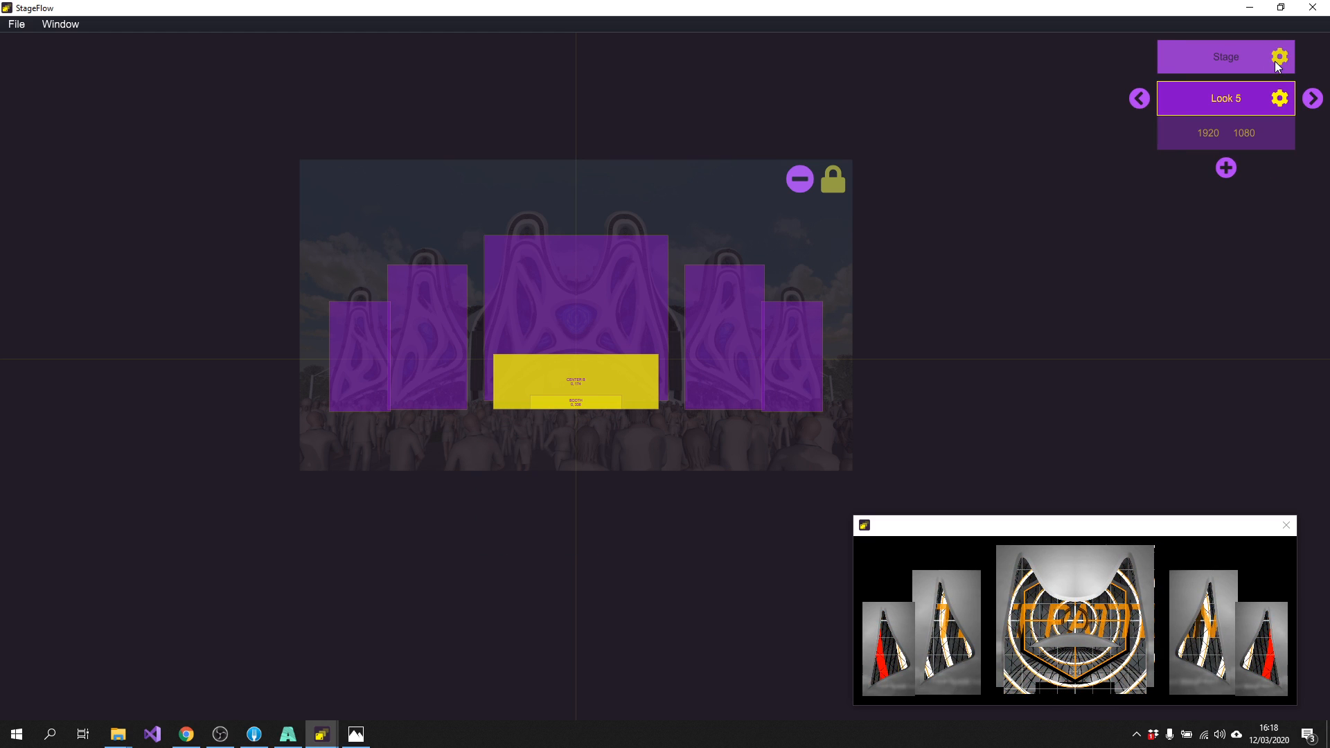
click(1227, 169)
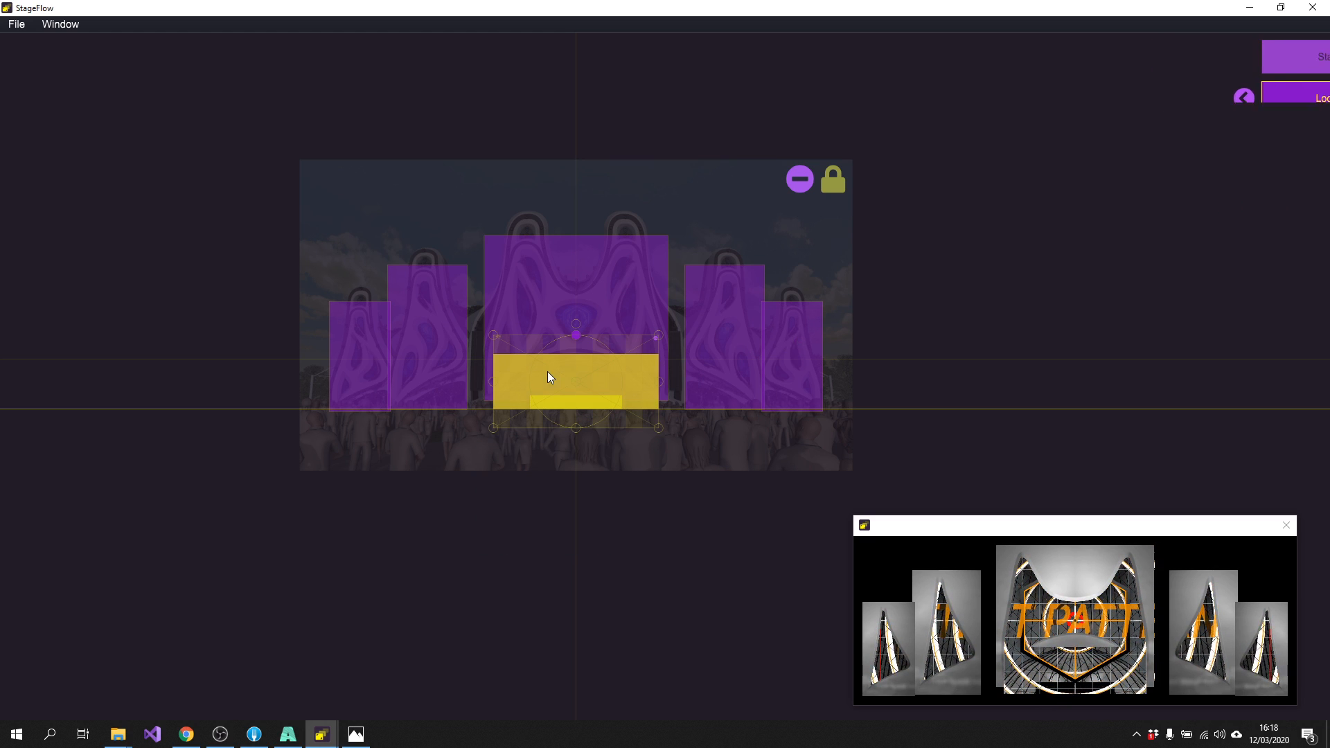
click(560, 528)
Advance to Look 6 and add a focal around the BOOTH slice only
mouse_move(1280, 64)
click(1309, 96)
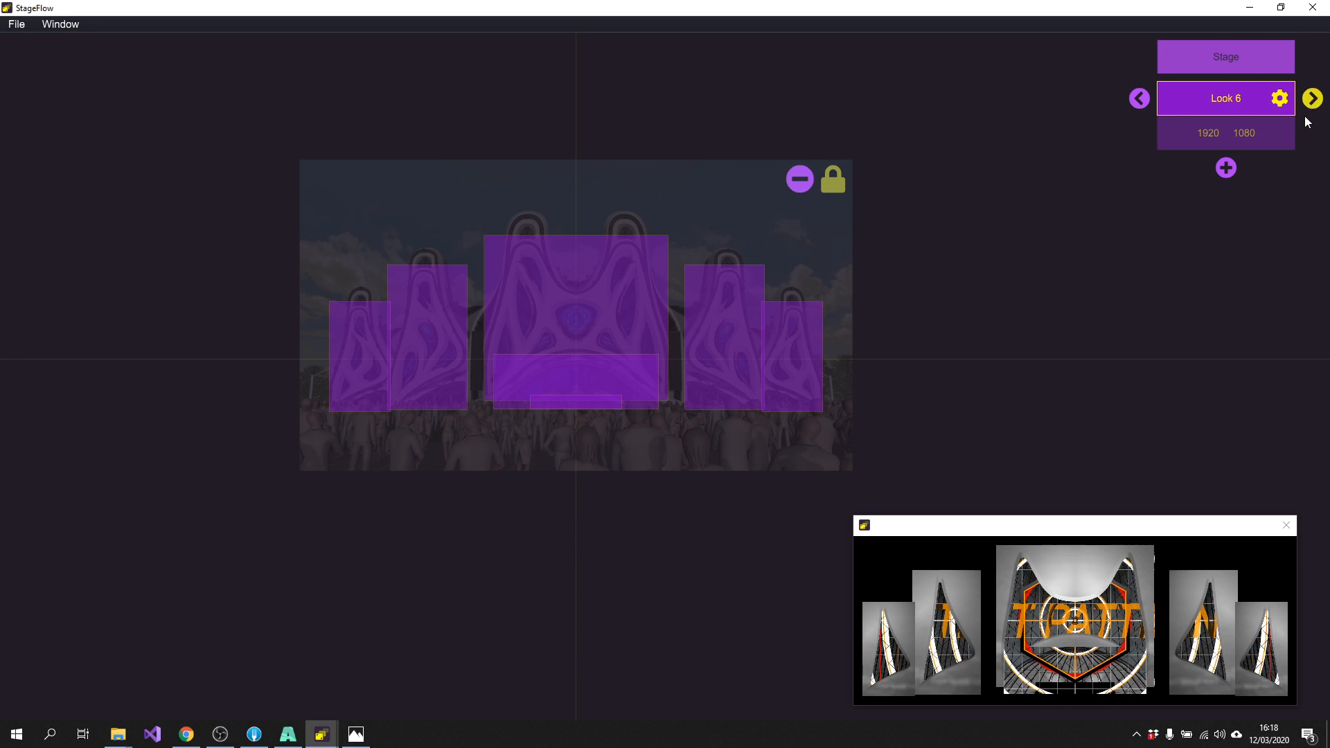
click(592, 405)
click(573, 509)
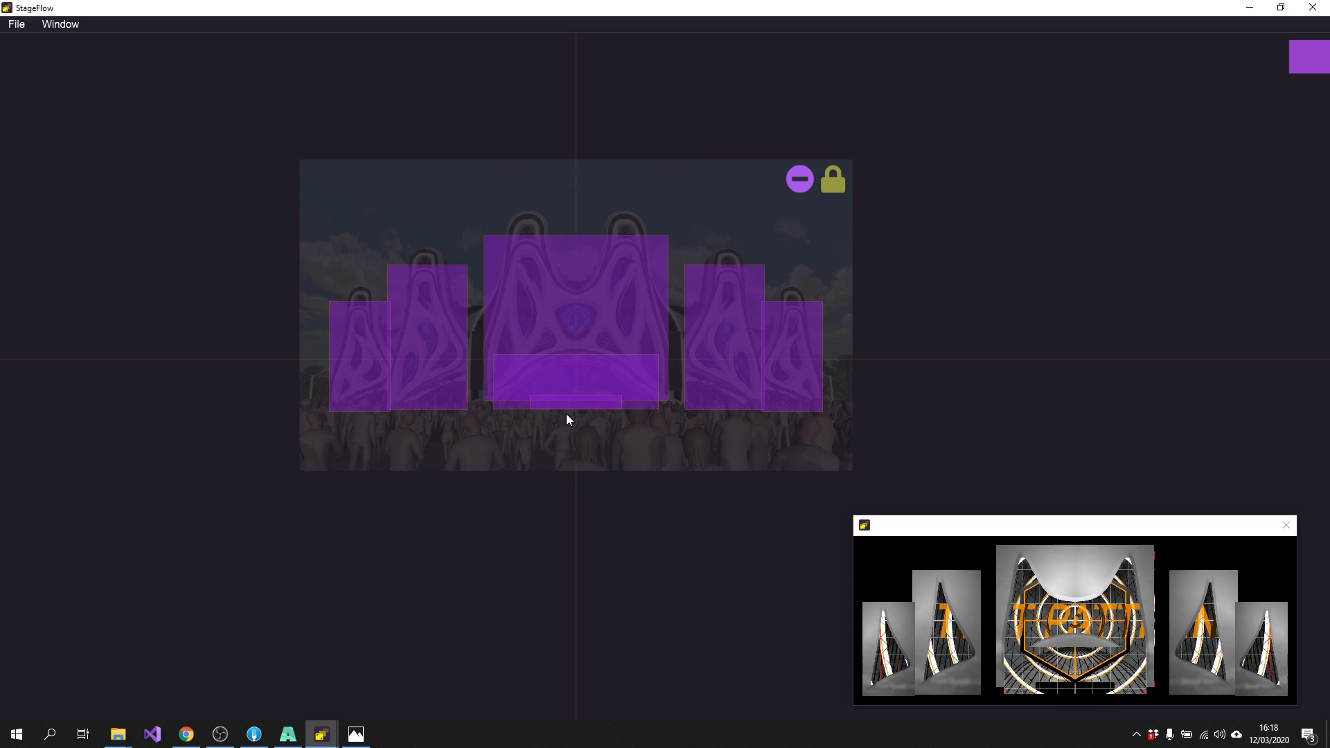
click(568, 404)
mouse_move(1300, 60)
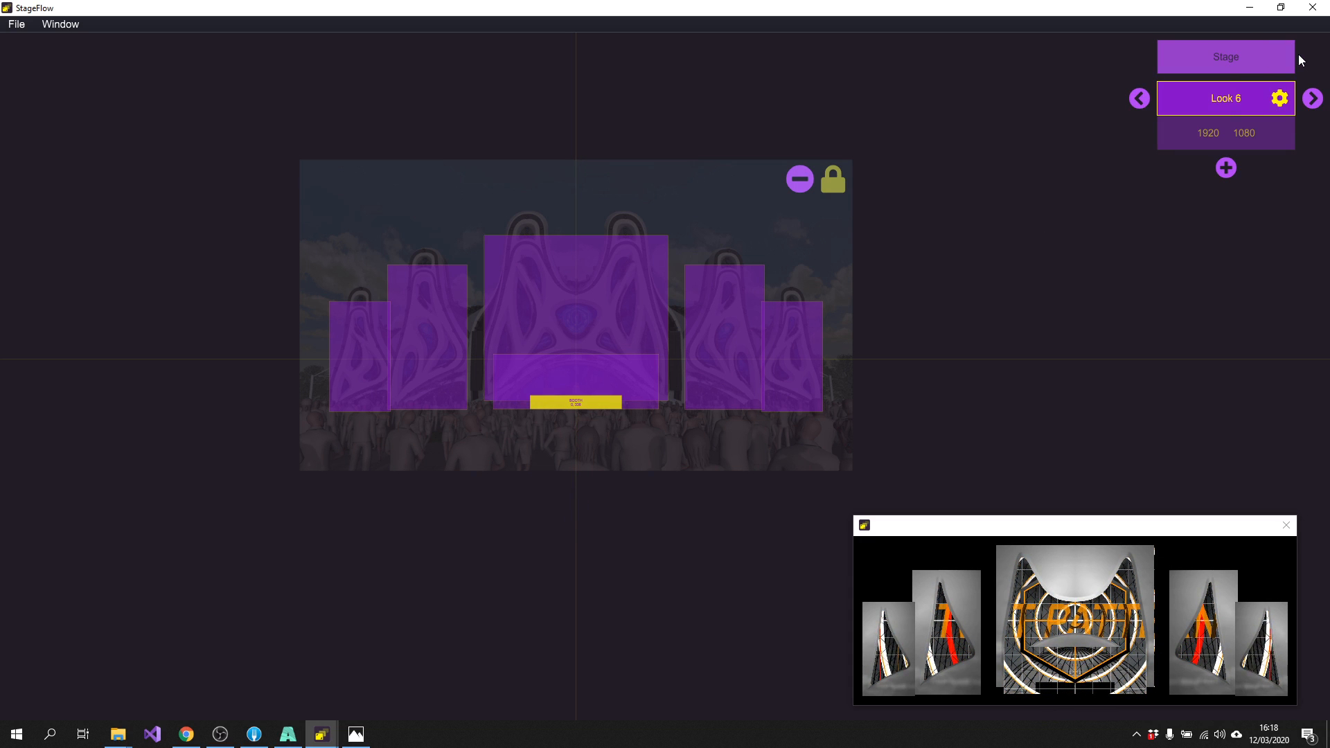
click(1229, 170)
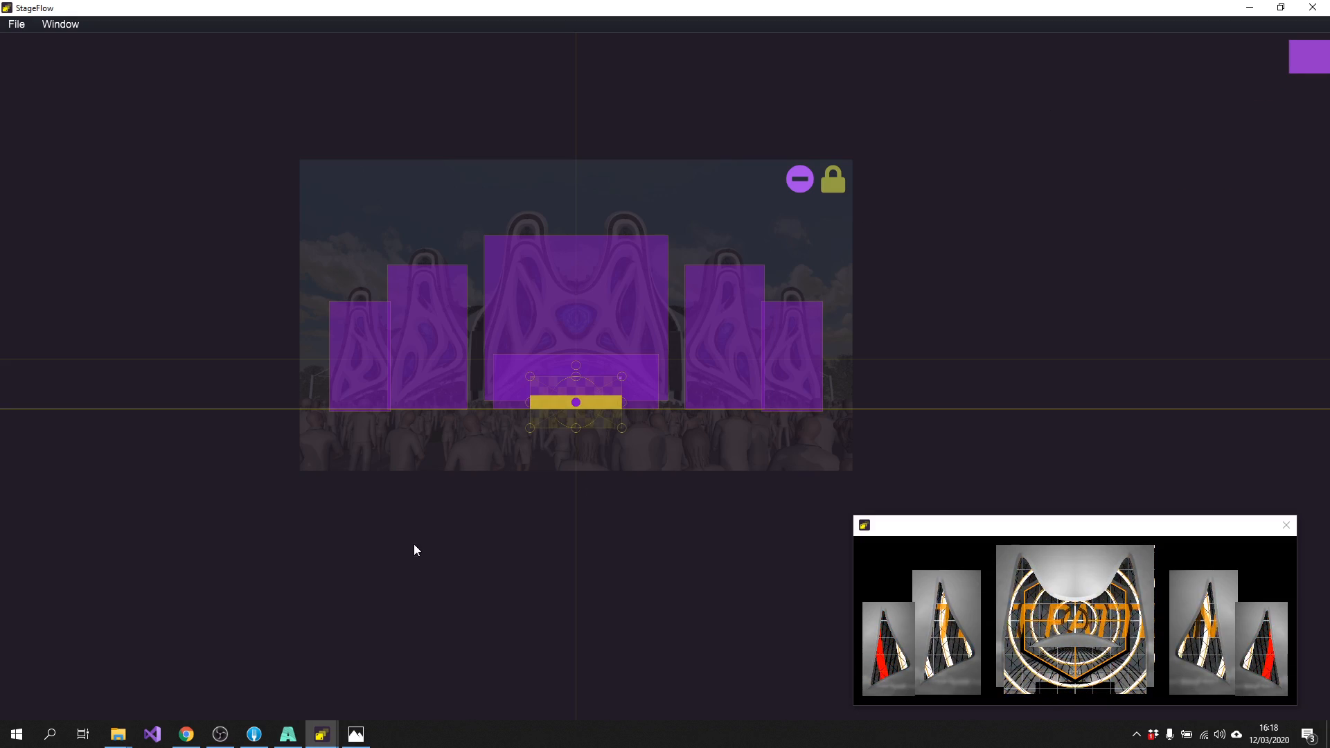
Switch to Resolume Arena, select the Text Block clip on Layer 6 and move the preview window clear of the layer settings
click(278, 737)
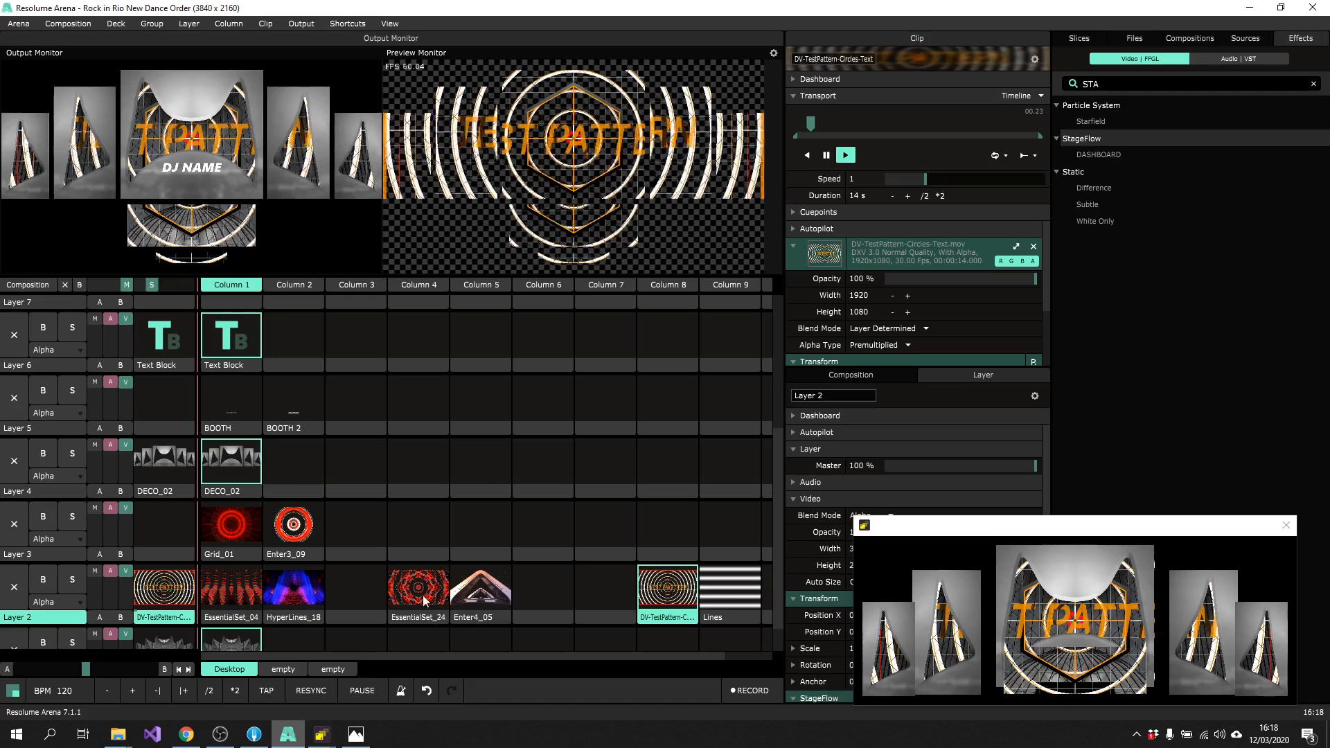
click(244, 357)
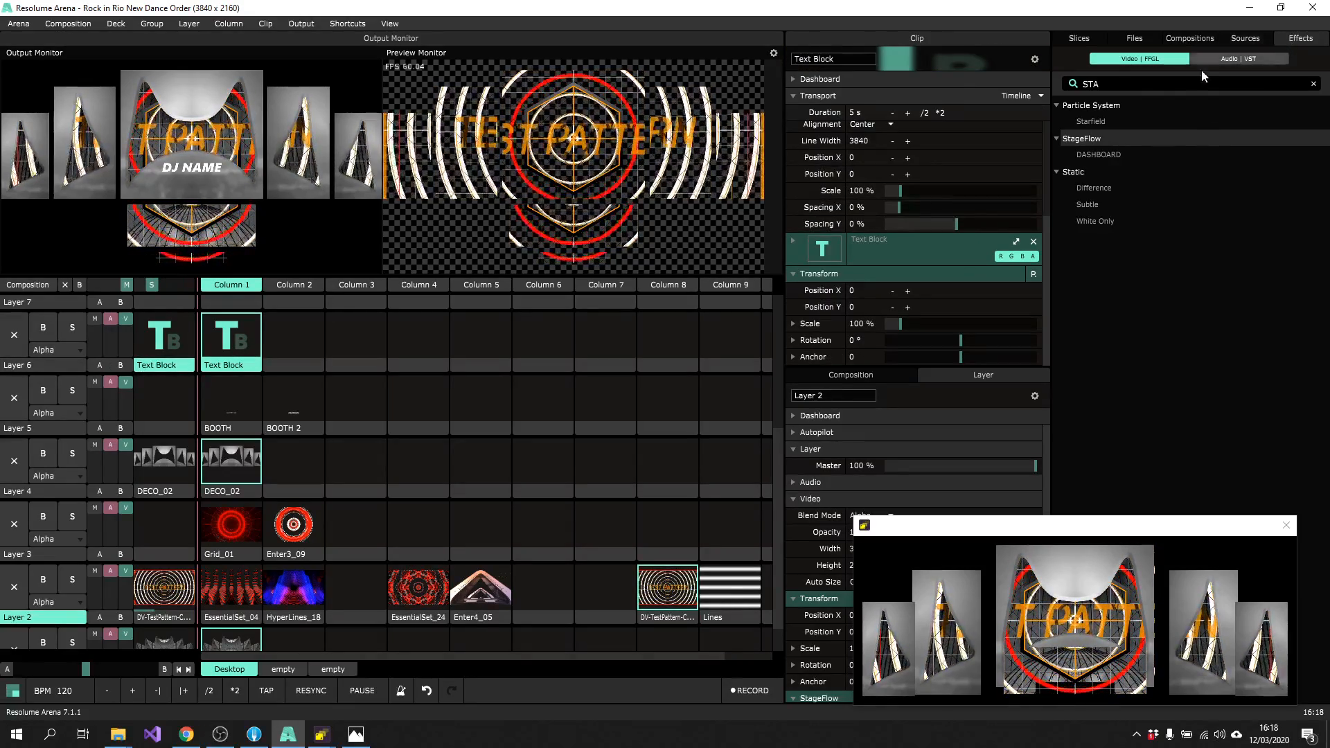
drag(325, 280, 37, 399)
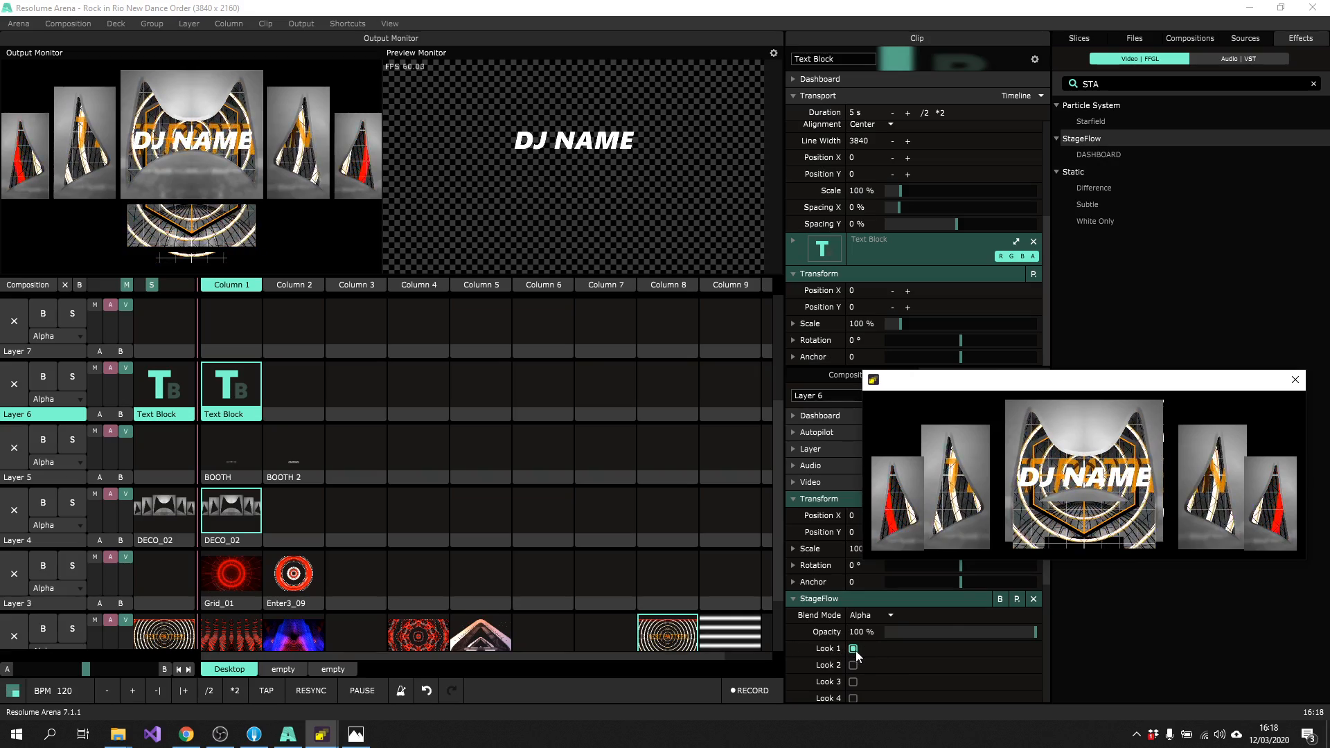
Replace Look 1 with Look 6 in Layer 6's StageFlow effect, and clear the clip playing on Layer 2
click(853, 648)
scroll(871, 650, down, 3)
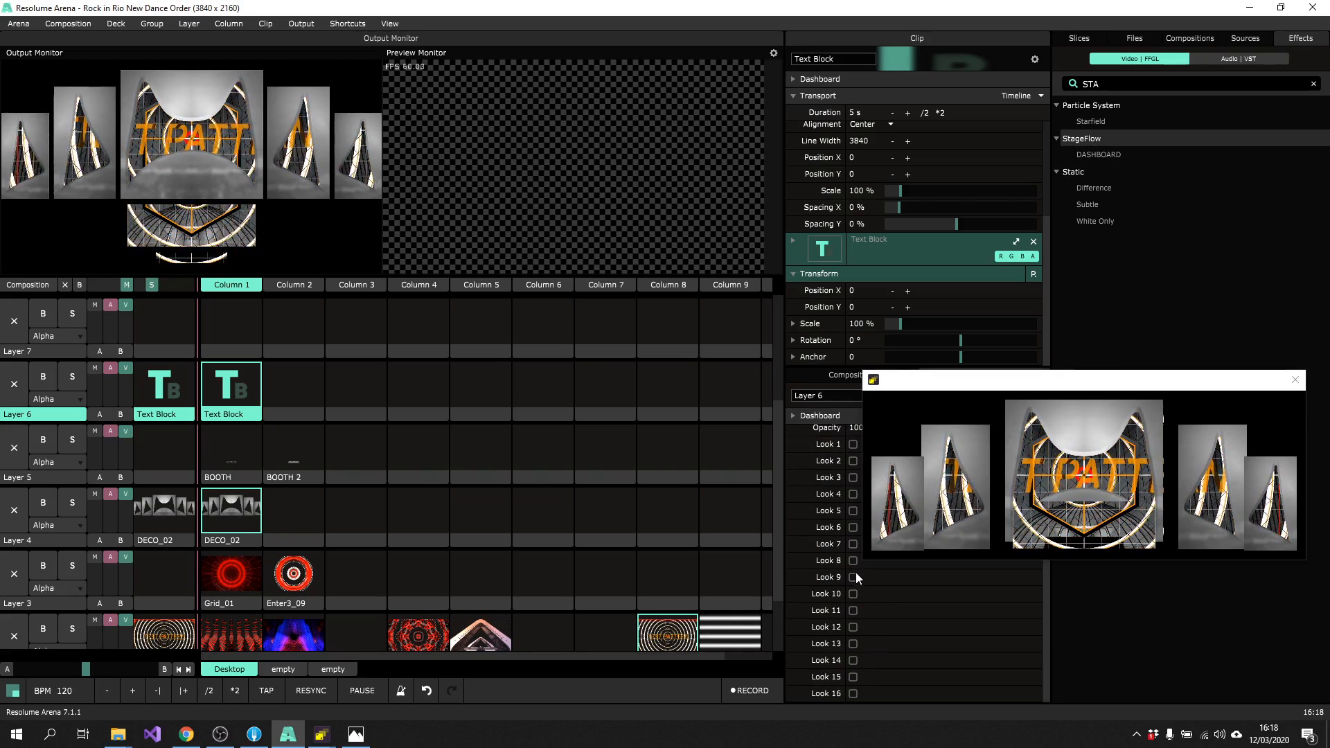
click(853, 527)
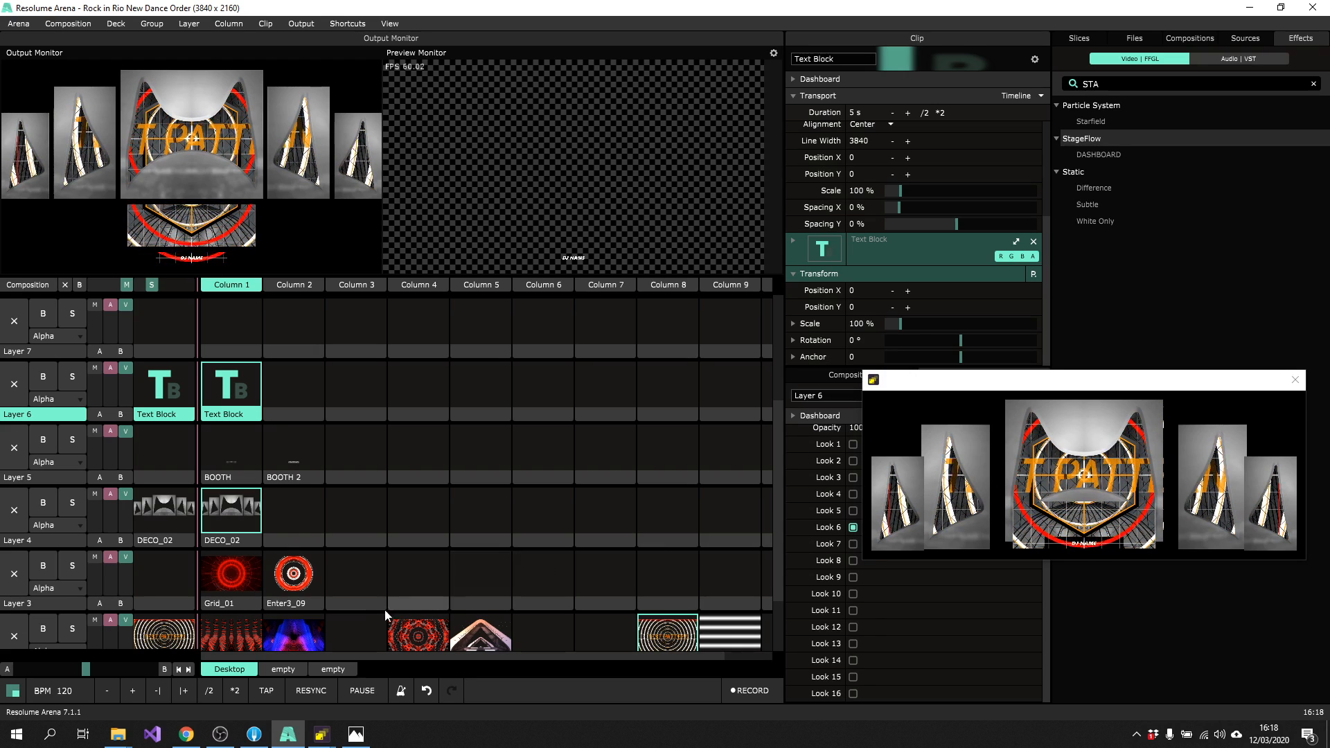
click(14, 636)
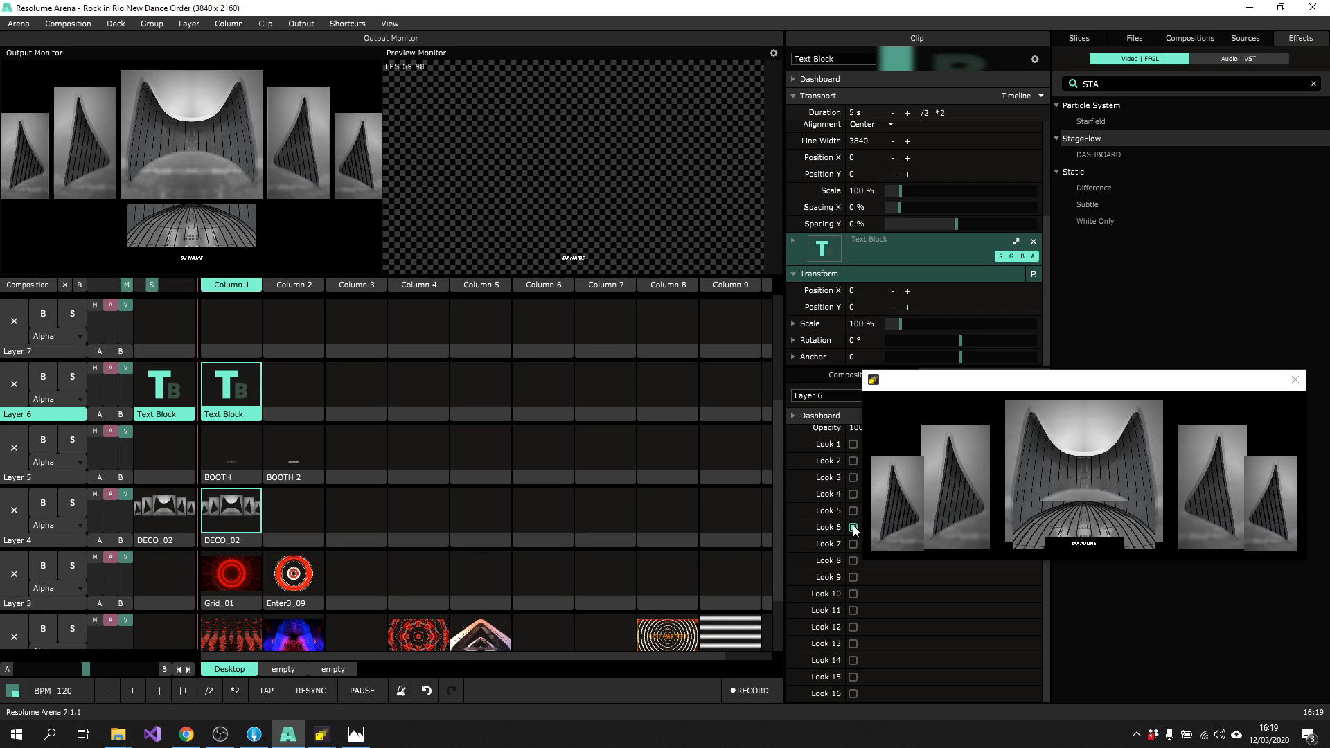
Try the Layer 6 text in Look 2 and Look 5, alone and combined with another look, and end with every look disabled
click(853, 462)
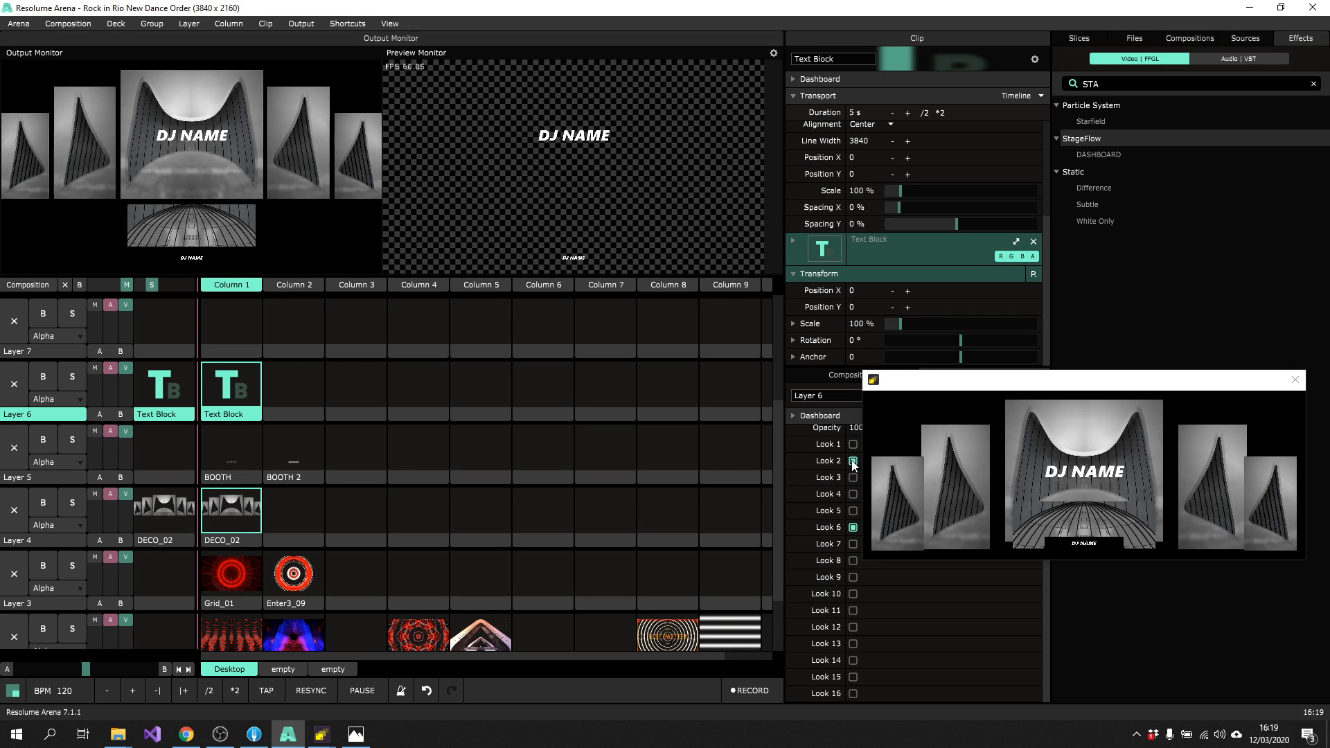
click(853, 462)
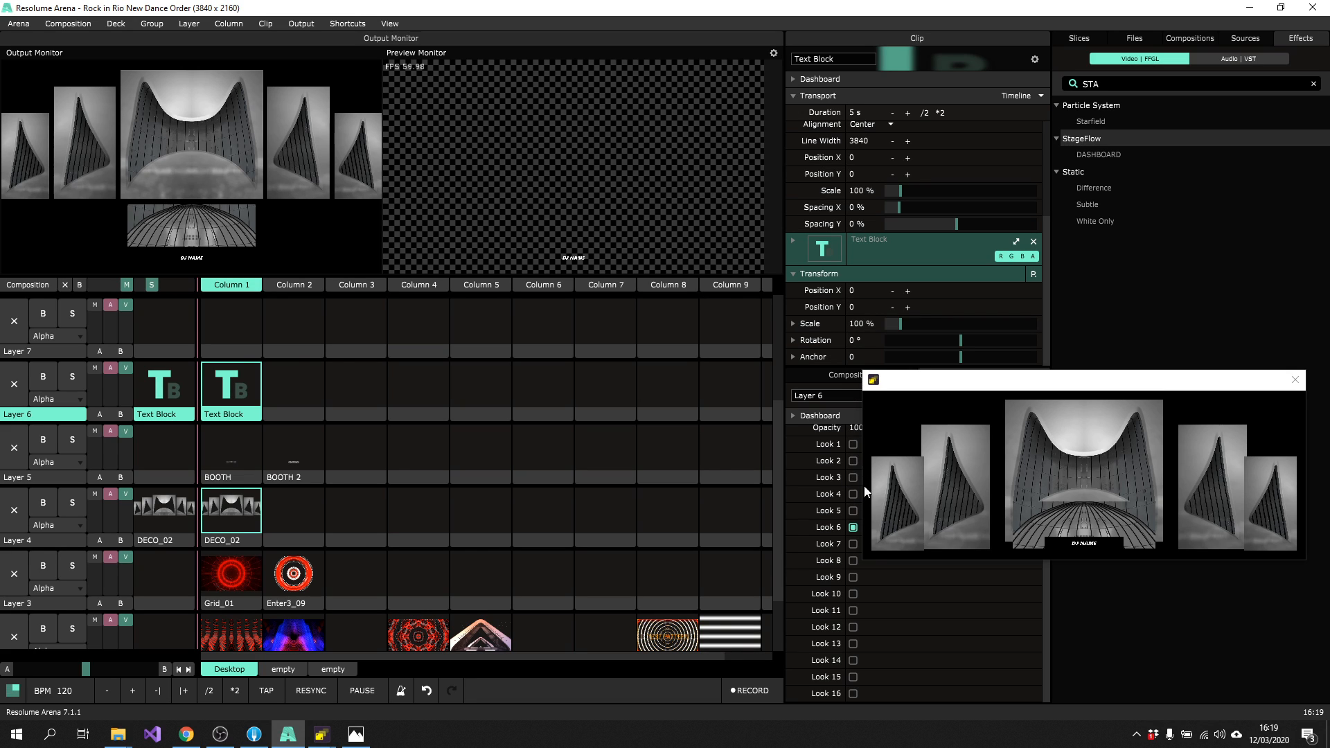
click(854, 528)
click(853, 511)
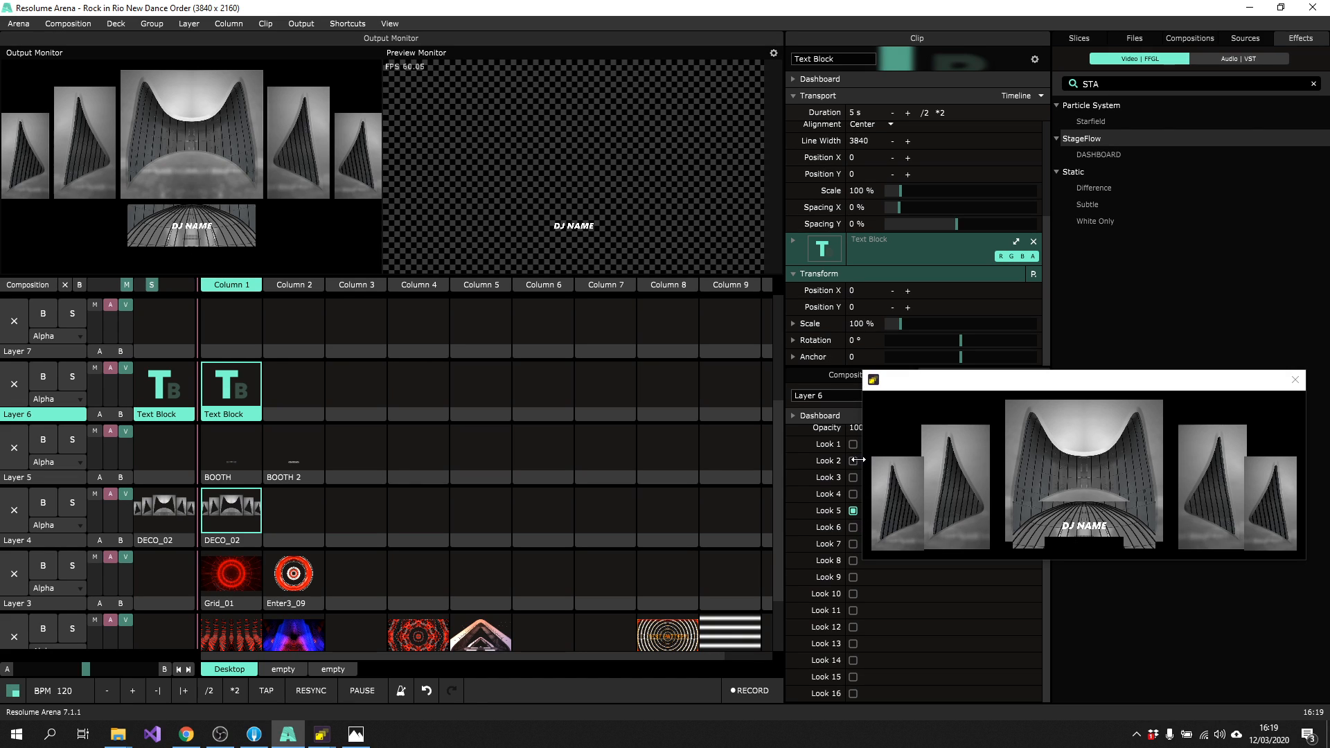
click(854, 461)
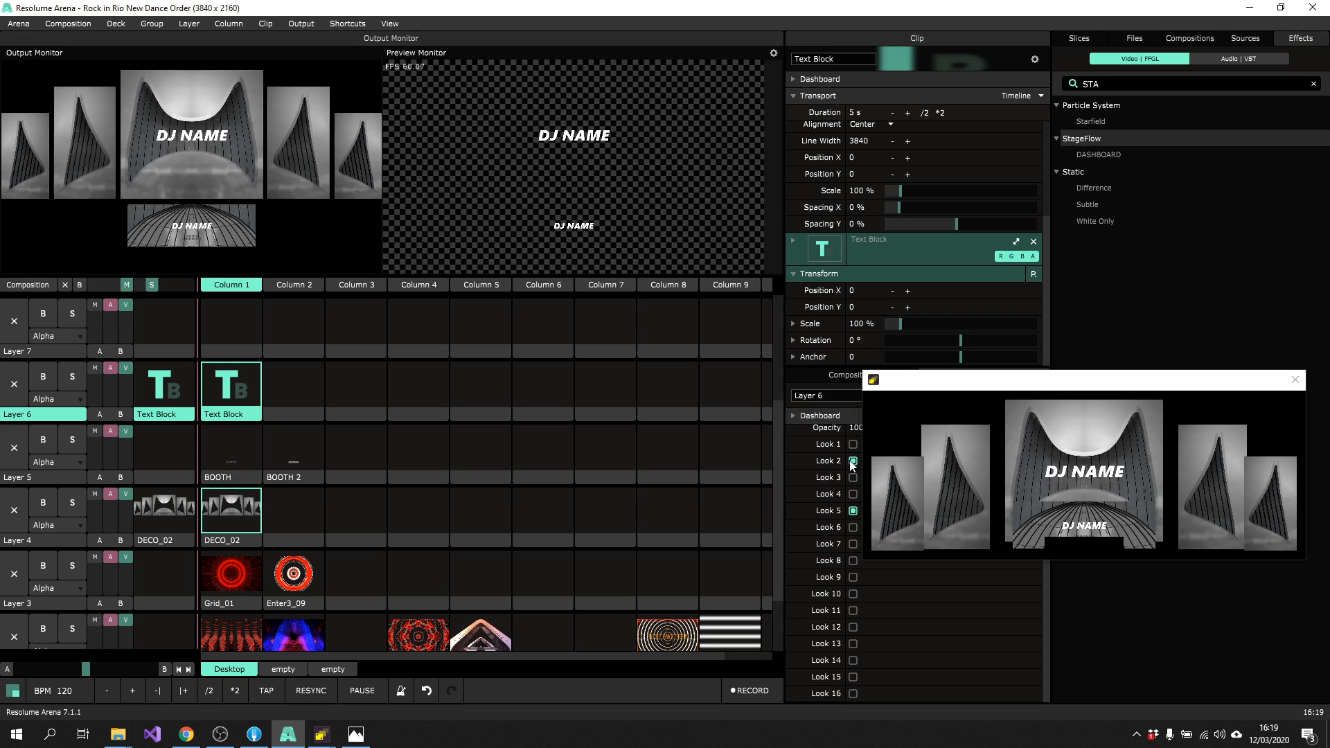
click(853, 462)
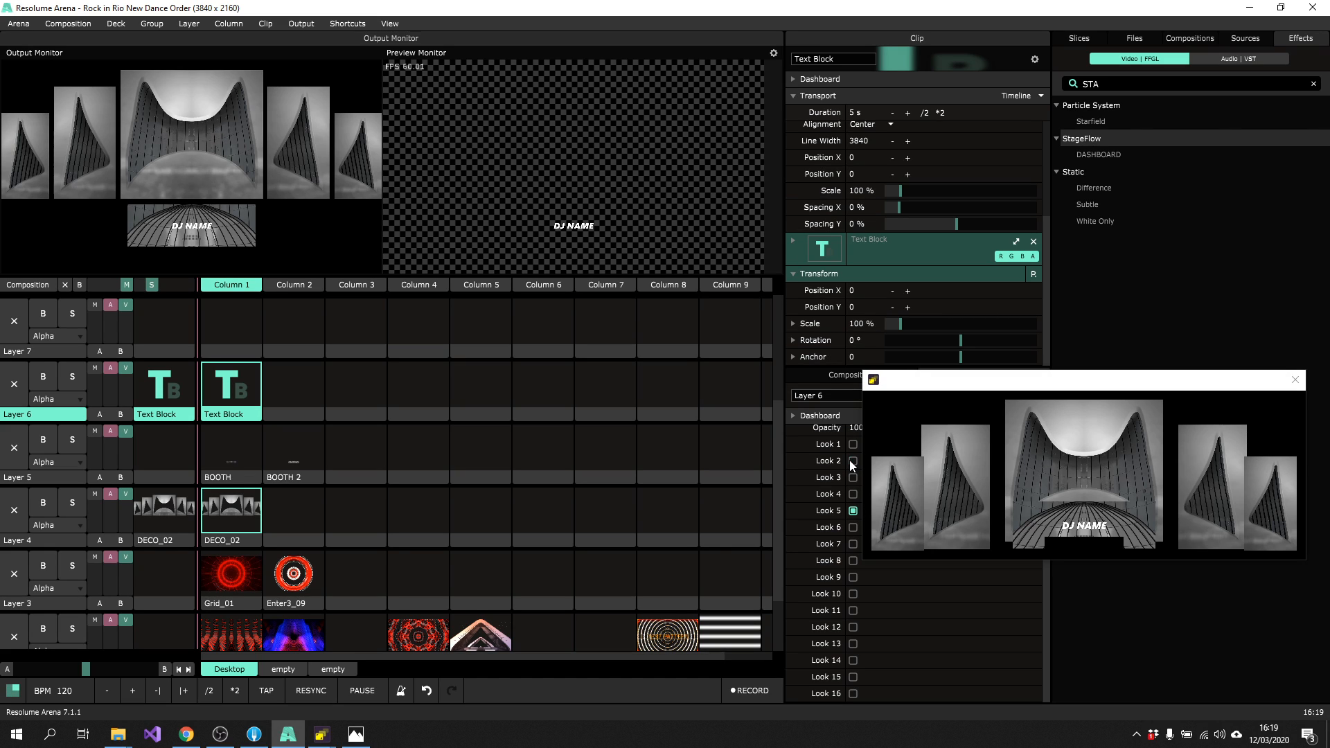
click(853, 511)
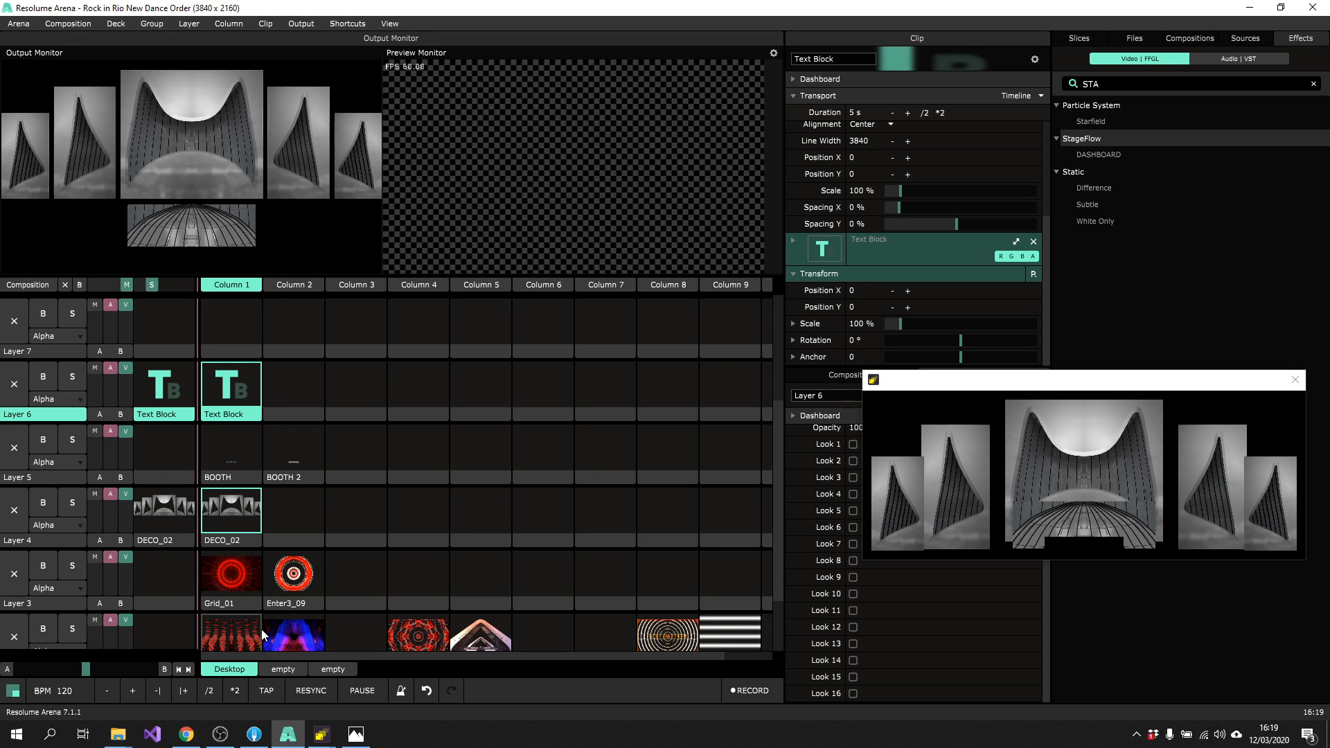
Launch EssentialSet_04 on Layer 2 and bring up that layer's StageFlow look settings beside the preview window
click(234, 638)
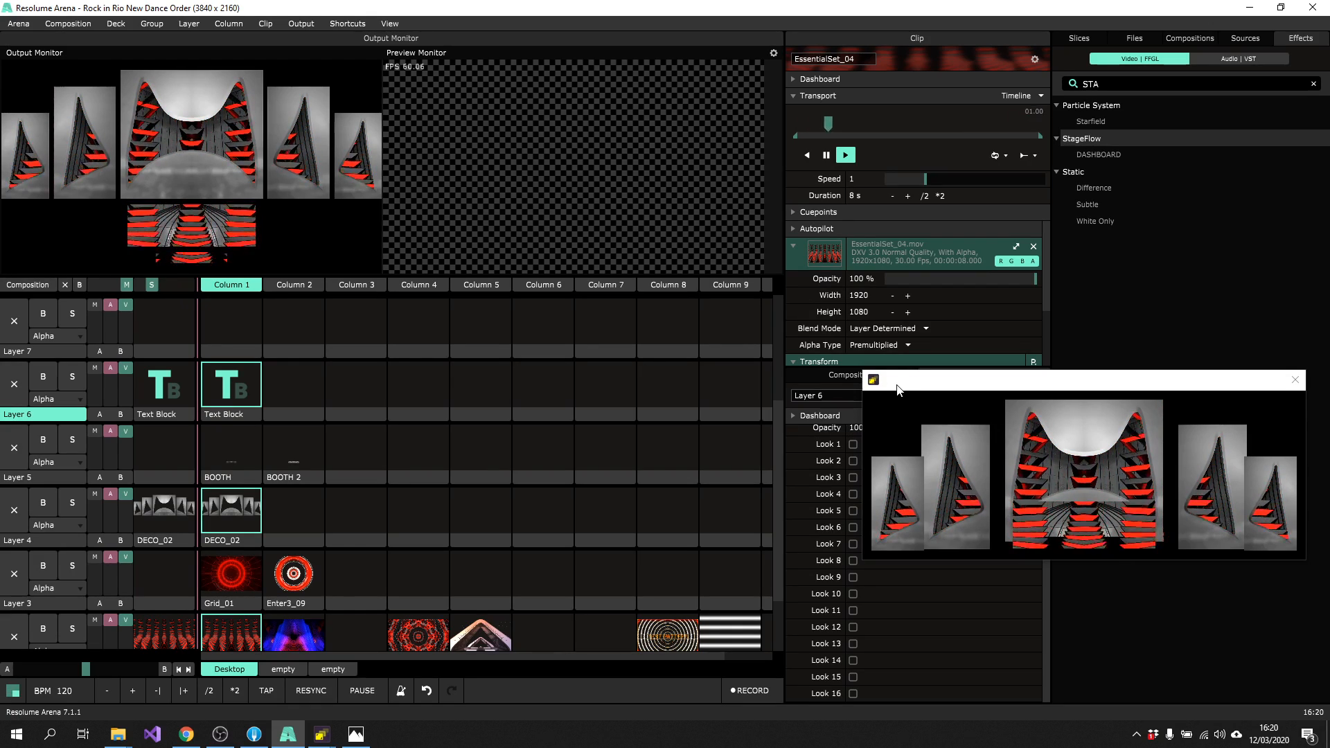
scroll(50, 601, down, 1)
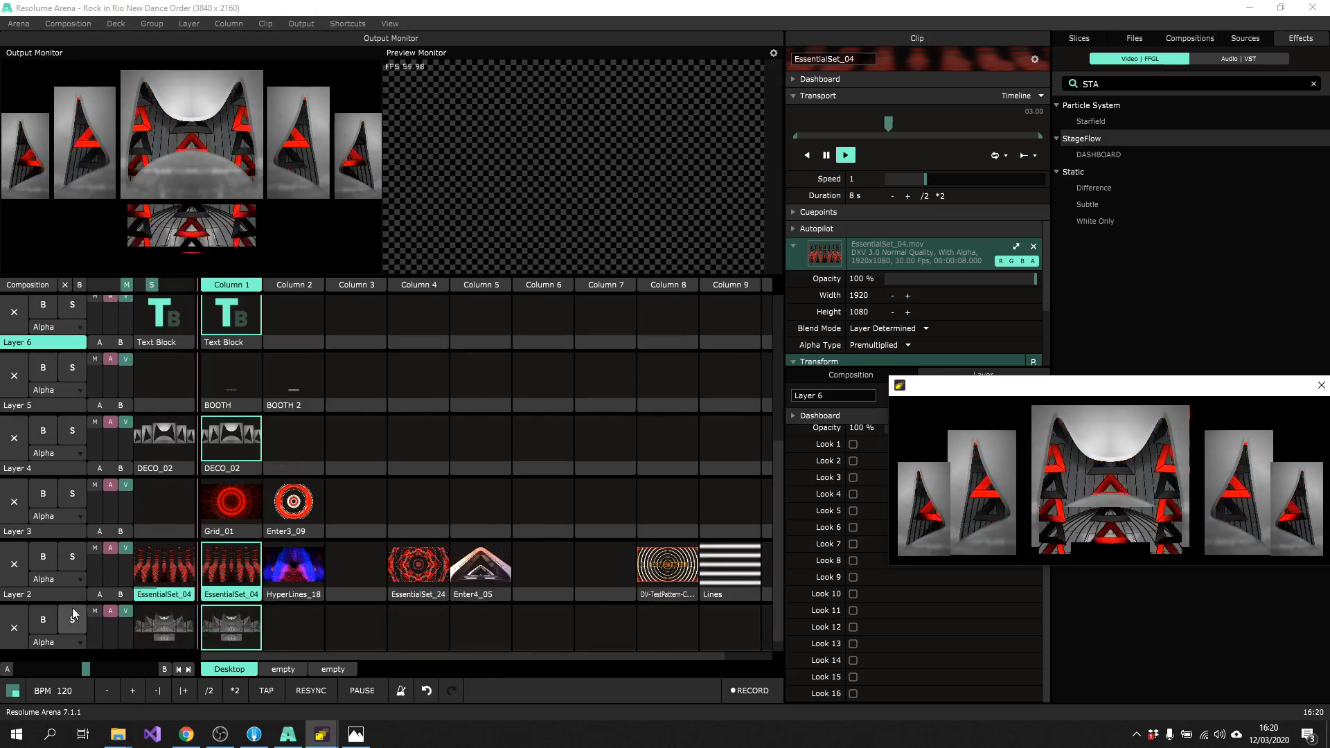
click(194, 587)
scroll(866, 590, down, 3)
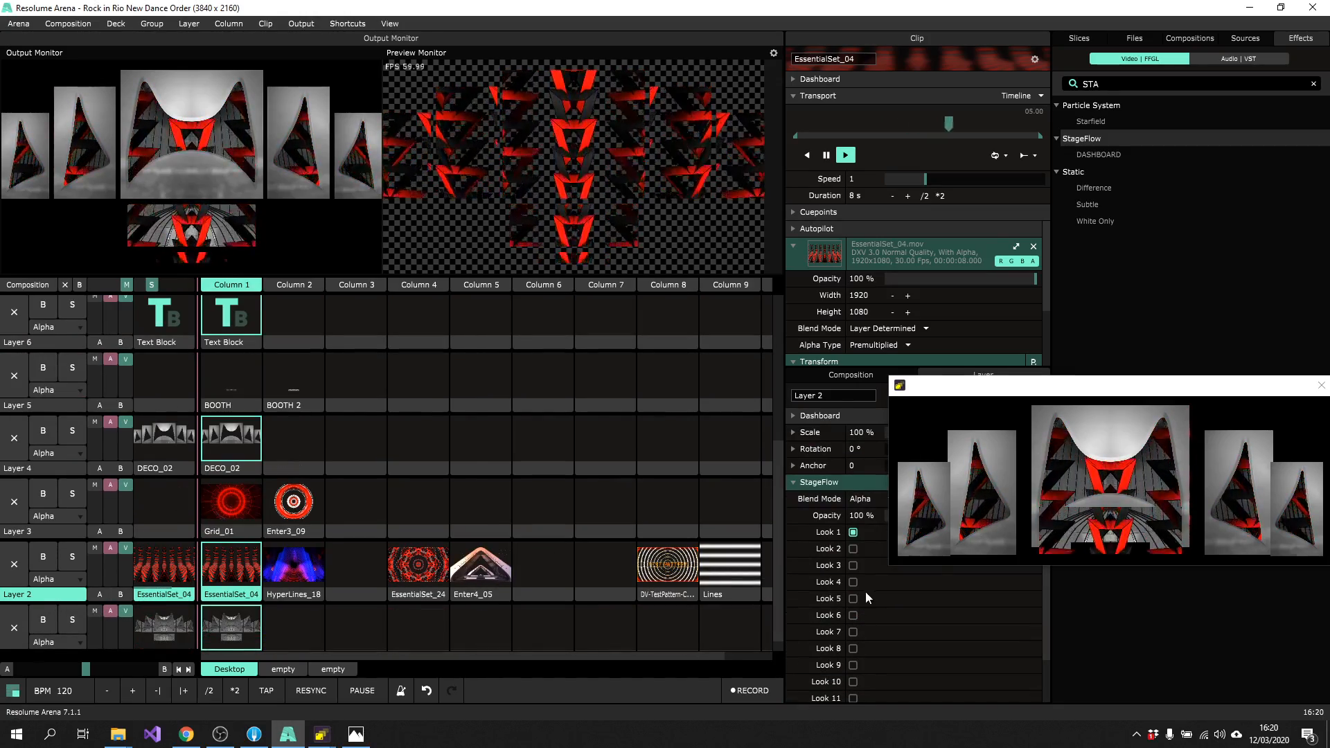
Enable Looks 2 to 6 in Layer 2's StageFlow effect, with Look 1 disabled, to show the clip in each focal separately
click(853, 548)
click(853, 566)
click(853, 582)
click(853, 599)
click(854, 615)
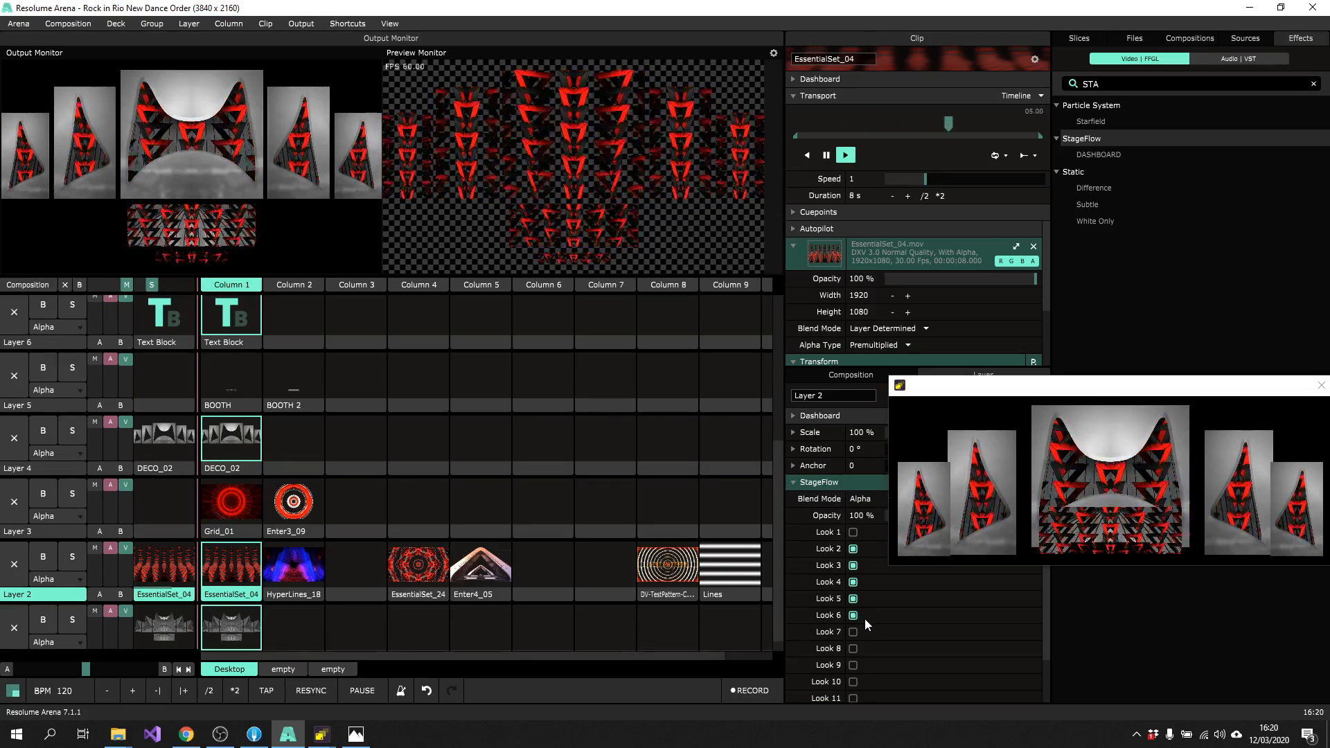
Disable Looks 2 to 6 in Layer 2's StageFlow effect and re-enable Look 1
click(857, 616)
click(855, 599)
click(855, 582)
click(854, 565)
click(855, 549)
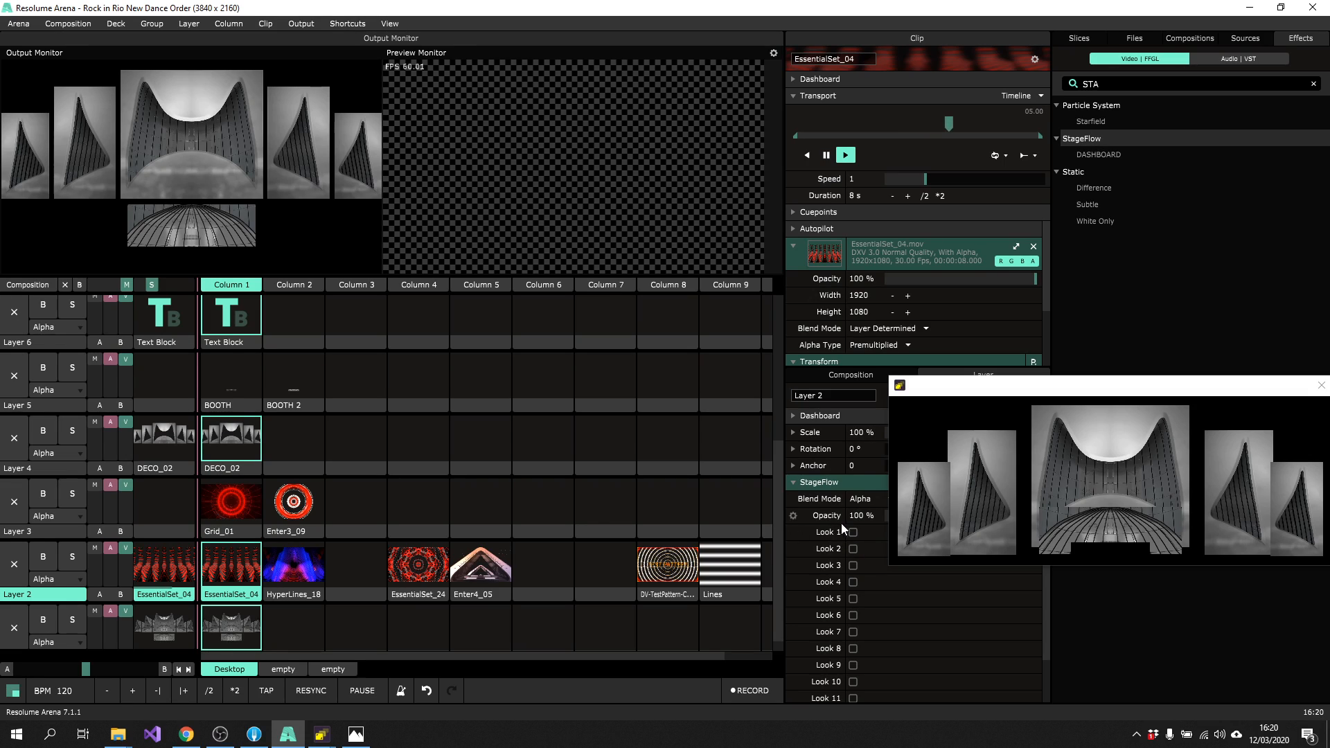
click(855, 533)
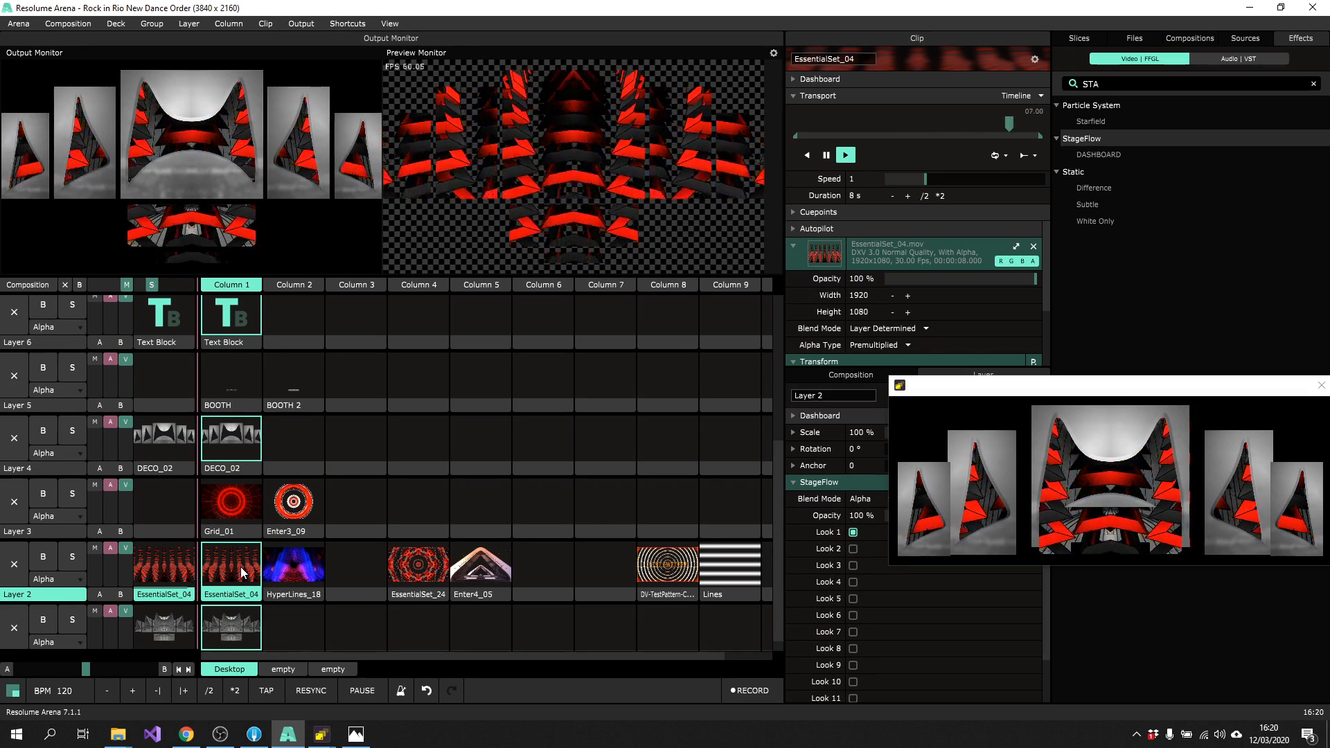
Launch HyperLines_18 on Layer 2, and switch to StageFlow with Look 7 as the active look
click(282, 573)
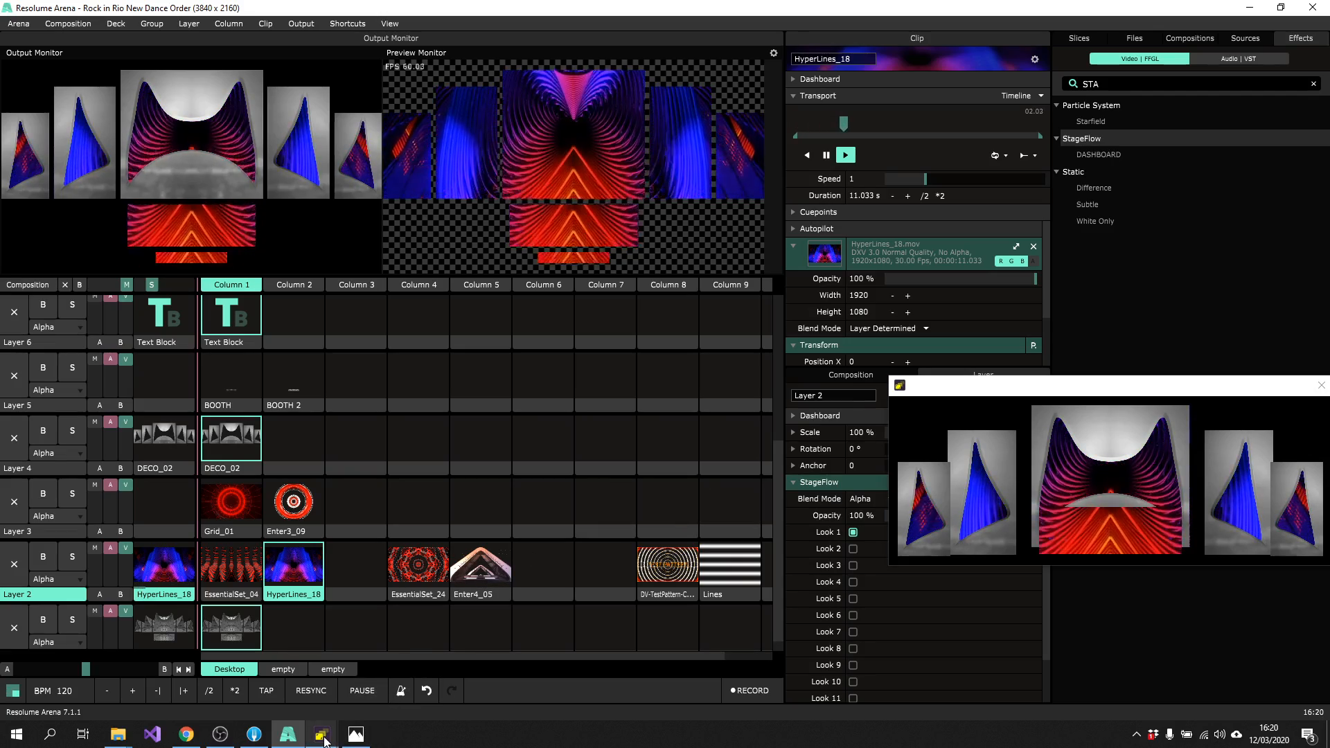
mouse_move(339, 728)
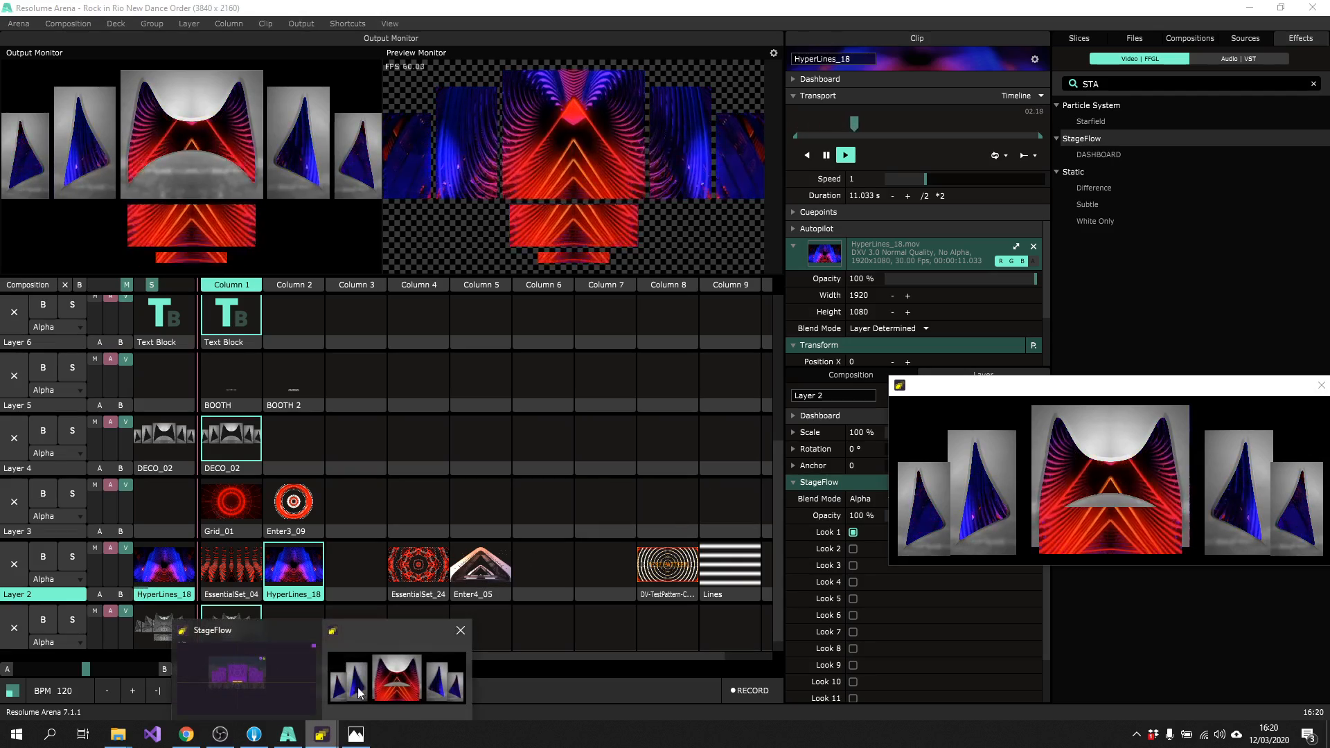
click(281, 686)
click(217, 261)
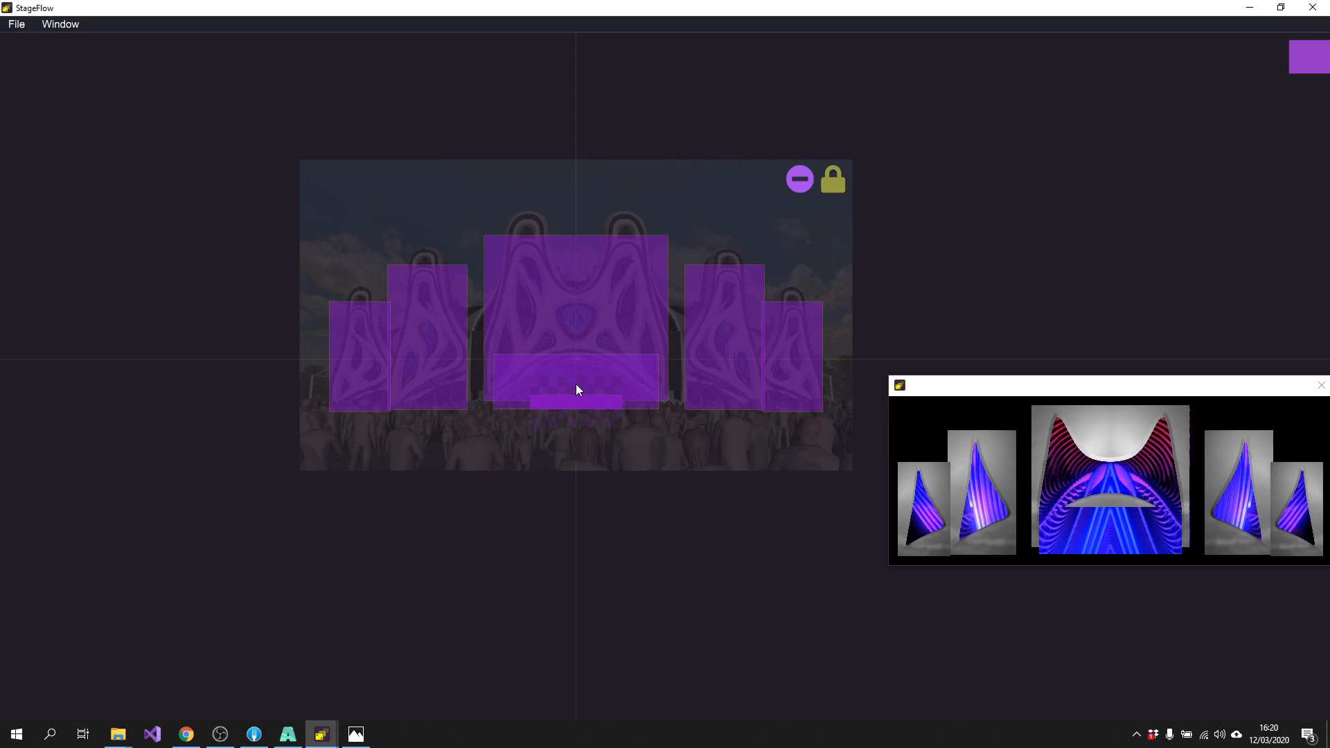
scroll(578, 386, up, 5)
scroll(581, 423, down, 3)
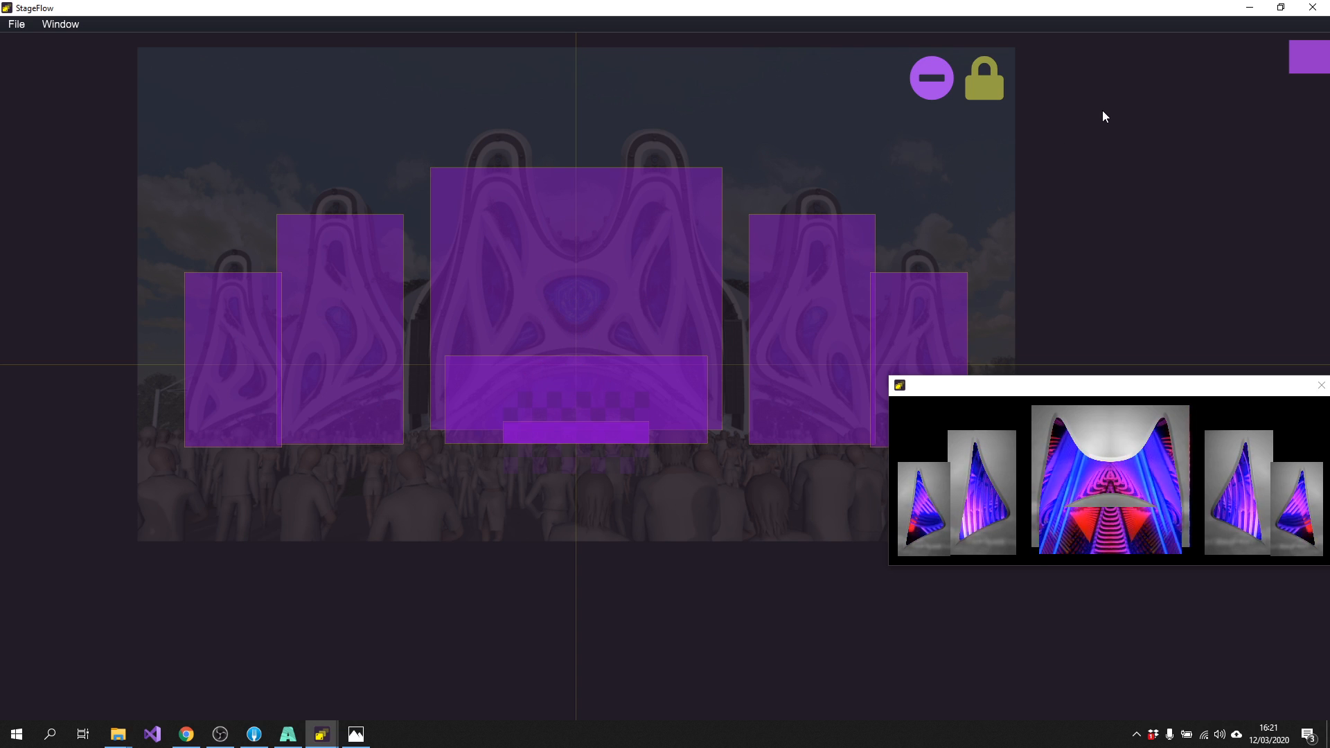
click(1298, 70)
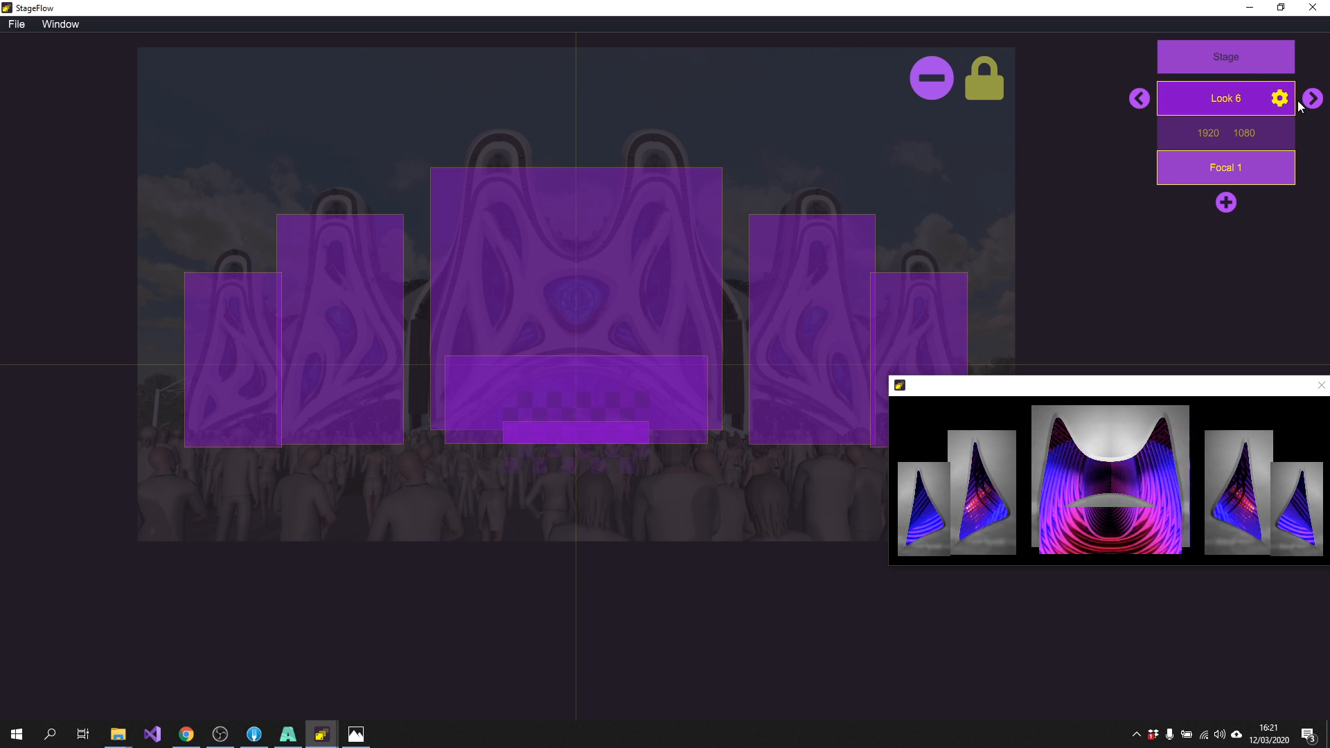
click(1316, 103)
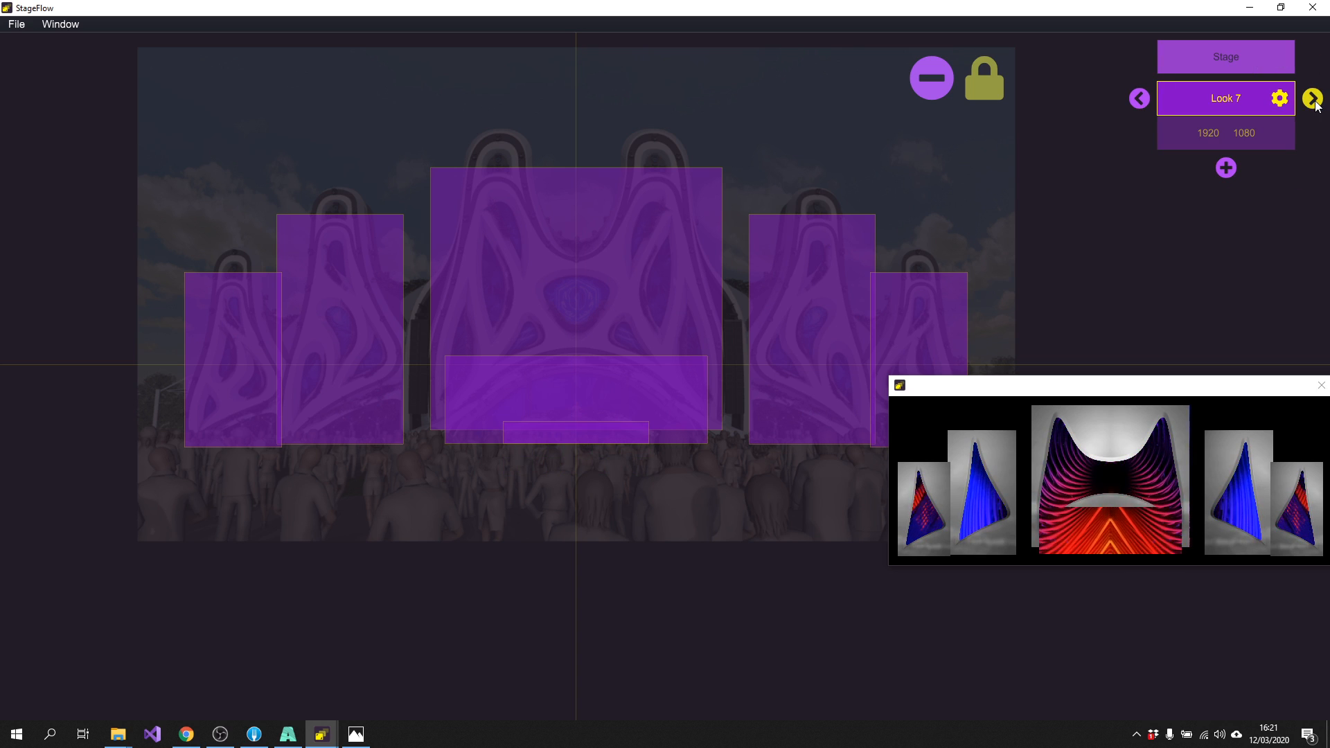
Add a focal around all the stage slices in Look 7, lowered and scaled to 206% to meet the upper edge of the centre slice
drag(60, 141, 949, 423)
mouse_move(1328, 64)
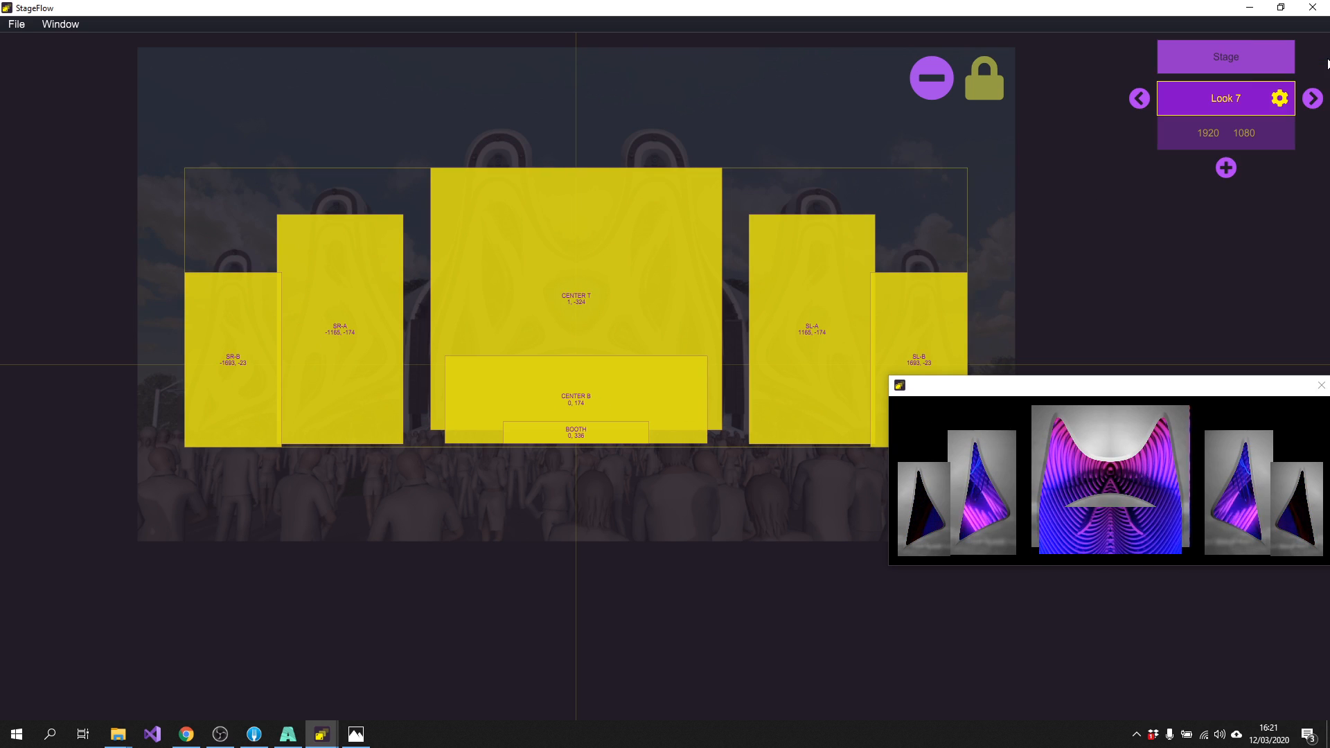
click(1237, 168)
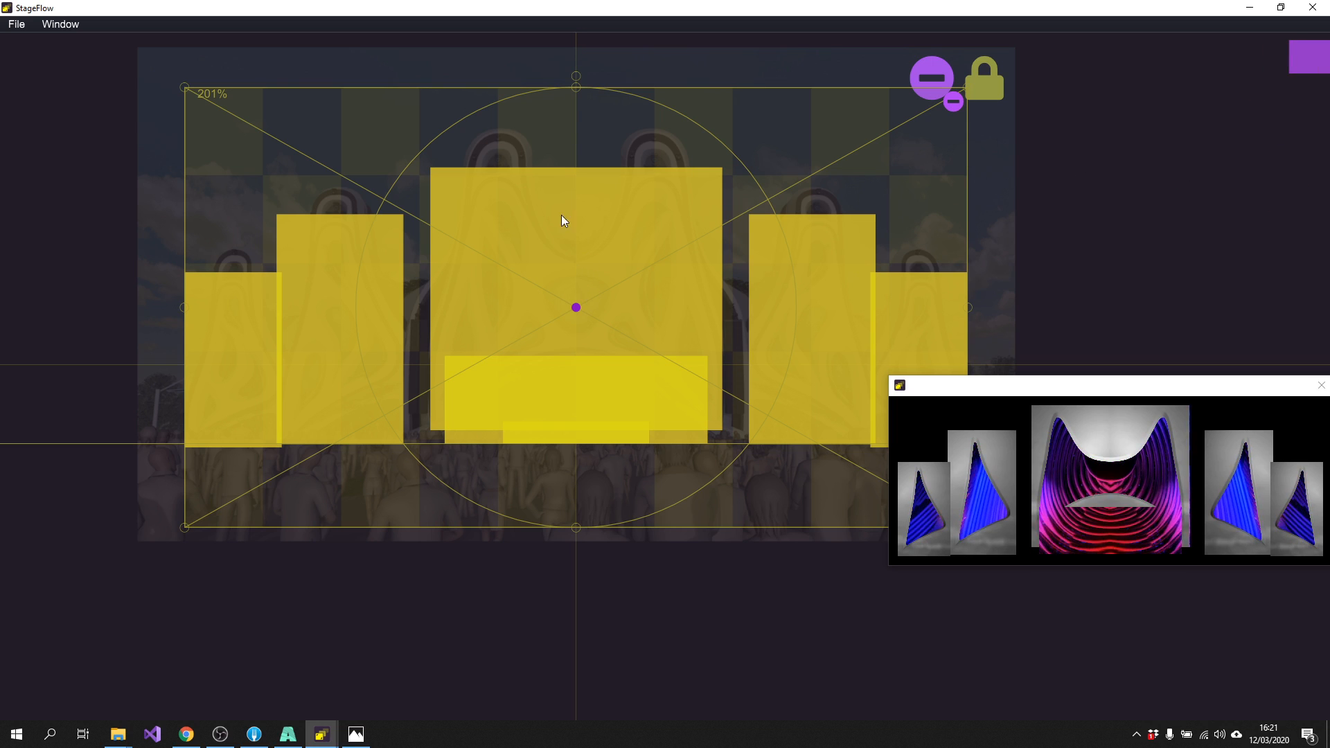
drag(573, 269, 568, 359)
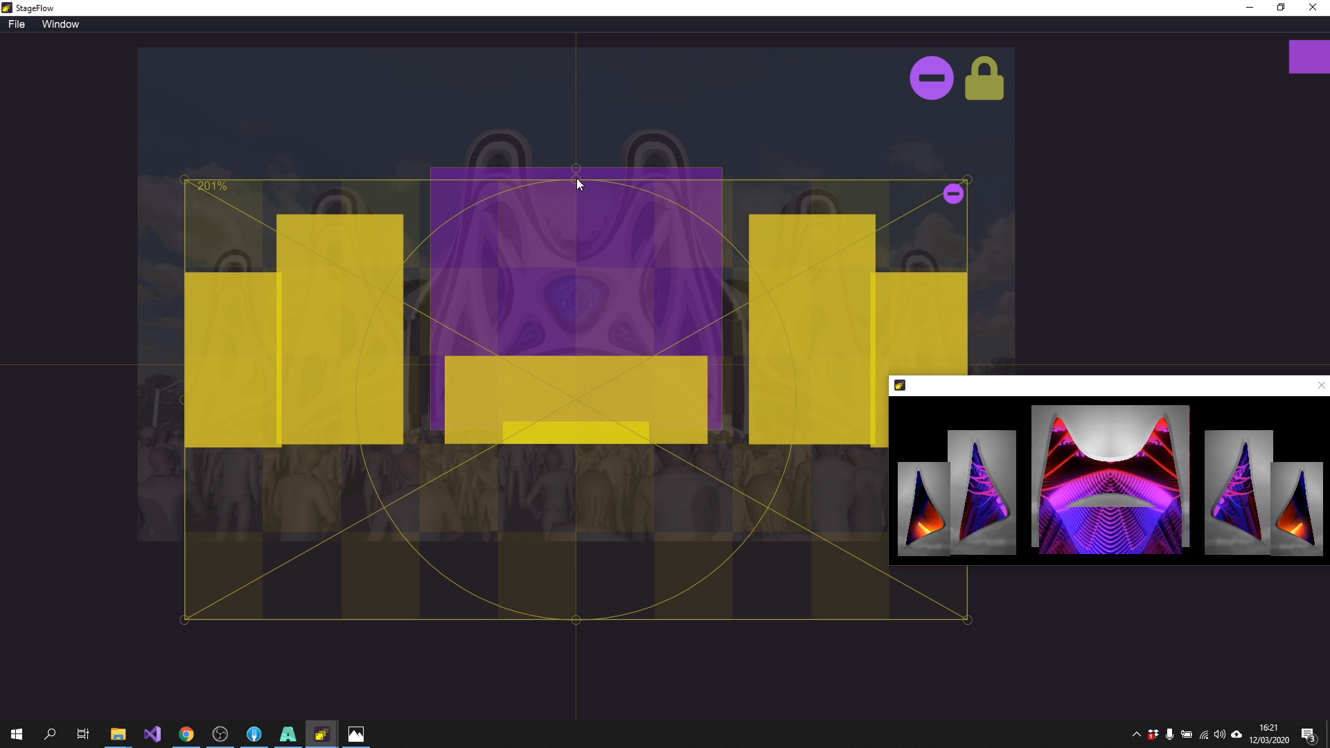
drag(578, 173, 580, 169)
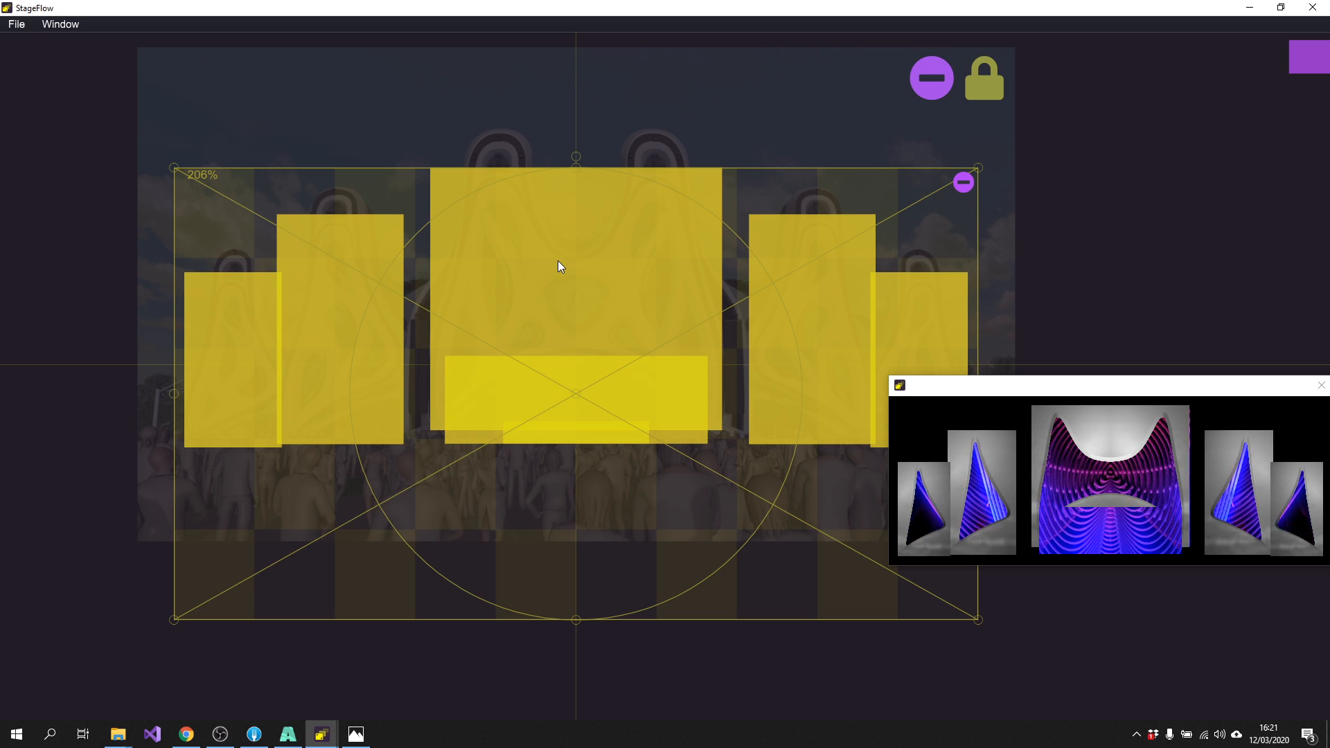
Set the resolution of Look 7 to 3840 by 2160
click(1309, 59)
click(1203, 135)
text(3840)
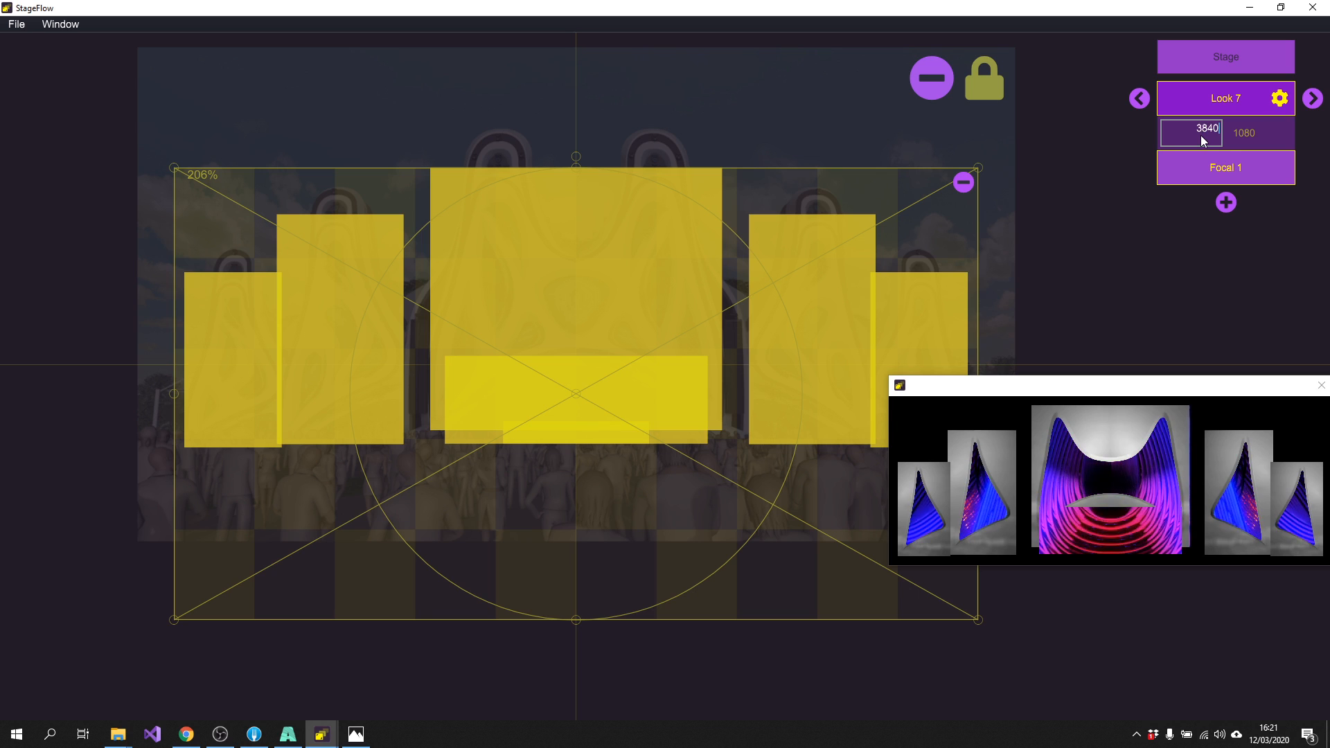
key(Tab)
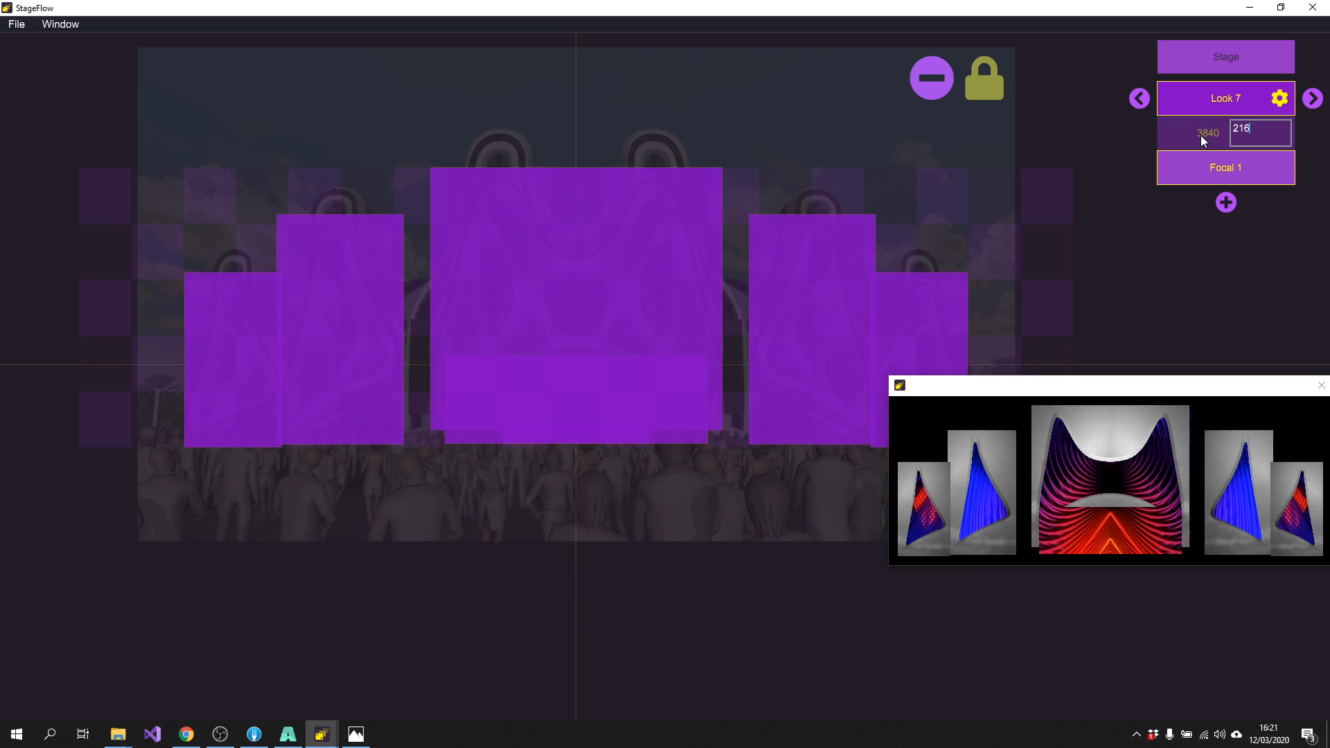
key(Return)
Fit the Look 7 focal around all the slices and check its scale at the larger resolution
click(796, 187)
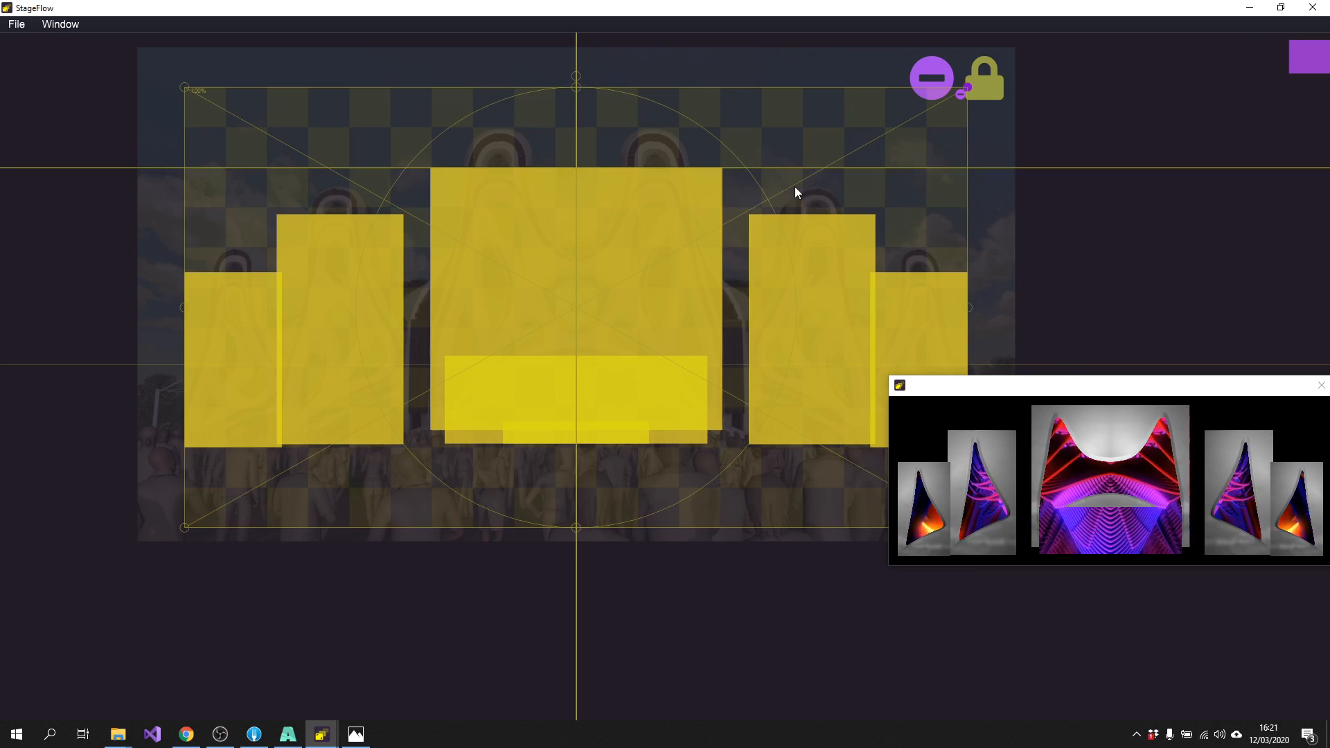
scroll(203, 106, up, 3)
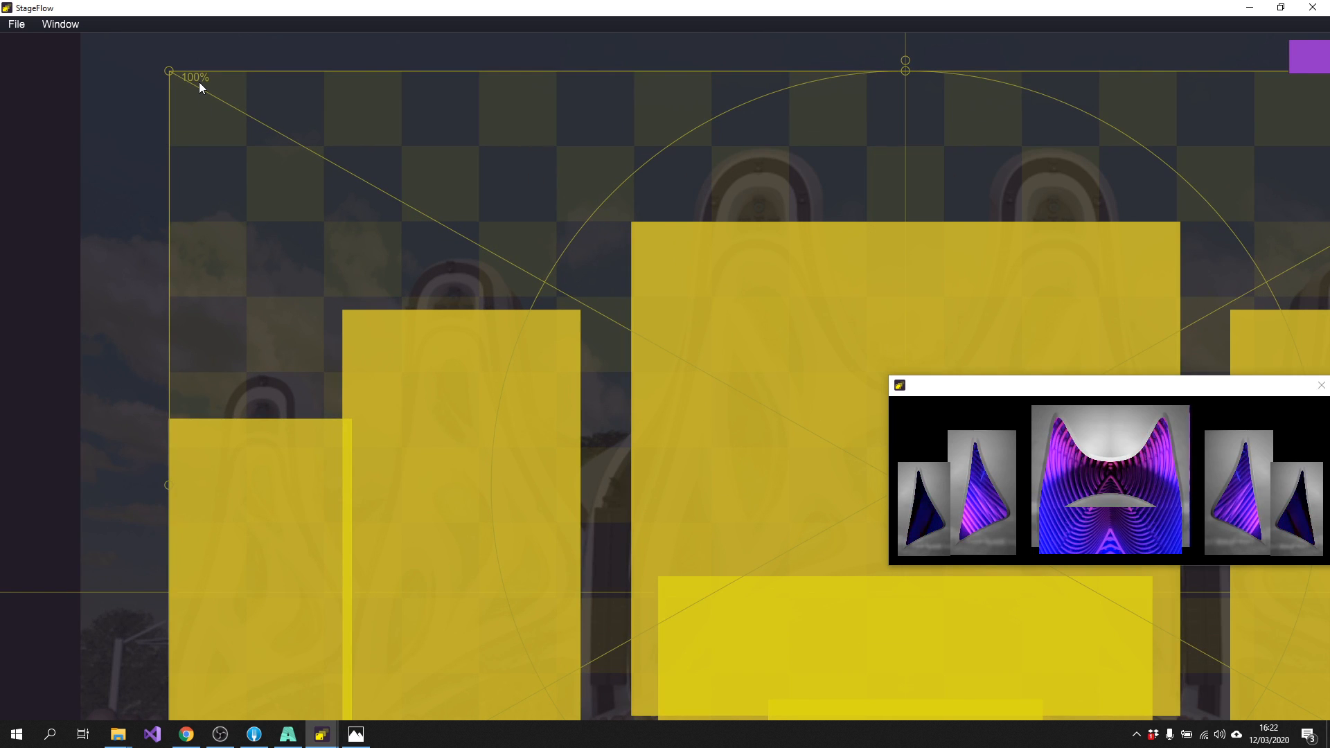
scroll(198, 82, down, 3)
scroll(481, 250, up, 3)
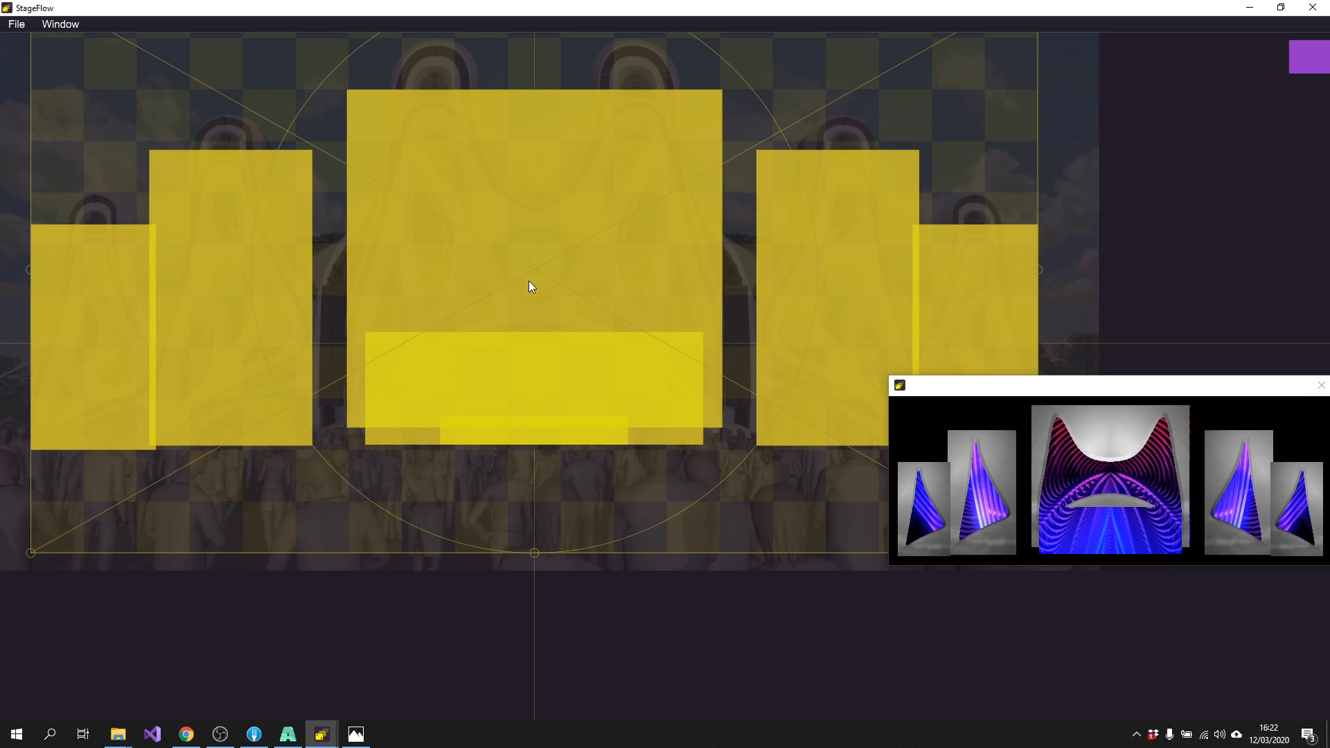
scroll(534, 284, up, 1)
scroll(544, 294, down, 3)
Set Look 7 back to 1920 by 1080, and lower and scale its focal to 206% to meet the centre slice's upper edge
mouse_move(1251, 123)
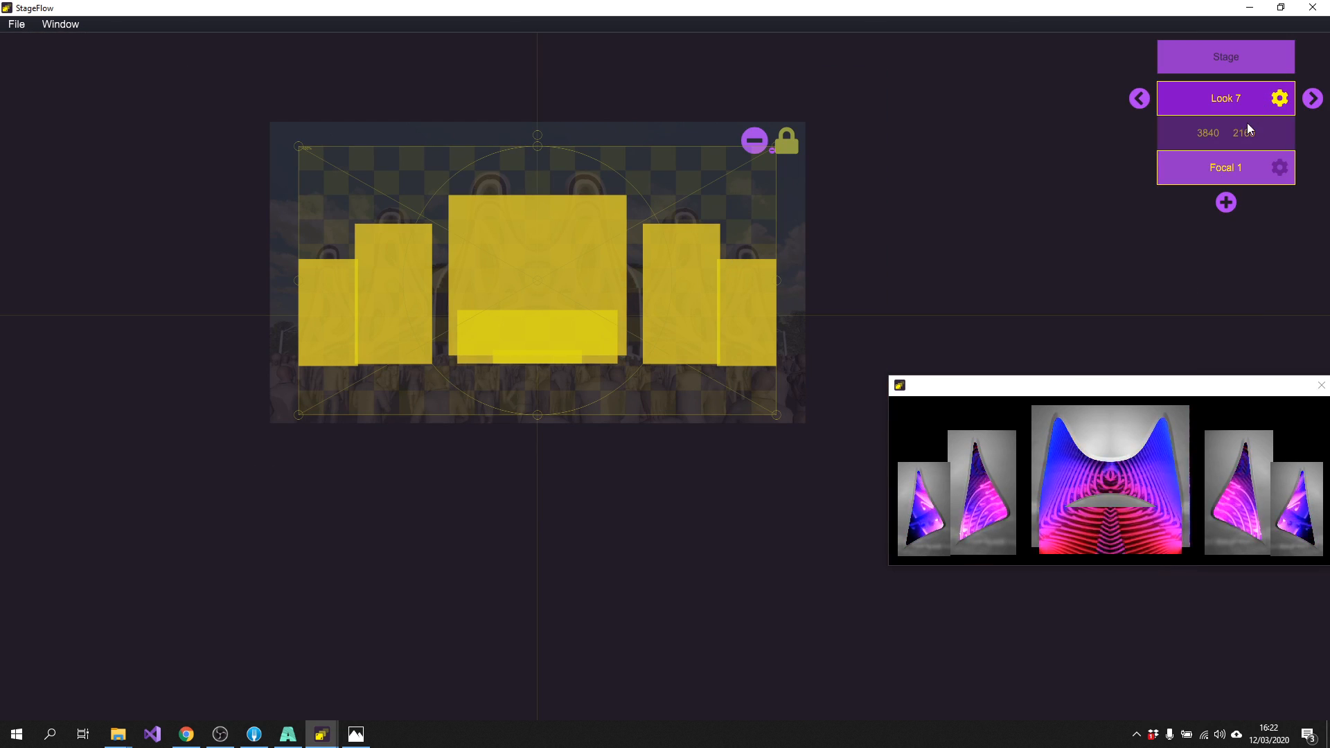
text(192)
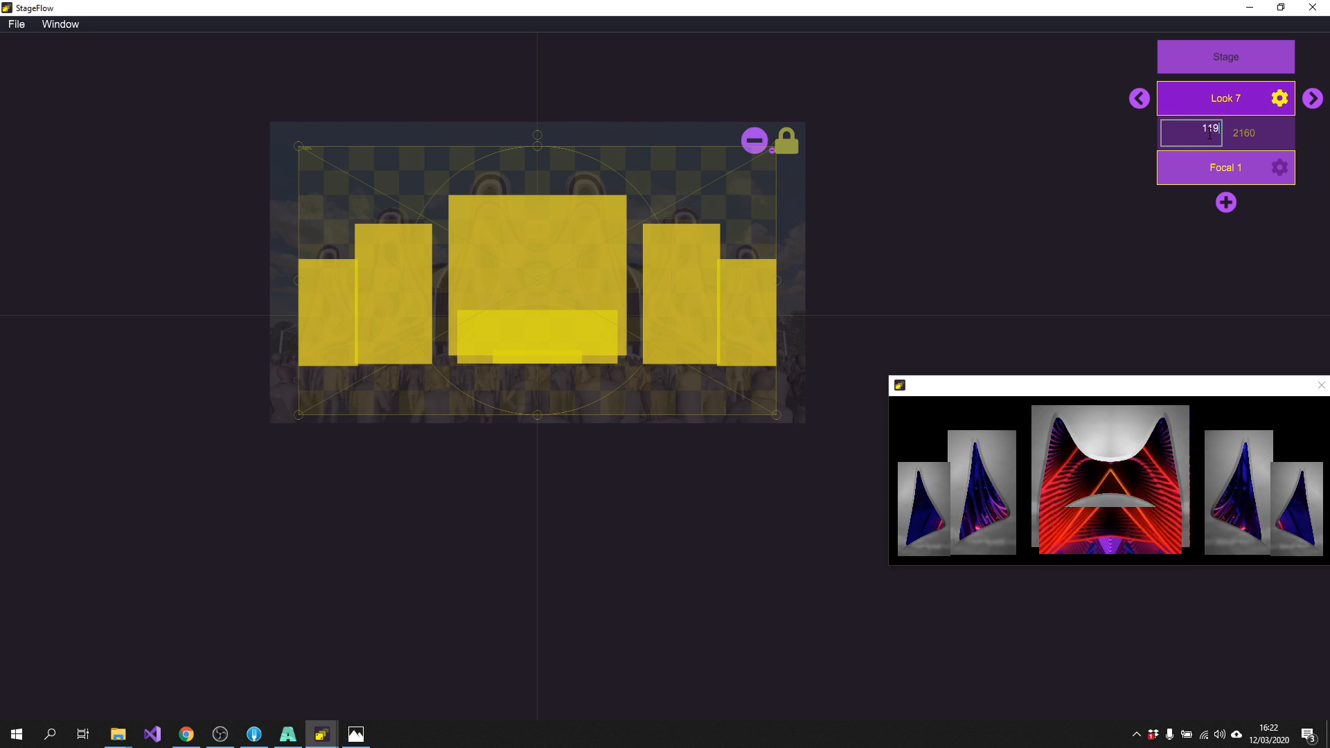
key(Return)
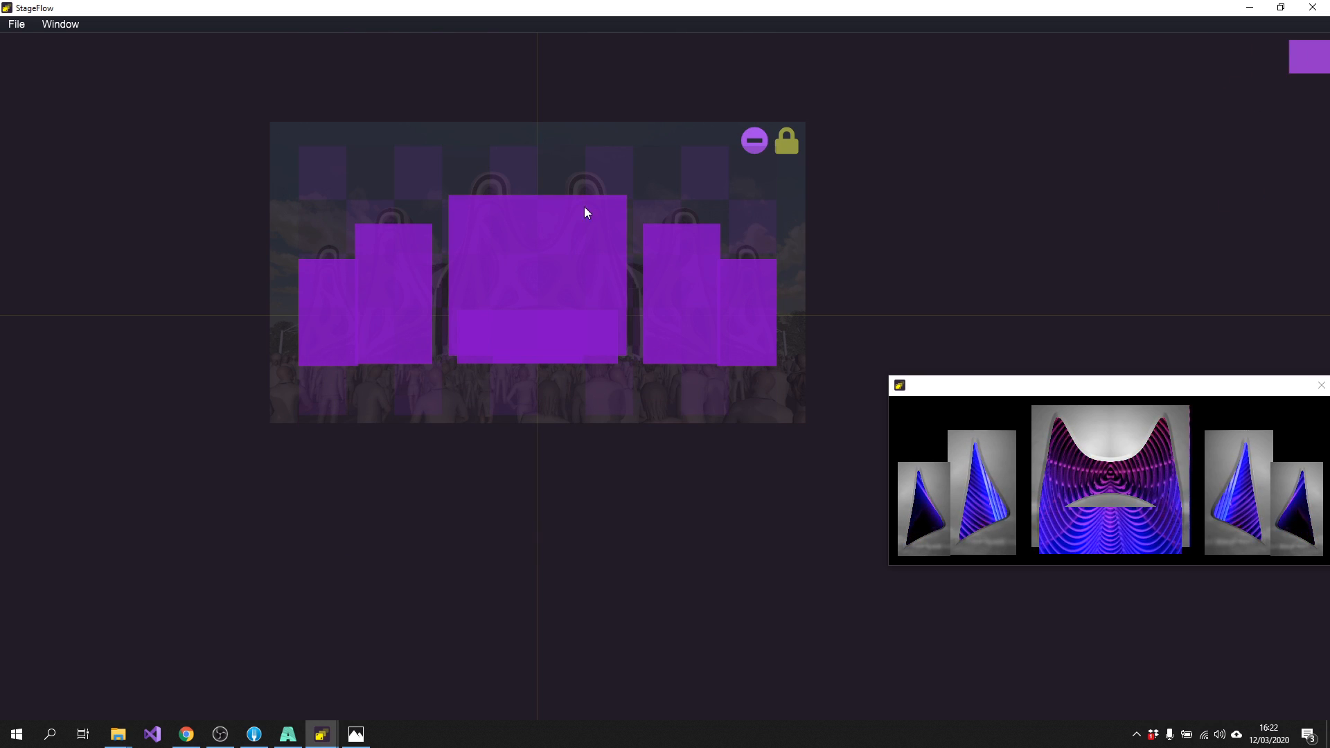
click(525, 161)
drag(528, 241, 527, 294)
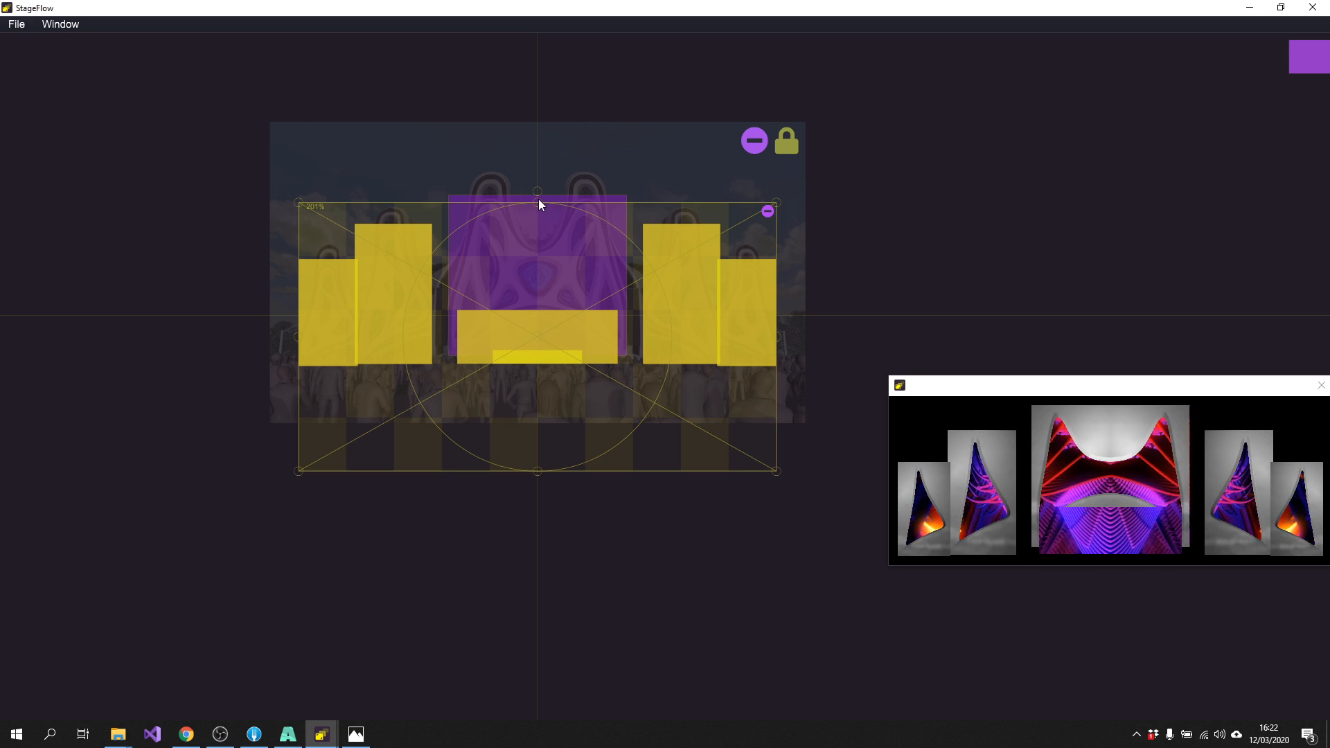
drag(539, 198, 538, 194)
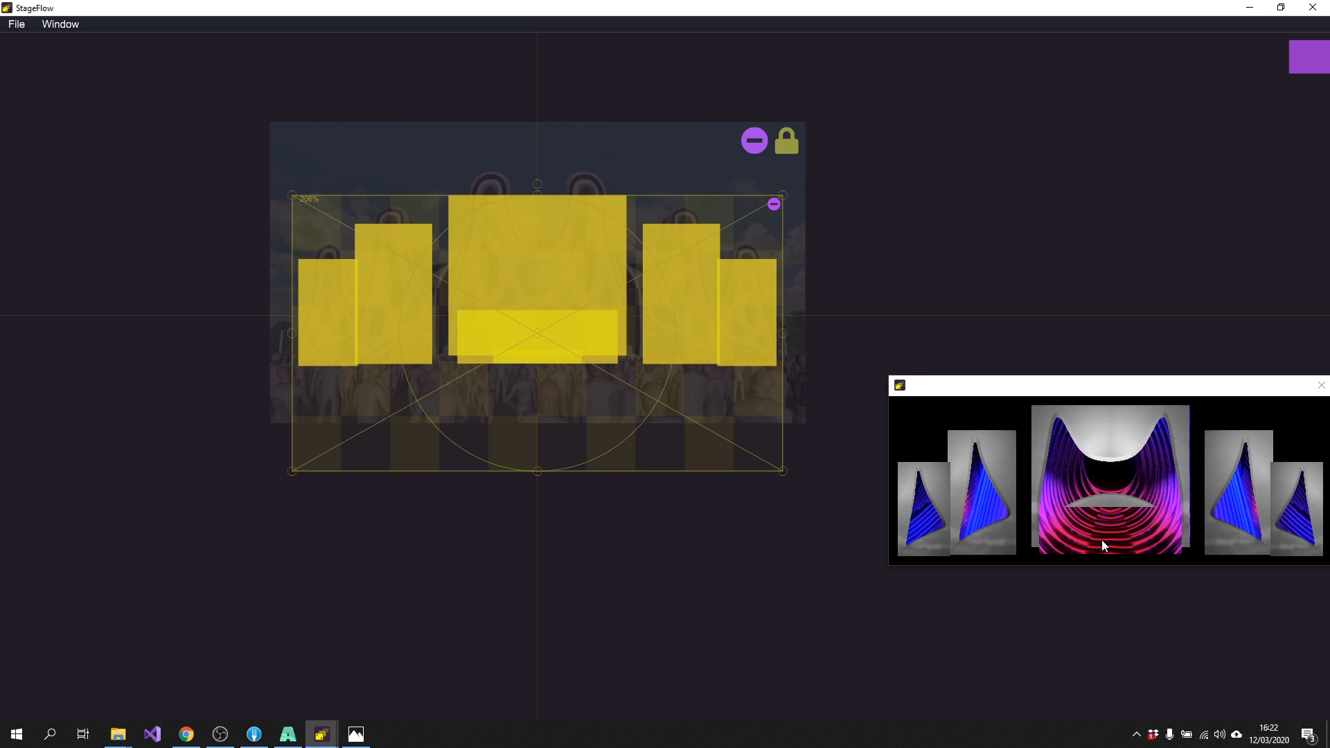
In Resolume Arena, replace Look 1 with Look 7 in Layer 2's StageFlow effect and launch EssentialSet_24 on that layer
click(288, 734)
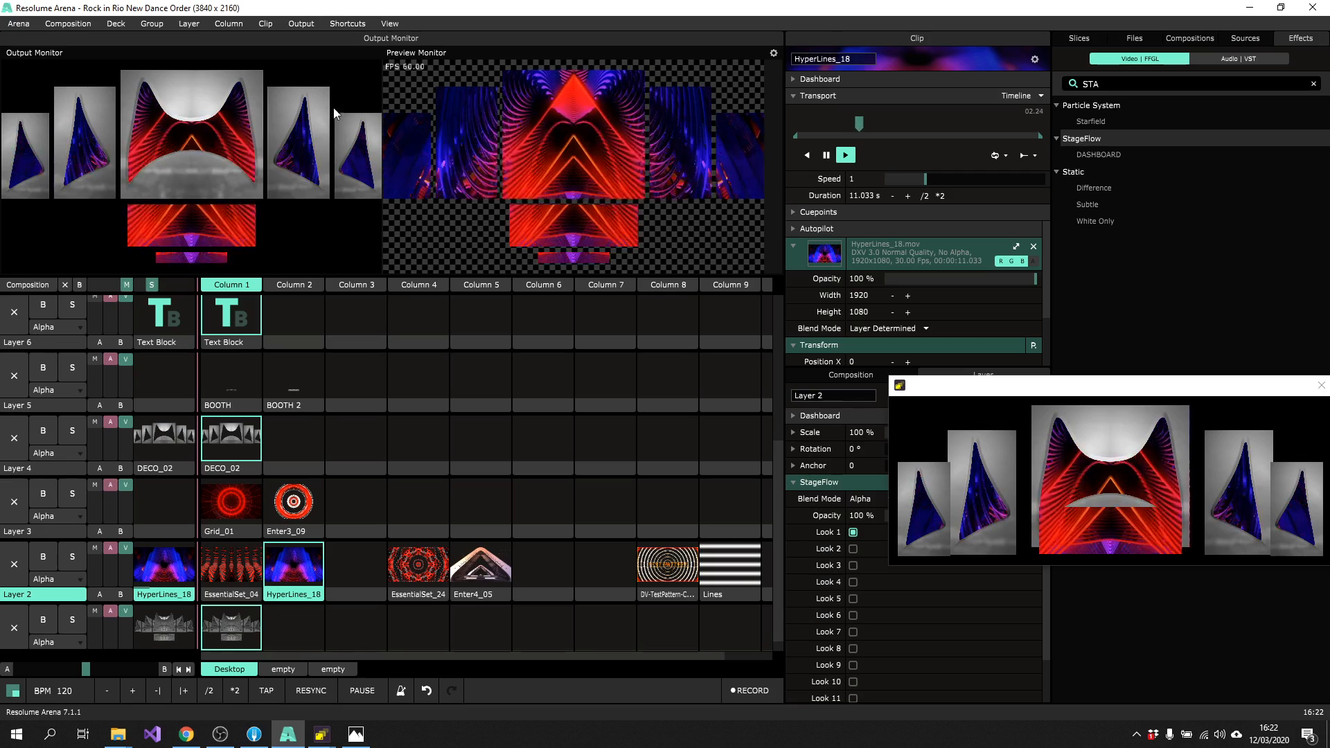
click(853, 532)
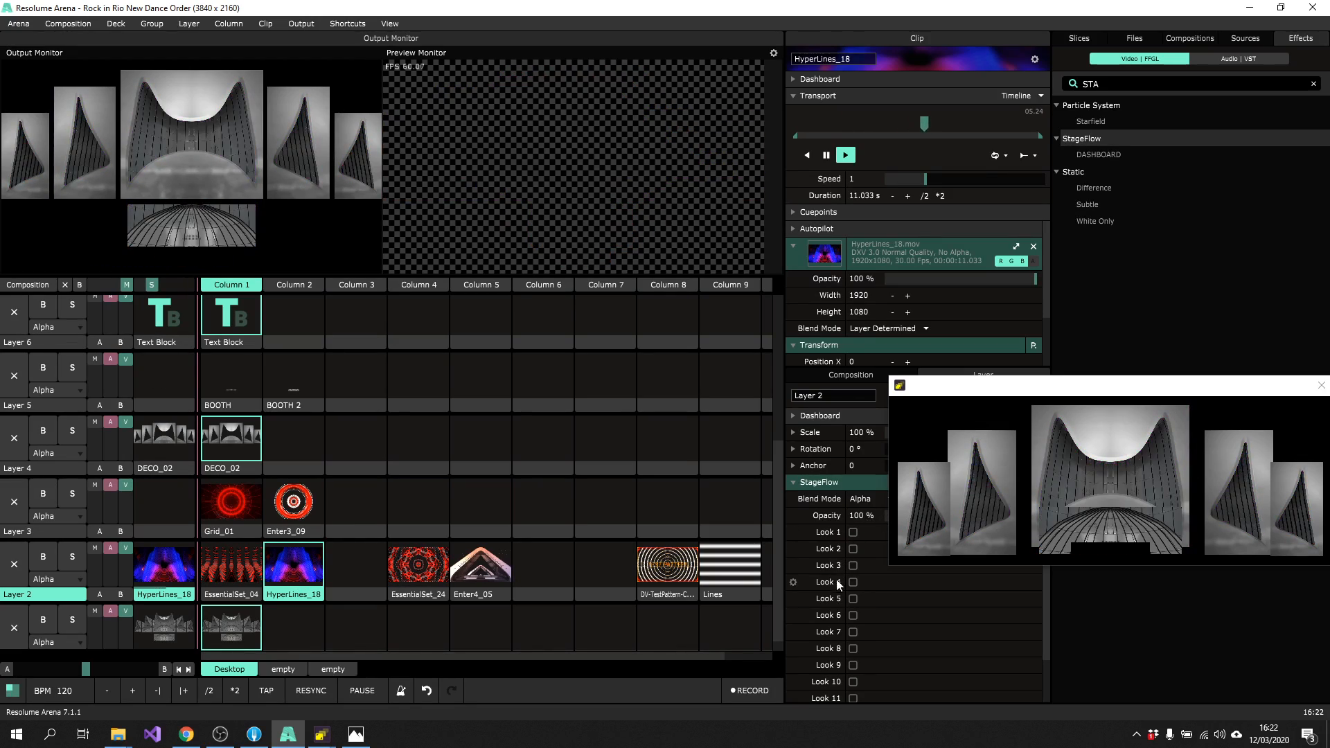
click(853, 632)
click(419, 565)
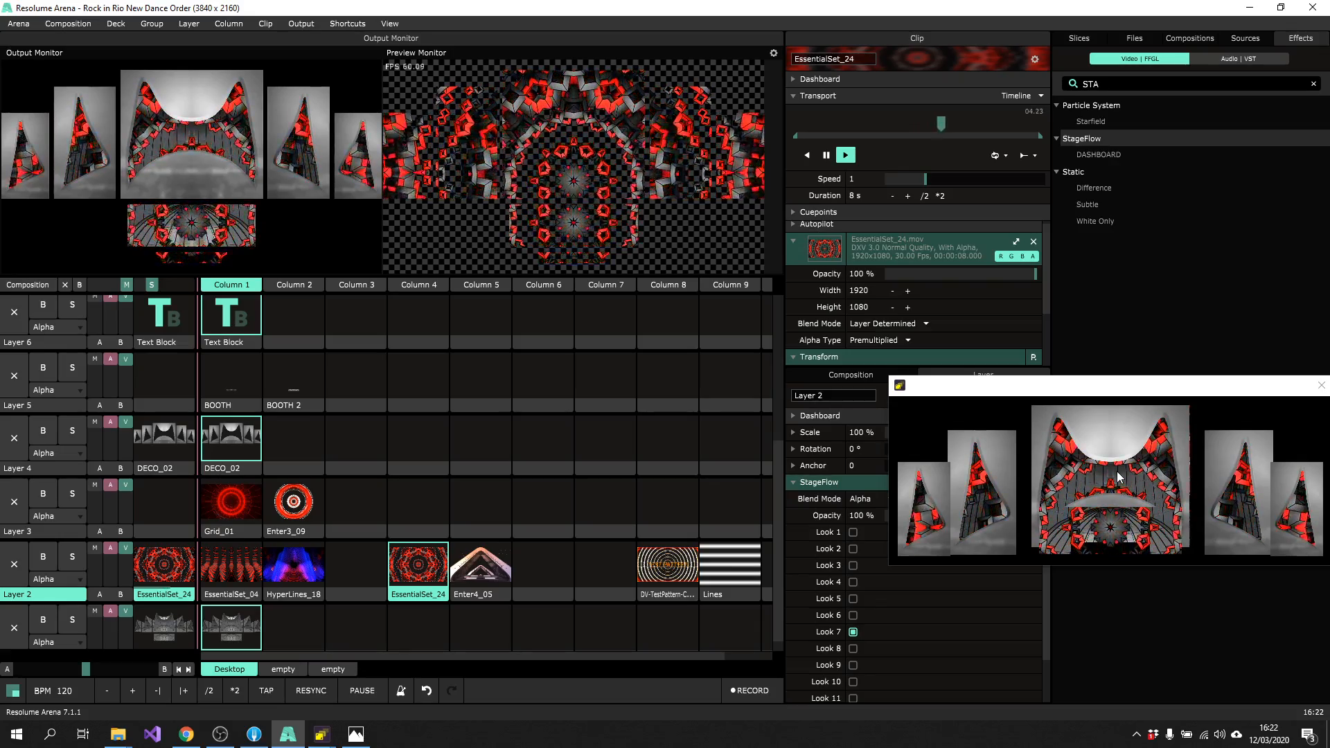
Compare Enter4_05 on Layer 2 in Looks 7, 1 and 4, ending with EssentialSet_24 playing in Look 7 only
click(460, 568)
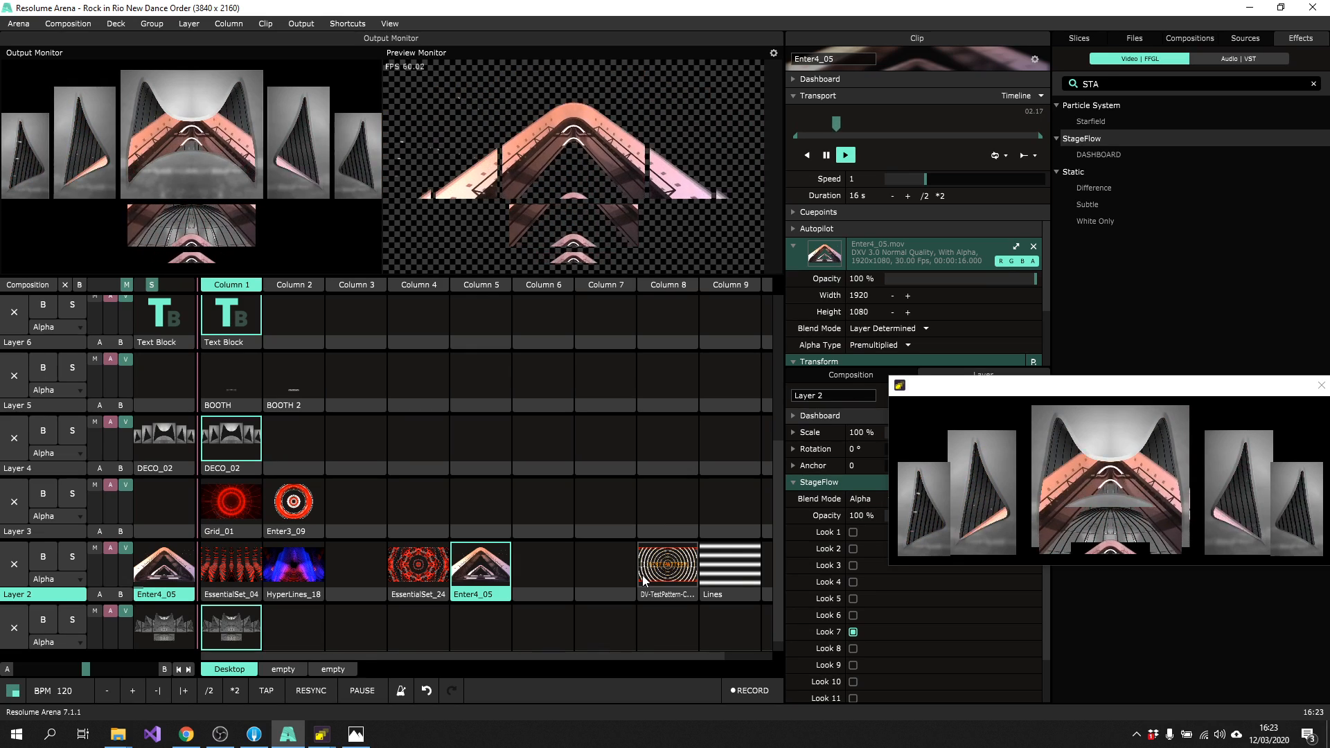
click(853, 632)
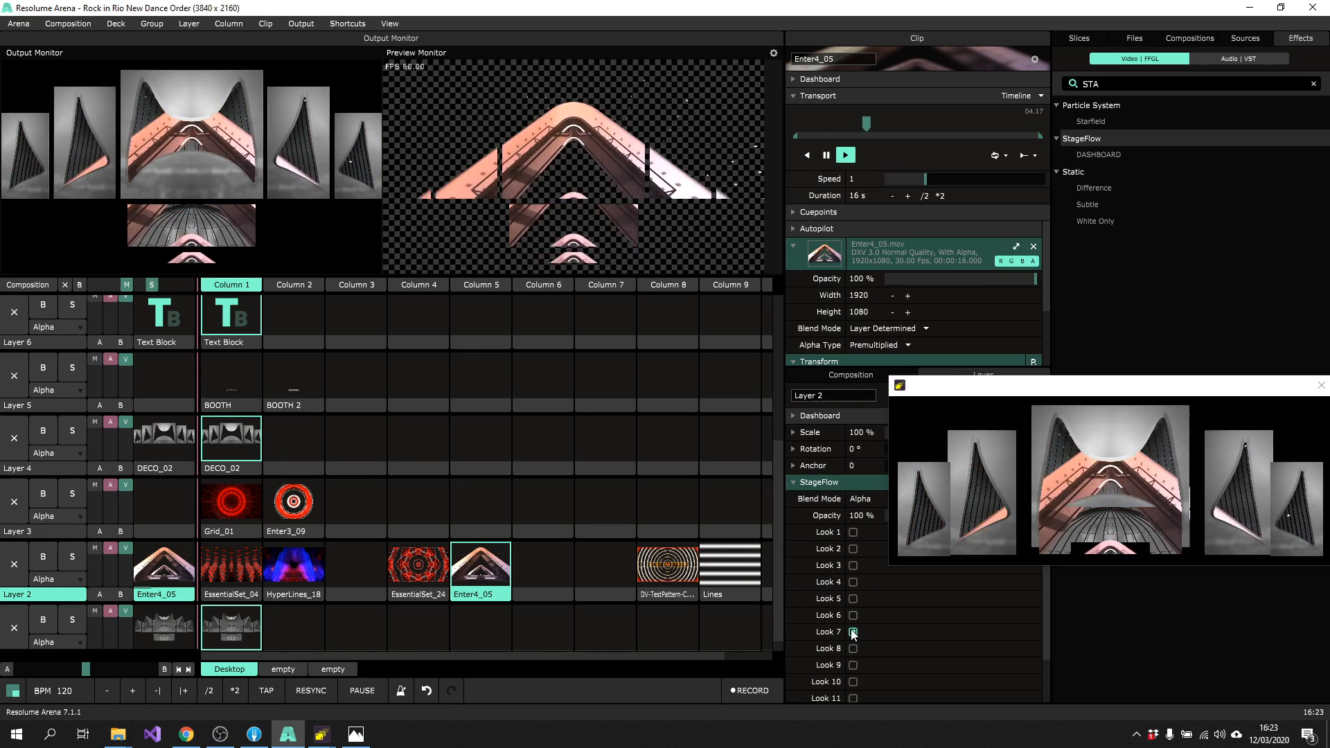
click(853, 533)
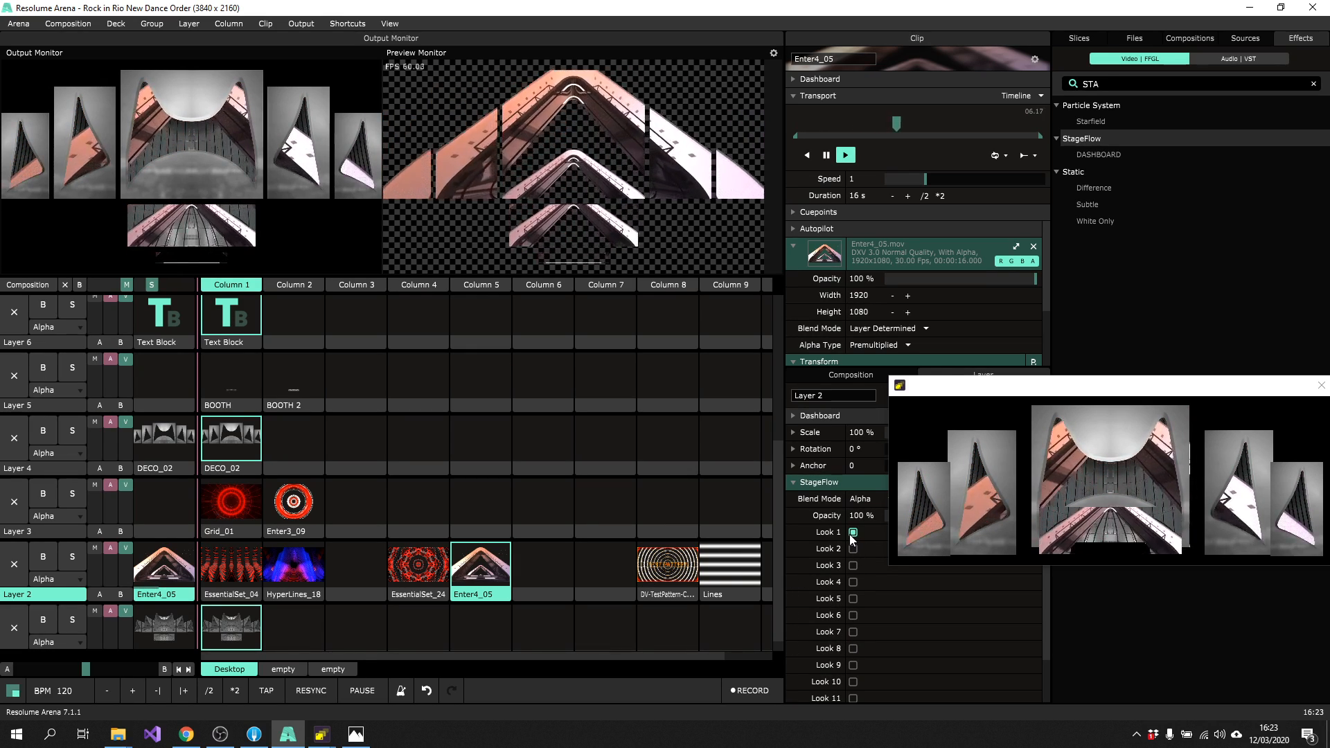
click(854, 583)
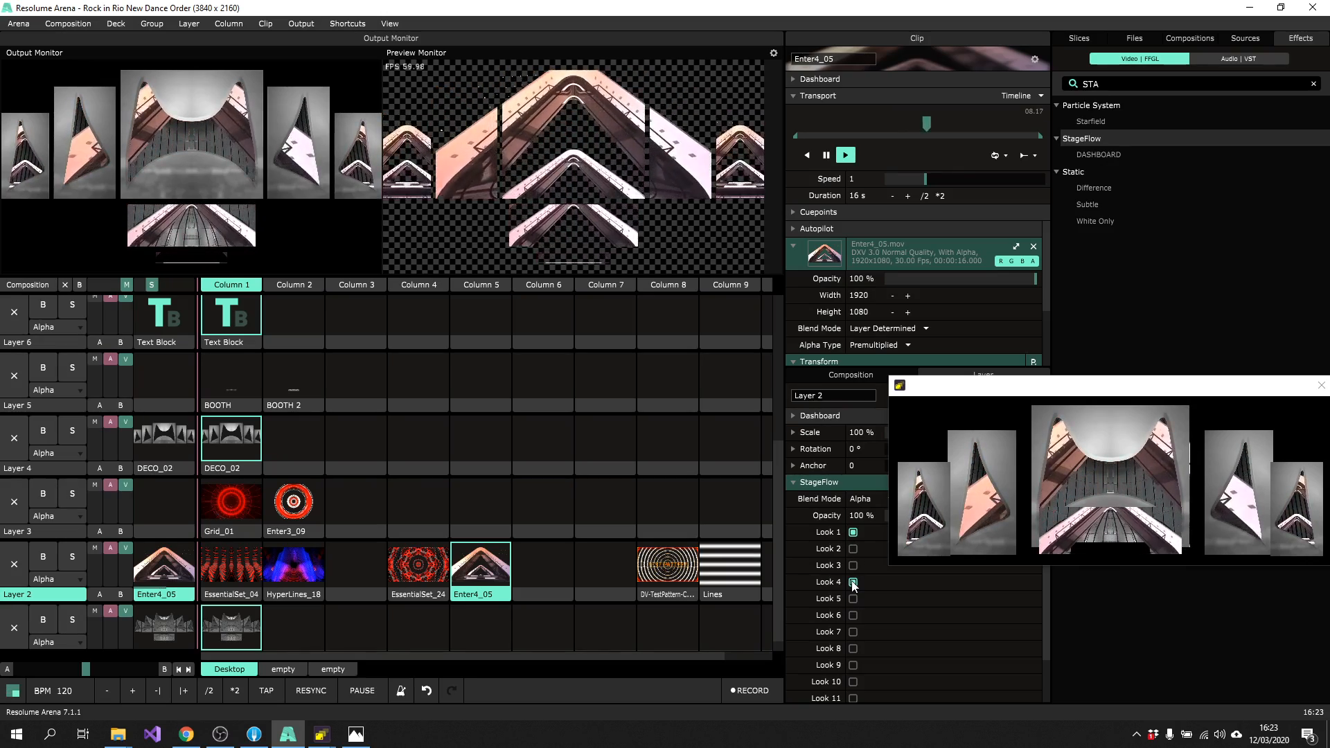
click(853, 583)
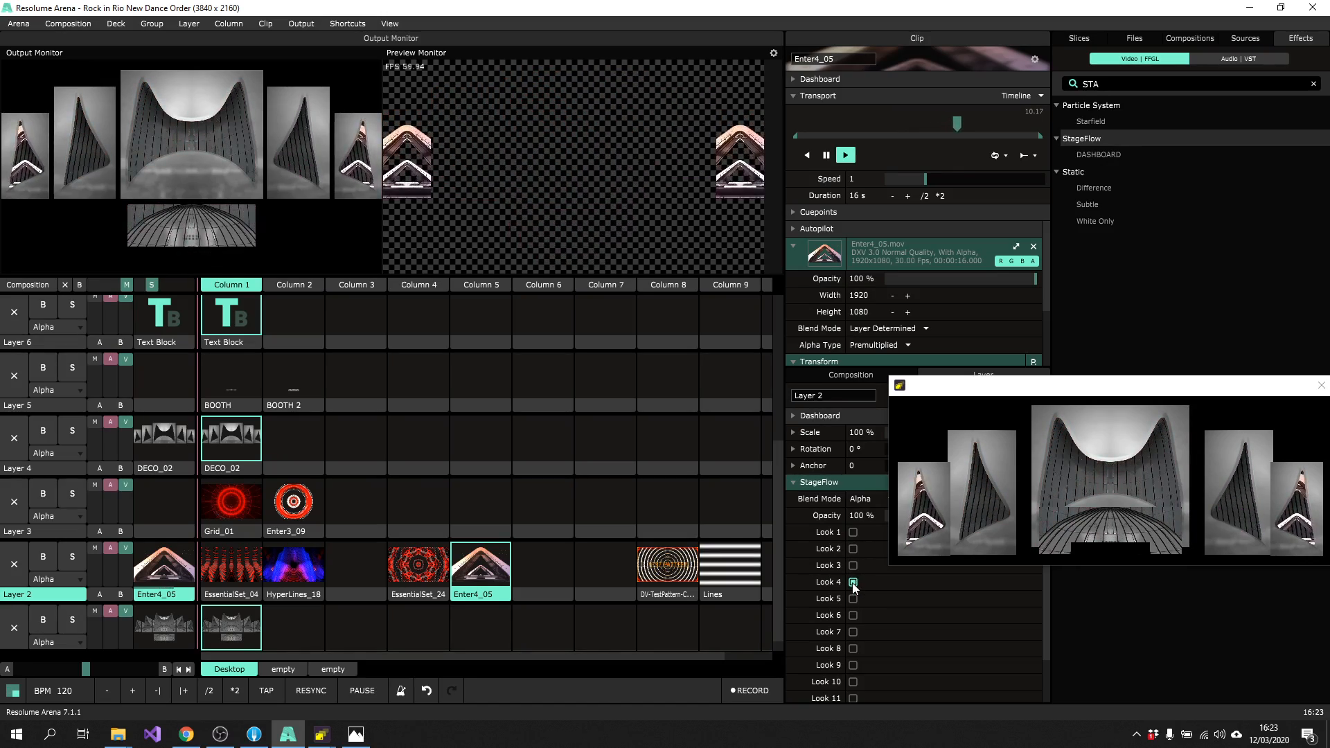
click(854, 631)
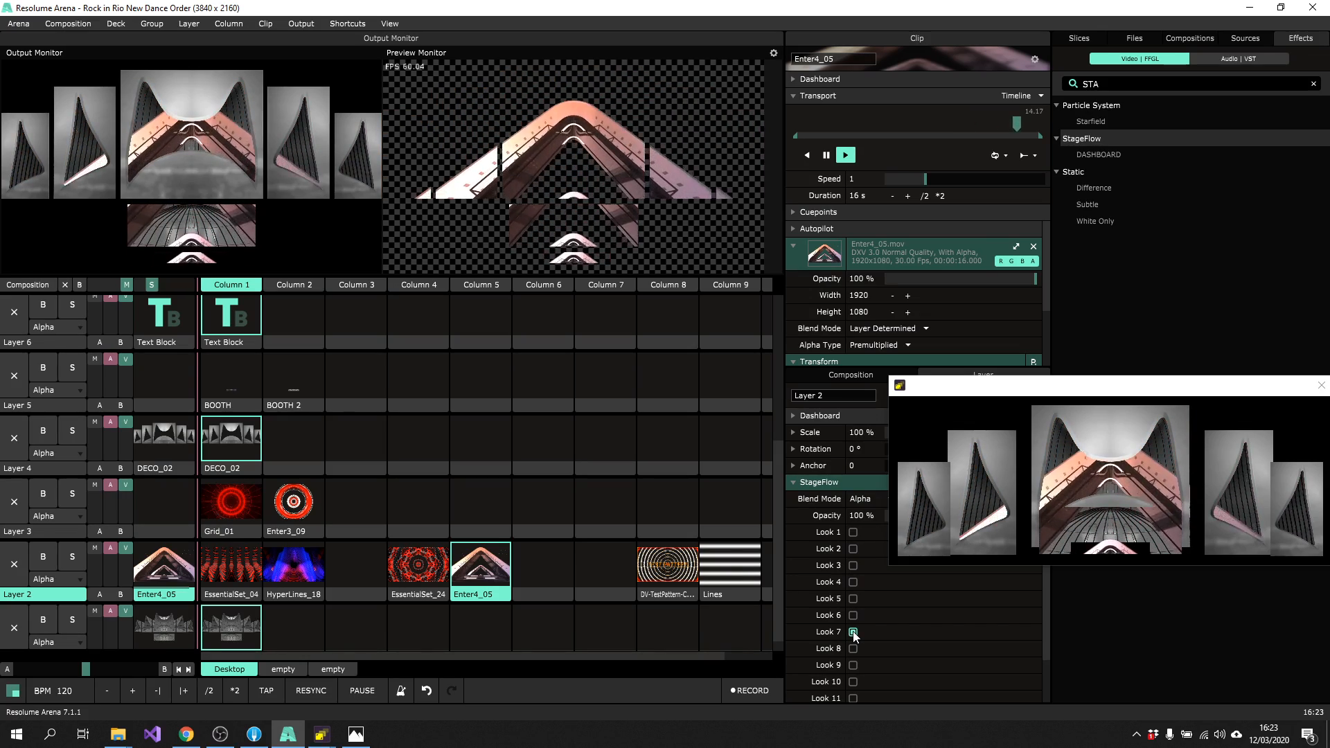
click(412, 567)
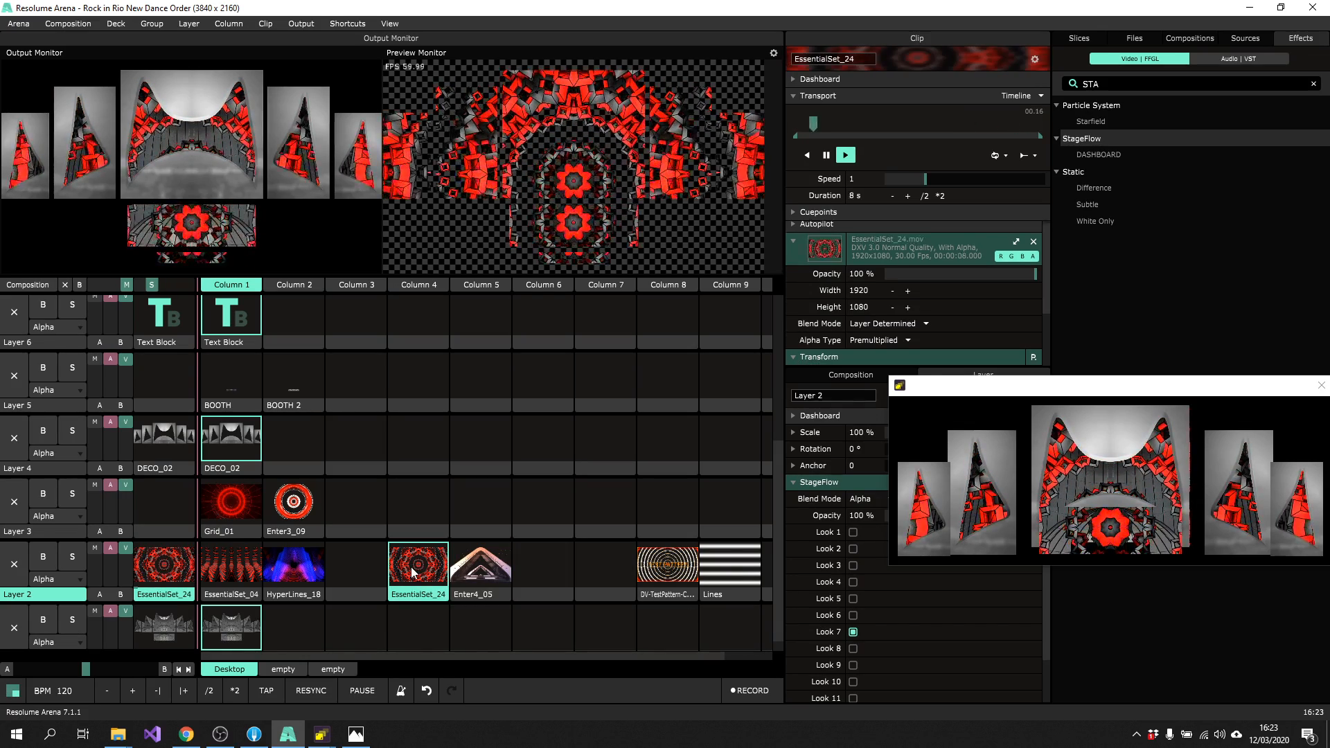
Switch to StageFlow and add a focal to Look 8 for the two side slices on the stage's left
mouse_move(321, 734)
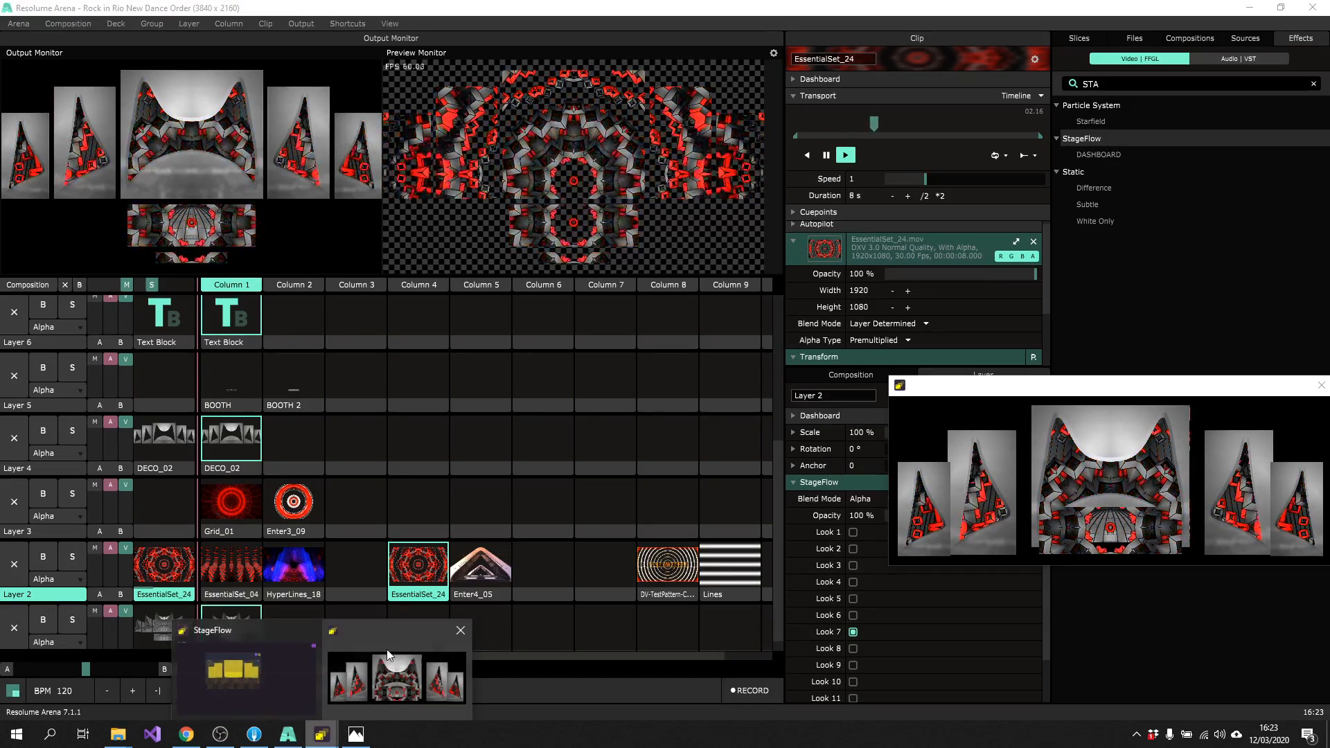
click(260, 680)
mouse_move(1291, 60)
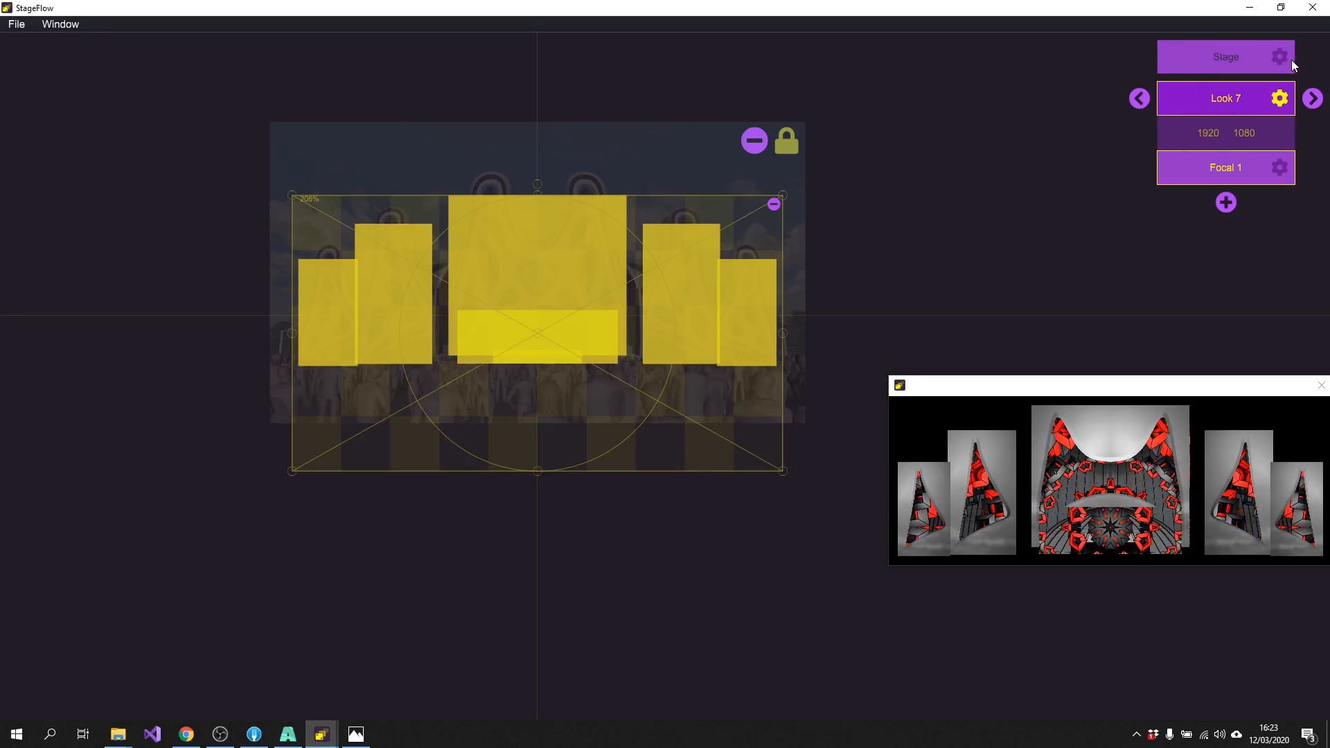
click(1313, 99)
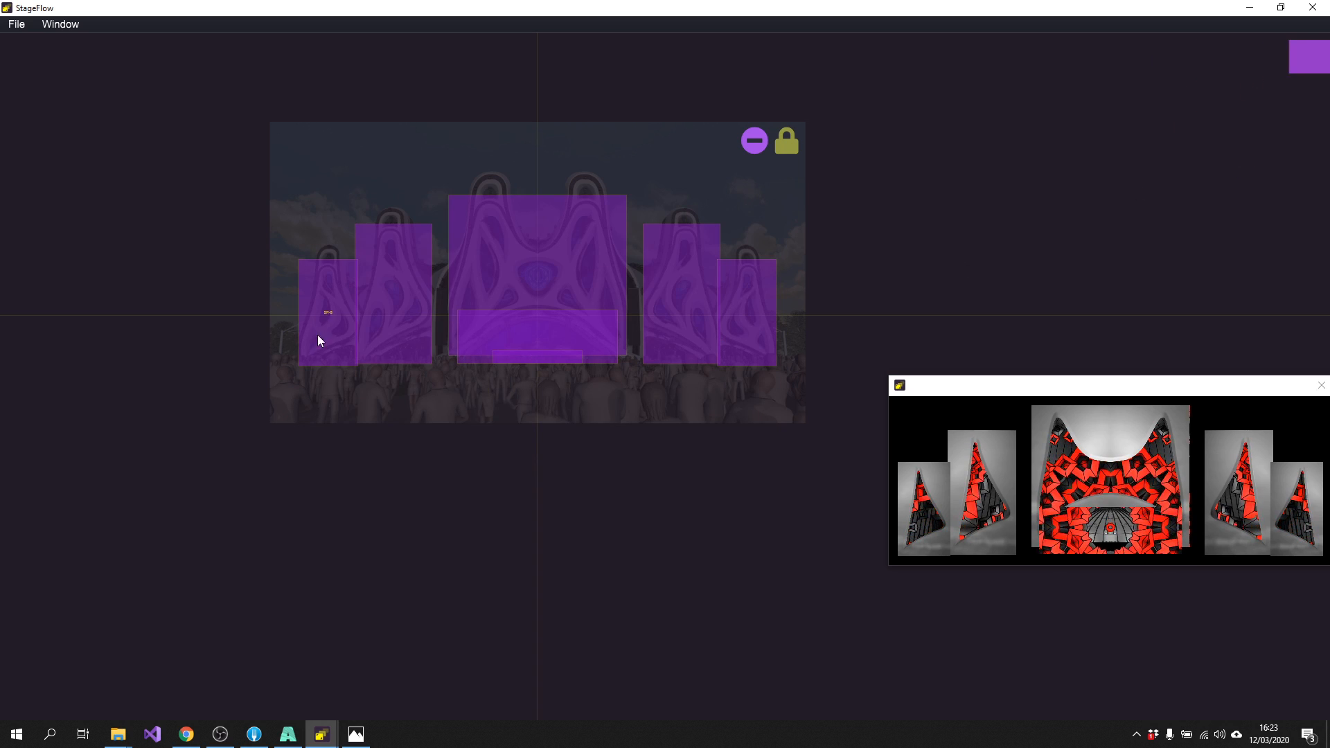
drag(243, 228, 397, 355)
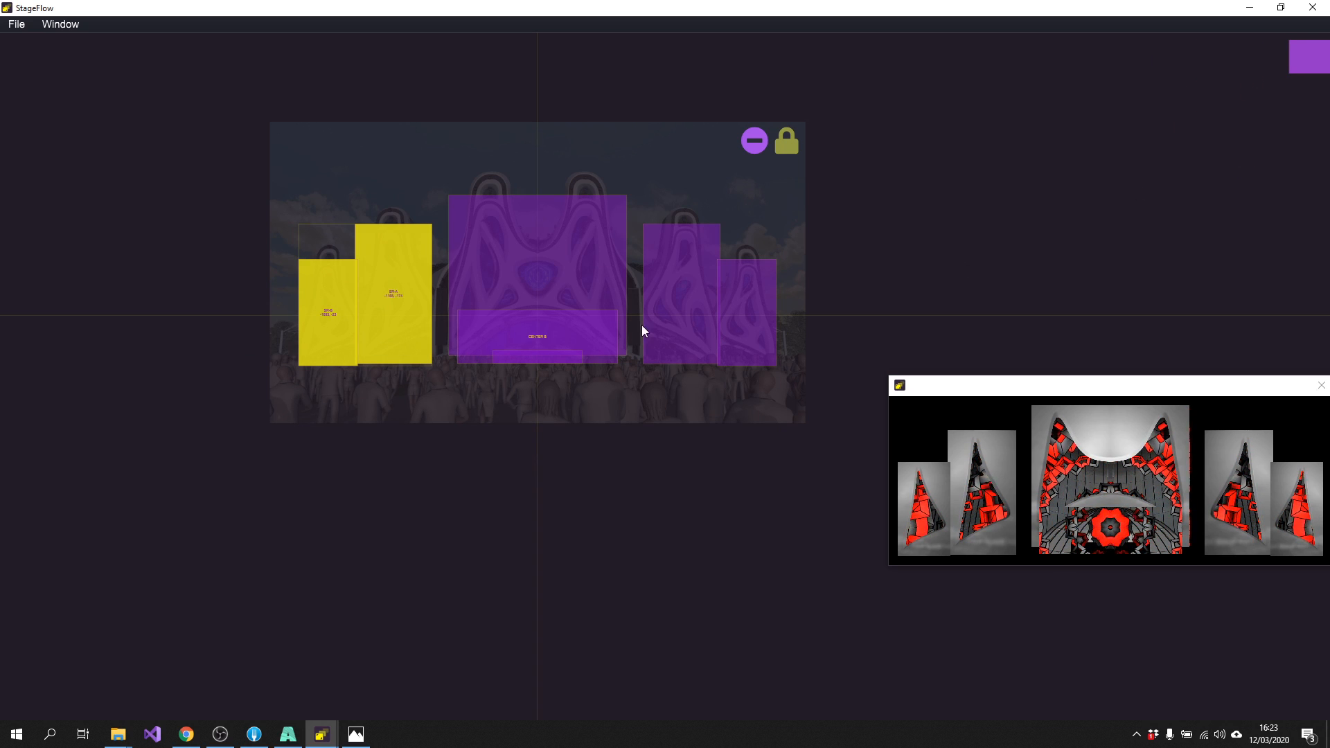
mouse_move(1283, 74)
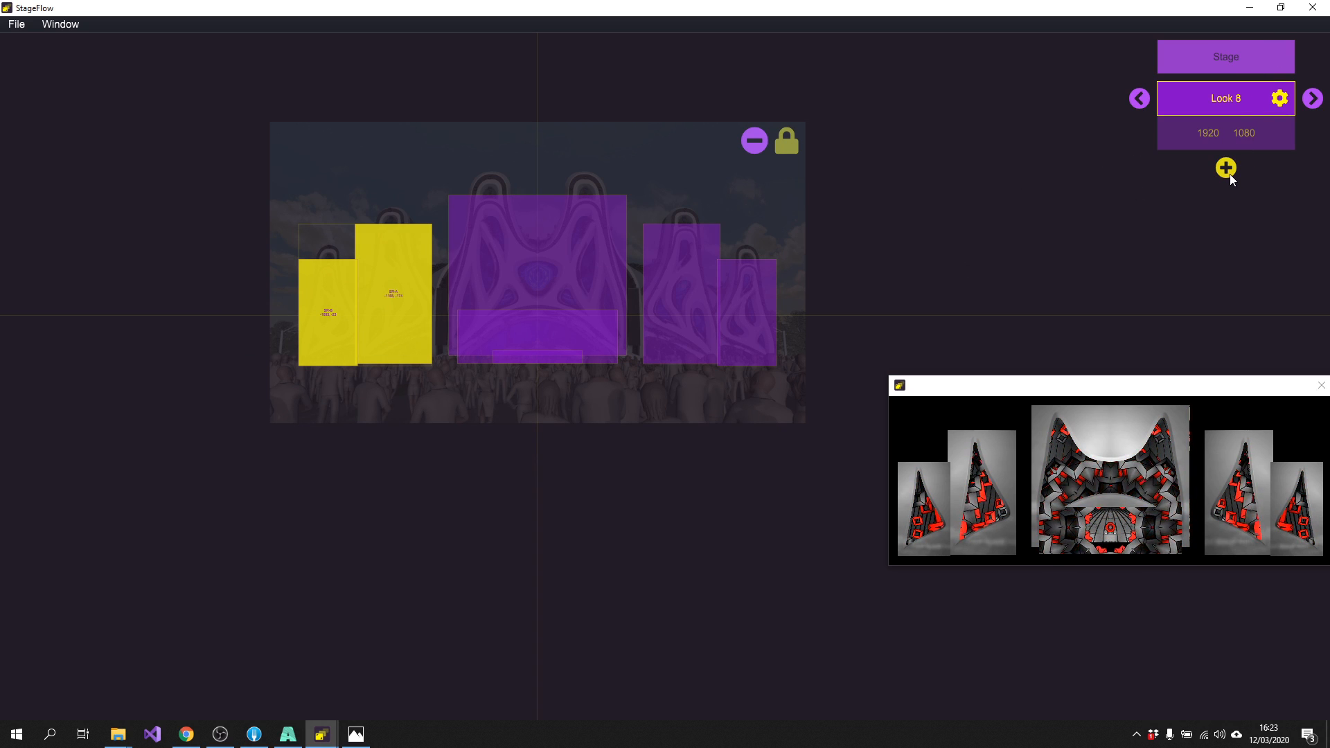
mouse_move(1263, 105)
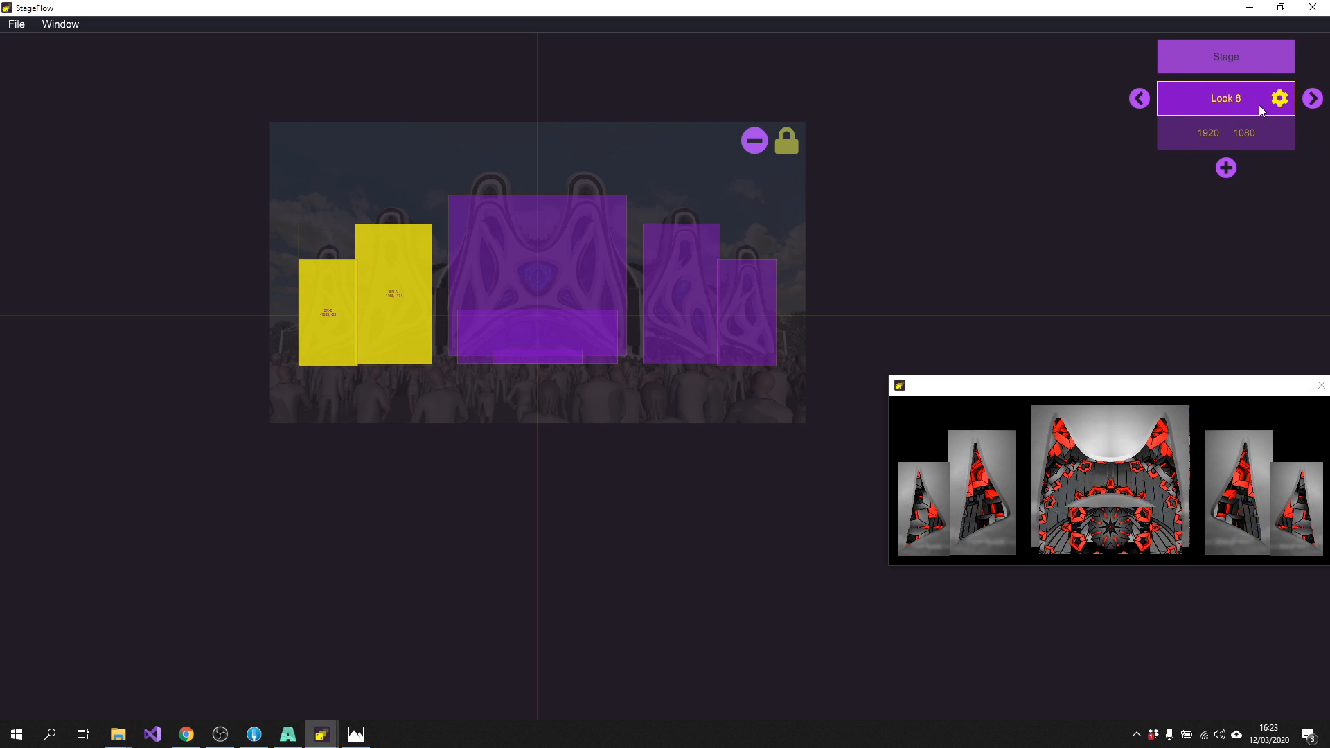
click(1227, 168)
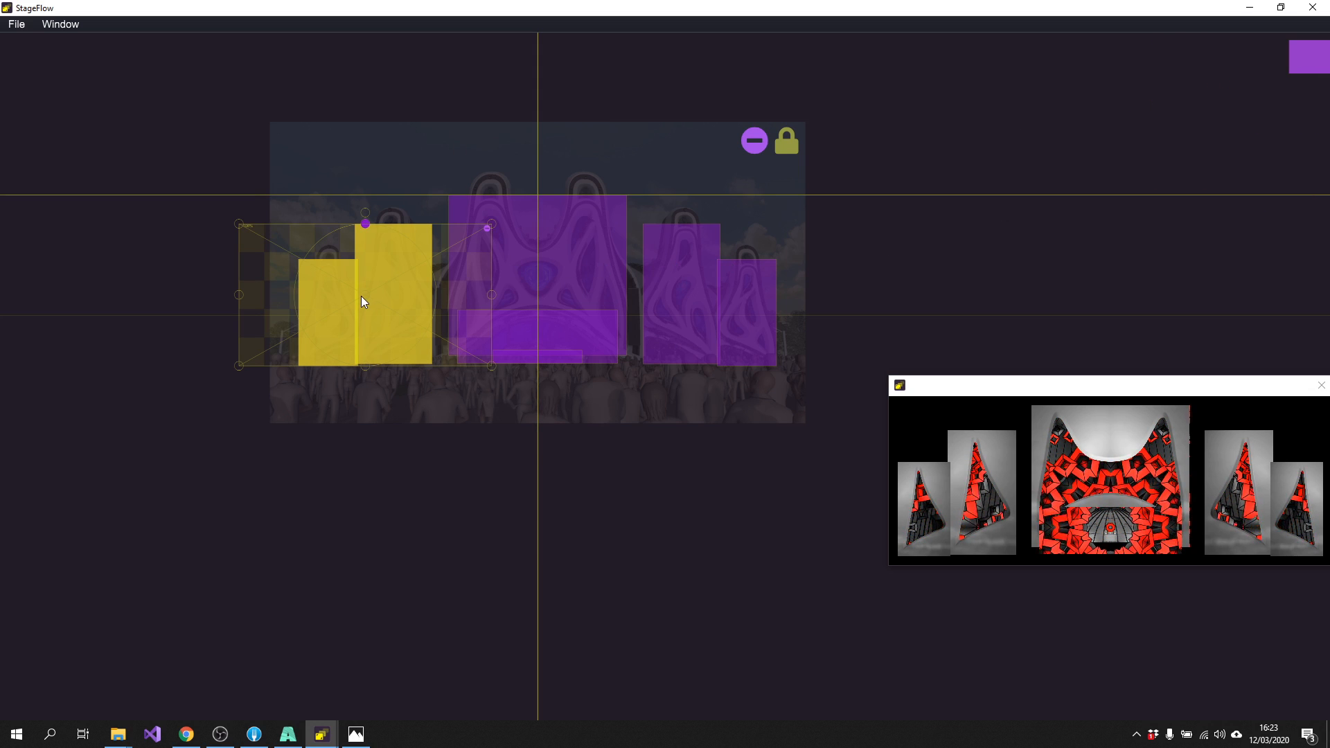
Scale Look 8's first focal to 121%, aligning its upper edge with the taller left slice and centring it horizontally on that slice
scroll(364, 297, up, 3)
scroll(369, 305, up, 1)
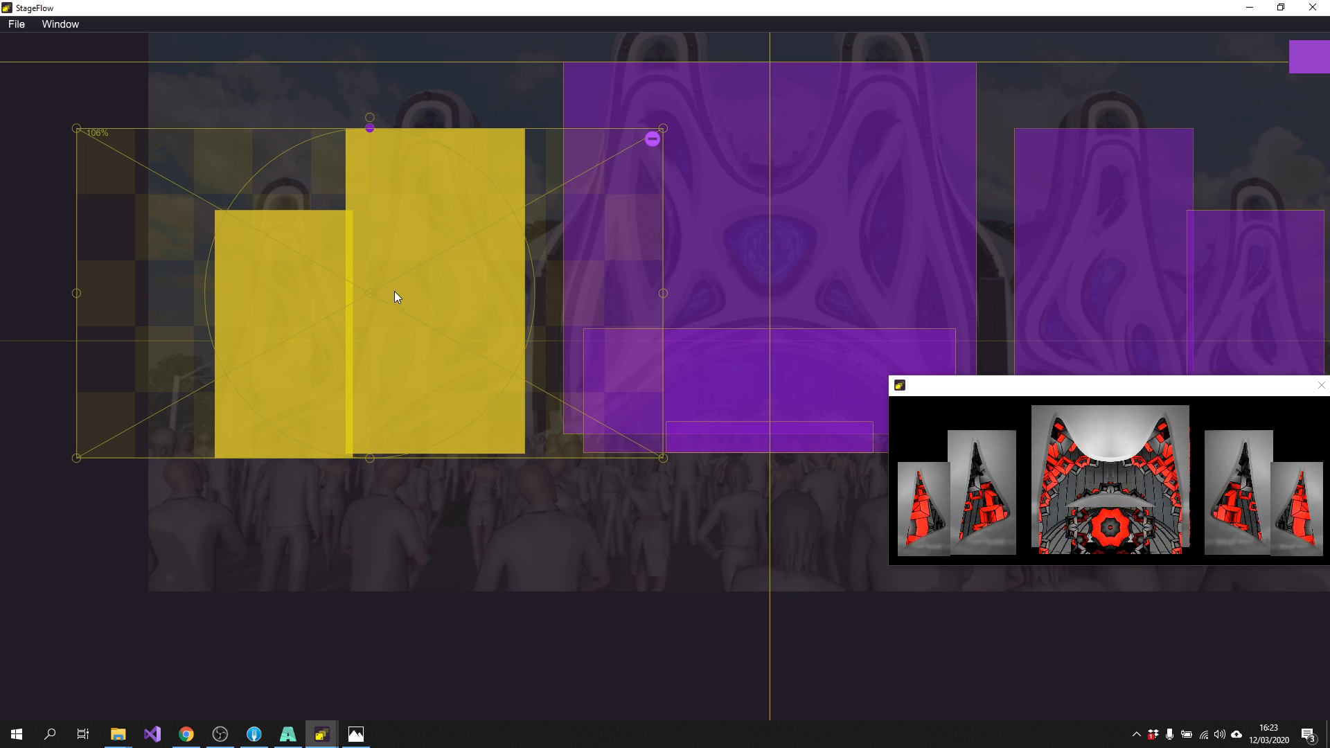
drag(393, 290, 419, 339)
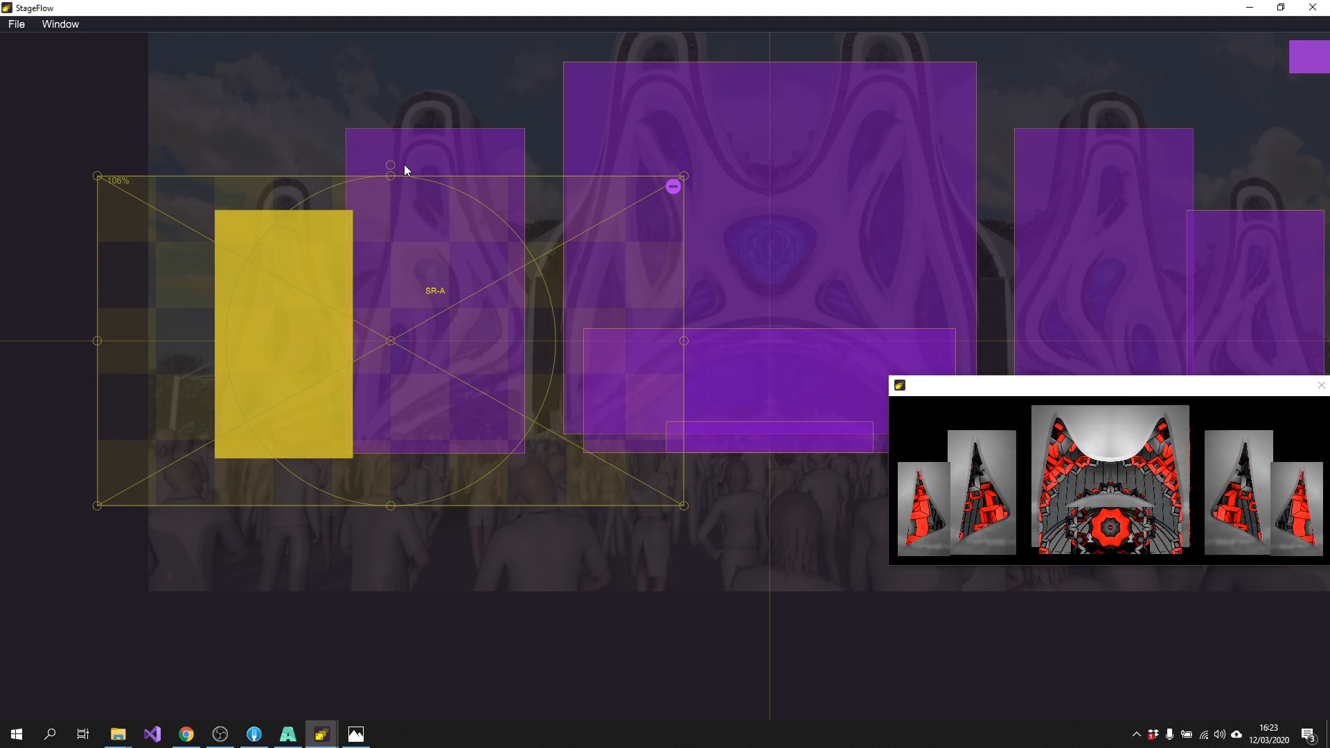
drag(390, 177, 398, 127)
drag(398, 351, 442, 350)
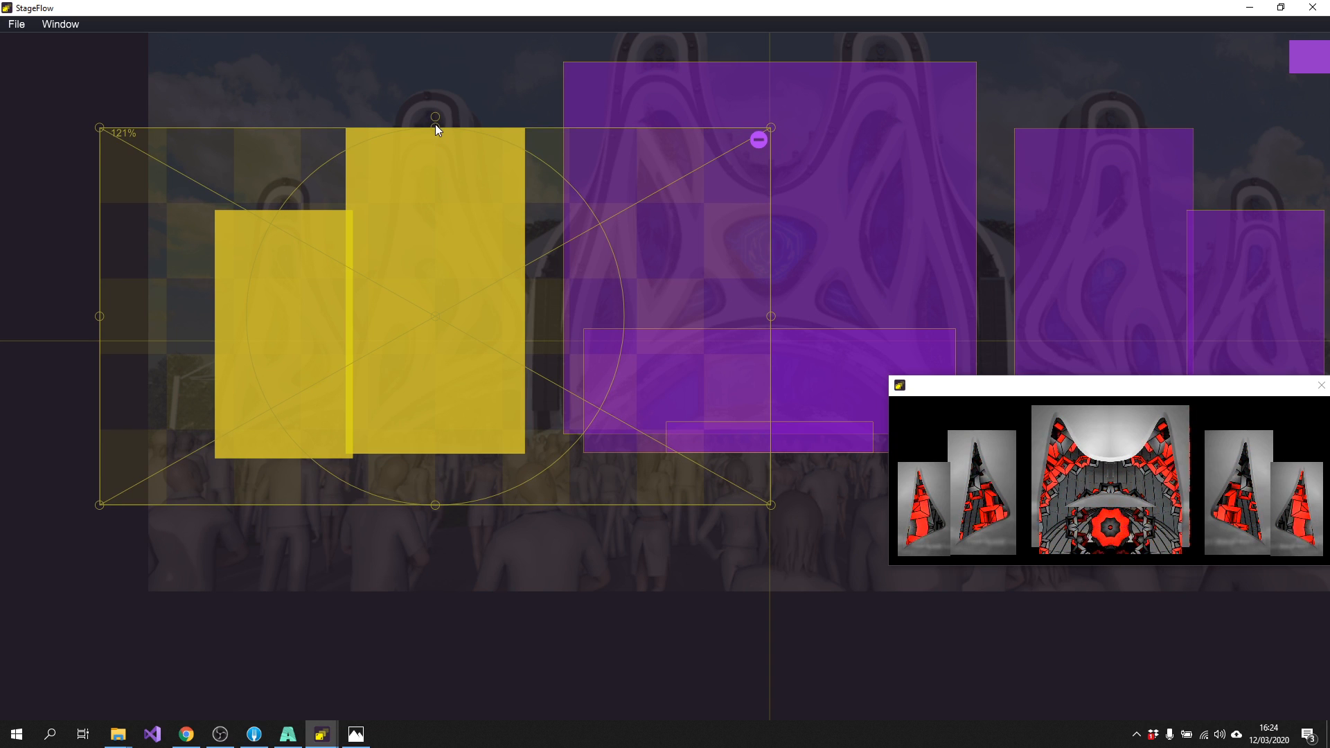
scroll(489, 324, down, 3)
mouse_move(1220, 146)
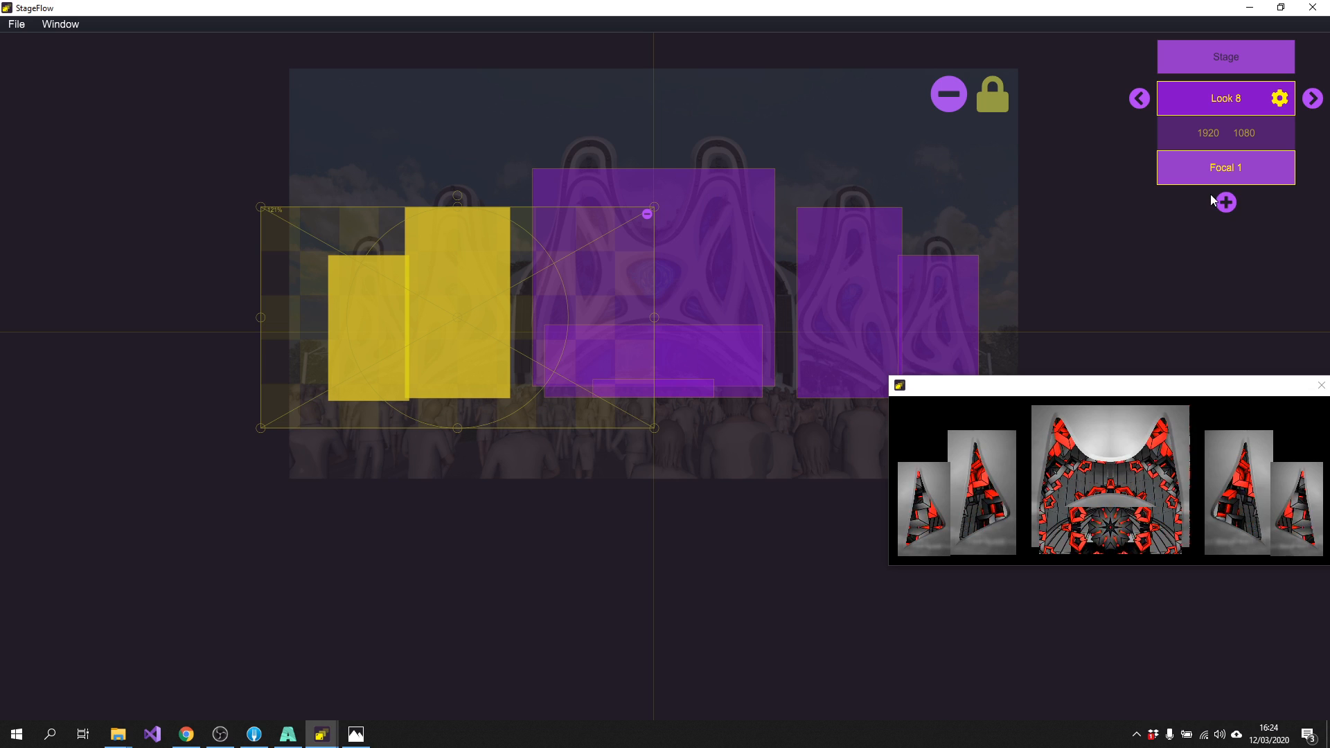
Add a second focal to Look 8 for the two right side slices, centred horizontally on the taller one
mouse_move(1300, 72)
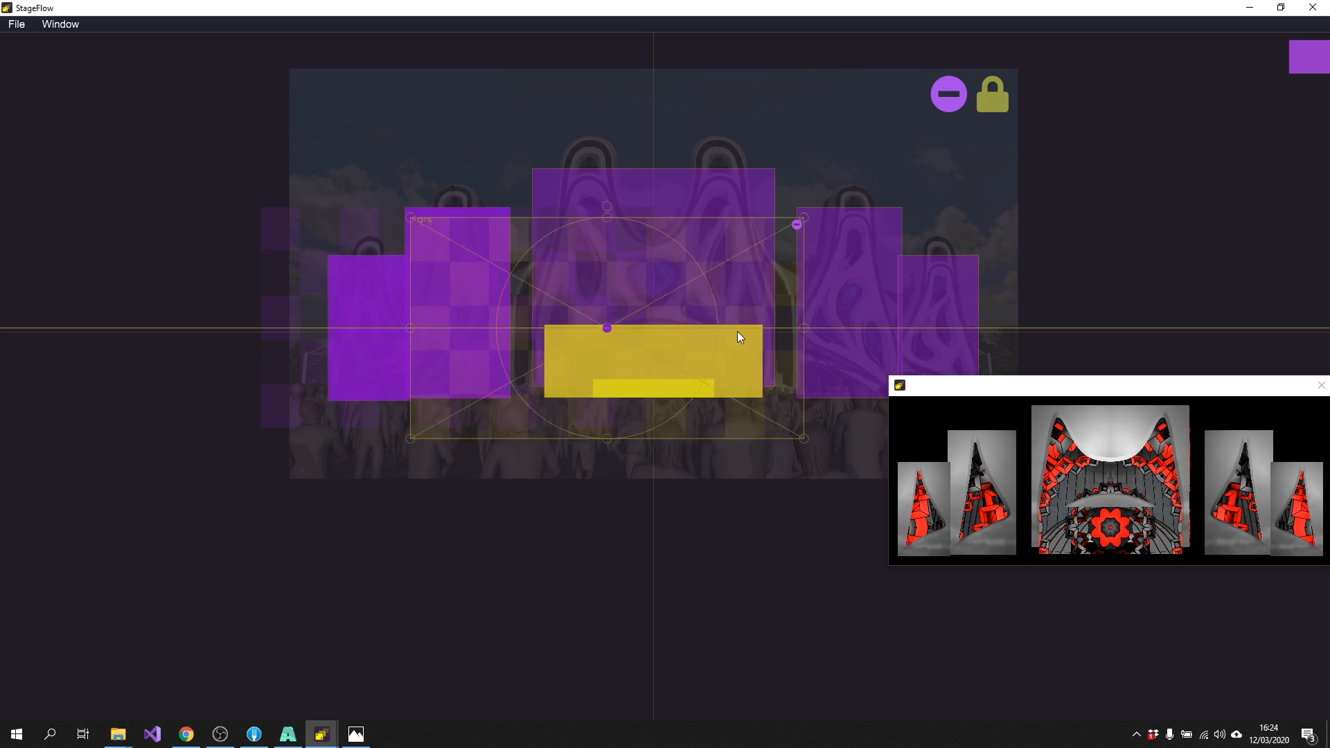
drag(922, 318, 925, 318)
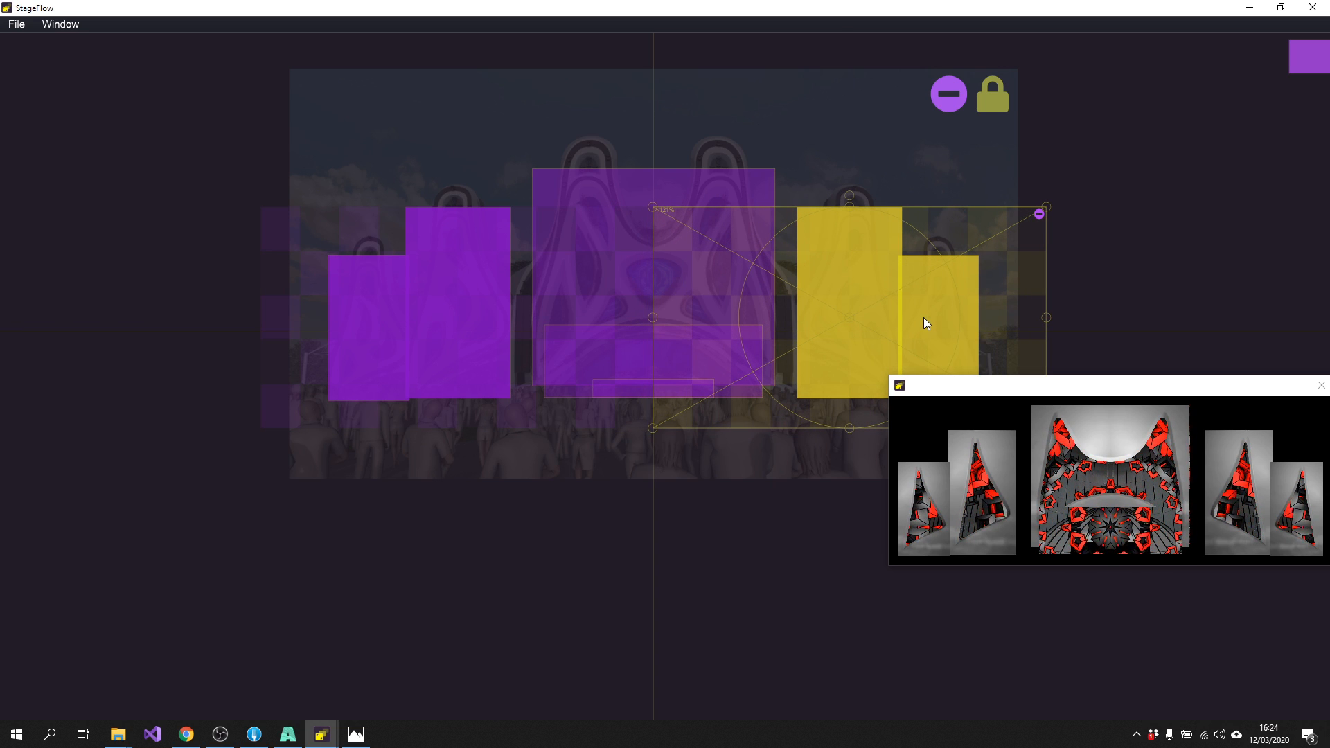
mouse_move(1294, 82)
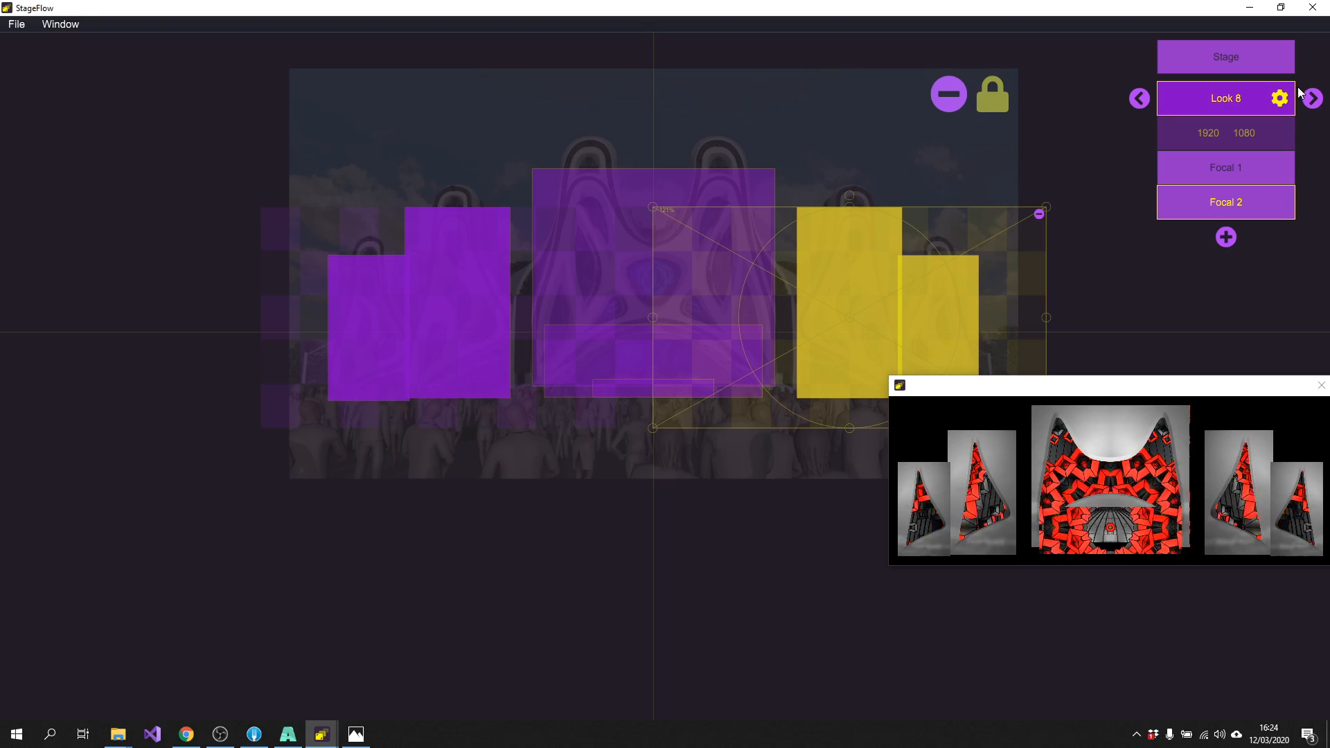
In Resolume Arena, add the StageFlow effect to Layer 3 and enable only Look 8 in it
click(288, 734)
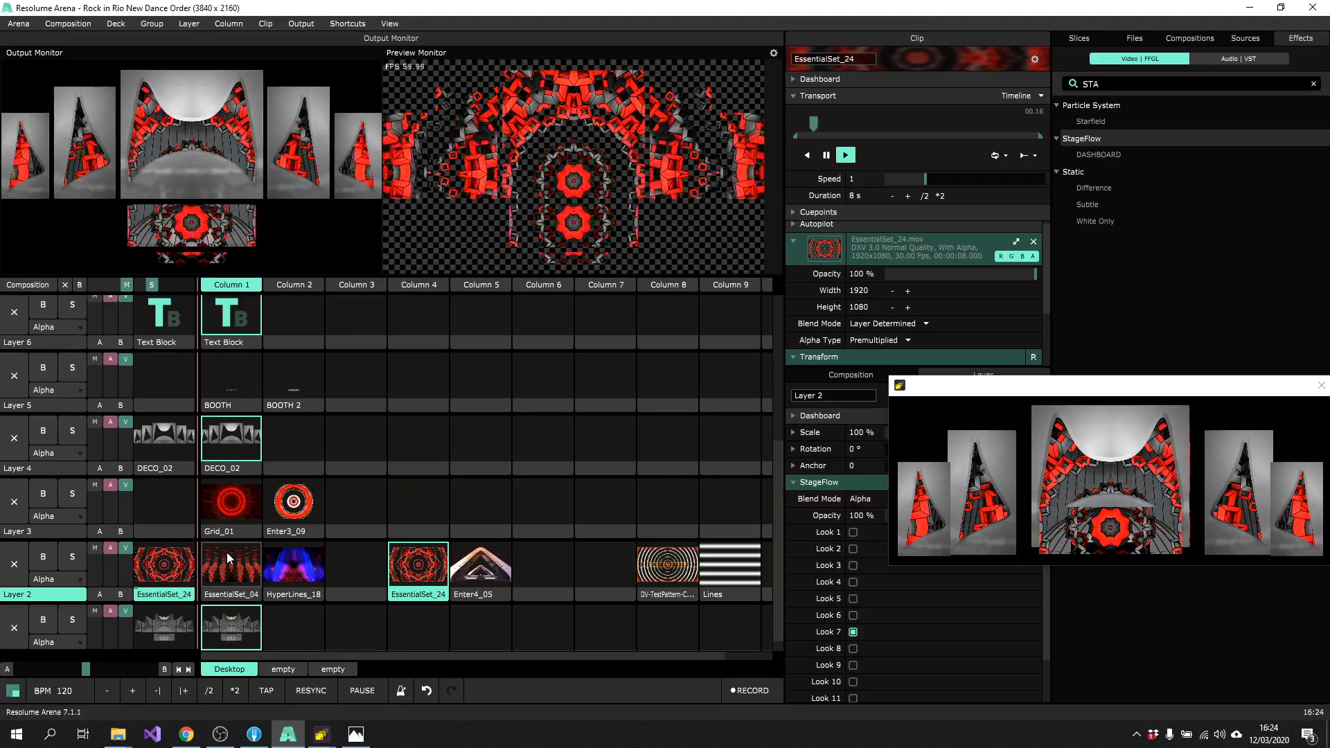
click(83, 533)
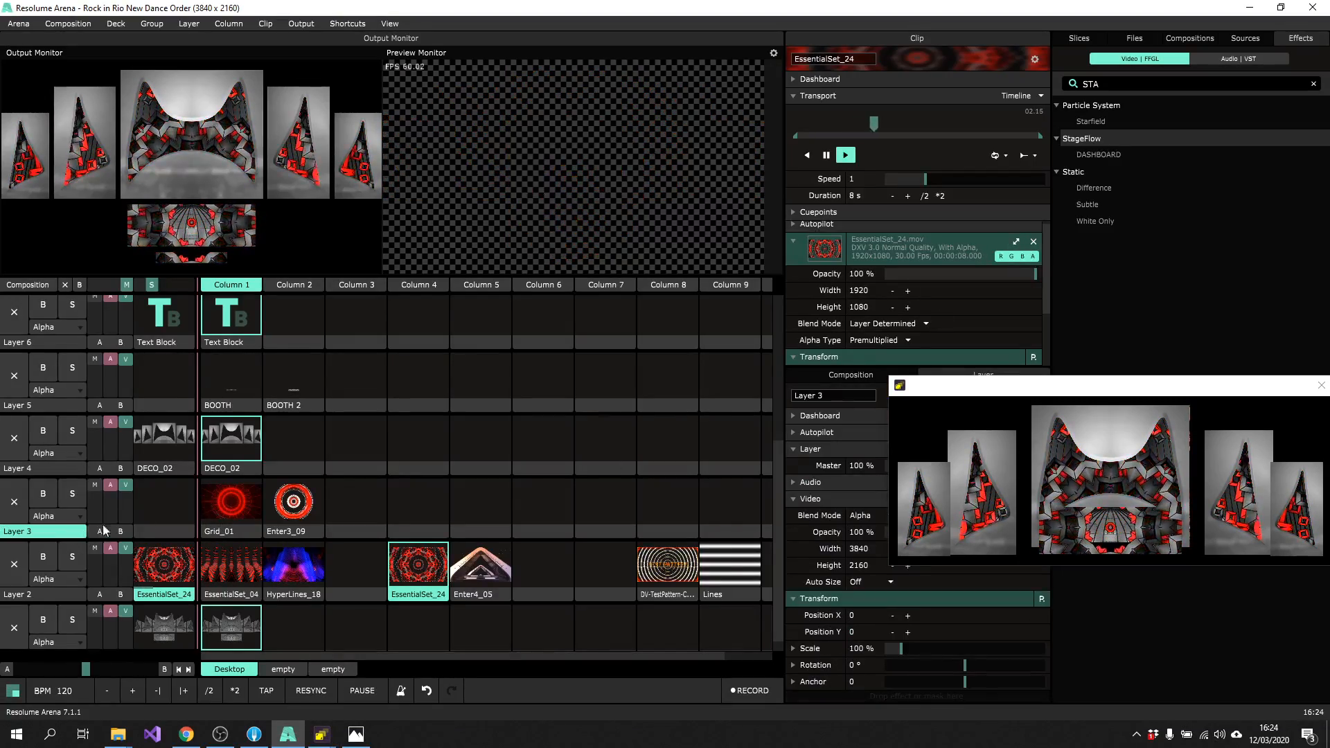
drag(1085, 139, 76, 540)
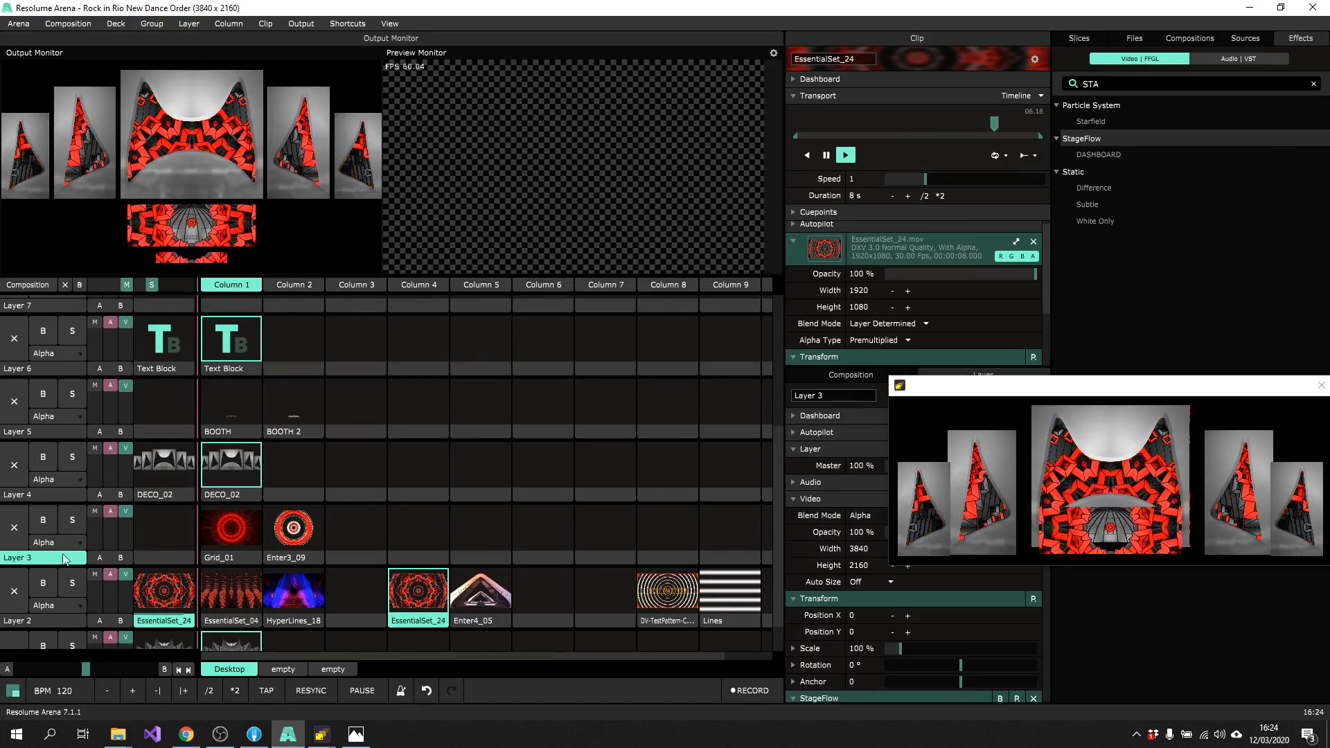
scroll(853, 600, down, 5)
click(853, 593)
click(853, 576)
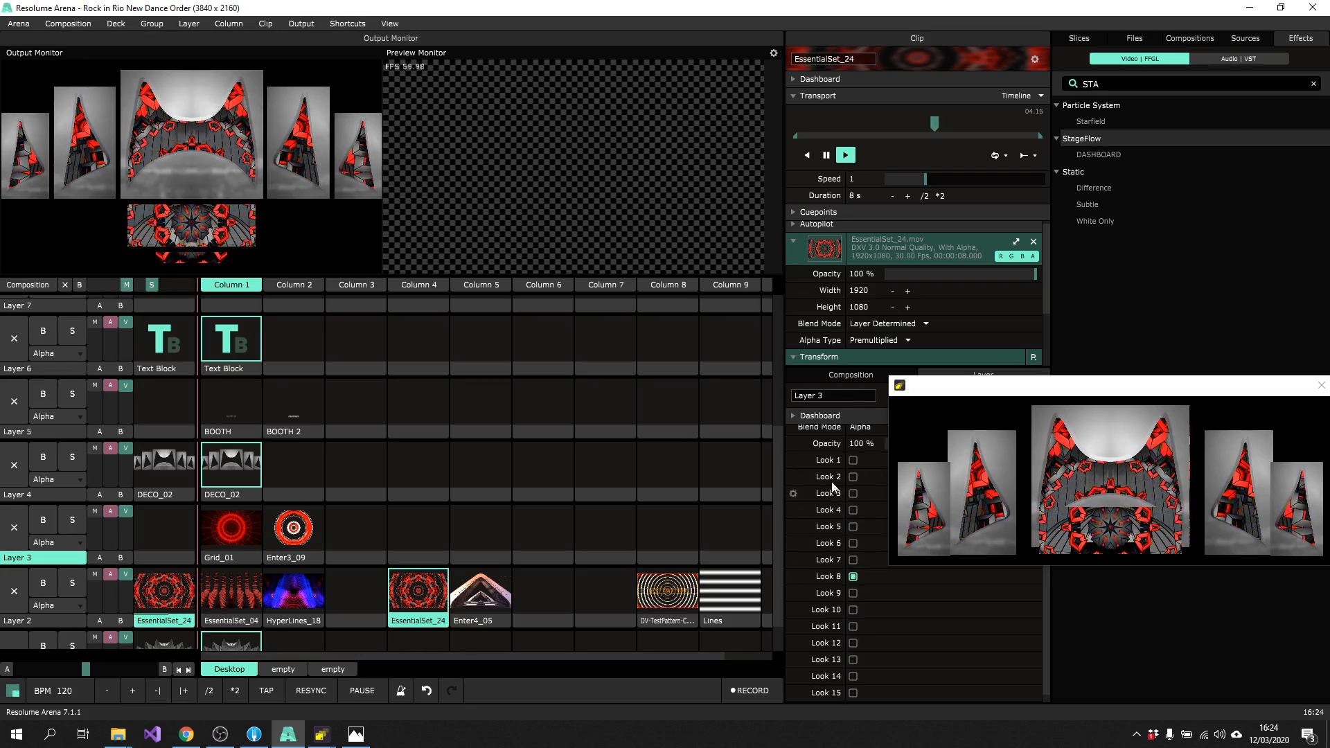
Launch Enter3_09 on Layer 3, move the preview window clear of the look list, and enable Look 7 alongside Look 8
click(294, 528)
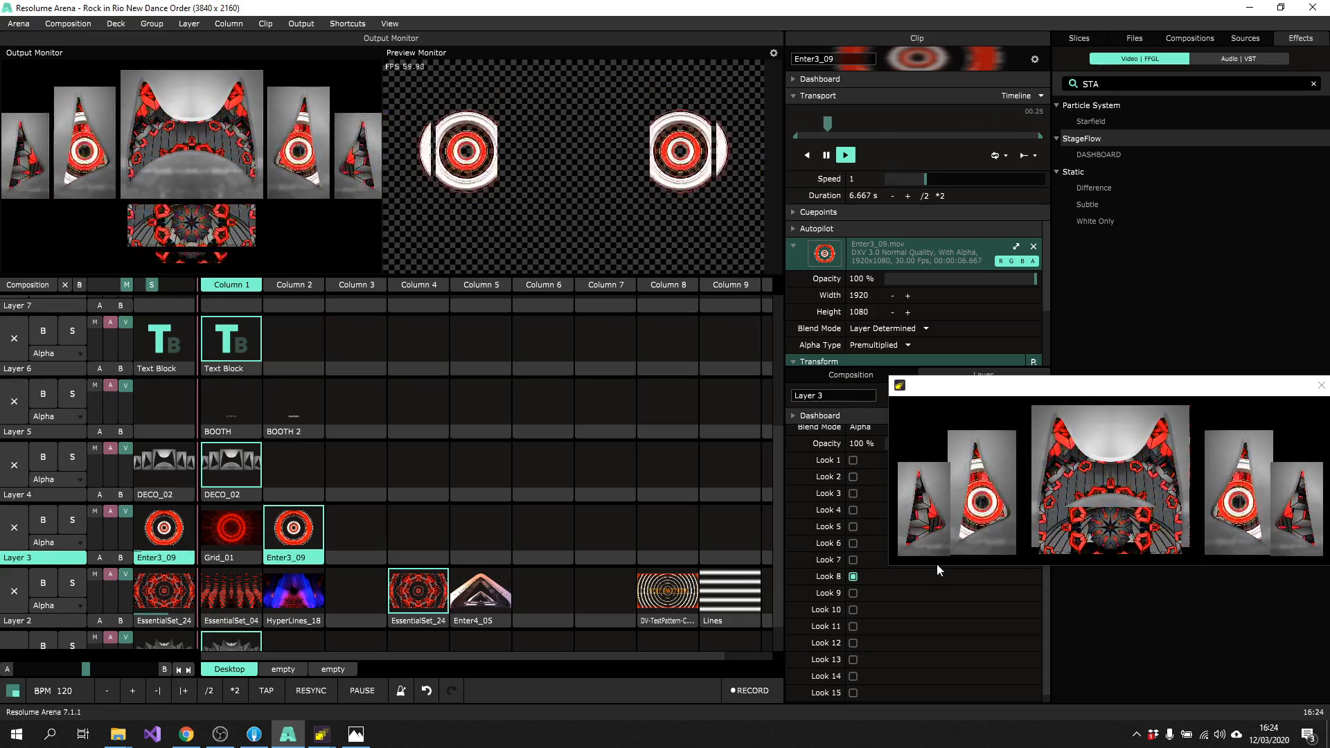
click(1047, 390)
drag(1047, 390, 986, 330)
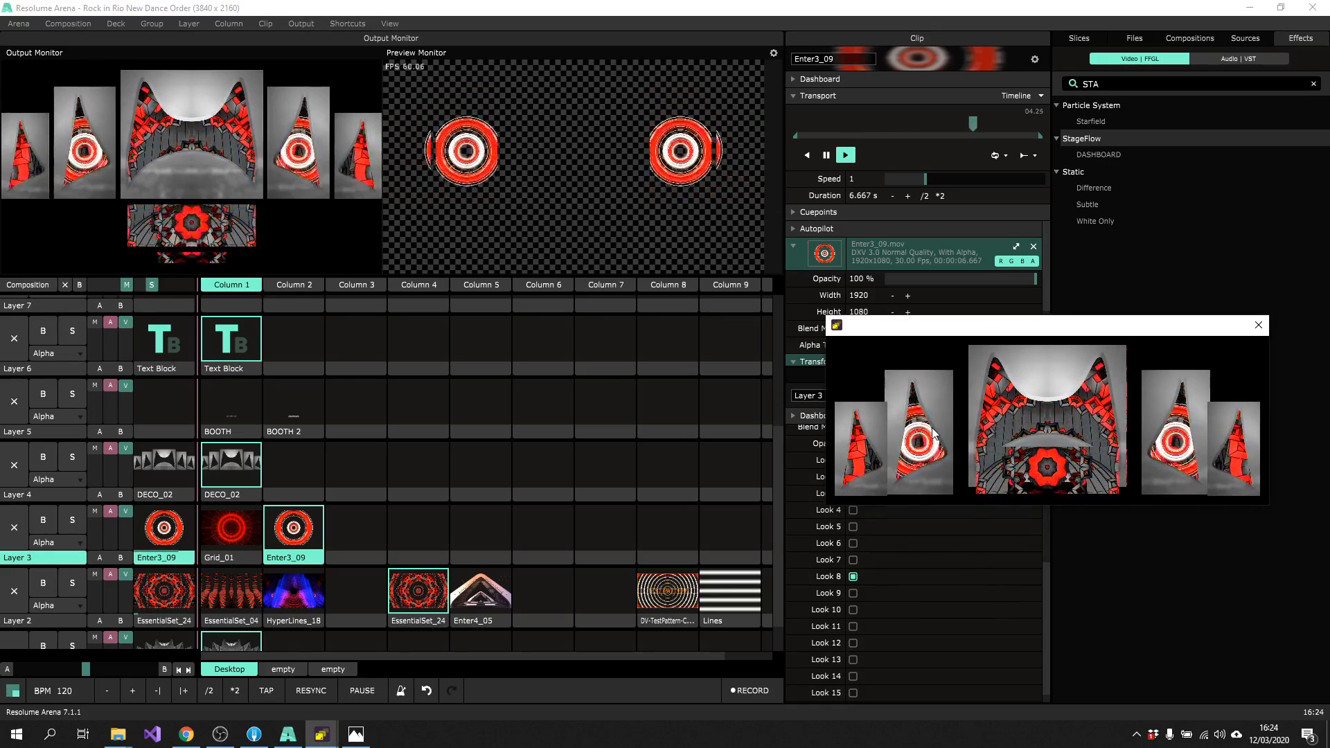
click(854, 560)
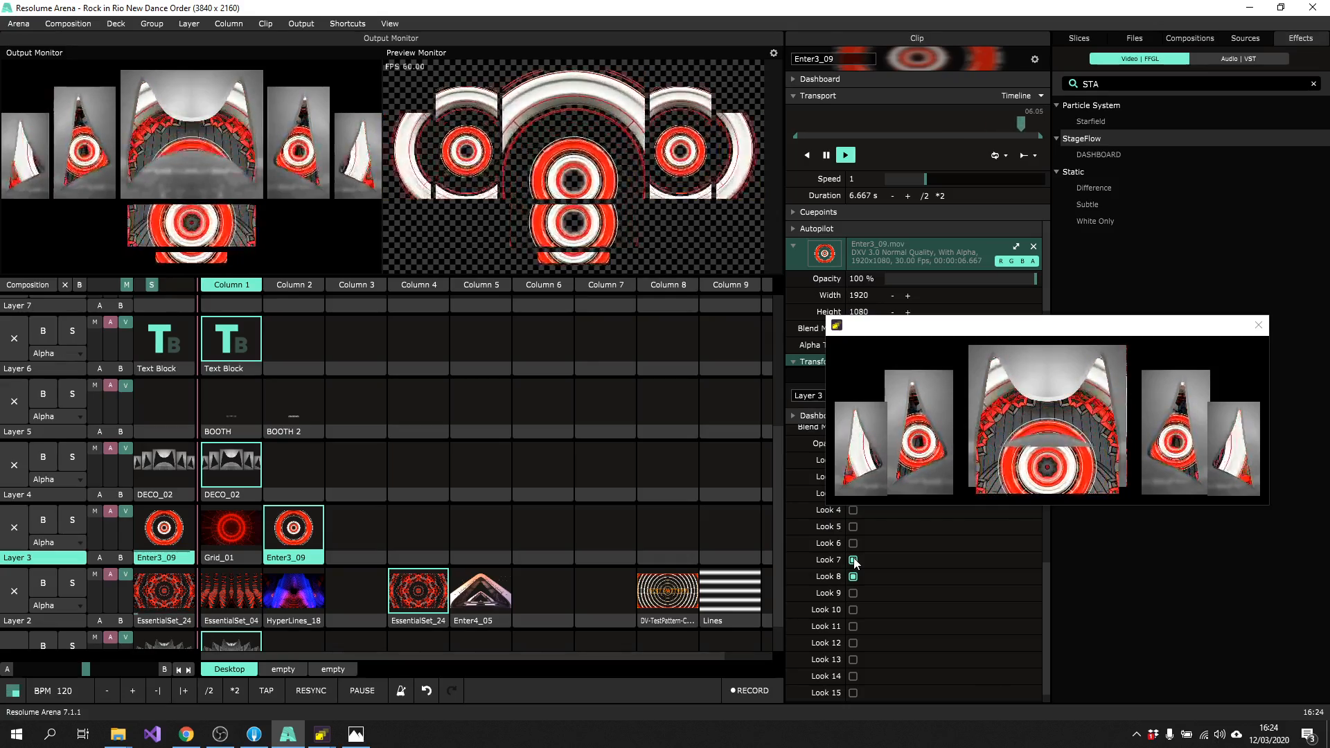
In StageFlow, move both Look 8 focals outward so each is centred between its two side slices, repositioning the preview window clear of them
mouse_move(326, 735)
click(269, 658)
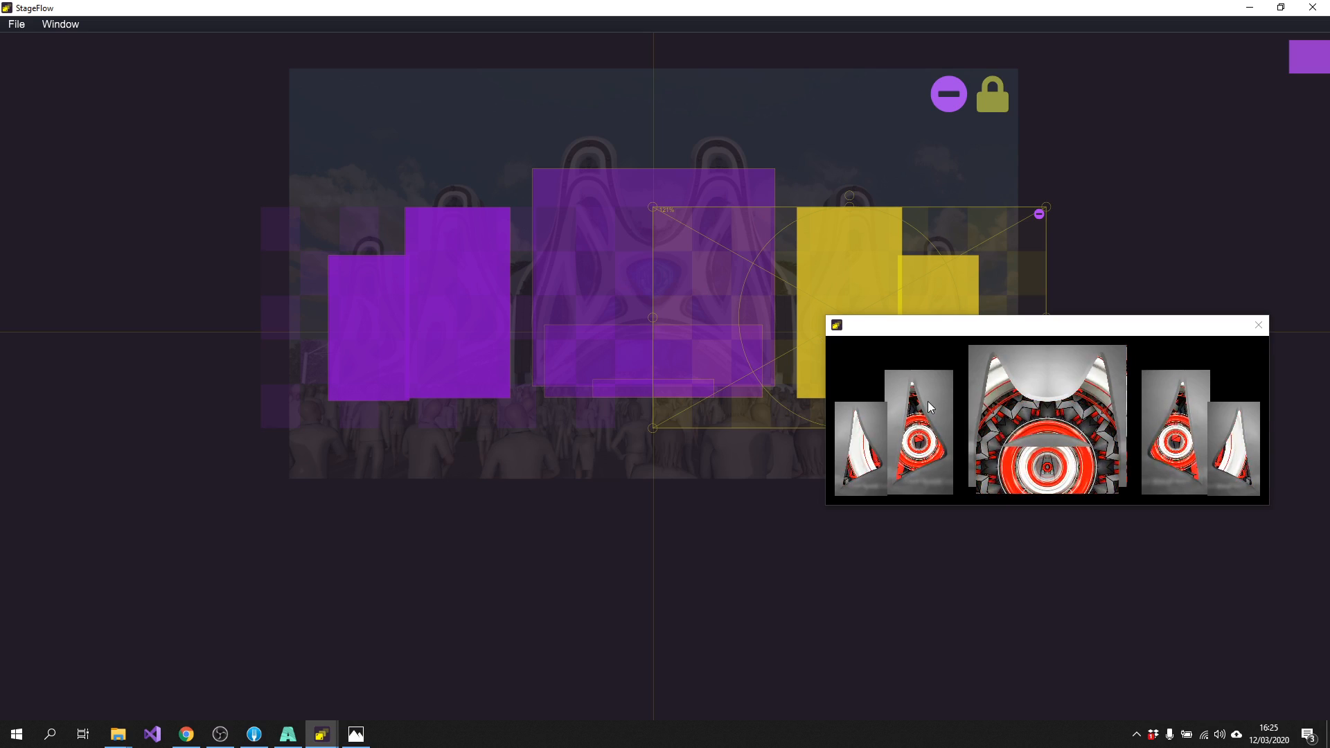
drag(918, 334, 896, 455)
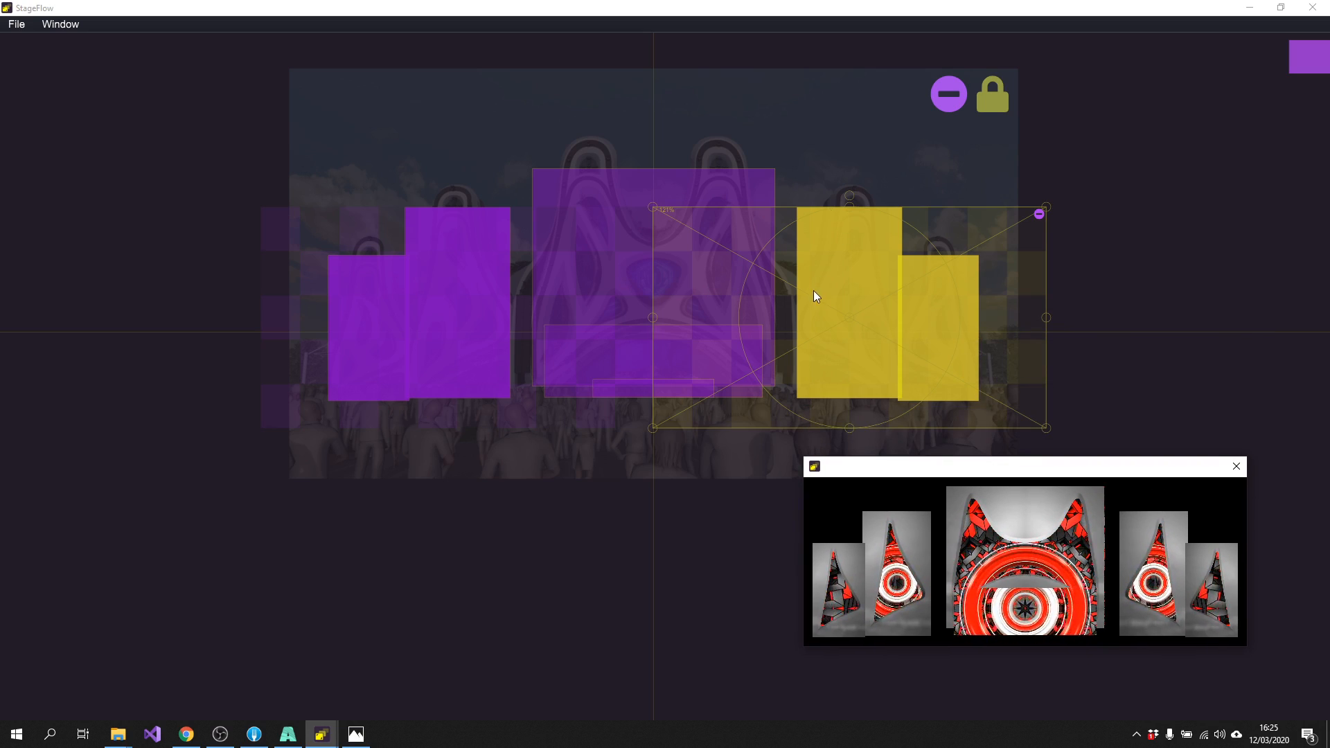
drag(846, 277, 892, 277)
click(405, 239)
drag(453, 267, 411, 268)
drag(1003, 474, 954, 442)
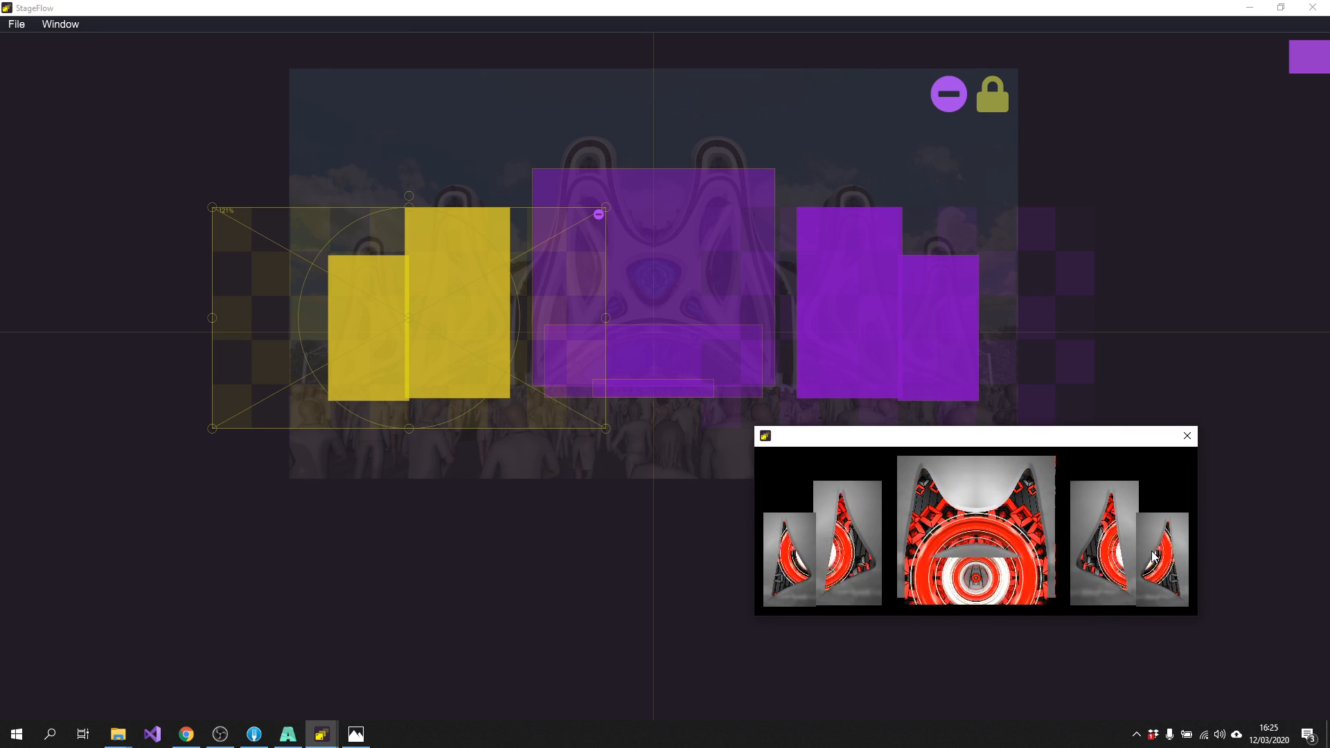
Check the result in Resolume Arena, switch to YouTube Studio in Chrome and request ending the live stream
click(288, 734)
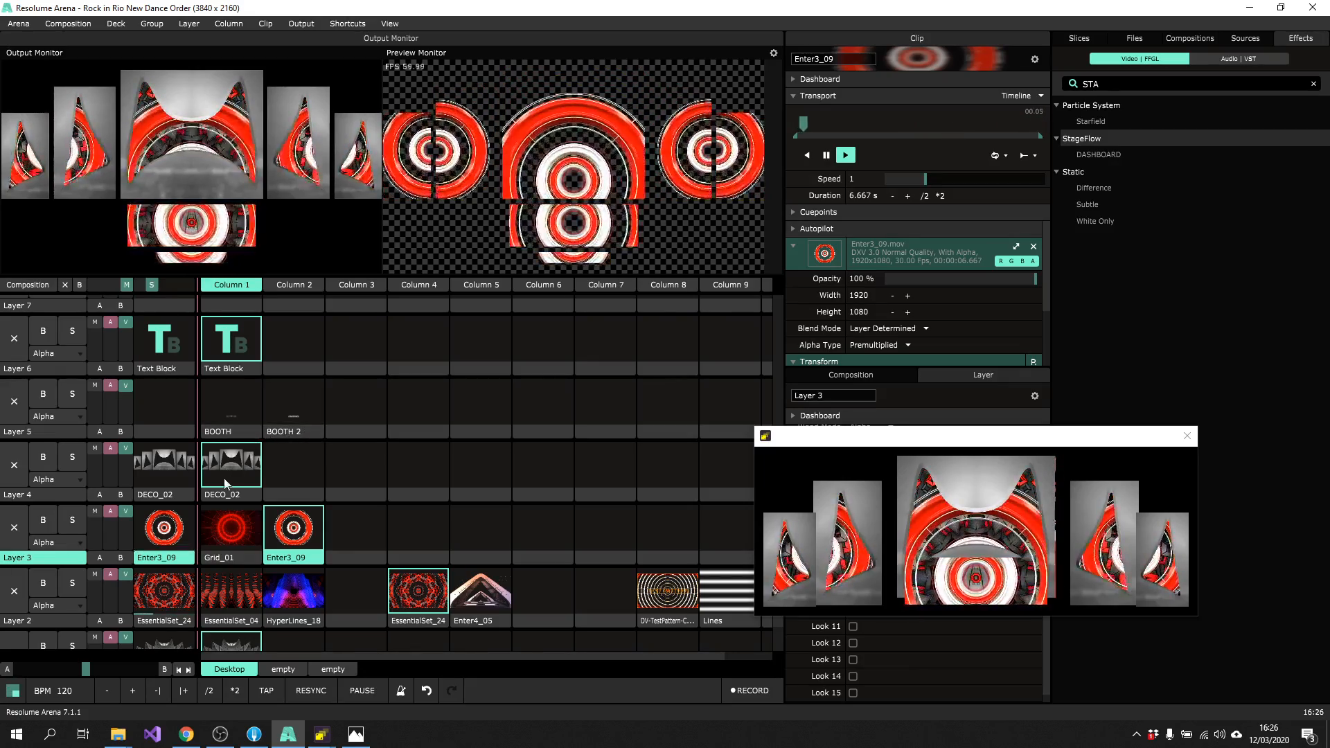
click(192, 740)
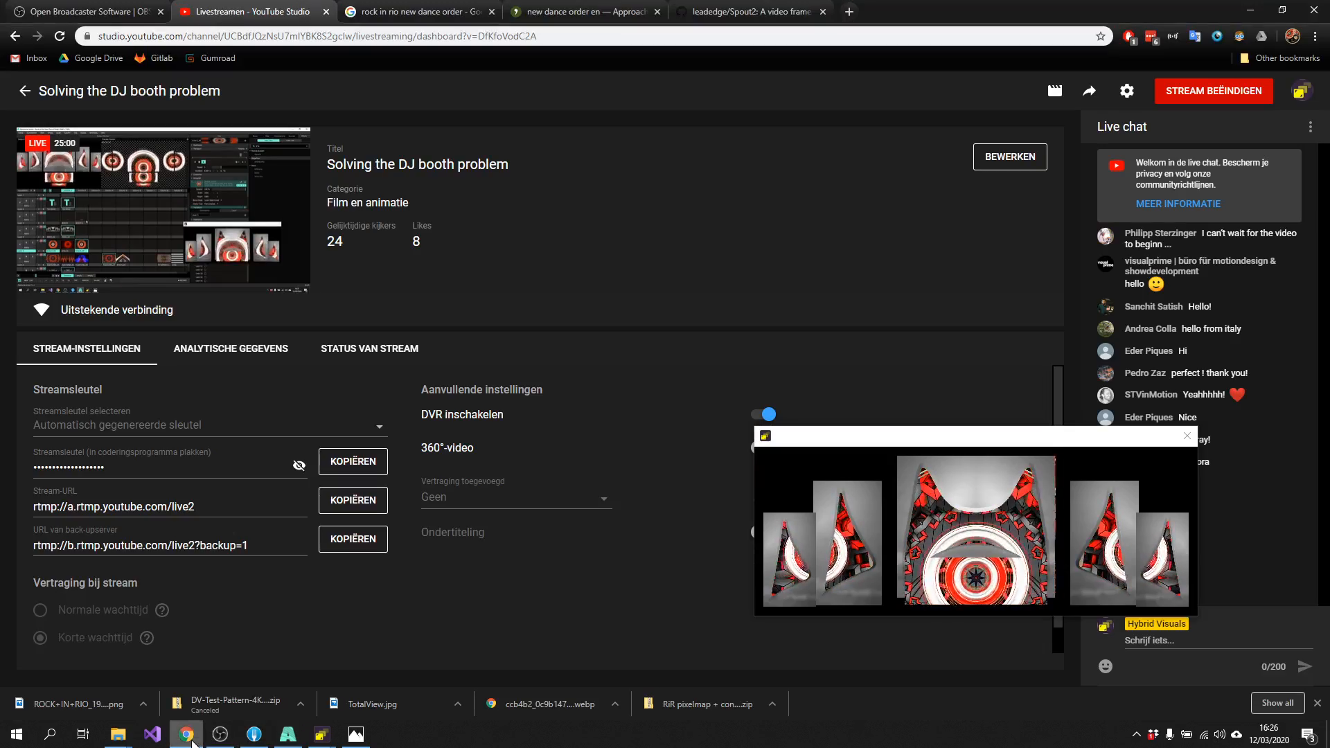
click(1194, 96)
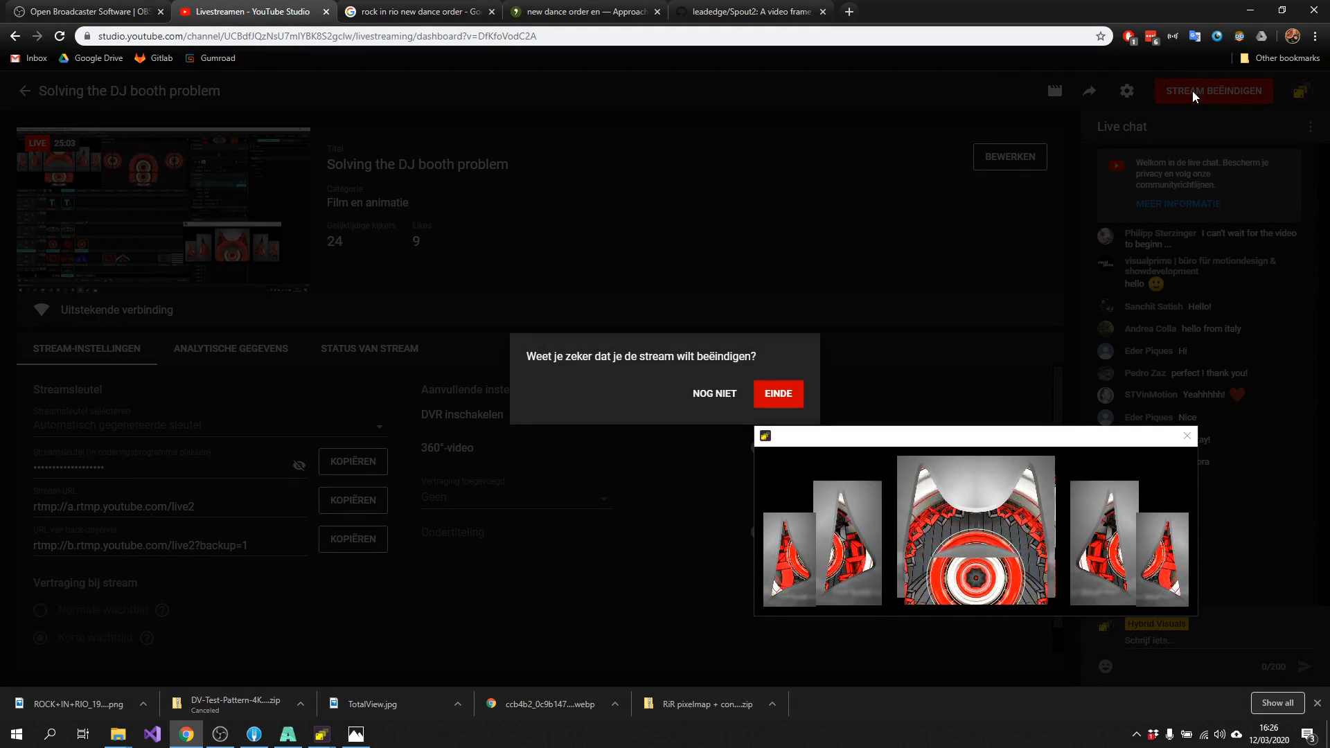